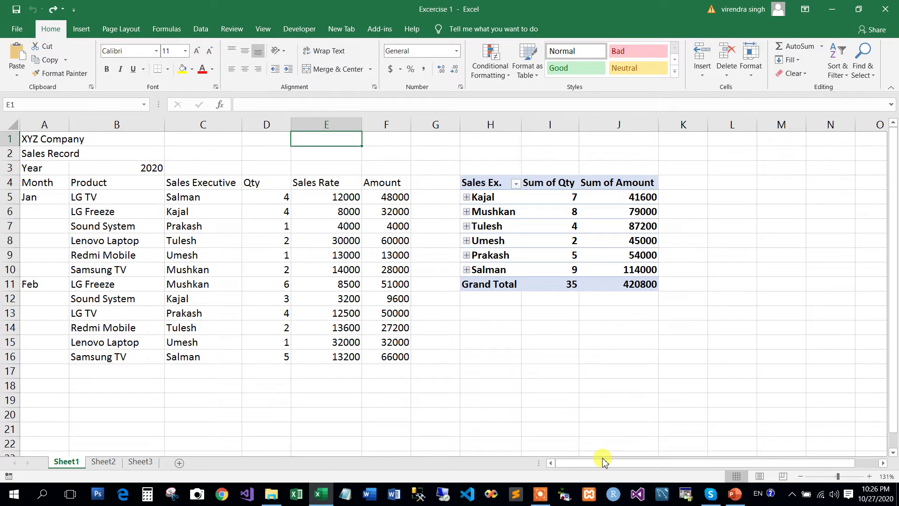
- Browse the ribbon tabs from Insert through Help, then return to Home
{"action": "left_click", "coordinate": [78, 29]}
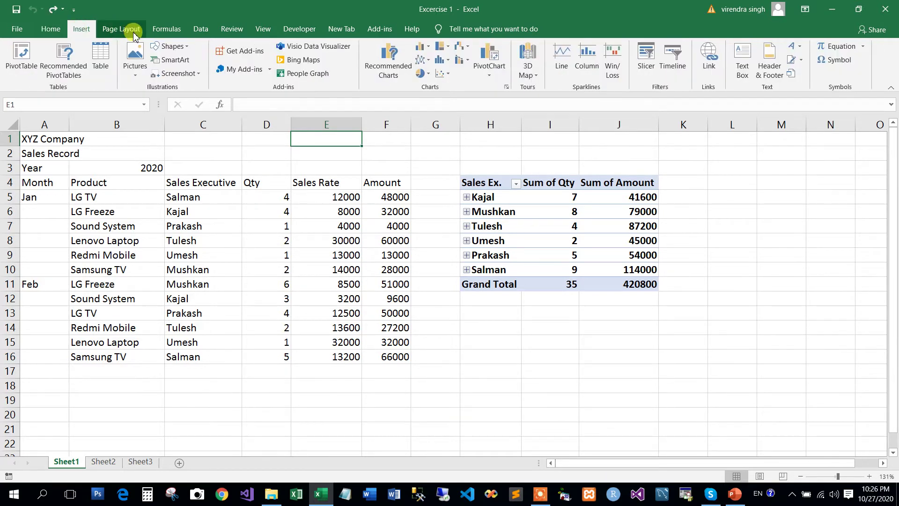
{"action": "left_click", "coordinate": [134, 33]}
{"action": "left_click", "coordinate": [168, 31]}
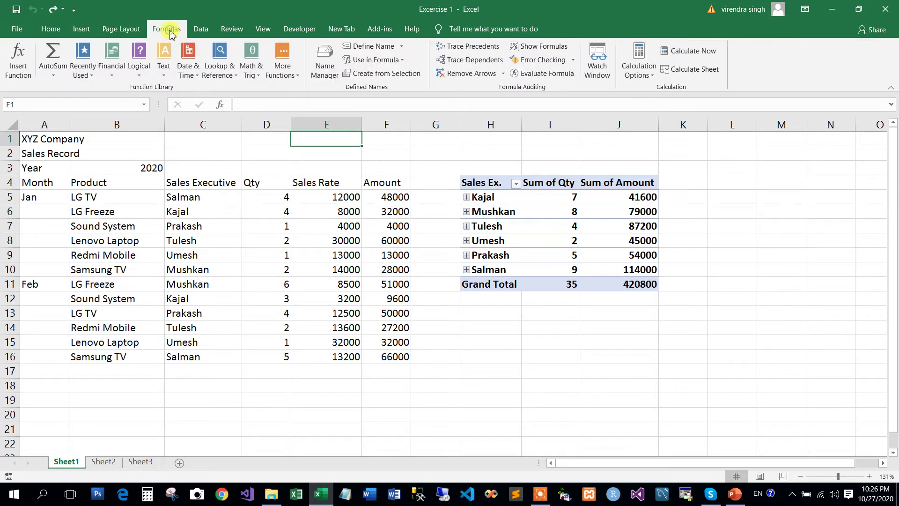
{"action": "left_click", "coordinate": [201, 30]}
{"action": "left_click", "coordinate": [231, 34]}
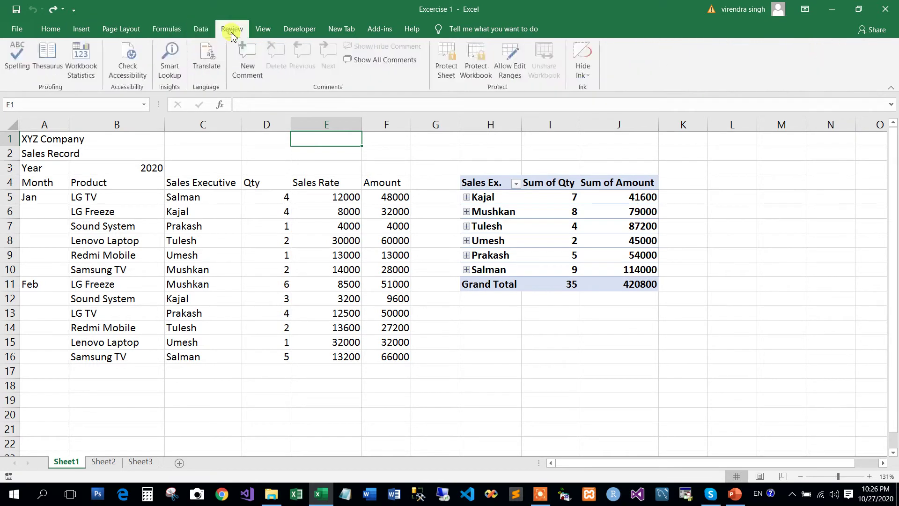
{"action": "left_click", "coordinate": [264, 34]}
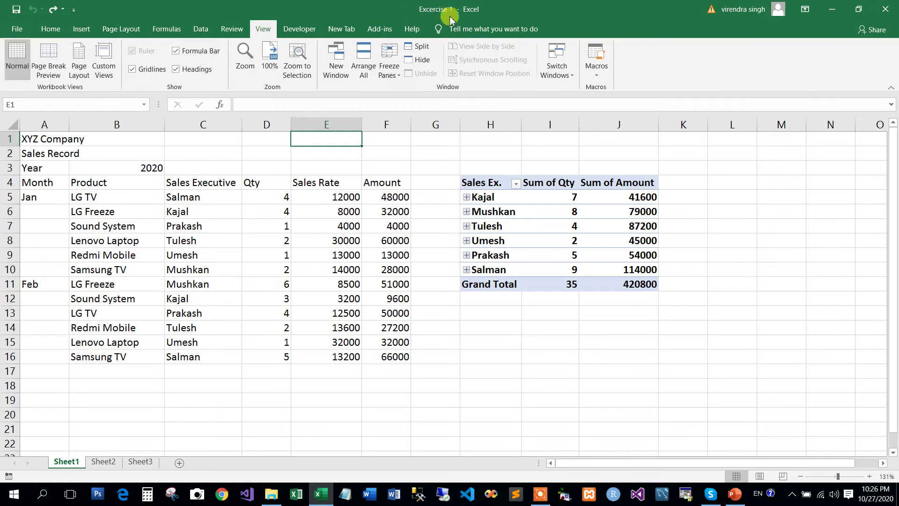
{"action": "left_click", "coordinate": [411, 31]}
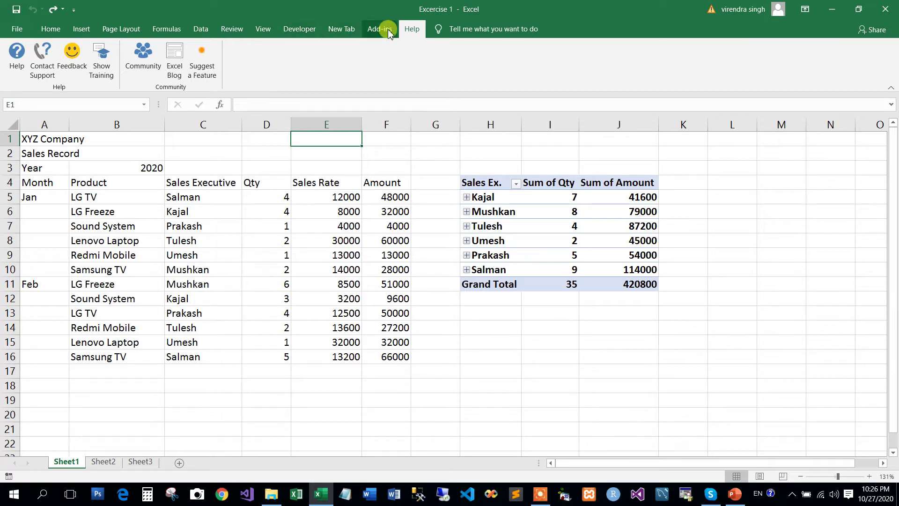
{"action": "left_click", "coordinate": [54, 33]}
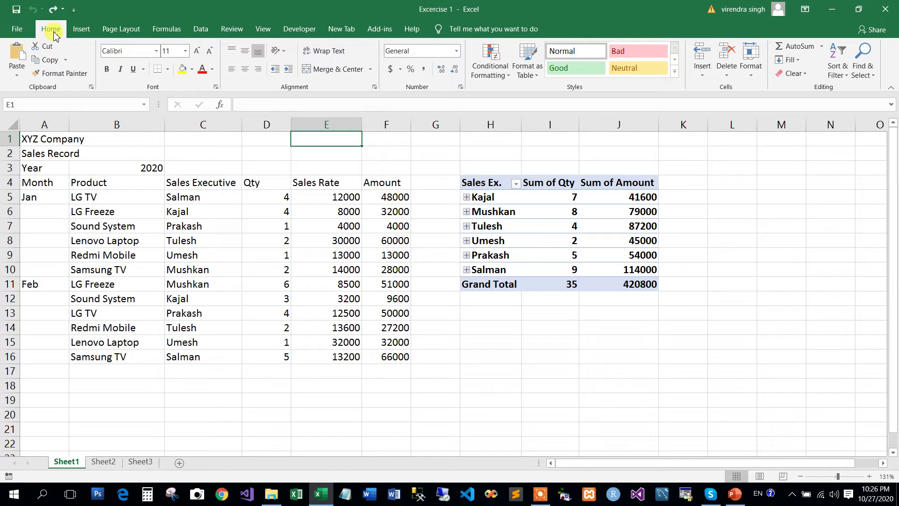
- Revisit the Formulas, Data, Review, Insert, Page Layout and View tabs, ending on Home
{"action": "left_click", "coordinate": [167, 29]}
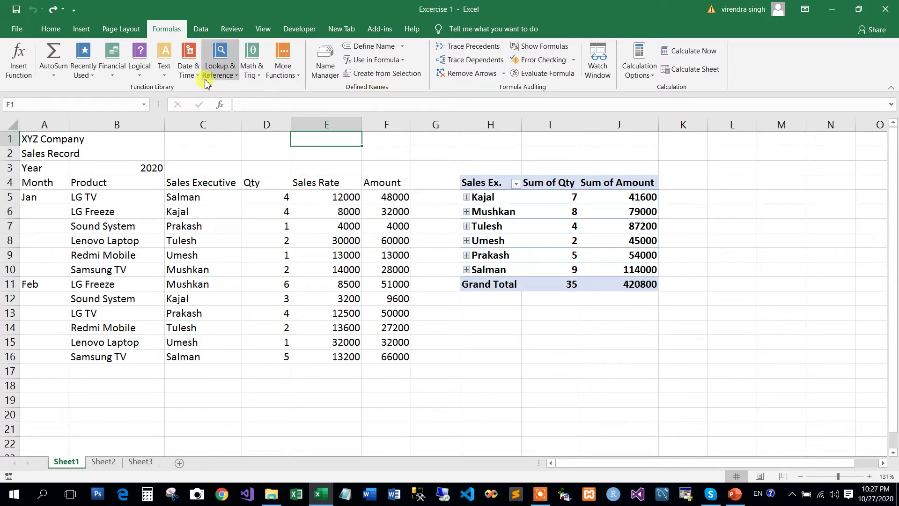
{"action": "left_click", "coordinate": [206, 33]}
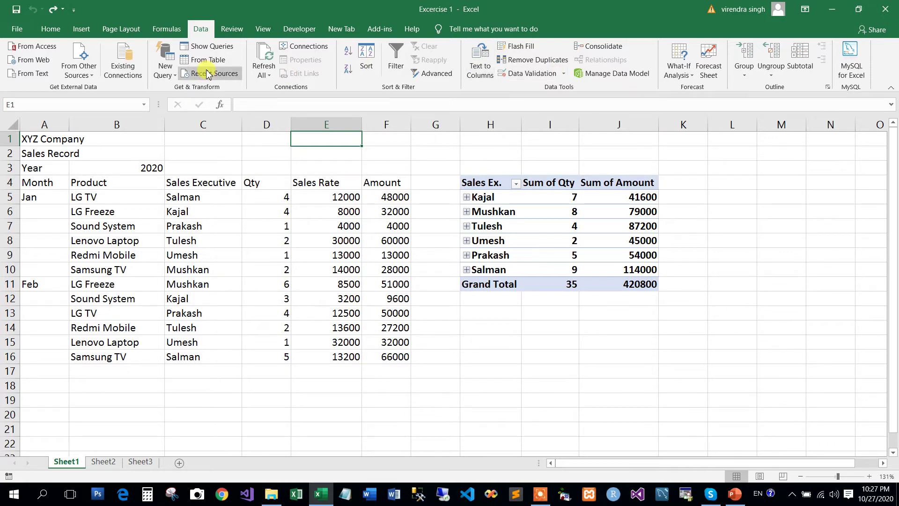
{"action": "left_click", "coordinate": [232, 29]}
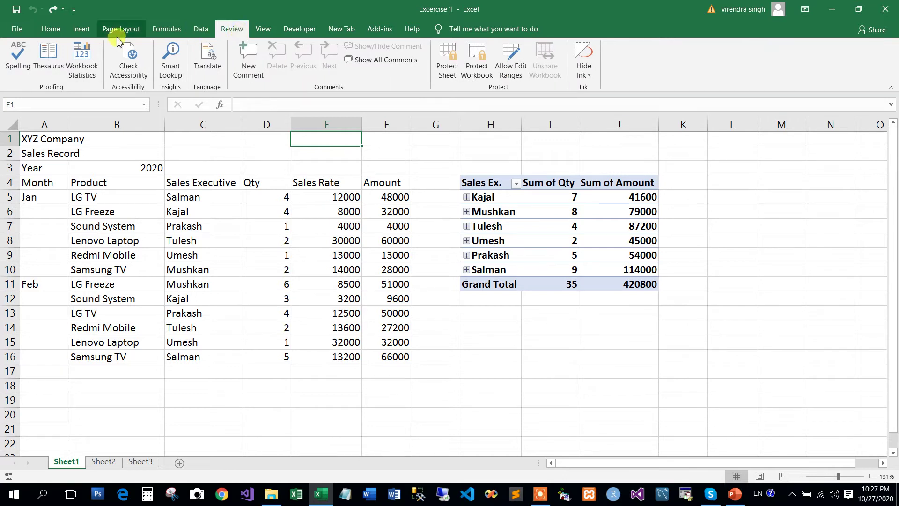
{"action": "left_click", "coordinate": [52, 36]}
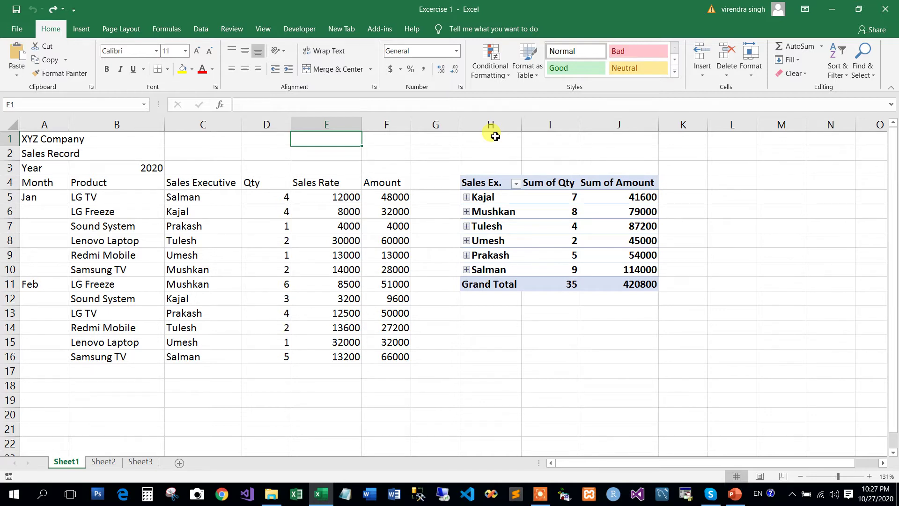
{"action": "left_click", "coordinate": [81, 30]}
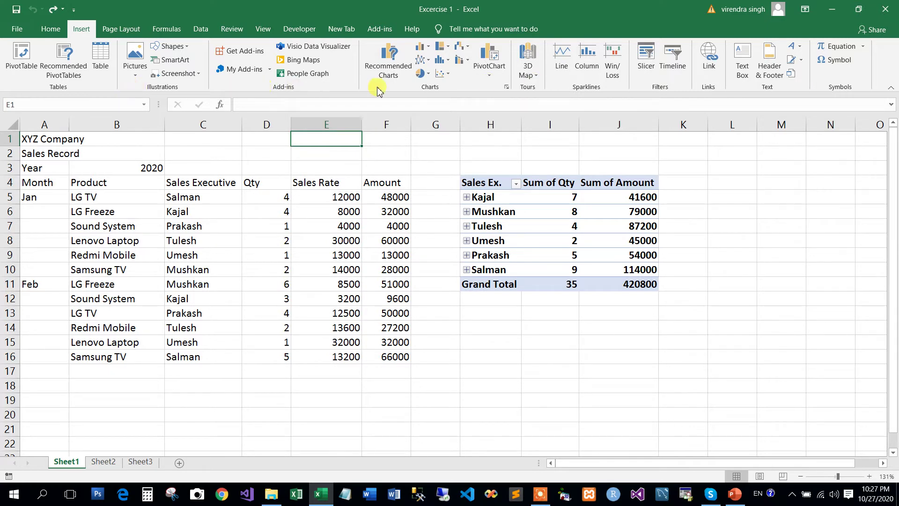
{"action": "left_click", "coordinate": [121, 31]}
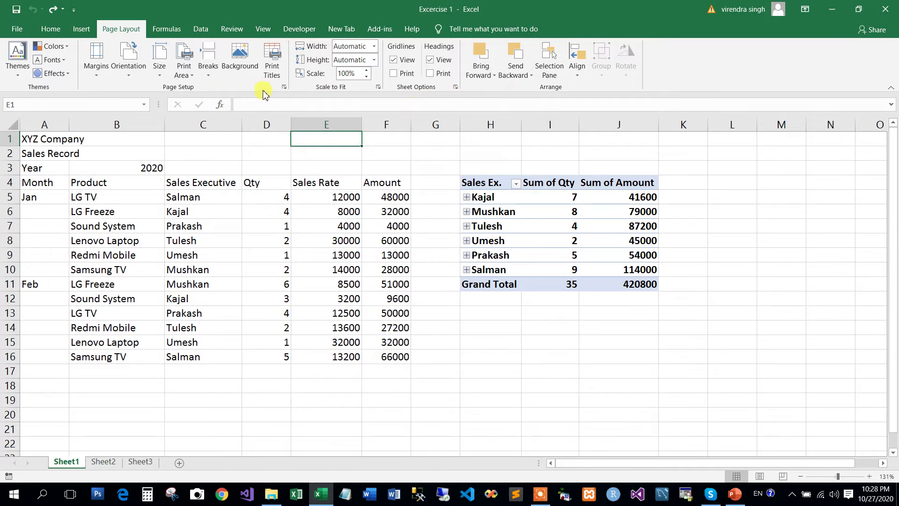
{"action": "left_click", "coordinate": [167, 30]}
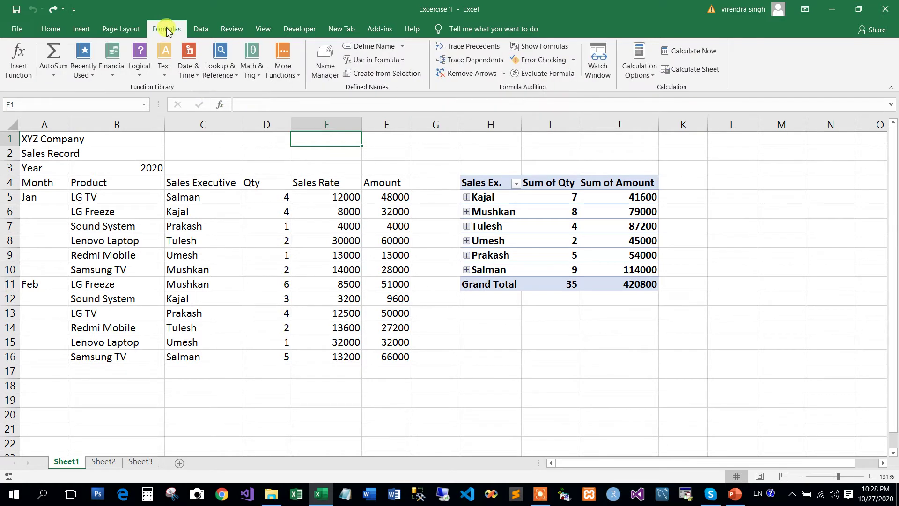
{"action": "left_click", "coordinate": [203, 34]}
{"action": "left_click", "coordinate": [233, 32]}
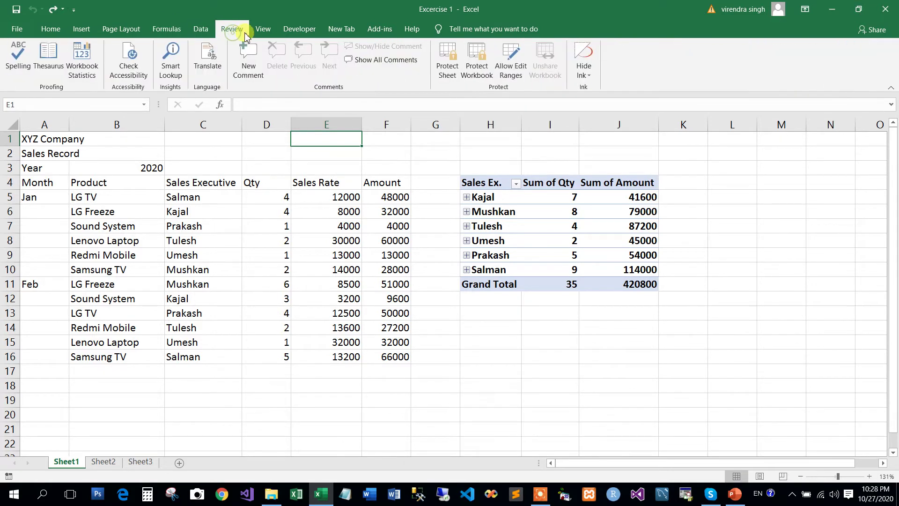
{"action": "left_click", "coordinate": [254, 32]}
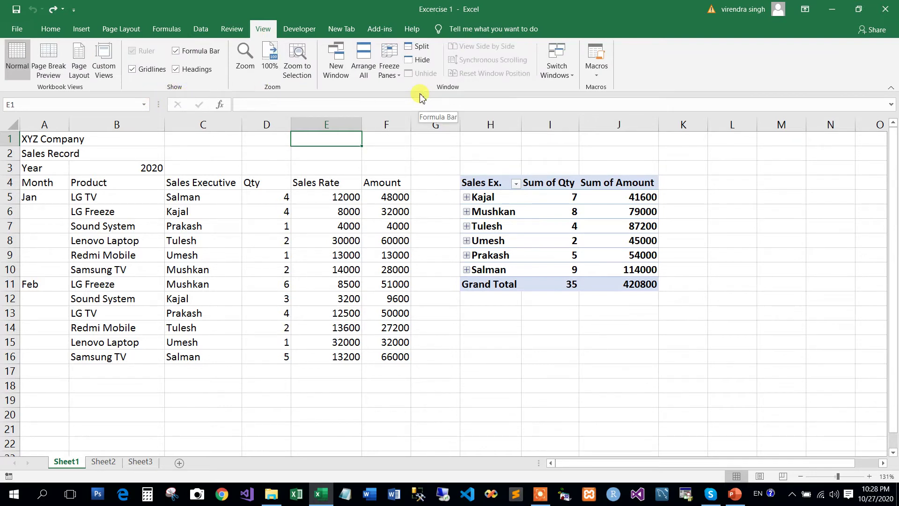
{"action": "left_click", "coordinate": [51, 32]}
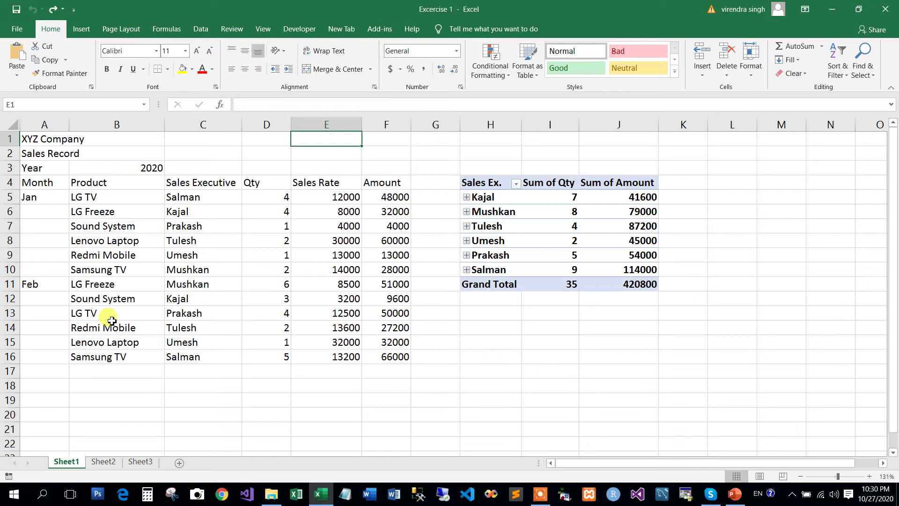
- Point out the XYZ Company title, Sales Record subtitle and Year 2020 label
{"action": "left_click", "coordinate": [106, 183]}
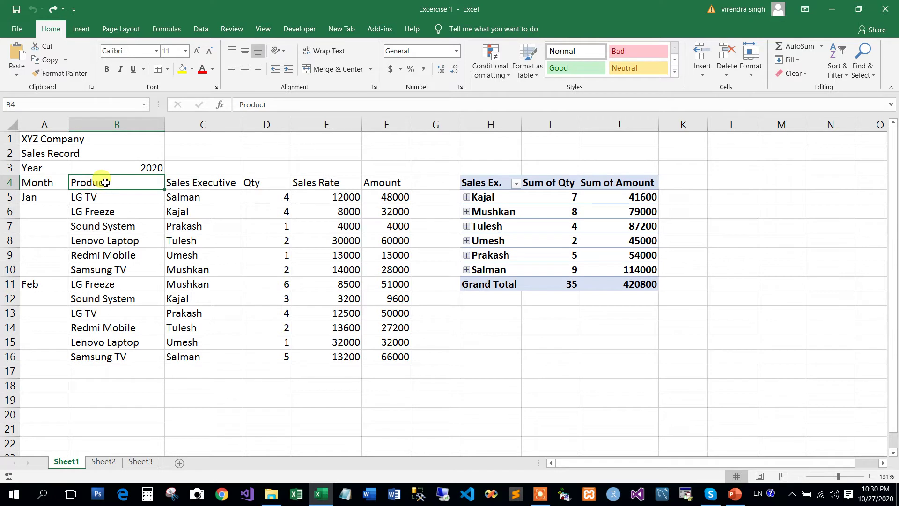
{"action": "left_click", "coordinate": [49, 140]}
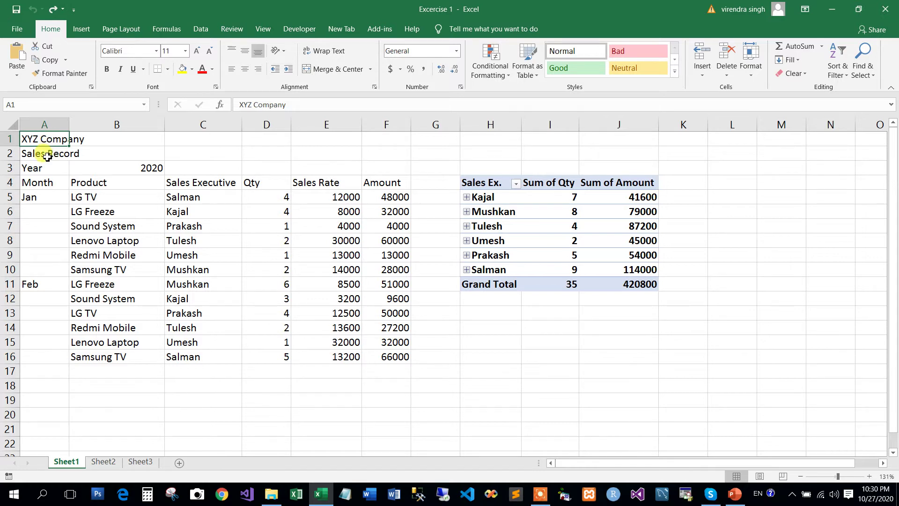
{"action": "left_click", "coordinate": [48, 156]}
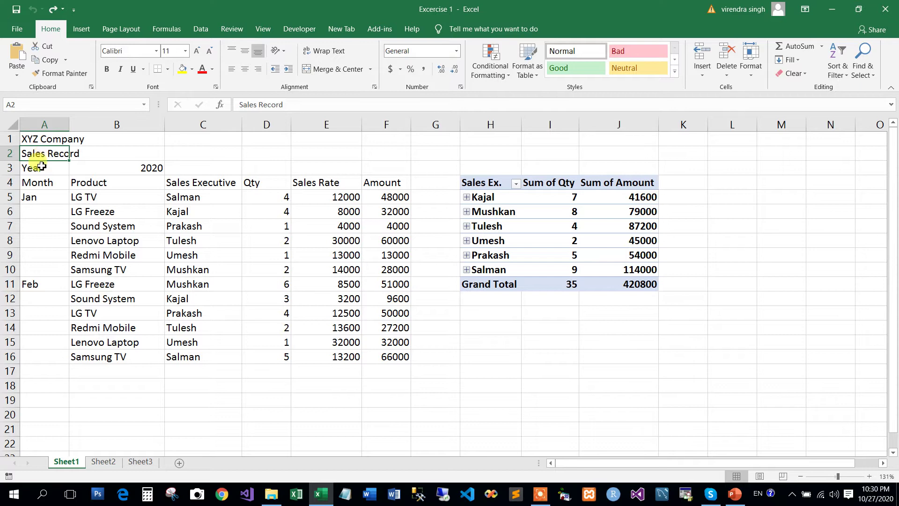
{"action": "left_click", "coordinate": [42, 167]}
{"action": "left_click", "coordinate": [134, 167]}
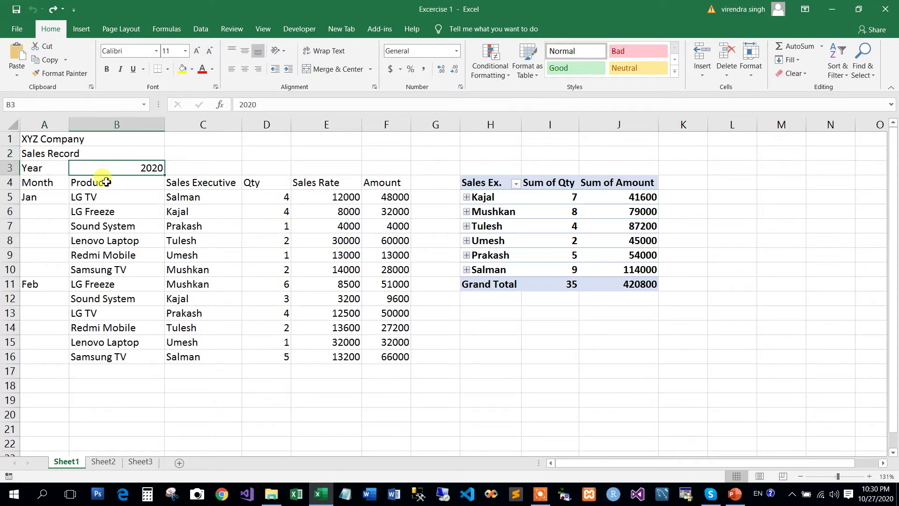
- Point out the Month, Product, Sales Executive, Qty, Sales Rate and Amount headers
{"action": "left_click", "coordinate": [60, 186]}
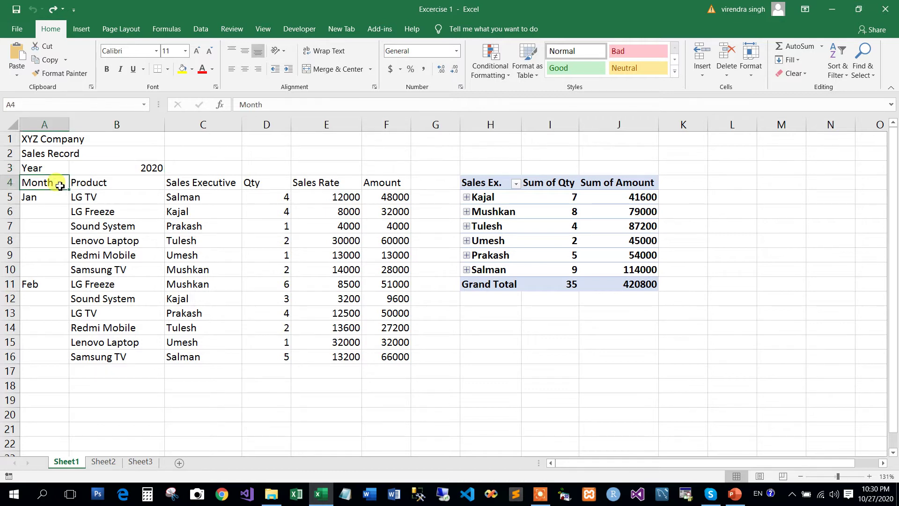
{"action": "left_click", "coordinate": [99, 185]}
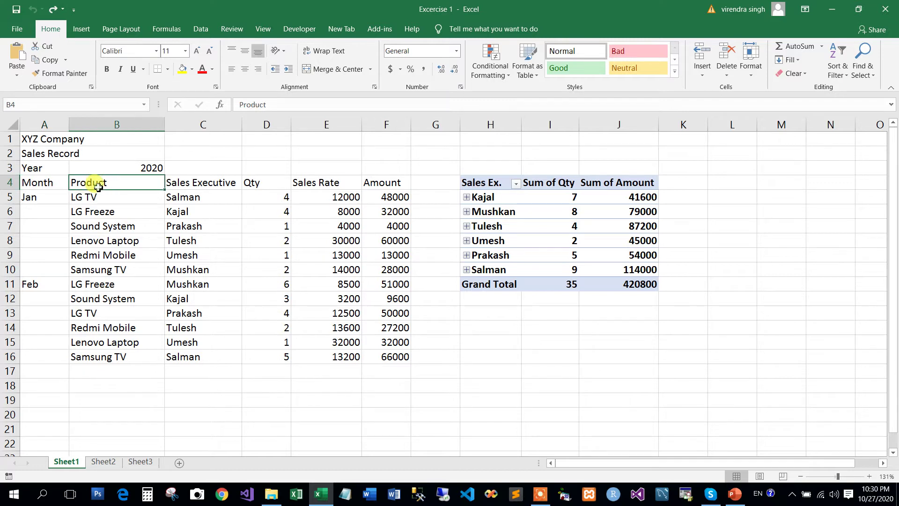
{"action": "left_click", "coordinate": [189, 186]}
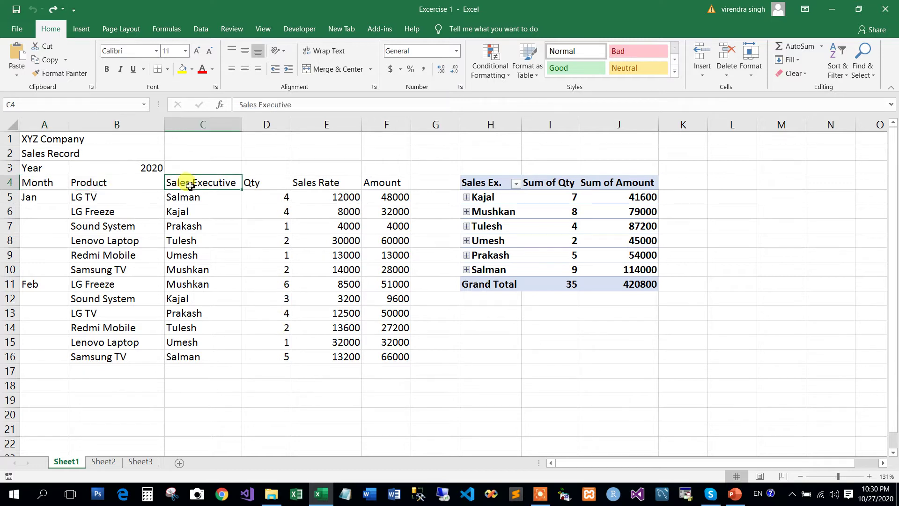
{"action": "left_click", "coordinate": [253, 185]}
{"action": "left_click", "coordinate": [311, 186]}
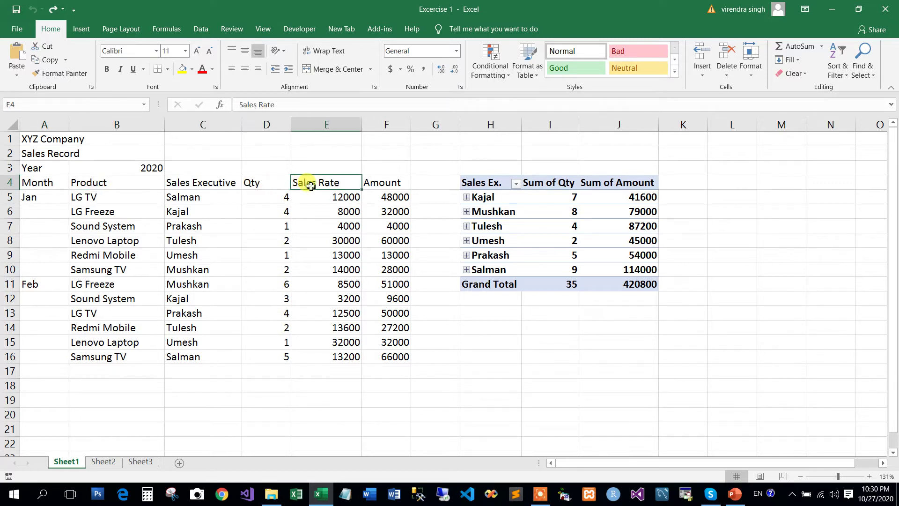
{"action": "left_click", "coordinate": [384, 187]}
- Select the whole pivot table including Grand Total, then its Mushkan row
{"action": "left_click_drag", "start_coordinate": [469, 182], "coordinate": [636, 283]}
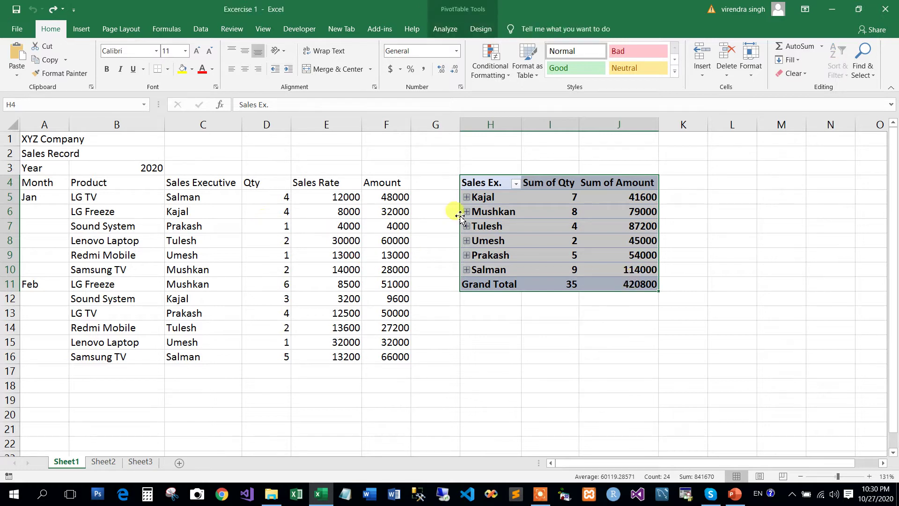
{"action": "left_click", "coordinate": [489, 186]}
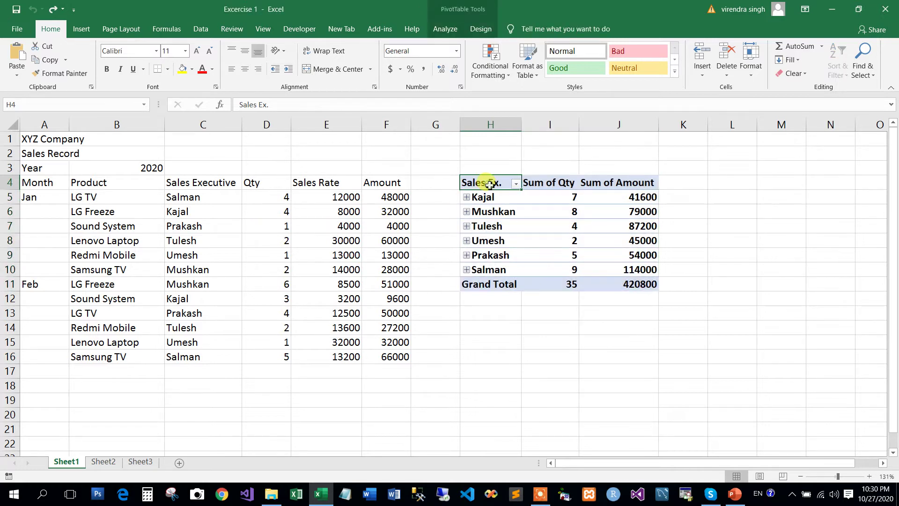
{"action": "left_click_drag", "start_coordinate": [489, 185], "coordinate": [607, 278]}
{"action": "mouse_move", "coordinate": [618, 284]}
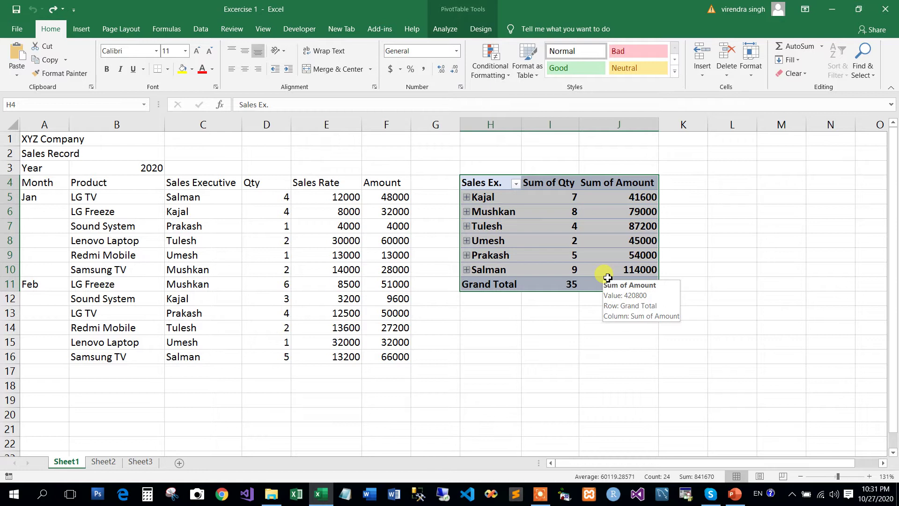
{"action": "left_click", "coordinate": [495, 213]}
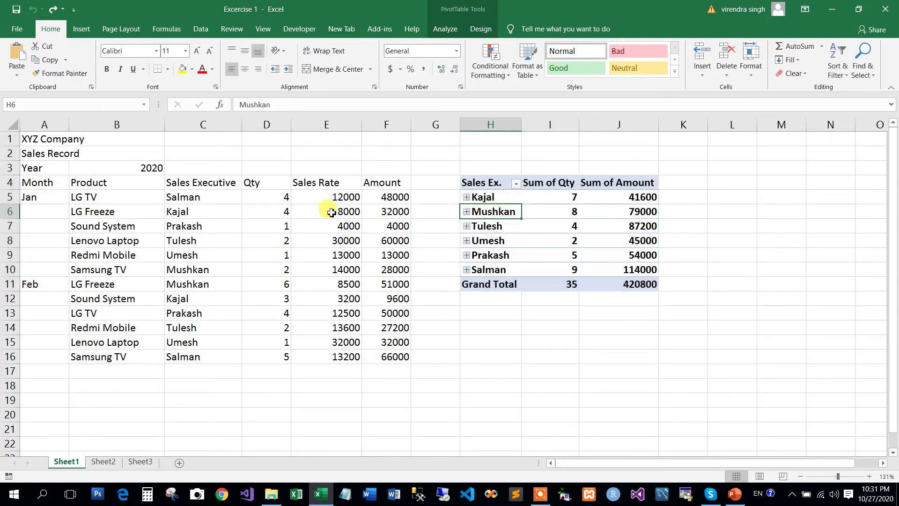
{"action": "left_click", "coordinate": [89, 197]}
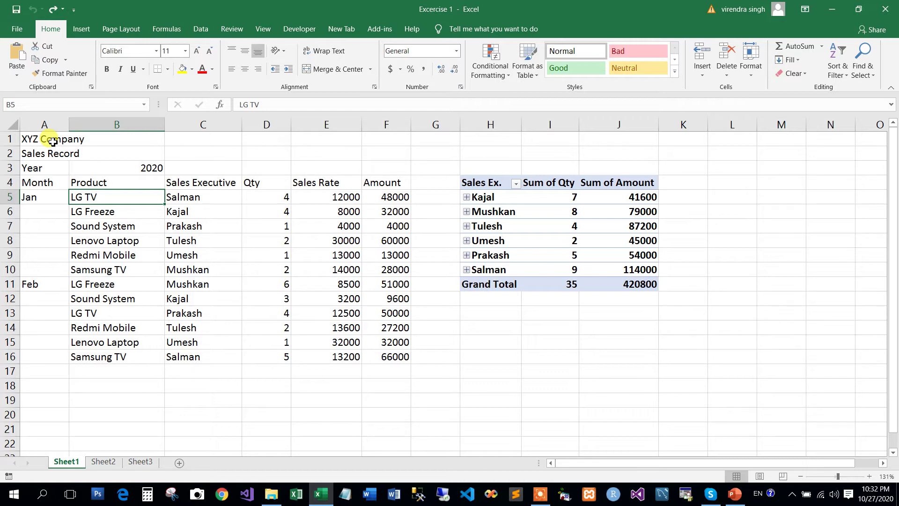
- Apply Goudy Stout from the font list to the XYZ Company title in A1
{"action": "left_click", "coordinate": [52, 141]}
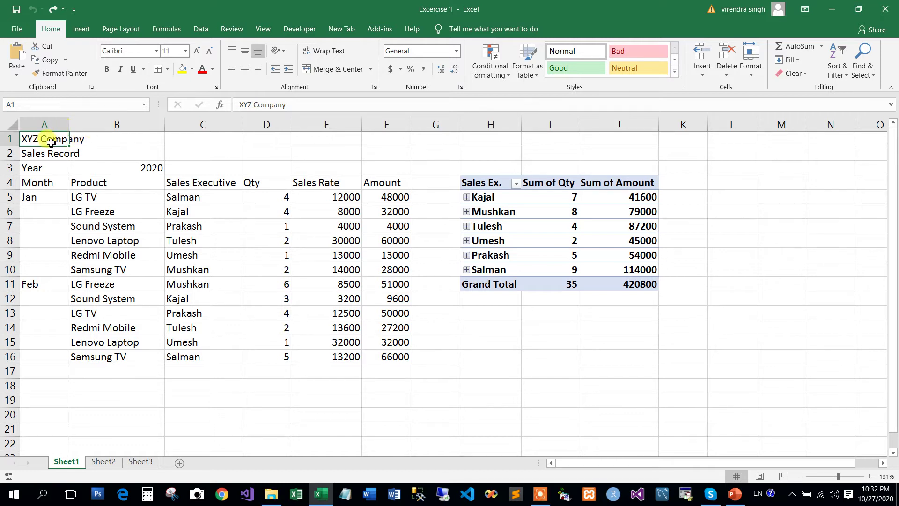
{"action": "left_click", "coordinate": [156, 51]}
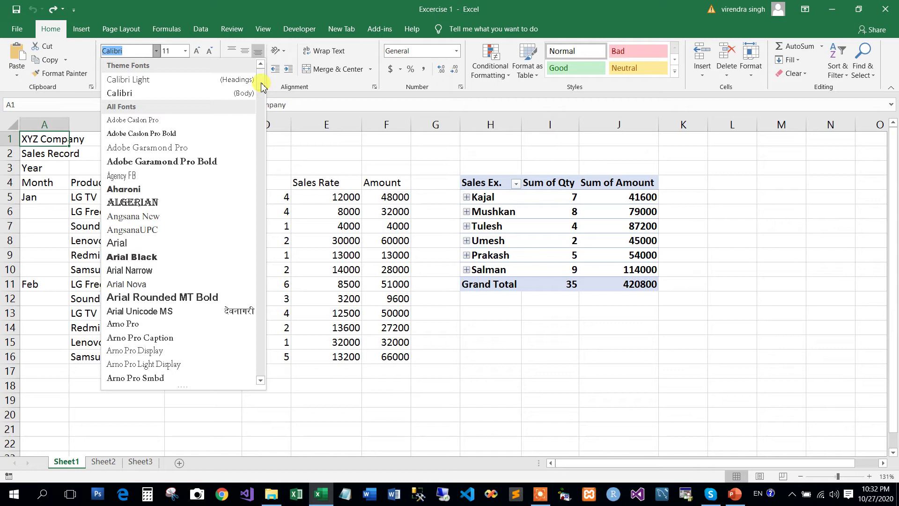
{"action": "left_click", "coordinate": [157, 52]}
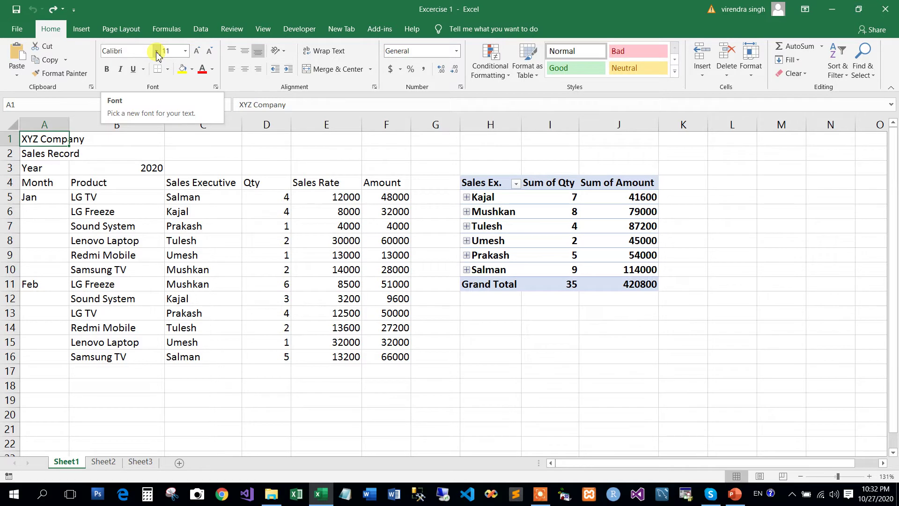
{"action": "left_click", "coordinate": [157, 52]}
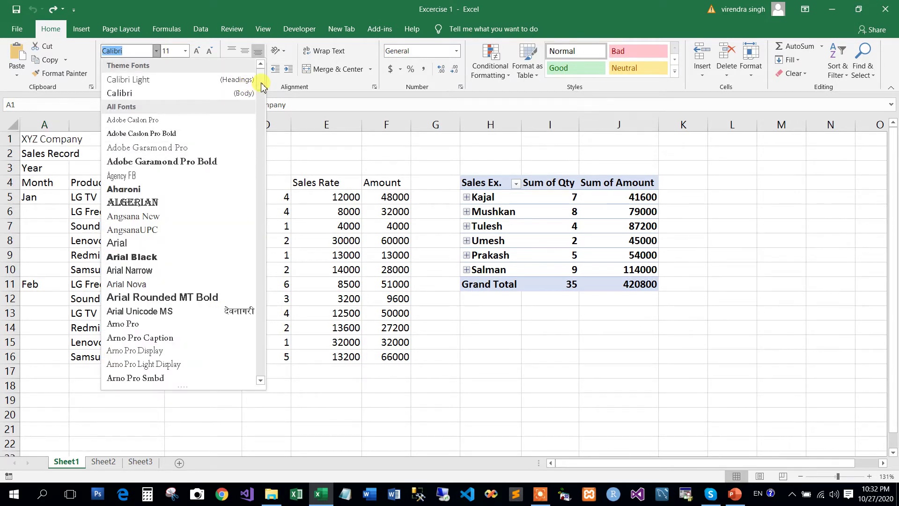
{"action": "mouse_move", "coordinate": [260, 87]}
{"action": "left_mouse_down"}
{"action": "mouse_move", "coordinate": [257, 367]}
{"action": "mouse_move", "coordinate": [269, 282]}
{"action": "mouse_move", "coordinate": [264, 320]}
{"action": "mouse_move", "coordinate": [264, 160]}
{"action": "left_mouse_up"}
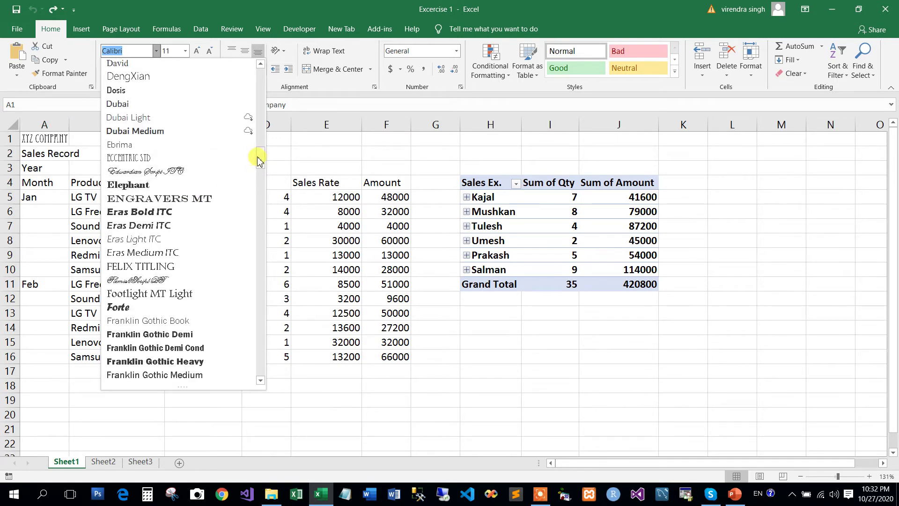
{"action": "mouse_move", "coordinate": [260, 157]}
{"action": "left_mouse_down"}
{"action": "mouse_move", "coordinate": [261, 203]}
{"action": "mouse_move", "coordinate": [261, 191]}
{"action": "left_mouse_up"}
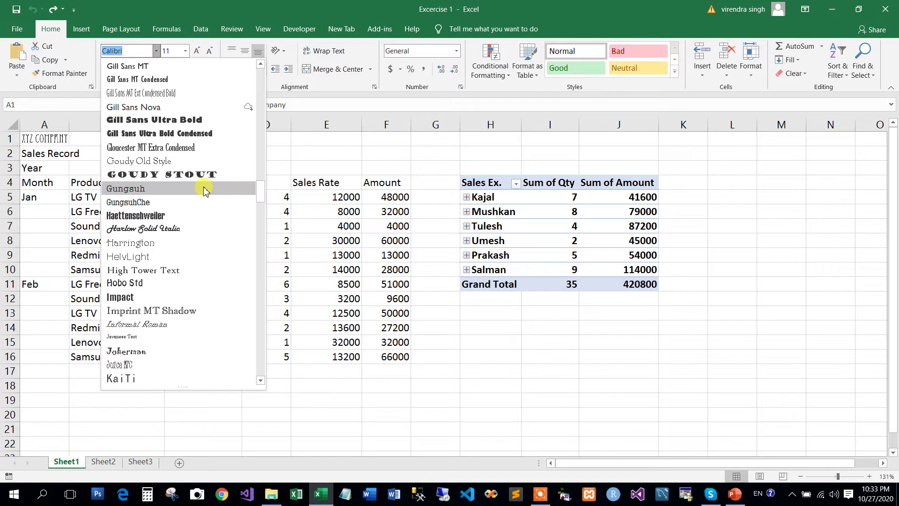
{"action": "left_click", "coordinate": [187, 178]}
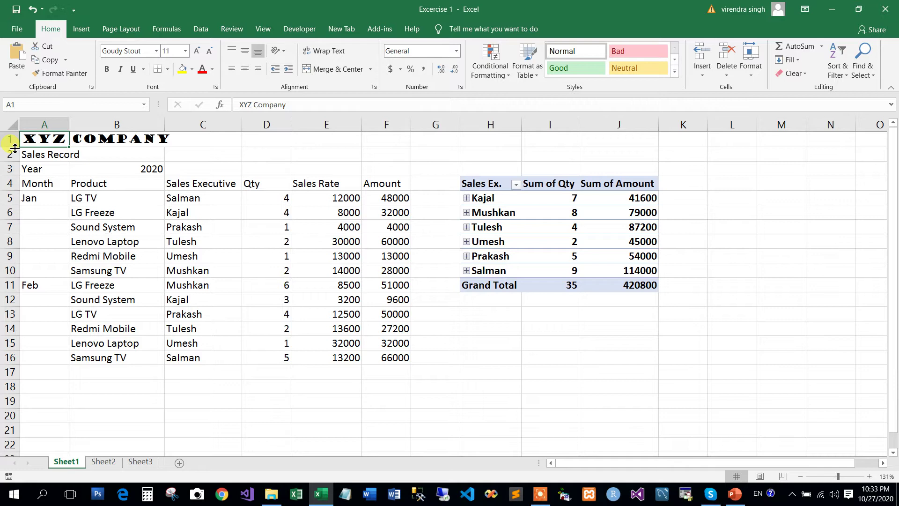
- Heighten rows 1 and 2 and set the Sales Record heading in A2 to Arial Black
{"action": "left_click_drag", "start_coordinate": [15, 148], "coordinate": [15, 159]}
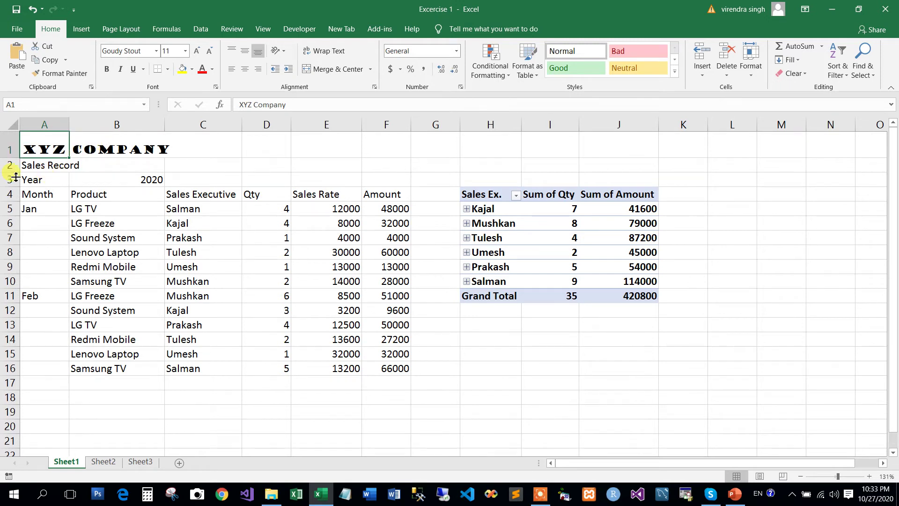
{"action": "left_click_drag", "start_coordinate": [14, 172], "coordinate": [15, 182]}
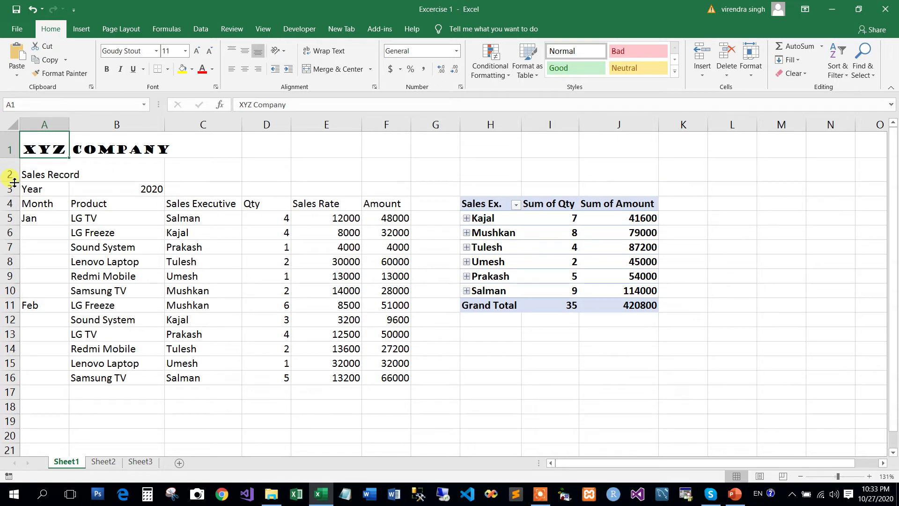
{"action": "left_click", "coordinate": [47, 171]}
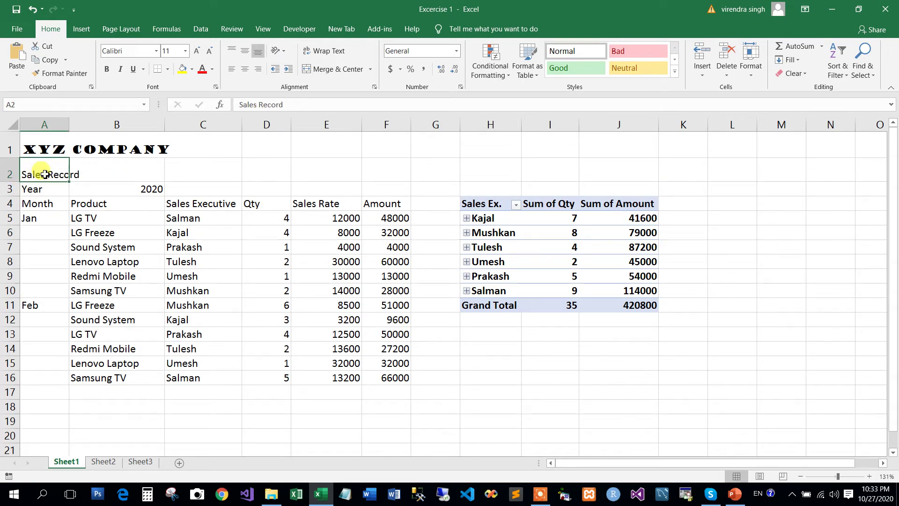
{"action": "left_click", "coordinate": [157, 51]}
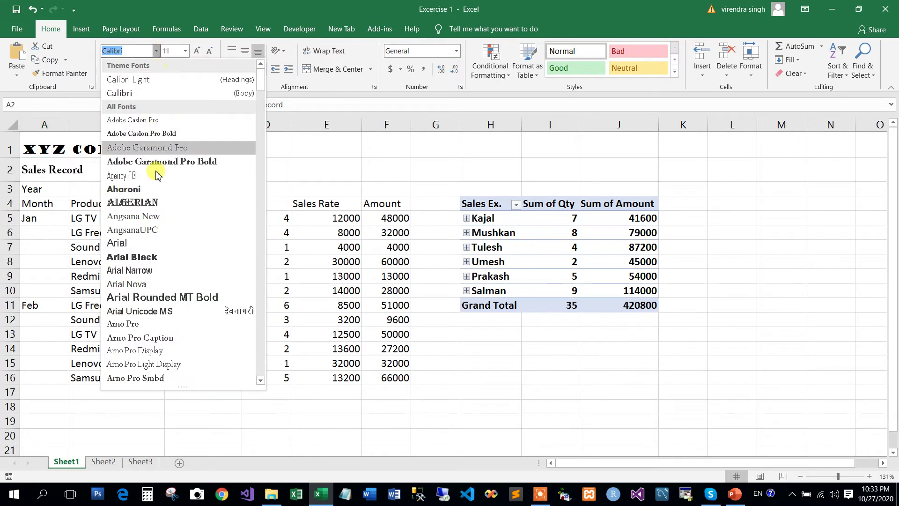
{"action": "left_click", "coordinate": [147, 257]}
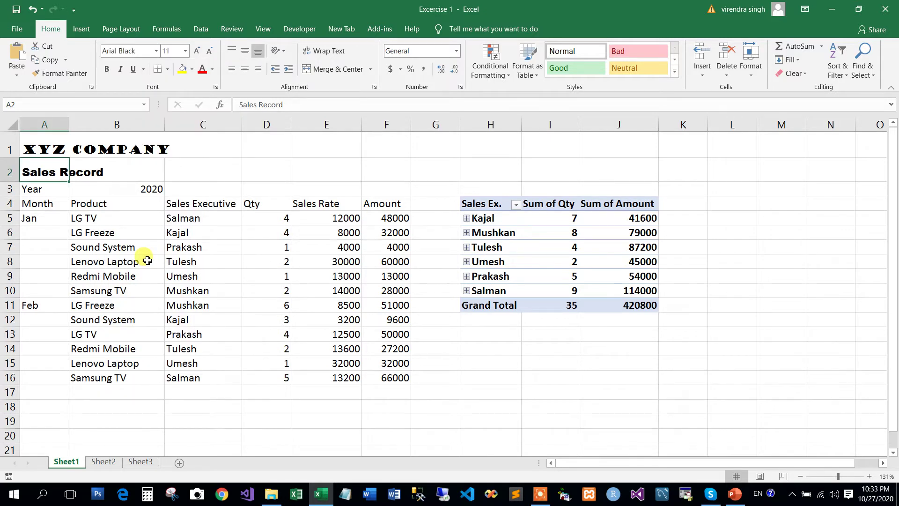
{"action": "left_click", "coordinate": [53, 192]}
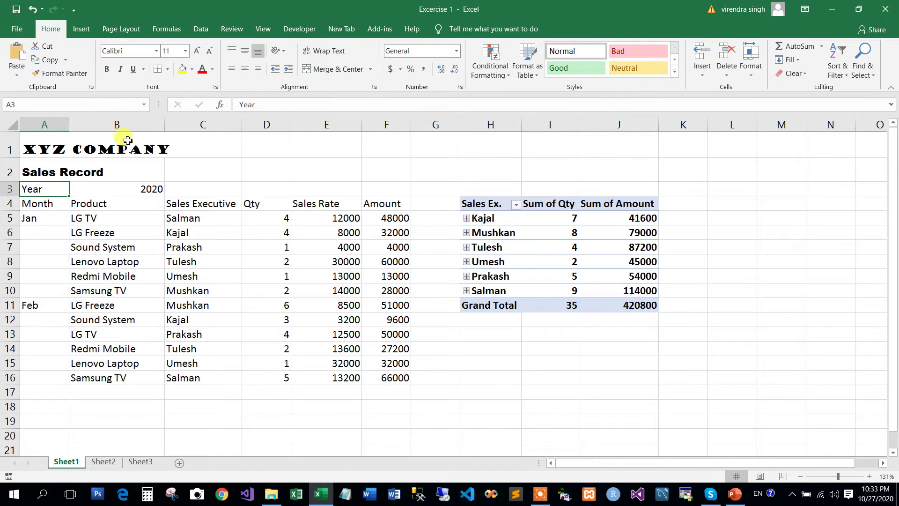
- Set the Year label in A3 to Adobe Garamond Pro Bold
{"action": "left_click", "coordinate": [156, 51]}
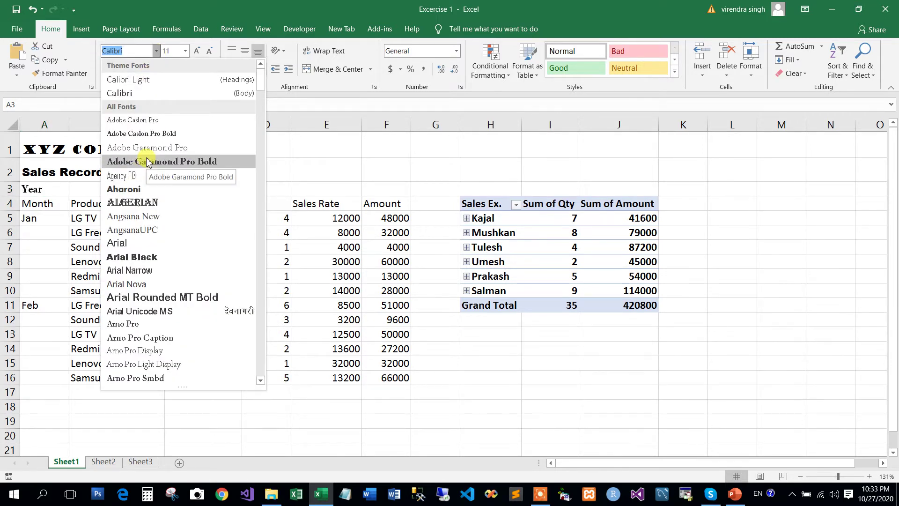
{"action": "left_click", "coordinate": [147, 161]}
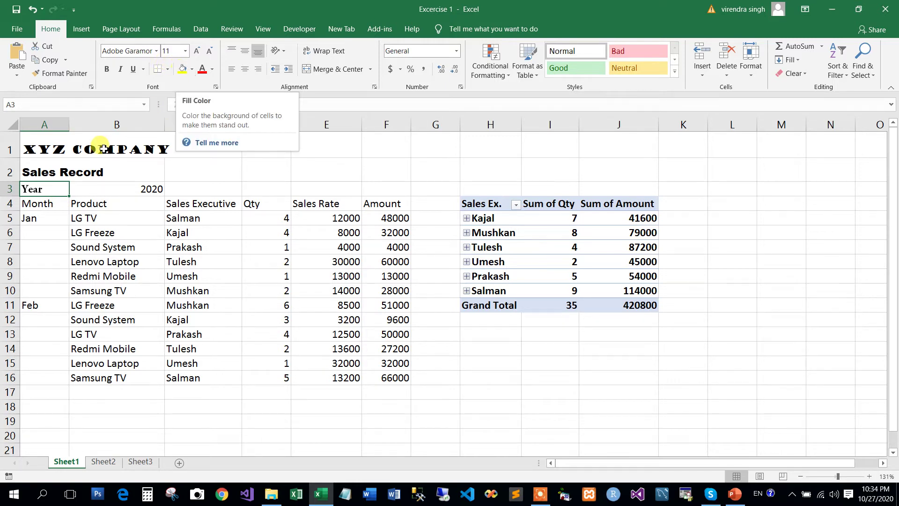
{"action": "left_click", "coordinate": [73, 148]}
- Set the XYZ Company title to size 20 and Sales Record to size 16
{"action": "left_click", "coordinate": [54, 147]}
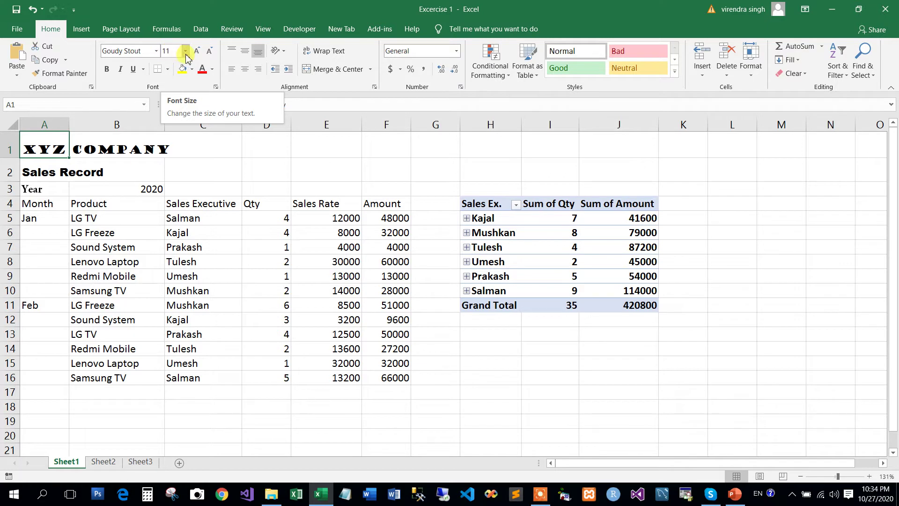
{"action": "left_click", "coordinate": [186, 52]}
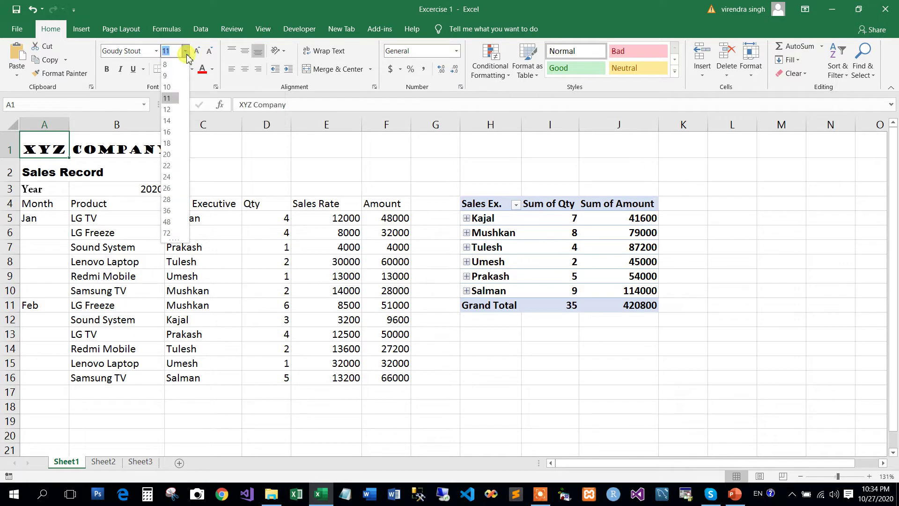
{"action": "left_click", "coordinate": [168, 155]}
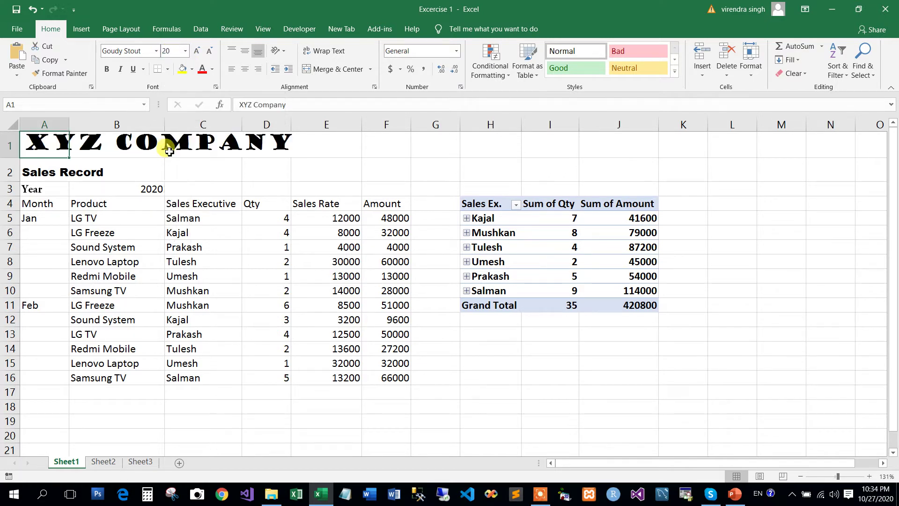
{"action": "left_click", "coordinate": [44, 174]}
{"action": "left_click", "coordinate": [186, 52]}
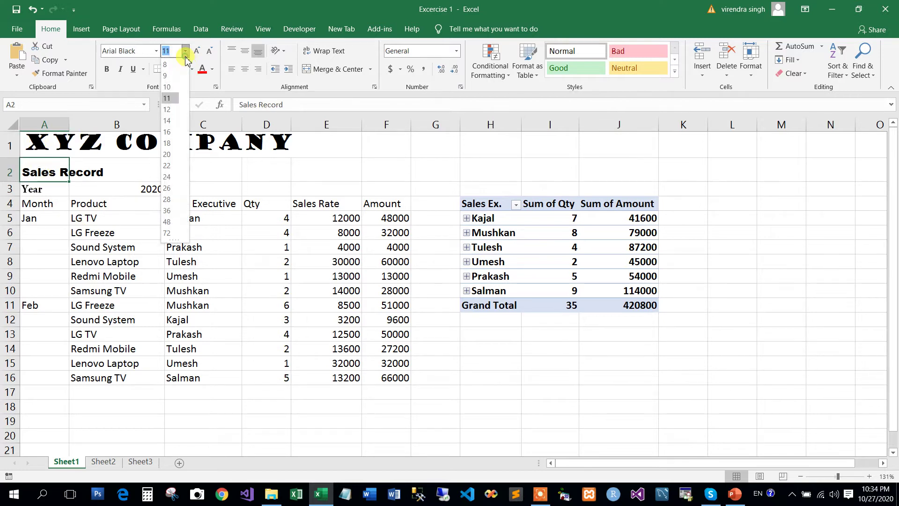
{"action": "left_click", "coordinate": [169, 132]}
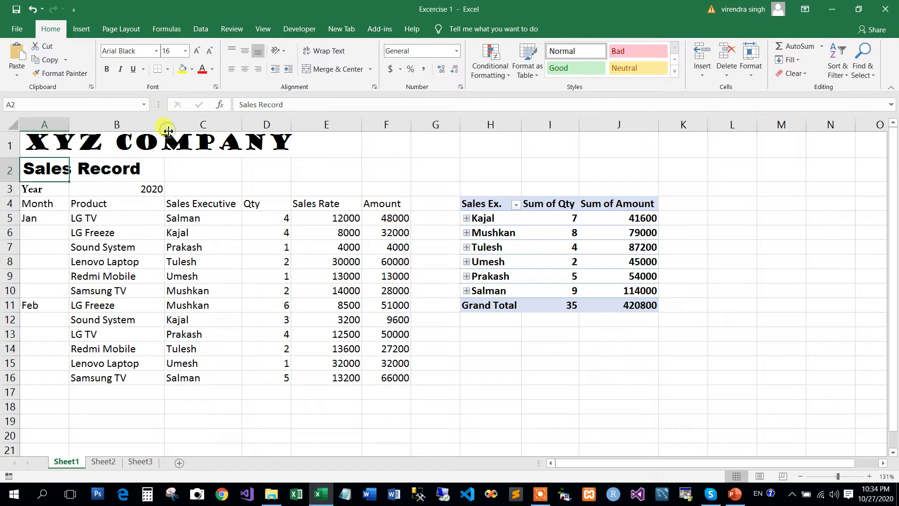
{"action": "left_click", "coordinate": [56, 188]}
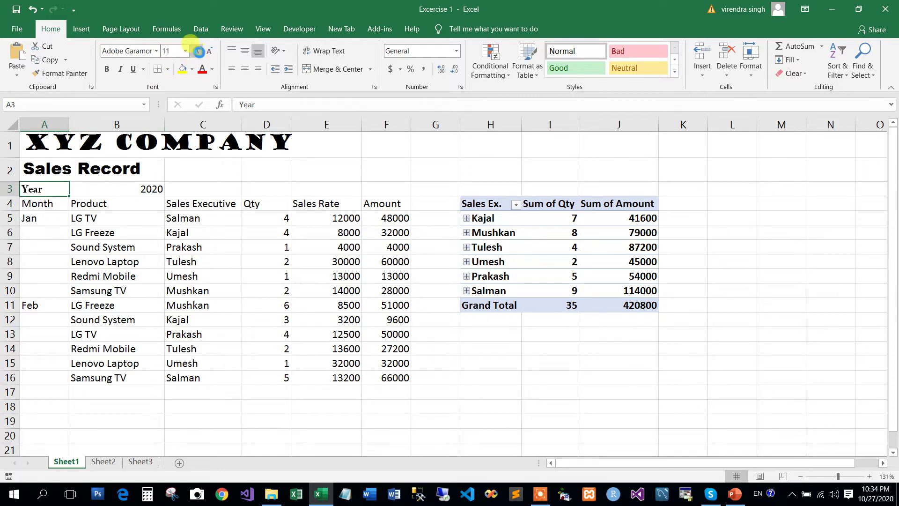
- Enlarge the Year label to size 18 and the 2020 value to size 16
{"action": "left_click", "coordinate": [198, 51]}
{"action": "left_click", "coordinate": [197, 51]}
{"action": "left_click", "coordinate": [198, 51]}
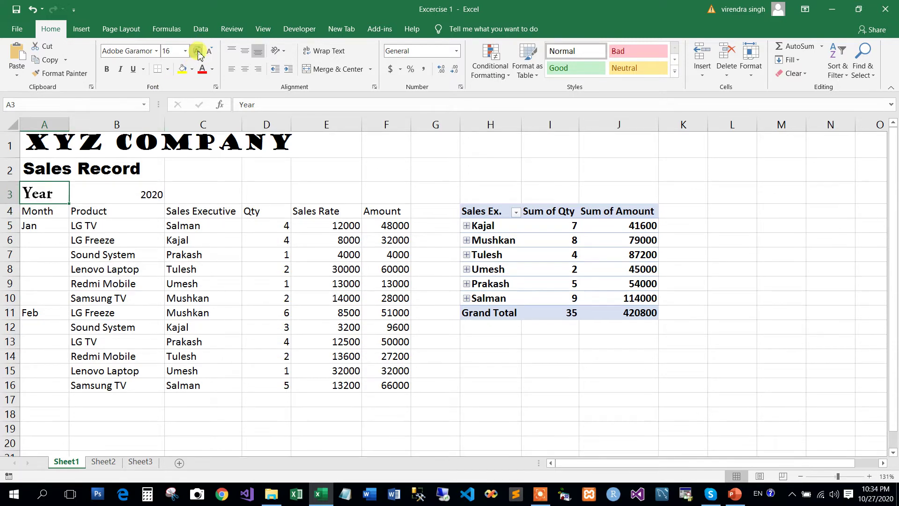
{"action": "left_click", "coordinate": [198, 52]}
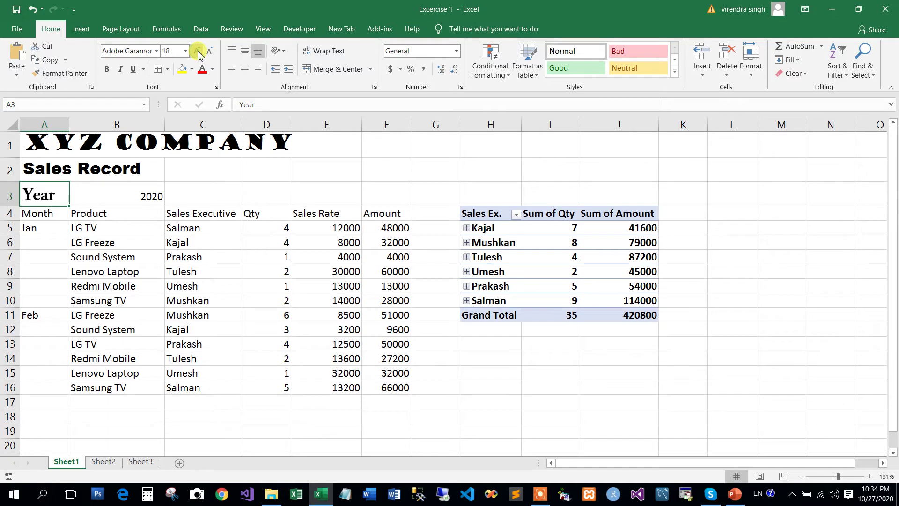
{"action": "left_click", "coordinate": [119, 190]}
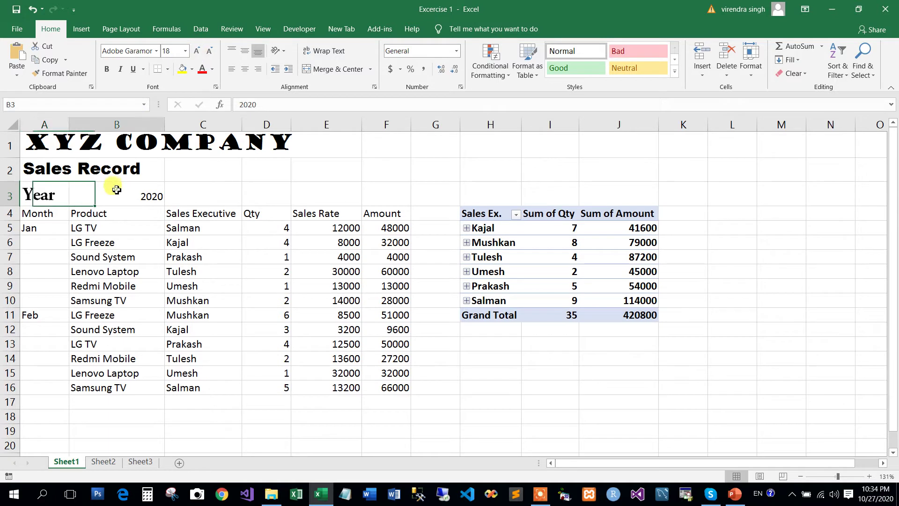
{"action": "left_click", "coordinate": [197, 52]}
{"action": "left_click", "coordinate": [197, 51]}
{"action": "left_click", "coordinate": [198, 52]}
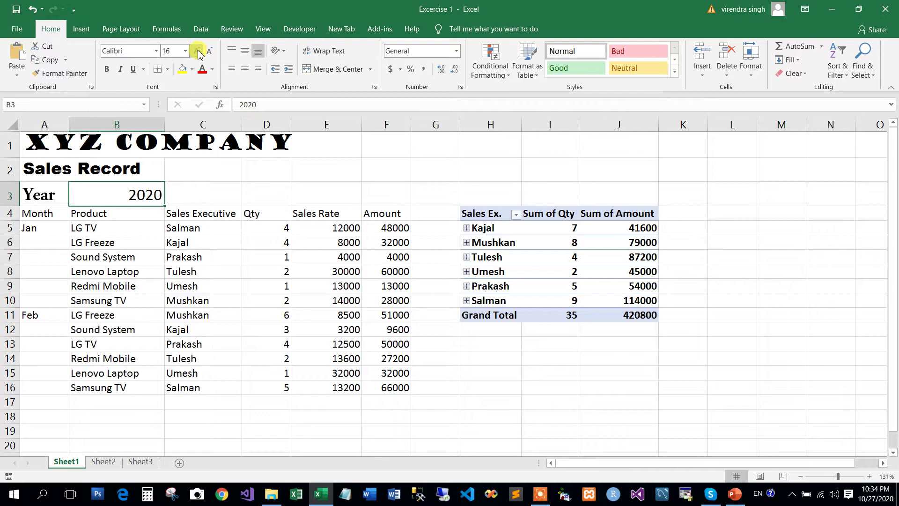
- Shrink the title with Decrease Font Size and reduce Sales Record to 14 pt
{"action": "left_click", "coordinate": [84, 142]}
{"action": "left_click", "coordinate": [41, 146]}
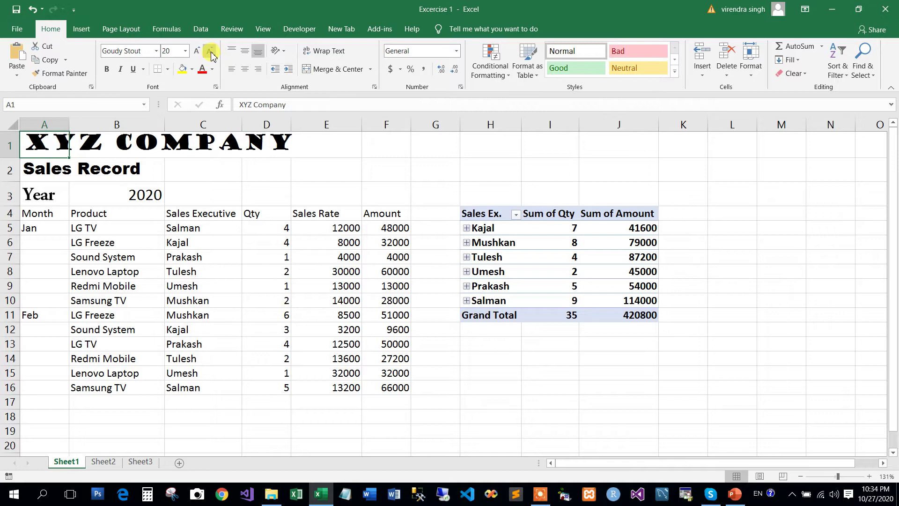
{"action": "left_click", "coordinate": [210, 52]}
{"action": "left_click", "coordinate": [210, 51]}
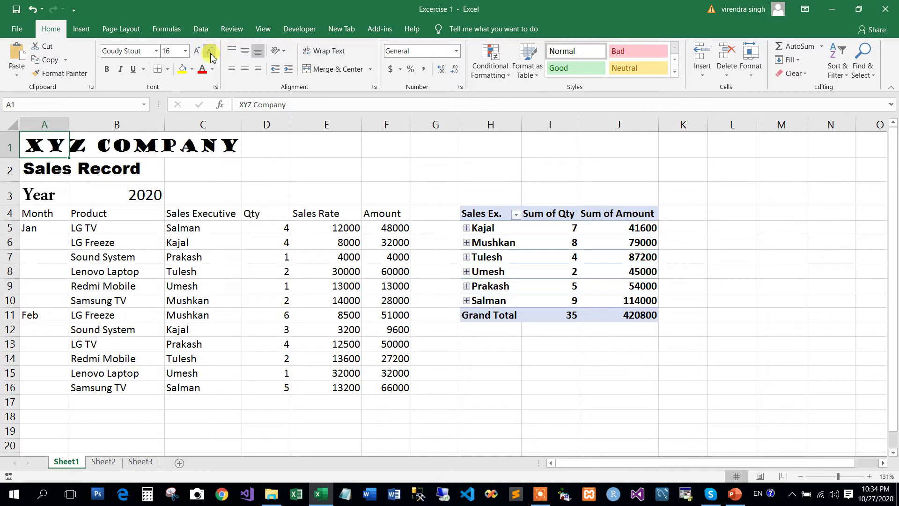
{"action": "left_click", "coordinate": [56, 169]}
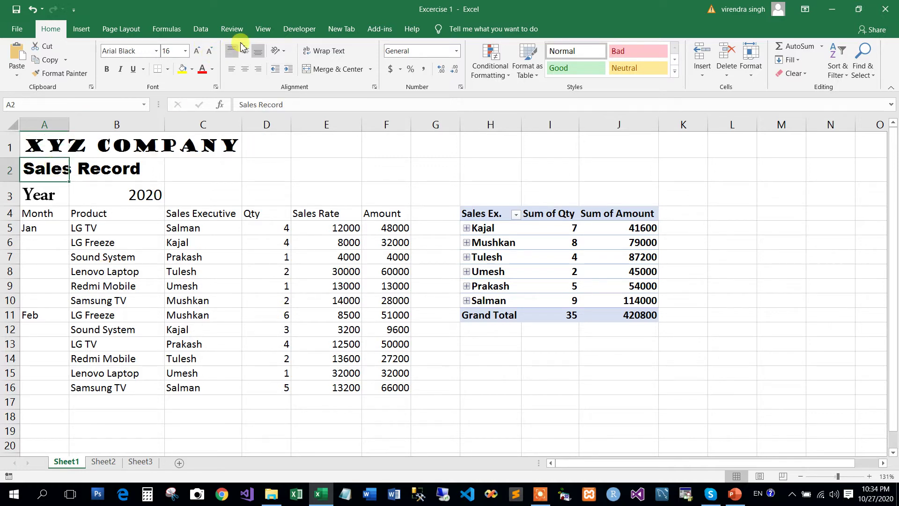
{"action": "left_click", "coordinate": [210, 52]}
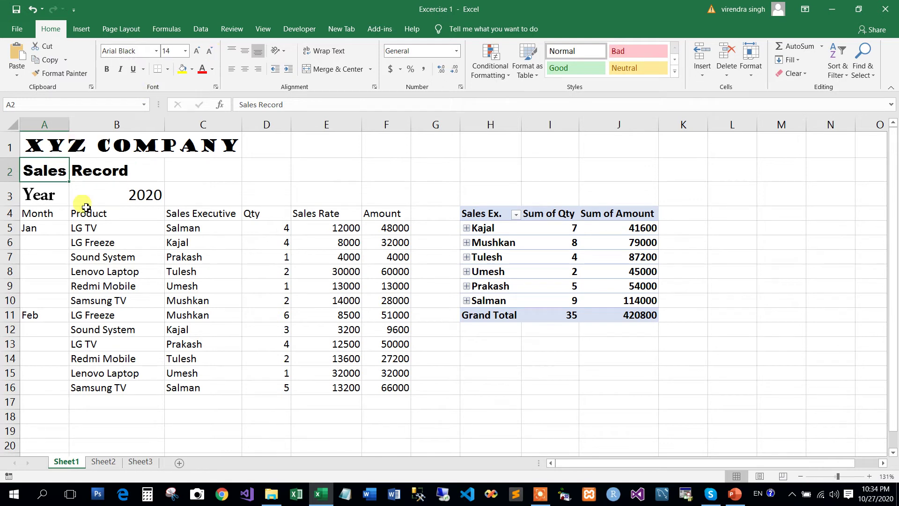
{"action": "left_click", "coordinate": [48, 213]}
{"action": "left_click_drag", "start_coordinate": [48, 214], "coordinate": [370, 213]}
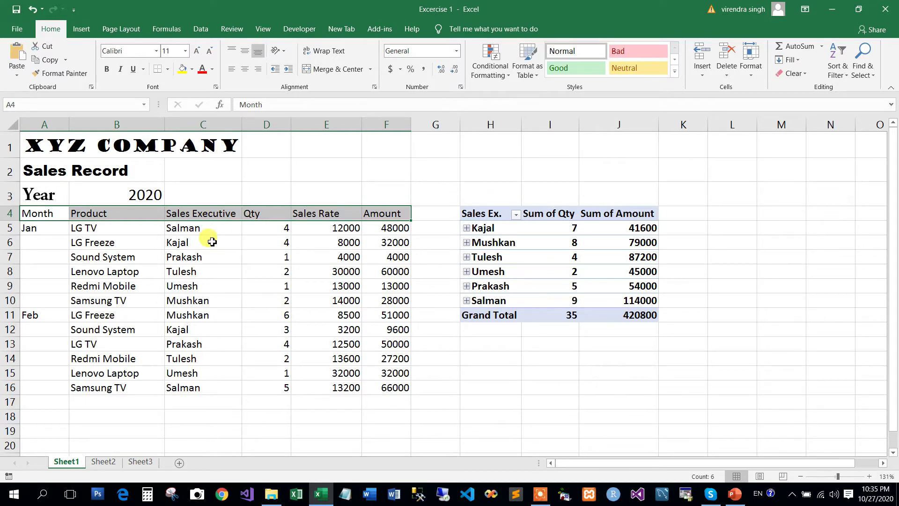
{"action": "left_click", "coordinate": [45, 246]}
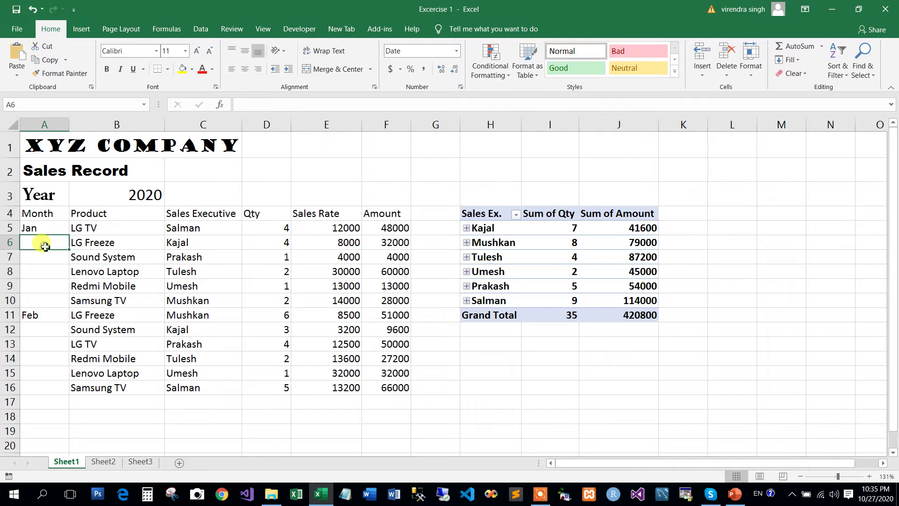
{"action": "left_click", "coordinate": [51, 215]}
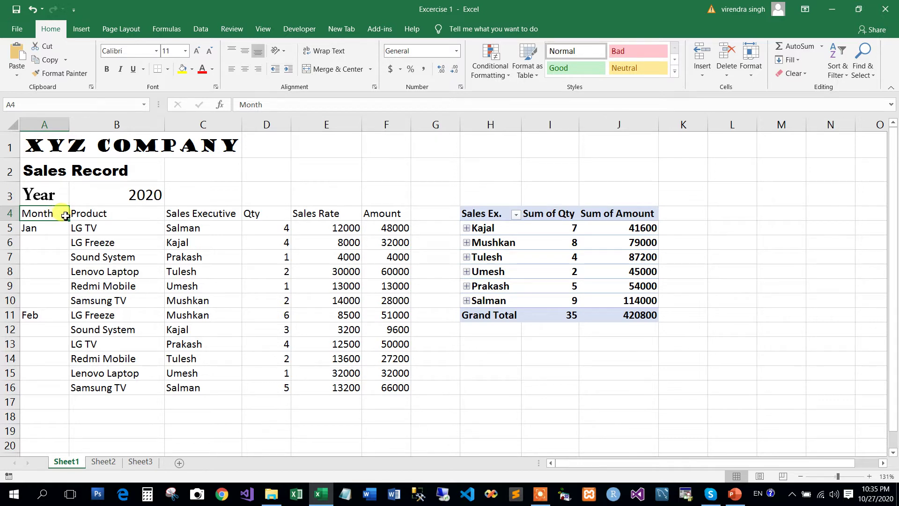
{"action": "left_click_drag", "start_coordinate": [65, 216], "coordinate": [380, 215]}
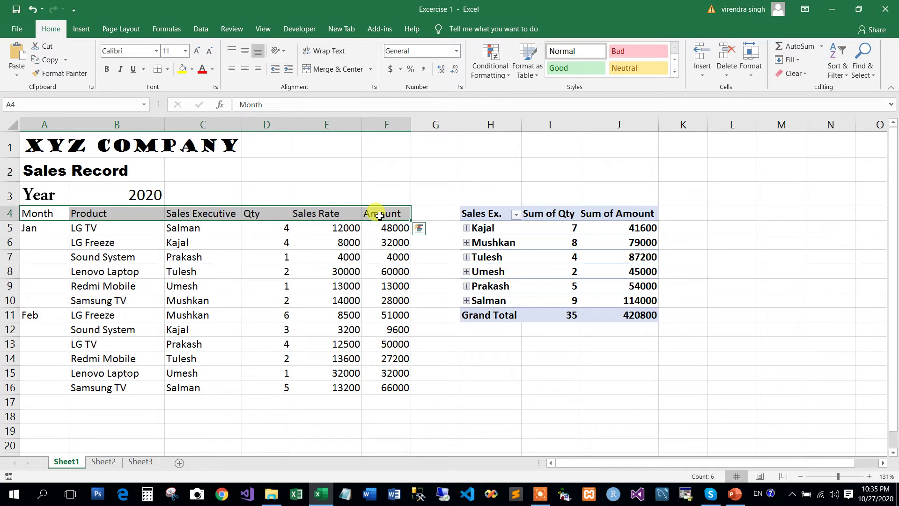
{"action": "mouse_move", "coordinate": [678, 187]}
{"action": "left_mouse_down"}
{"action": "mouse_move", "coordinate": [860, 321]}
{"action": "mouse_move", "coordinate": [843, 319]}
{"action": "left_mouse_up"}
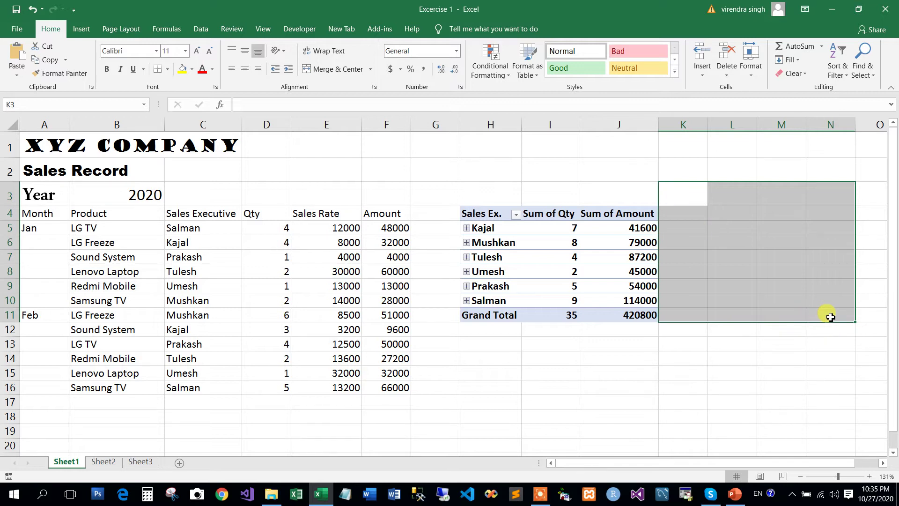
{"action": "left_click", "coordinate": [683, 189]}
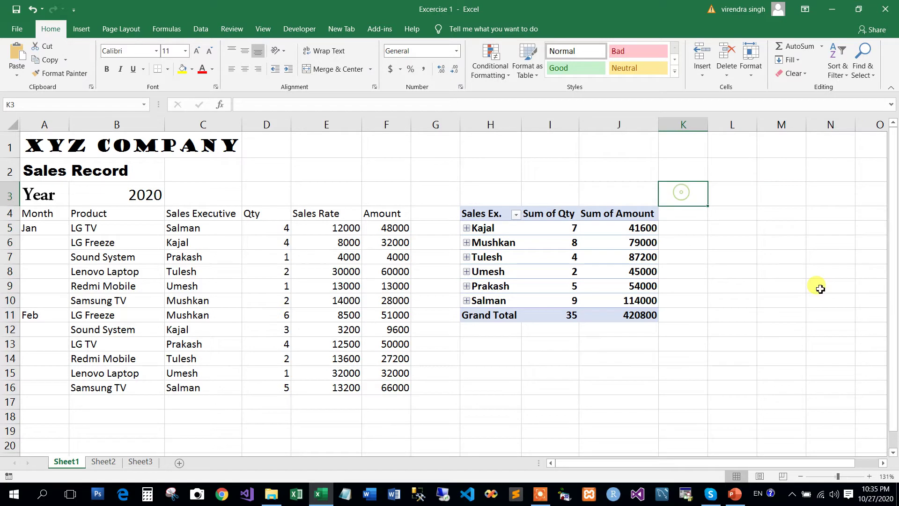
{"action": "left_click", "coordinate": [829, 298]}
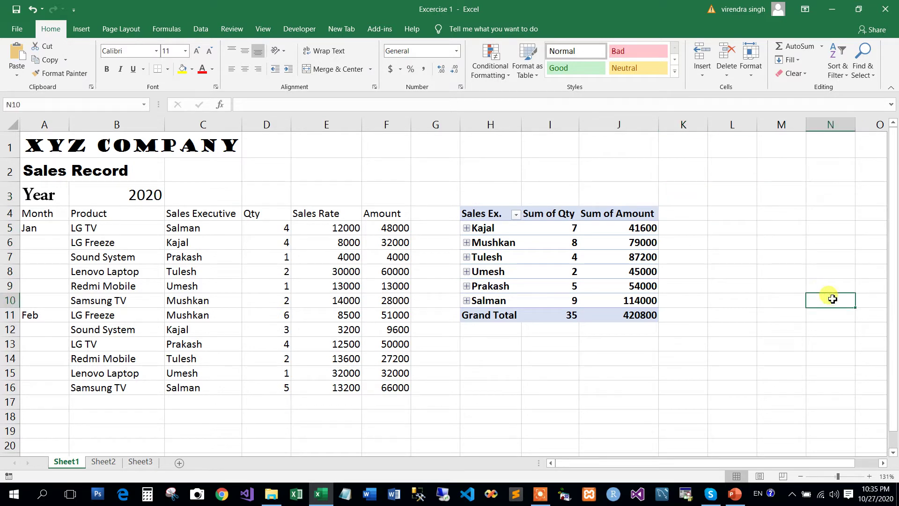
{"action": "left_click", "coordinate": [835, 311]}
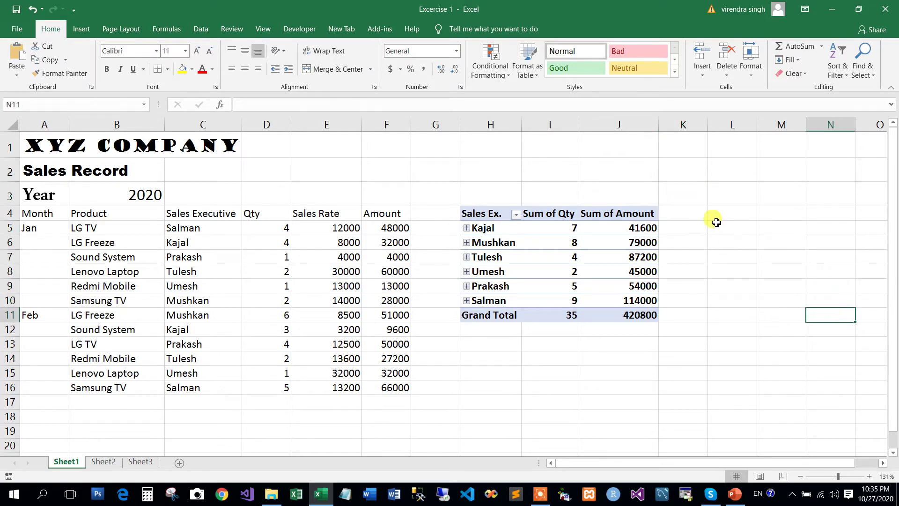
{"action": "left_click_drag", "start_coordinate": [692, 192], "coordinate": [826, 314]}
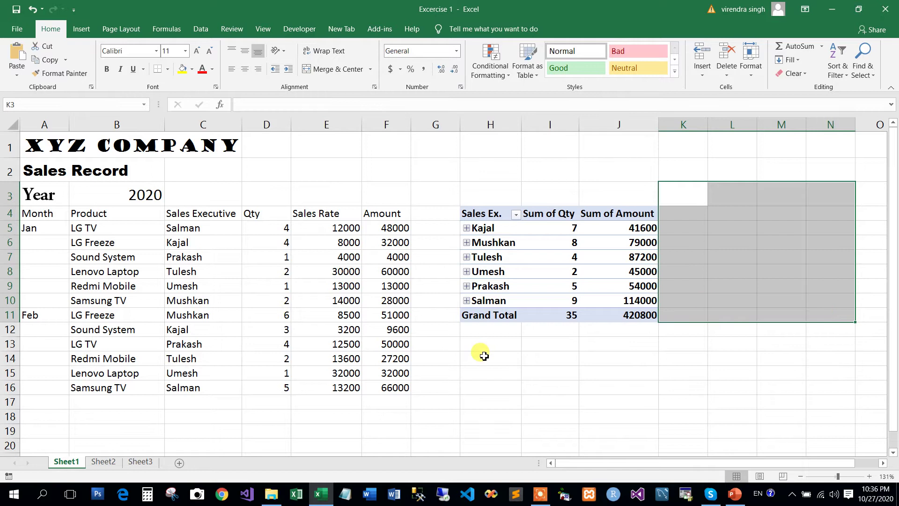
{"action": "left_click_drag", "start_coordinate": [64, 215], "coordinate": [380, 385]}
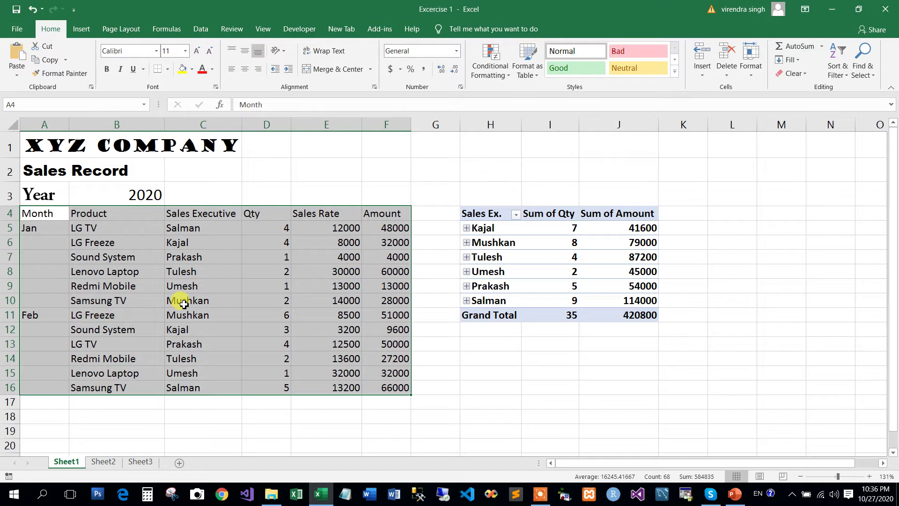
{"action": "left_click", "coordinate": [118, 241]}
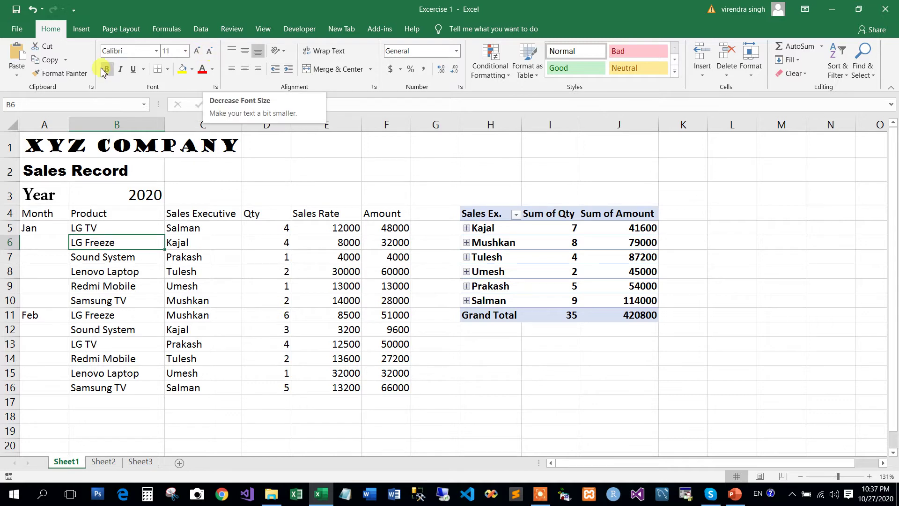
{"action": "left_click_drag", "start_coordinate": [40, 213], "coordinate": [366, 216]}
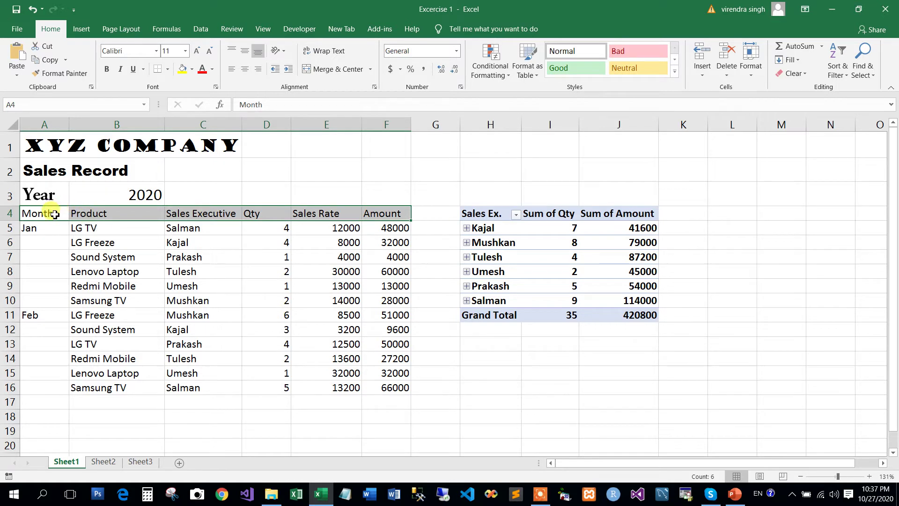
{"action": "left_click_drag", "start_coordinate": [55, 214], "coordinate": [364, 215]}
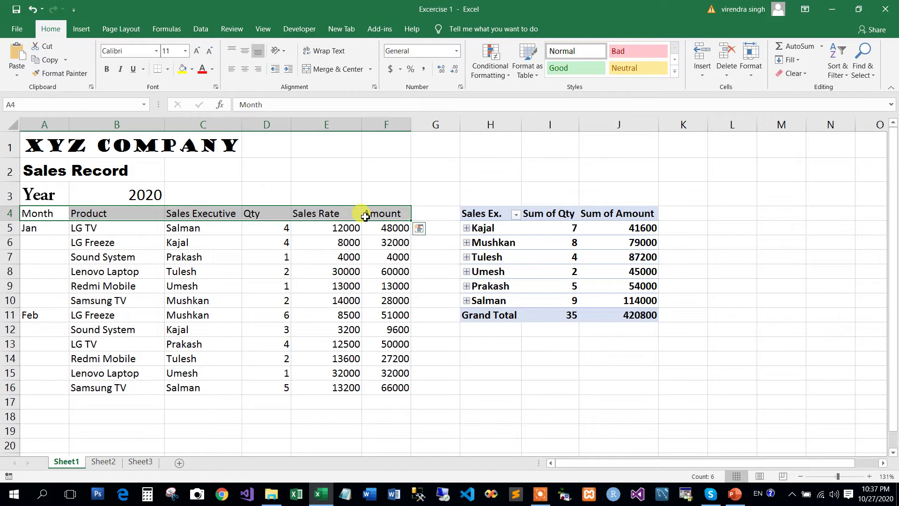
- Make the Month-to-Amount headers in A4:F4 bold Arial Narrow, then reselect them
{"action": "left_click", "coordinate": [109, 71]}
{"action": "left_click", "coordinate": [156, 51]}
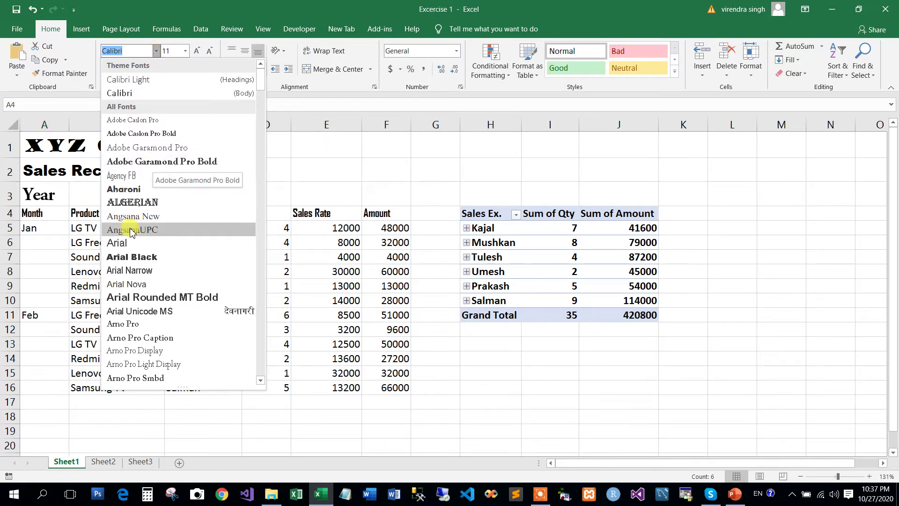
{"action": "left_click", "coordinate": [135, 272]}
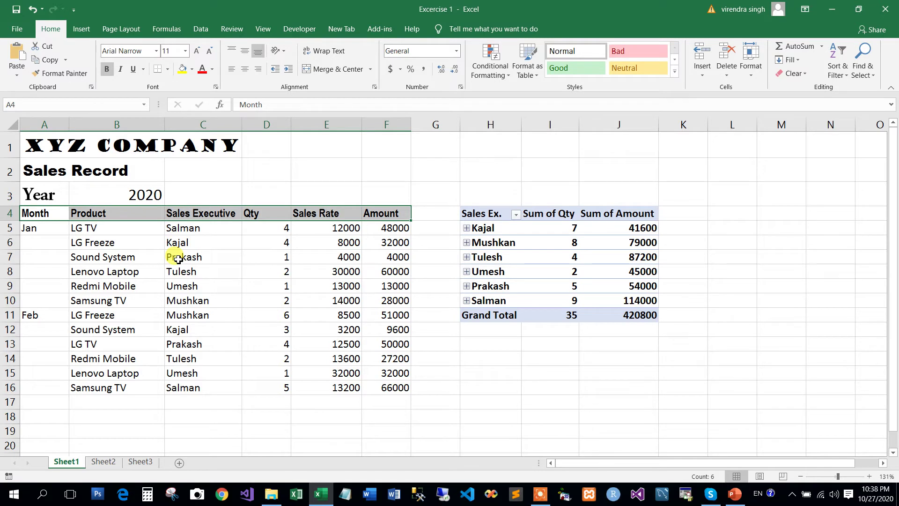
{"action": "left_click", "coordinate": [140, 228]}
{"action": "left_click", "coordinate": [215, 232]}
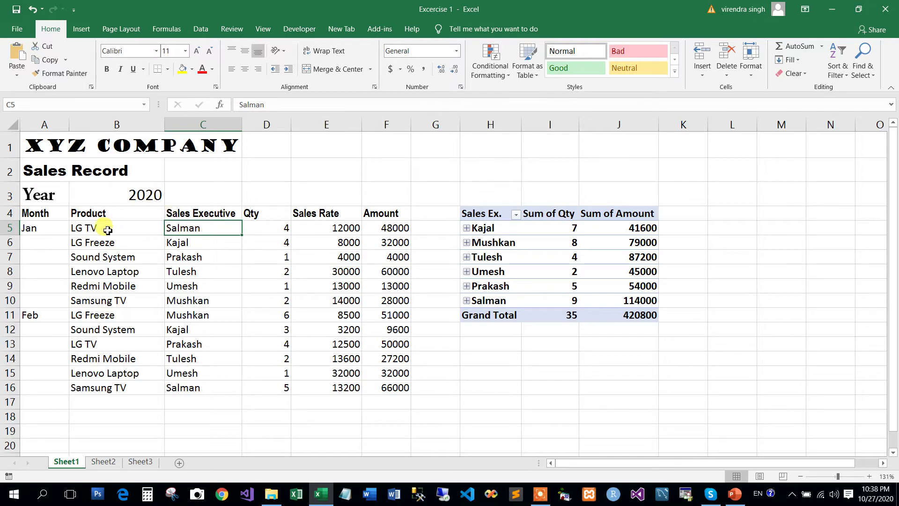
{"action": "mouse_move", "coordinate": [51, 213]}
{"action": "left_mouse_down"}
{"action": "mouse_move", "coordinate": [349, 221]}
{"action": "mouse_move", "coordinate": [368, 214]}
{"action": "left_mouse_up"}
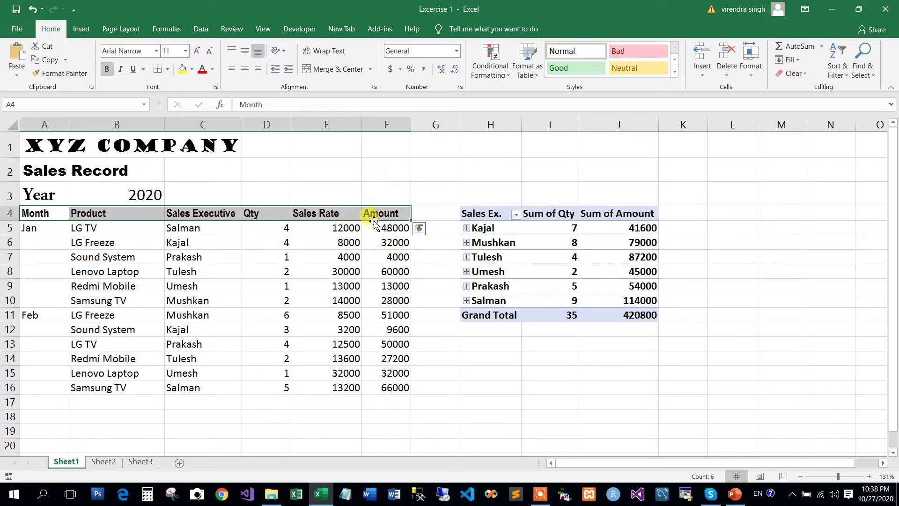
- Toggle bold and italic on the A4:F4 headers from the ribbon, ending bold italic
{"action": "left_click", "coordinate": [120, 70]}
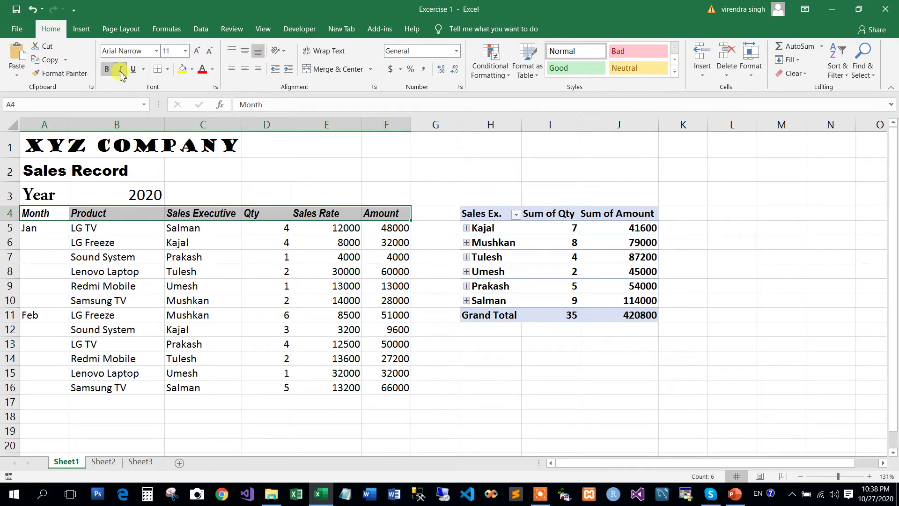
{"action": "left_click", "coordinate": [171, 283]}
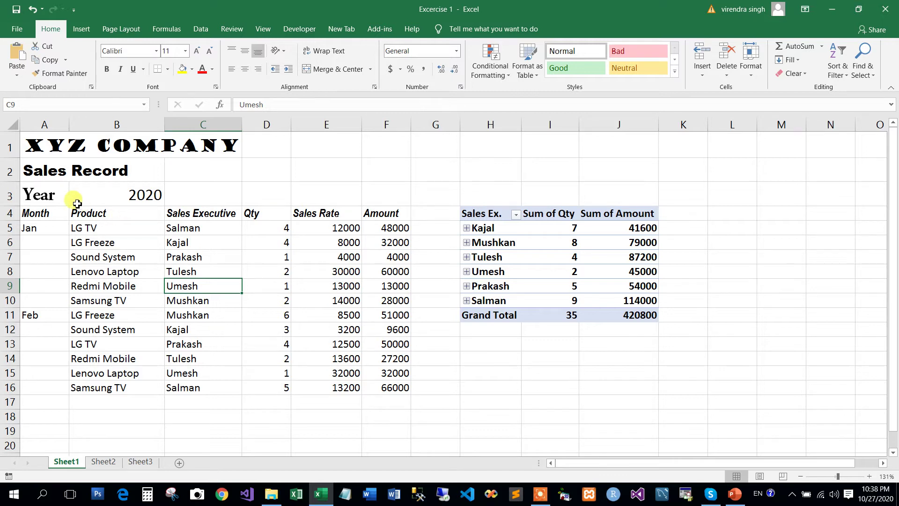
{"action": "left_click_drag", "start_coordinate": [54, 213], "coordinate": [391, 214]}
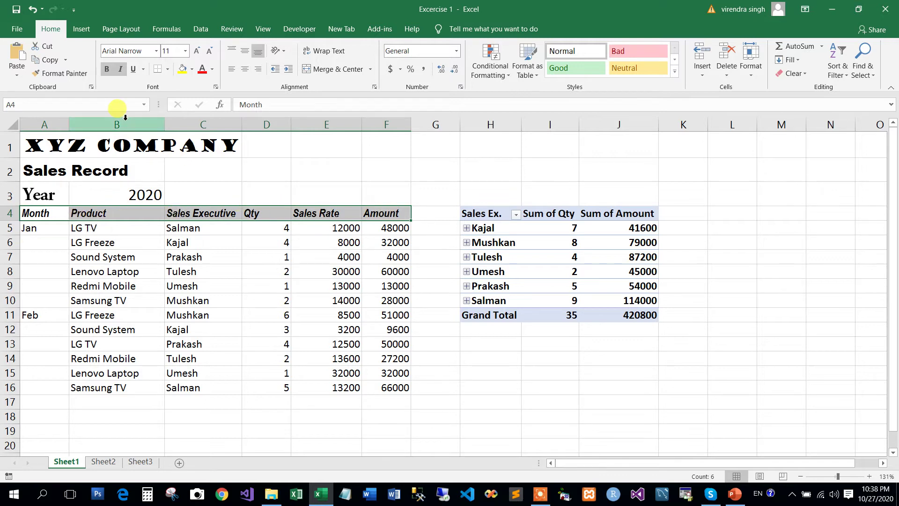
{"action": "left_click", "coordinate": [121, 70]}
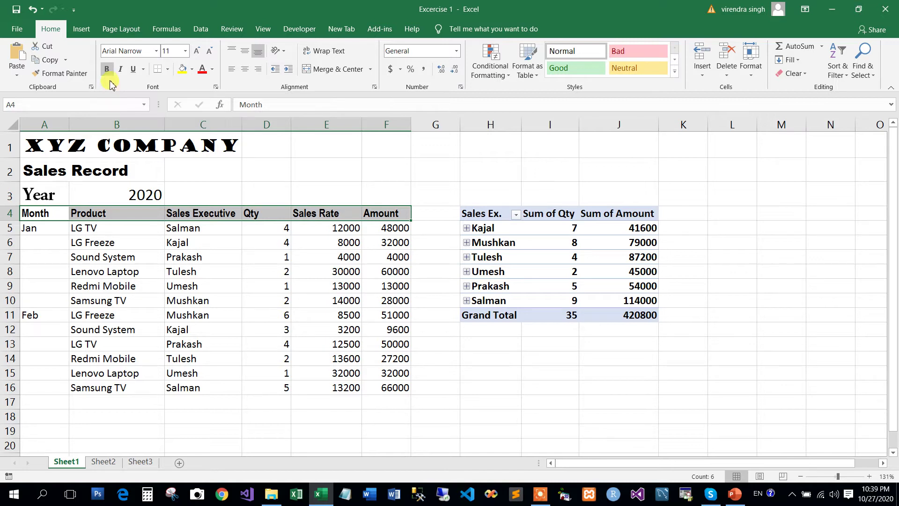
{"action": "left_click", "coordinate": [108, 70]}
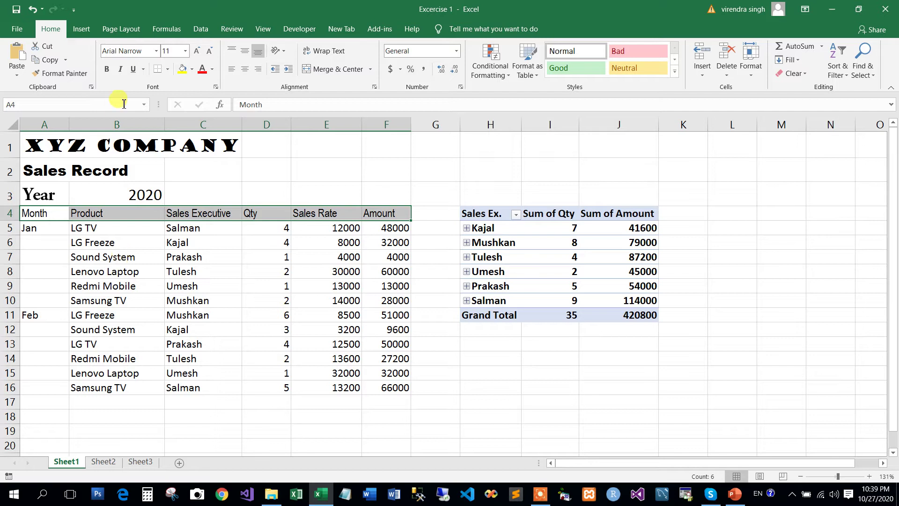
{"action": "left_click", "coordinate": [107, 70]}
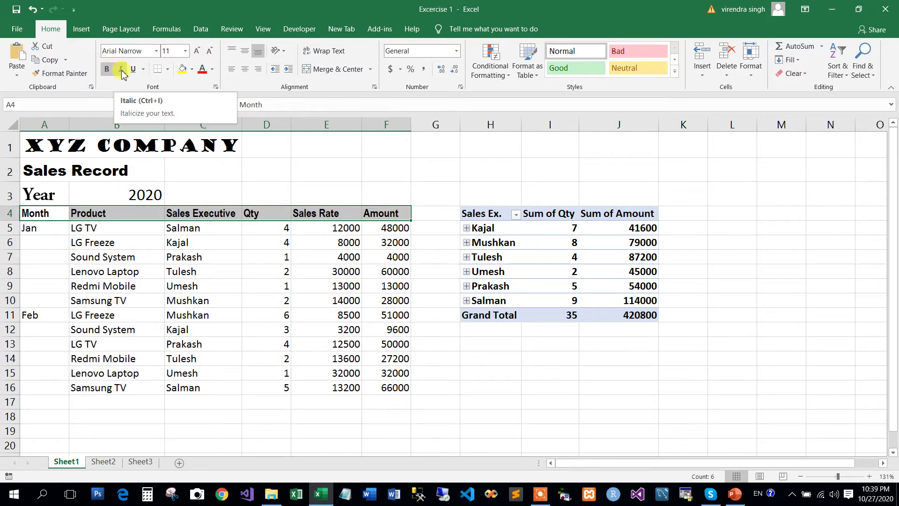
{"action": "left_click", "coordinate": [122, 70]}
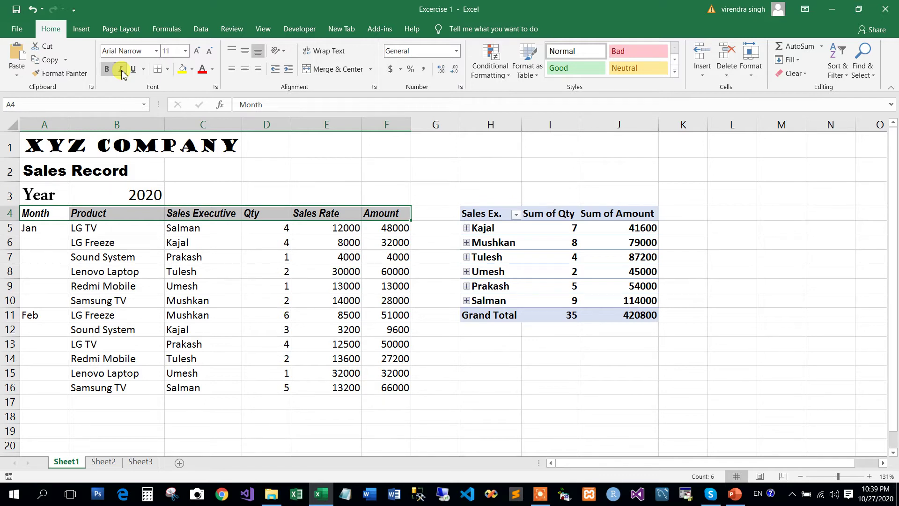
- Reselect A4:F4 and reapply bold and italic with Ctrl+B and Ctrl+I
{"action": "key", "text": "ctrl+q"}
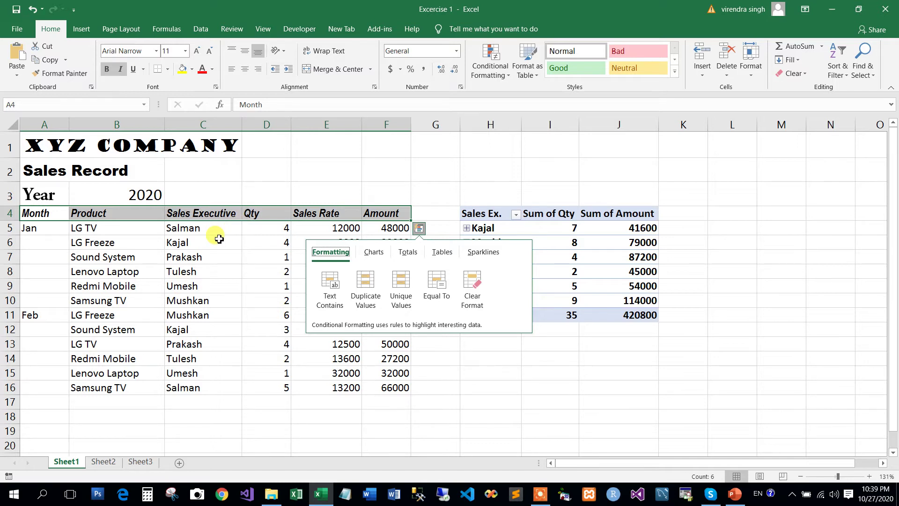
{"action": "left_click", "coordinate": [163, 270]}
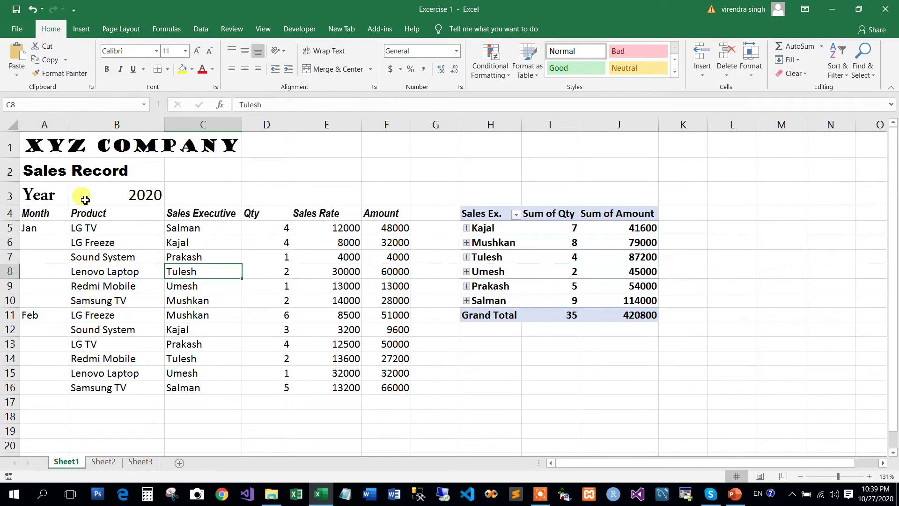
{"action": "left_click", "coordinate": [57, 214]}
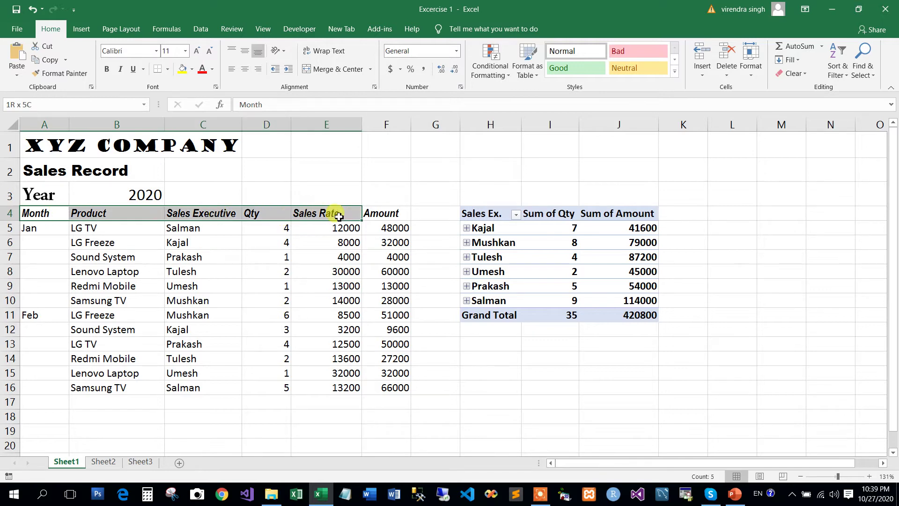
{"action": "left_click_drag", "start_coordinate": [134, 214], "coordinate": [369, 219]}
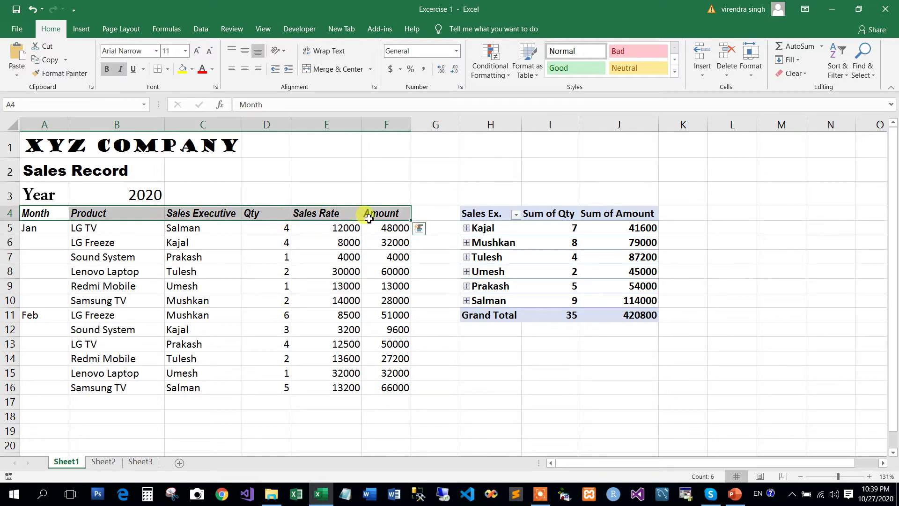
{"action": "key", "text": "ctrl+b"}
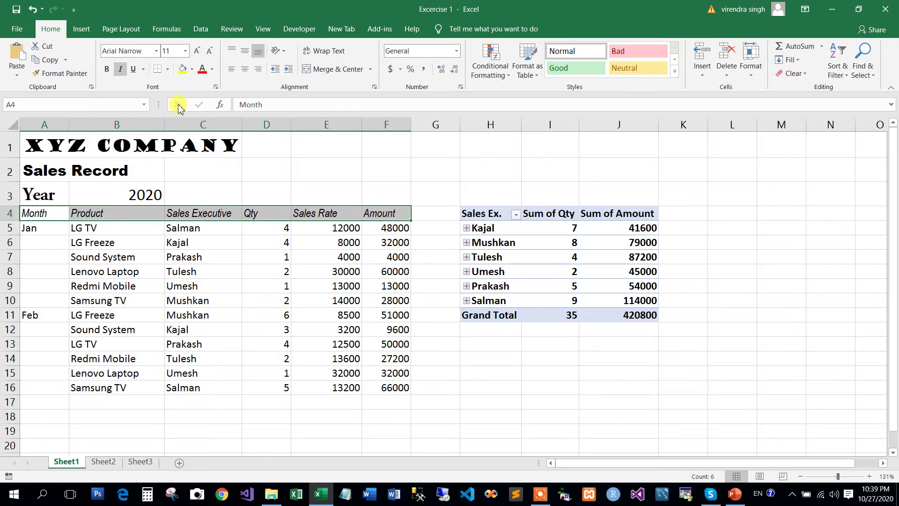
{"action": "key", "text": "ctrl+i"}
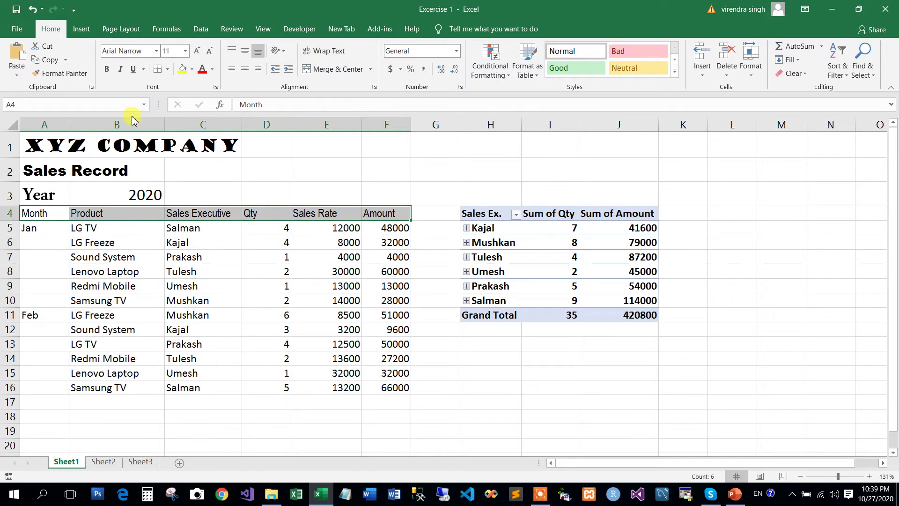
{"action": "key", "text": "ctrl+b"}
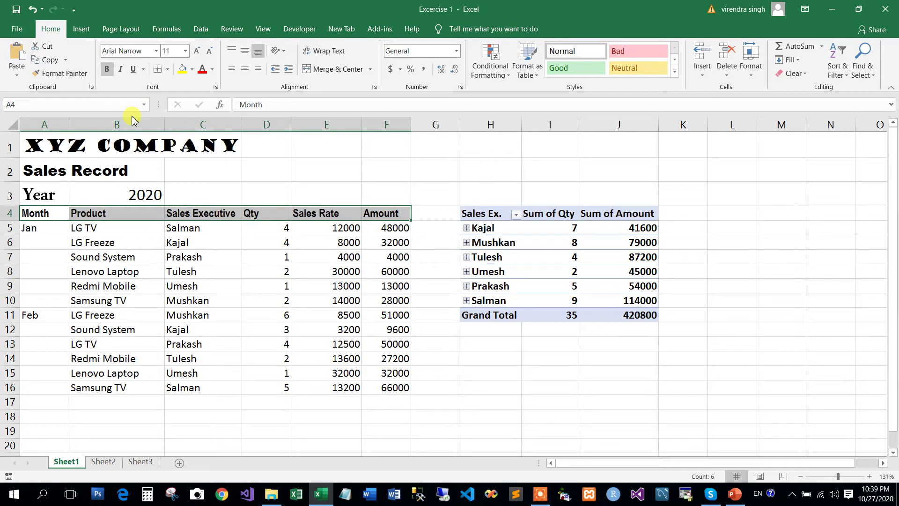
{"action": "key", "text": "ctrl+i"}
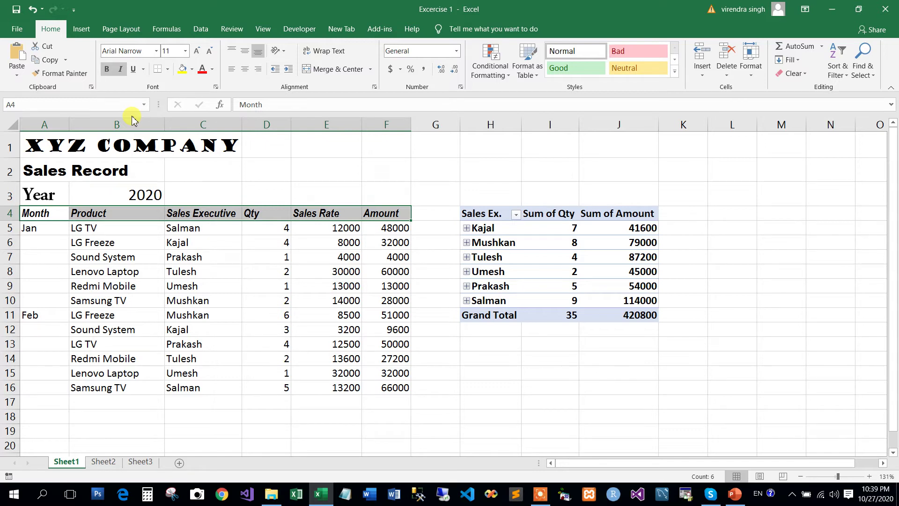
- Underline the whole A4:F4 header row with Ctrl+U and check each header
{"action": "left_click", "coordinate": [143, 70]}
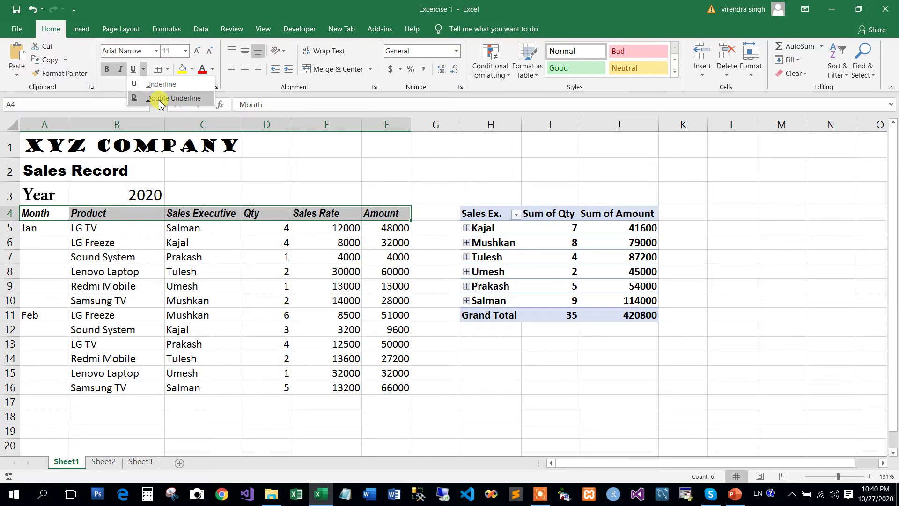
{"action": "key", "text": "Escape"}
{"action": "key", "text": "ctrl+u"}
{"action": "left_click", "coordinate": [120, 286]}
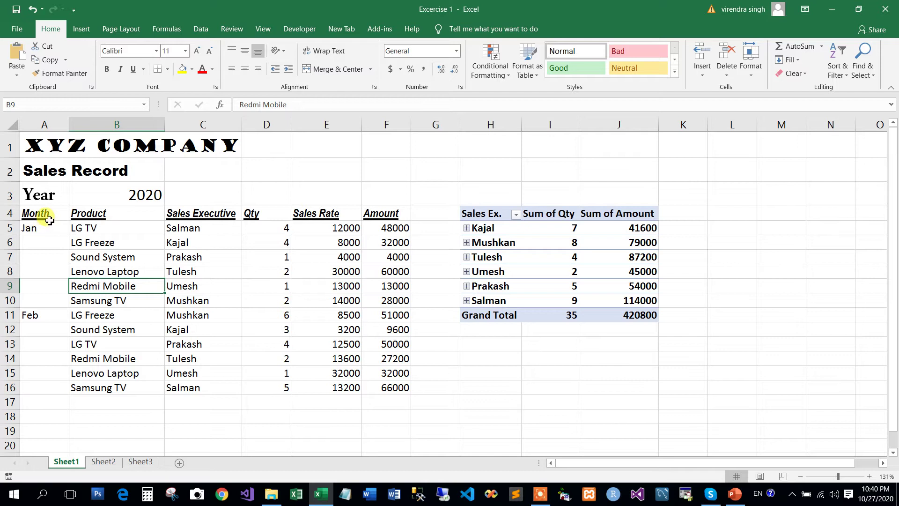
{"action": "left_click", "coordinate": [49, 219]}
{"action": "left_click", "coordinate": [121, 215]}
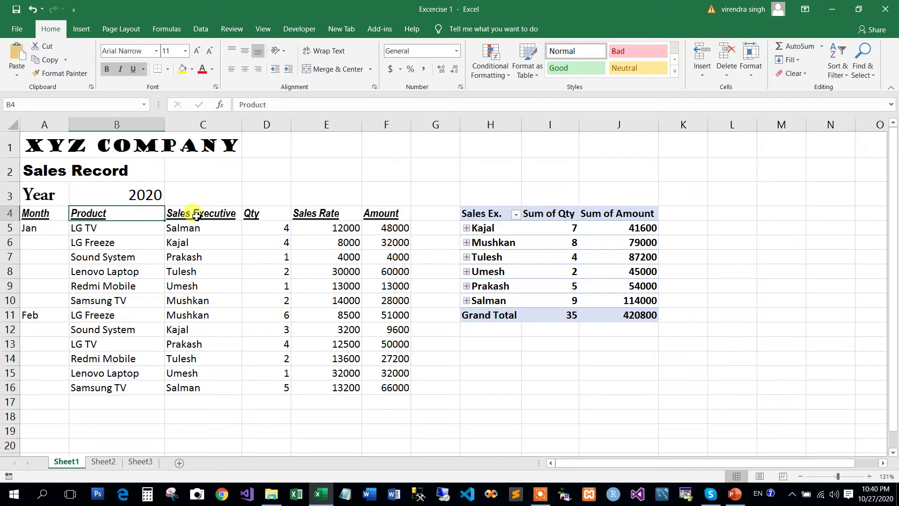
{"action": "left_click", "coordinate": [197, 216]}
{"action": "left_click", "coordinate": [270, 217]}
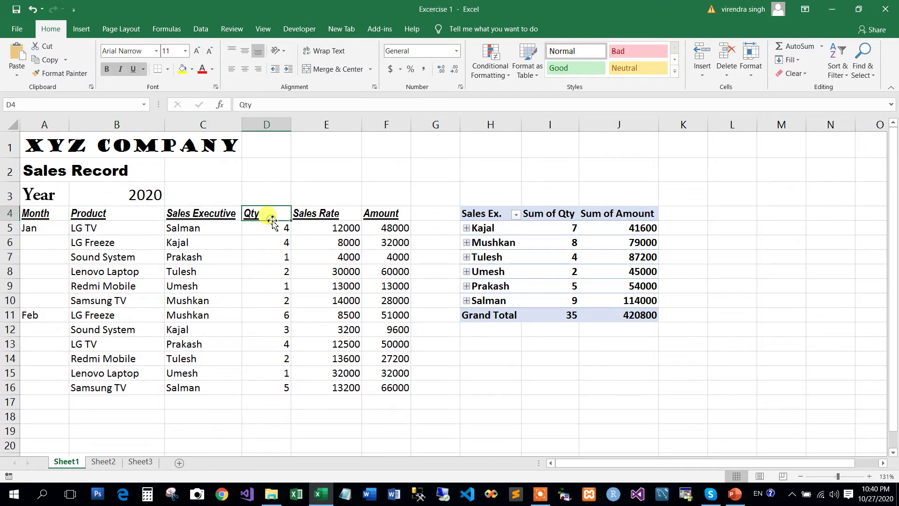
{"action": "left_click", "coordinate": [317, 218]}
{"action": "left_click", "coordinate": [369, 217]}
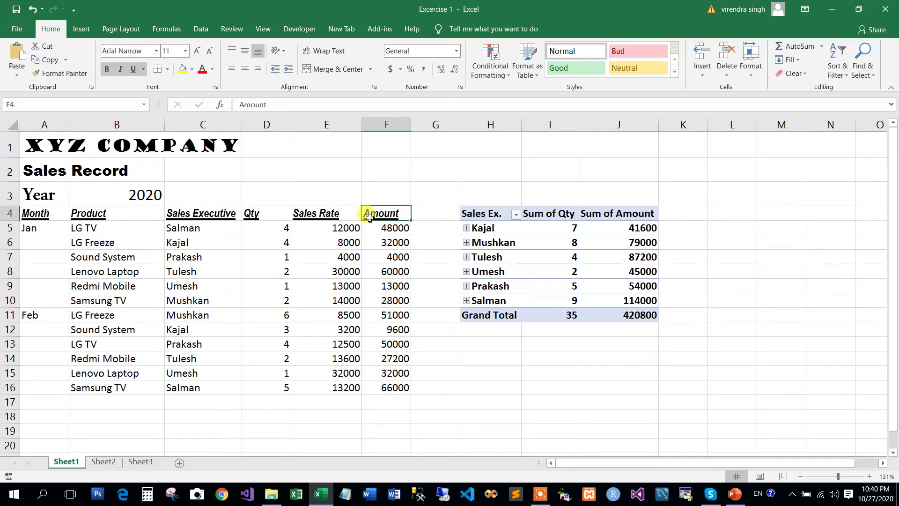
{"action": "left_click", "coordinate": [44, 213]}
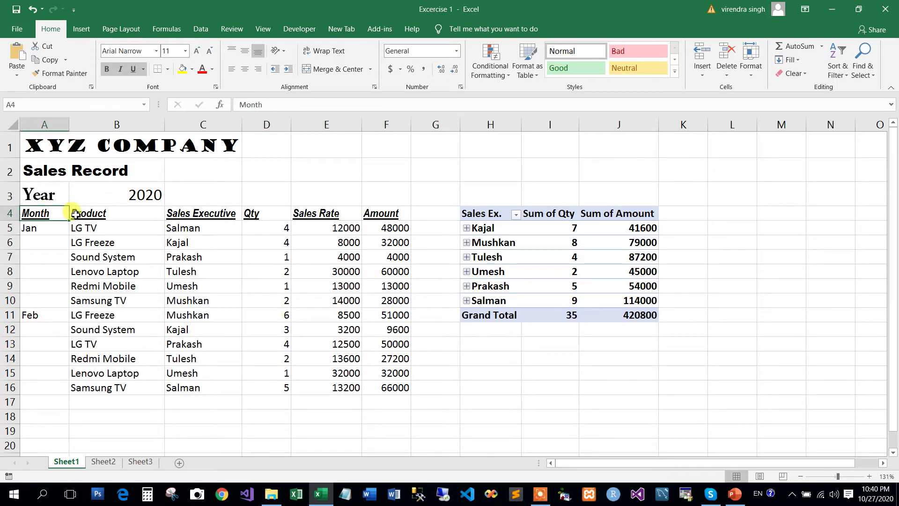
{"action": "left_click", "coordinate": [75, 215]}
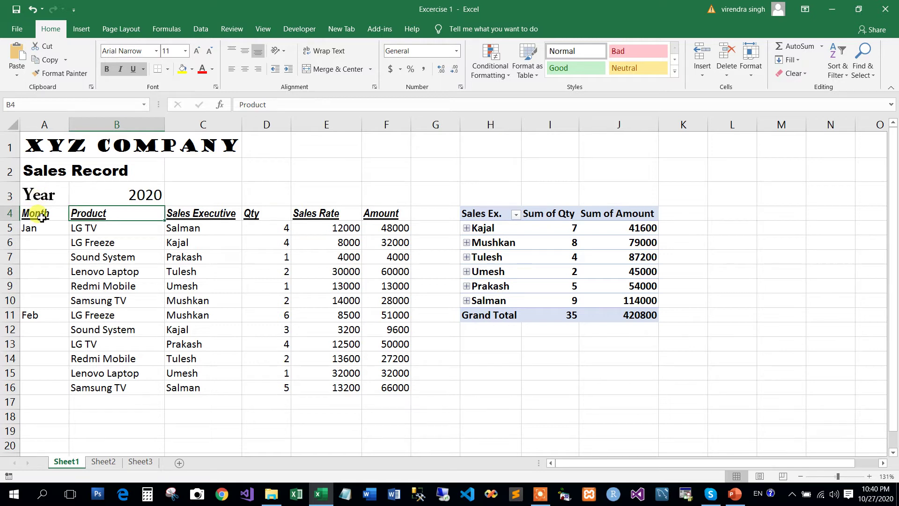
- Give the Month and Product headers a double underline
{"action": "left_click_drag", "start_coordinate": [43, 216], "coordinate": [96, 216]}
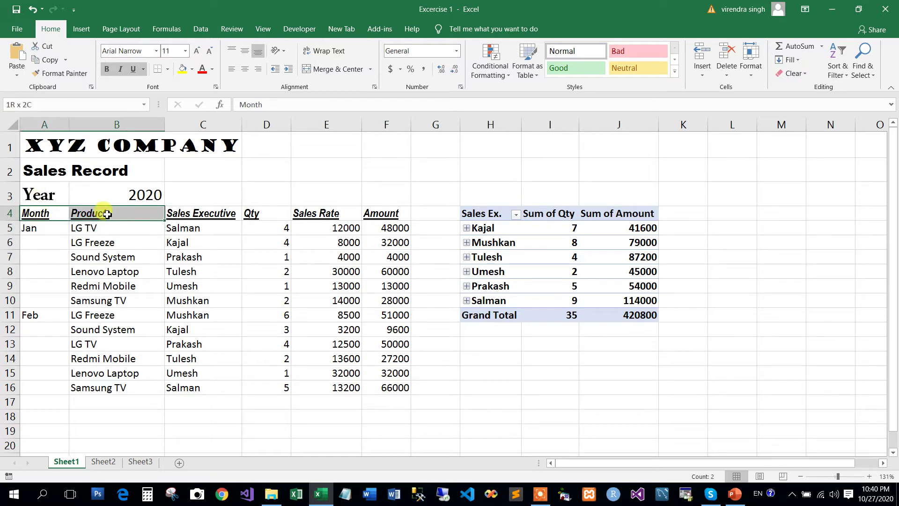
{"action": "left_click", "coordinate": [144, 70]}
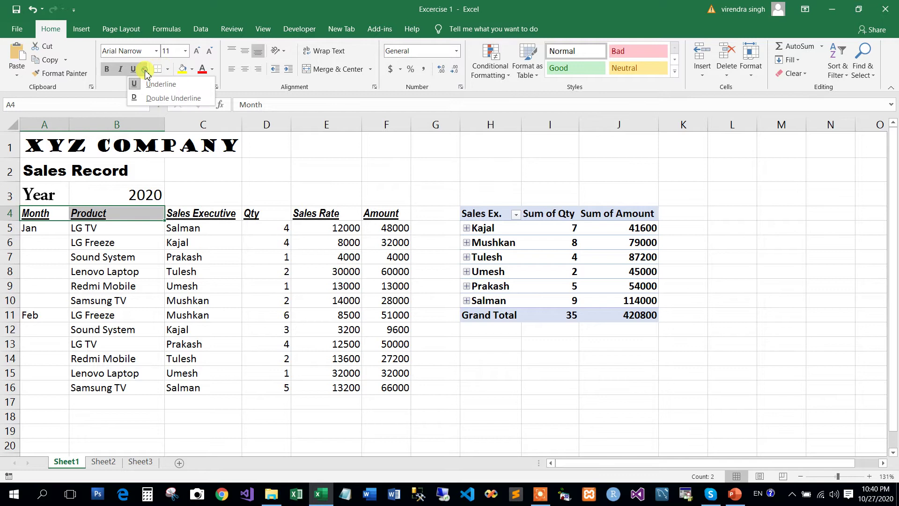
{"action": "left_click", "coordinate": [161, 98]}
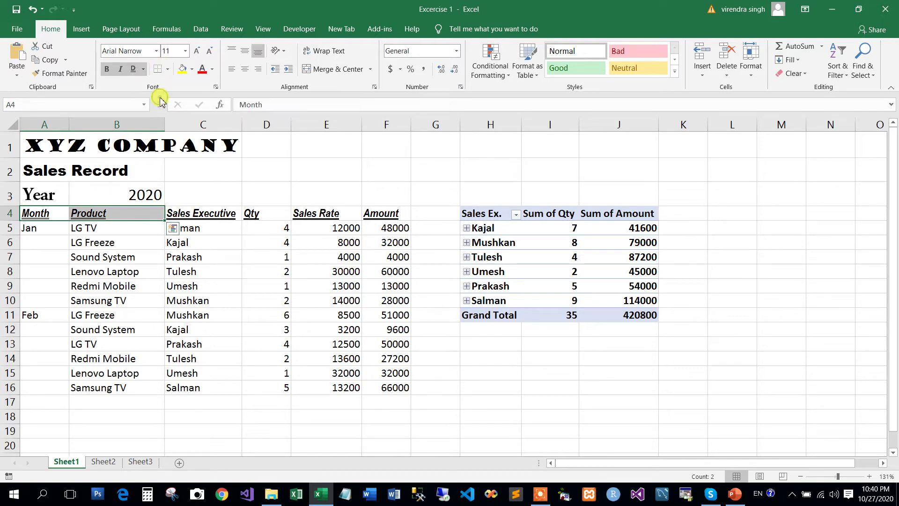
{"action": "left_click", "coordinate": [145, 230]}
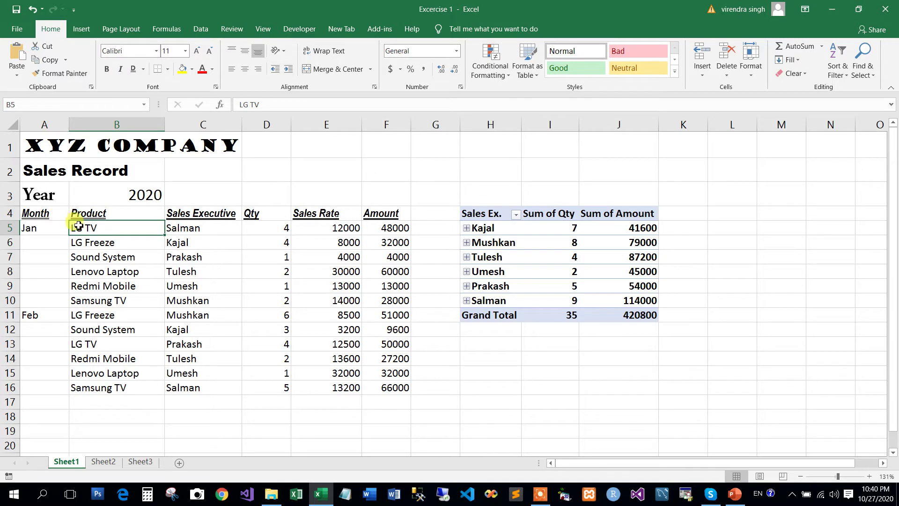
{"action": "left_click", "coordinate": [99, 255]}
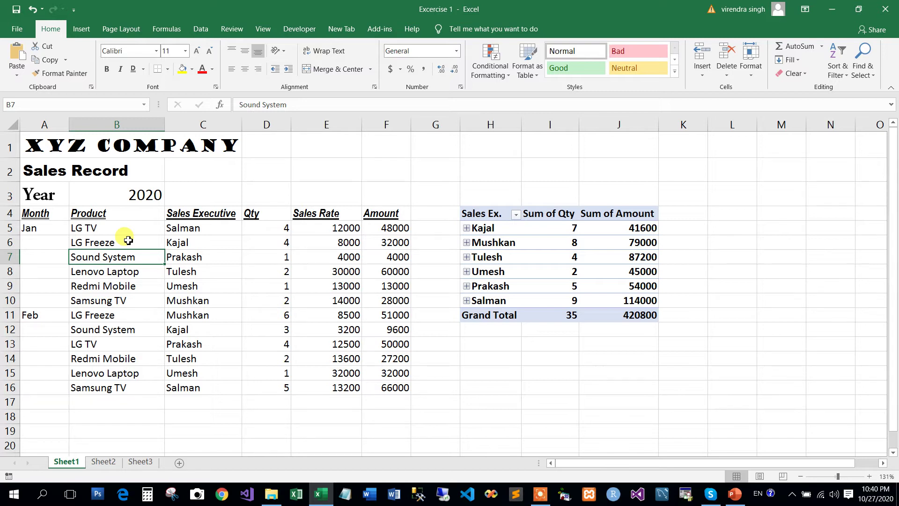
{"action": "left_click", "coordinate": [16, 30]}
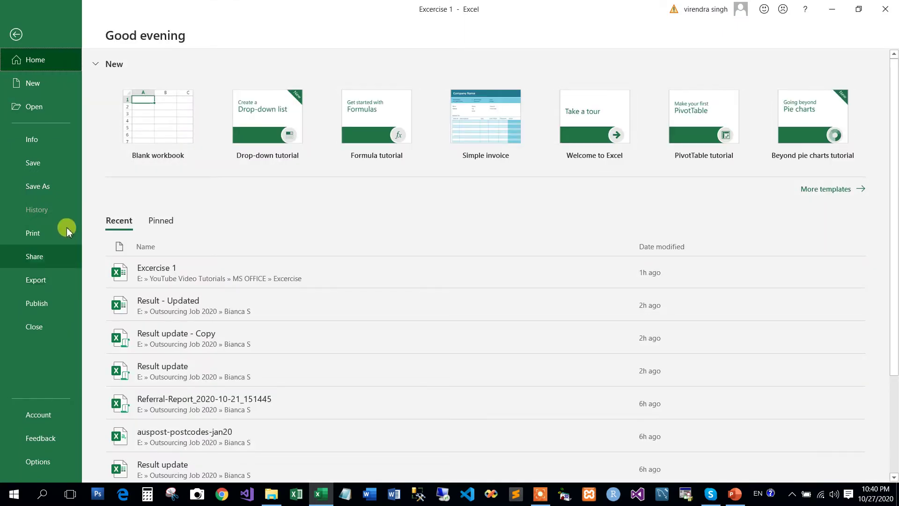
{"action": "left_click", "coordinate": [62, 233]}
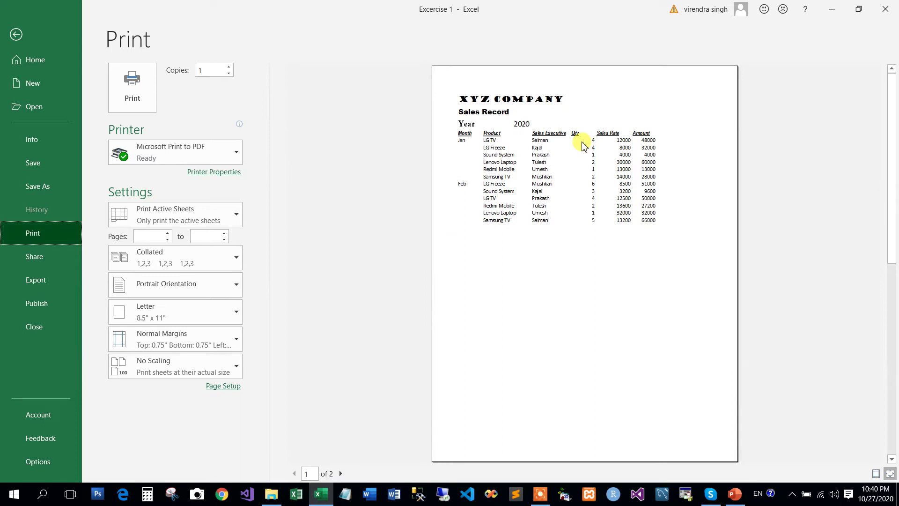
{"action": "left_click", "coordinate": [890, 474]}
{"action": "left_click", "coordinate": [891, 474]}
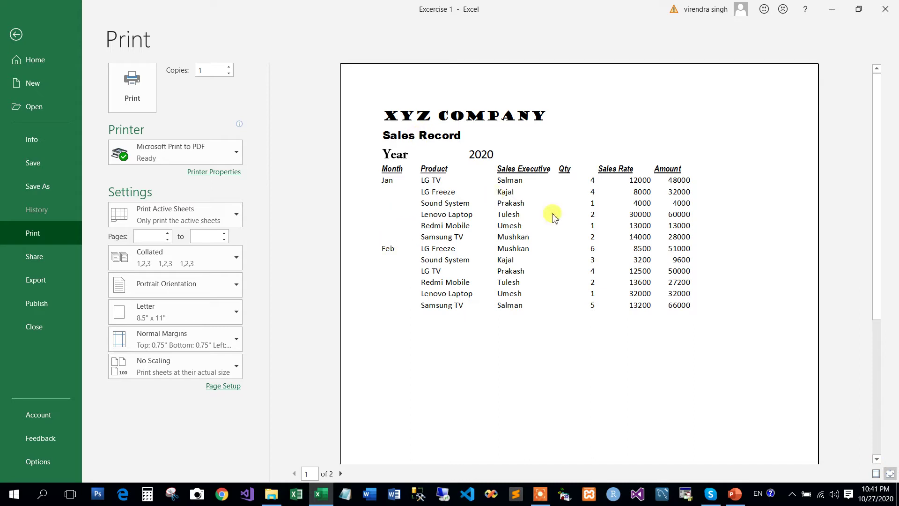
{"action": "left_click", "coordinate": [17, 36]}
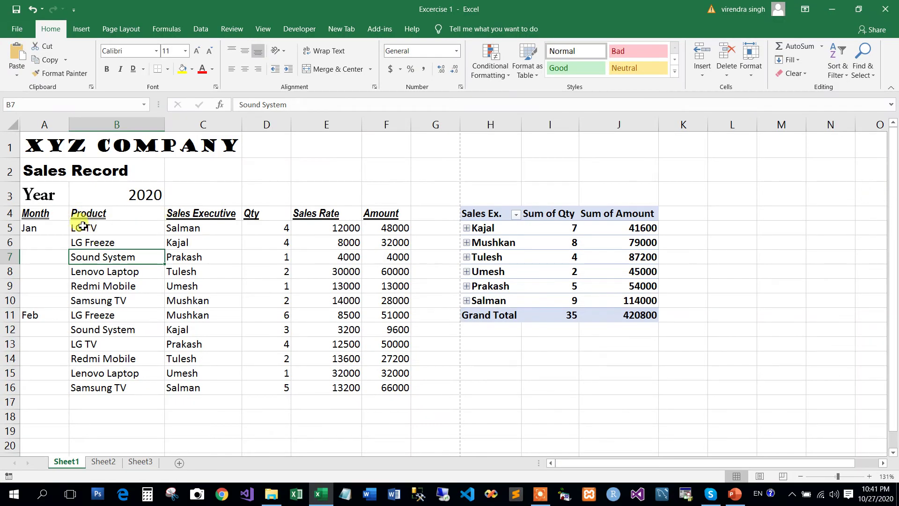
- Apply All Borders to the sales table A4:F16 and go to the File start page
{"action": "mouse_move", "coordinate": [49, 214]}
{"action": "left_mouse_down"}
{"action": "mouse_move", "coordinate": [380, 357]}
{"action": "mouse_move", "coordinate": [385, 383]}
{"action": "left_mouse_up"}
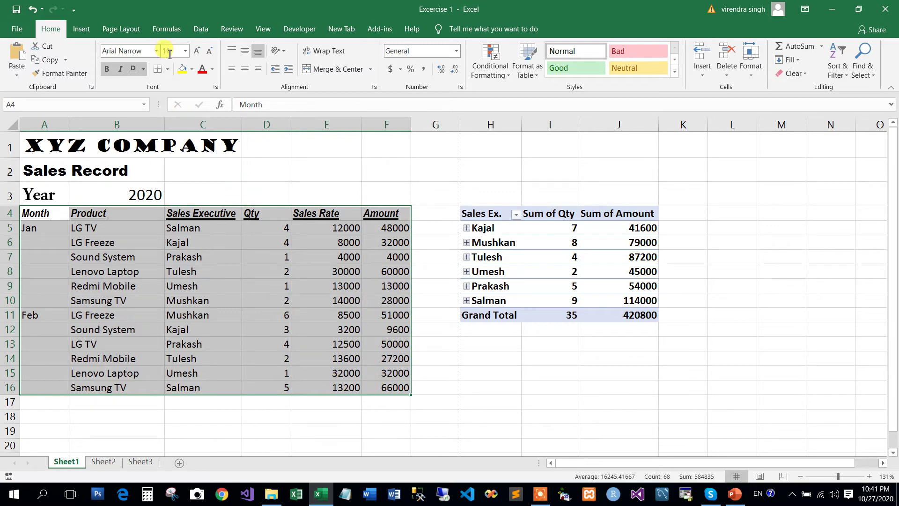
{"action": "left_click", "coordinate": [168, 69]}
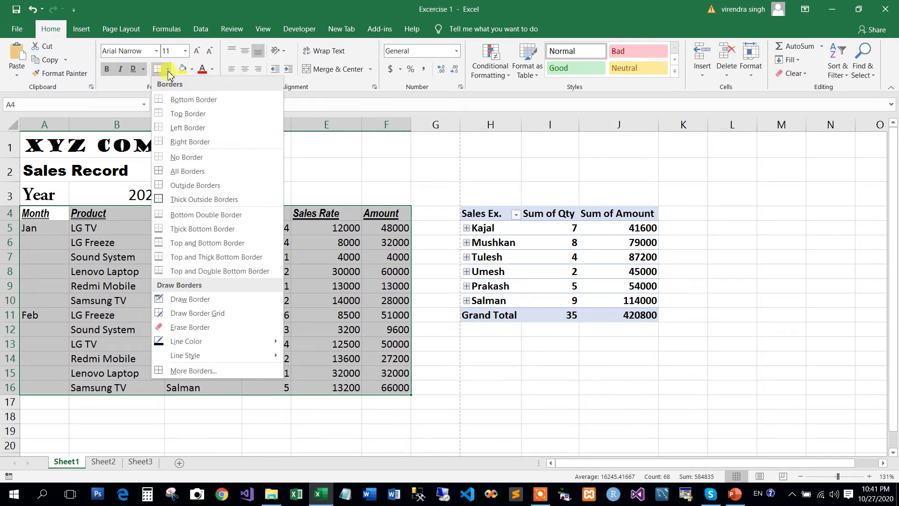
{"action": "left_click", "coordinate": [168, 71]}
{"action": "left_click", "coordinate": [167, 70]}
{"action": "left_click", "coordinate": [168, 71]}
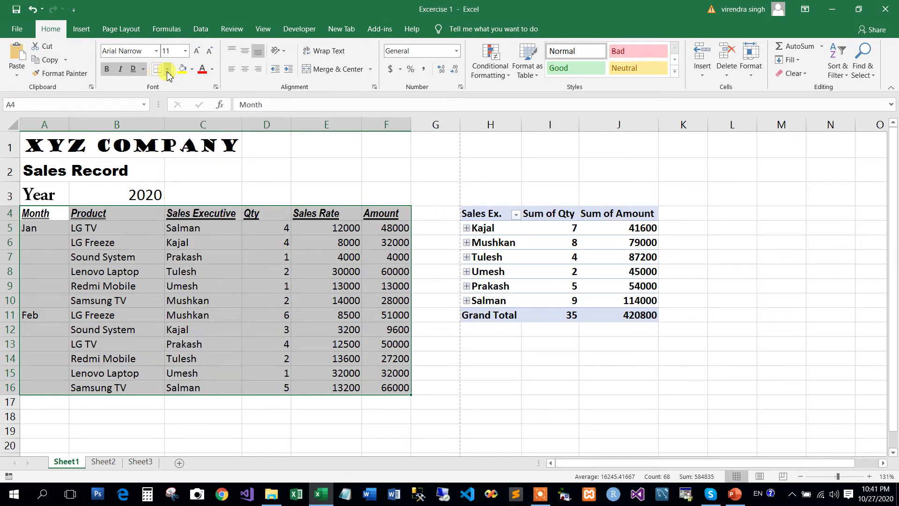
{"action": "left_click", "coordinate": [168, 70]}
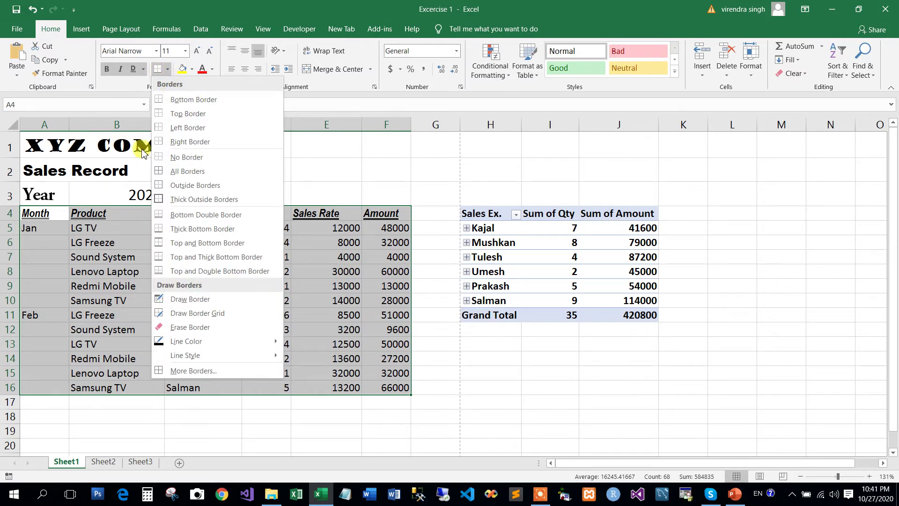
{"action": "left_click", "coordinate": [199, 173]}
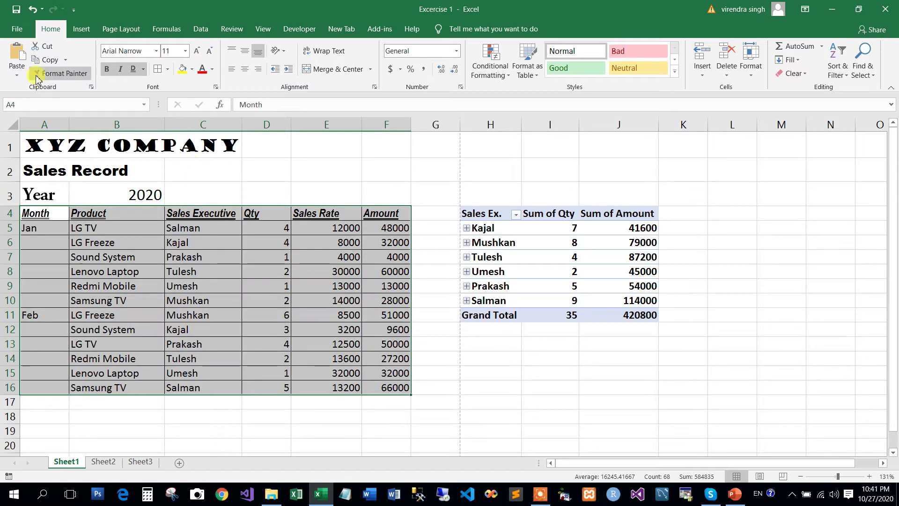
{"action": "left_click", "coordinate": [19, 31]}
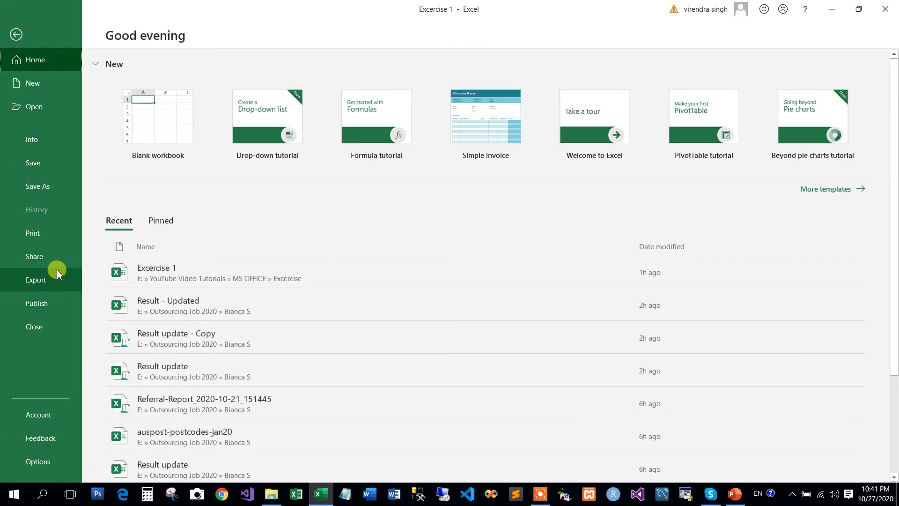
- Check the print preview of the bordered table, then go back to the sheet
{"action": "left_click", "coordinate": [37, 238]}
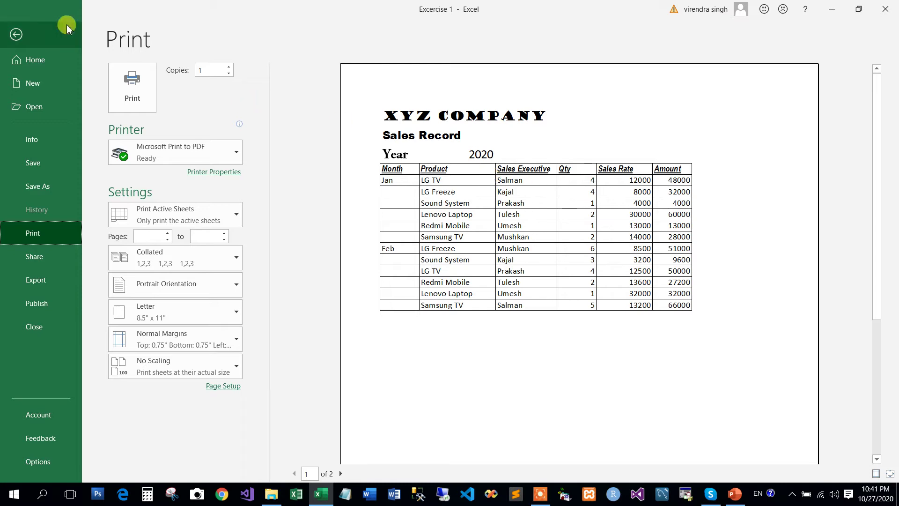
{"action": "left_click", "coordinate": [17, 35]}
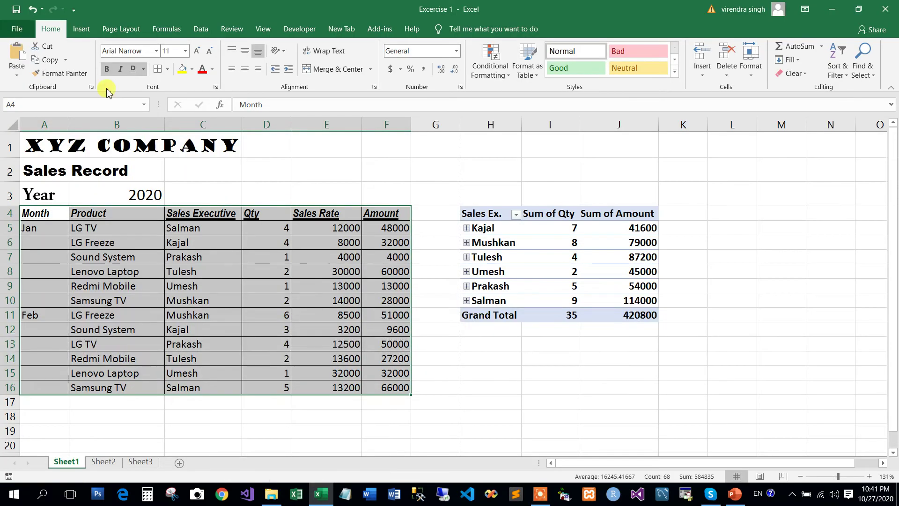
{"action": "left_click", "coordinate": [168, 68]}
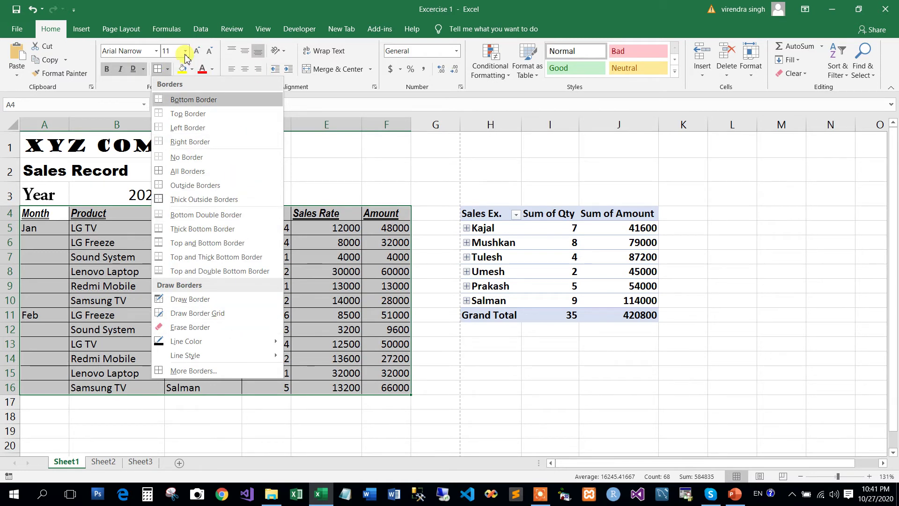
{"action": "left_click", "coordinate": [197, 9]}
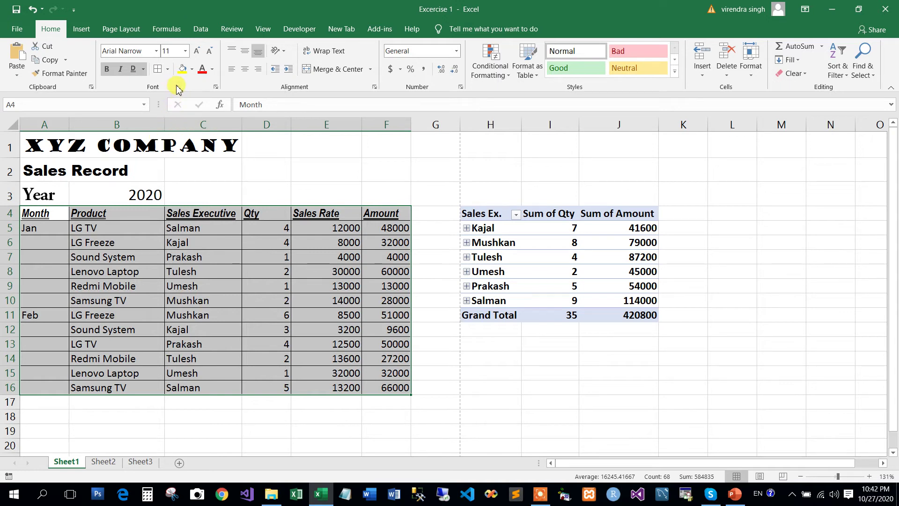
{"action": "left_click", "coordinate": [123, 243]}
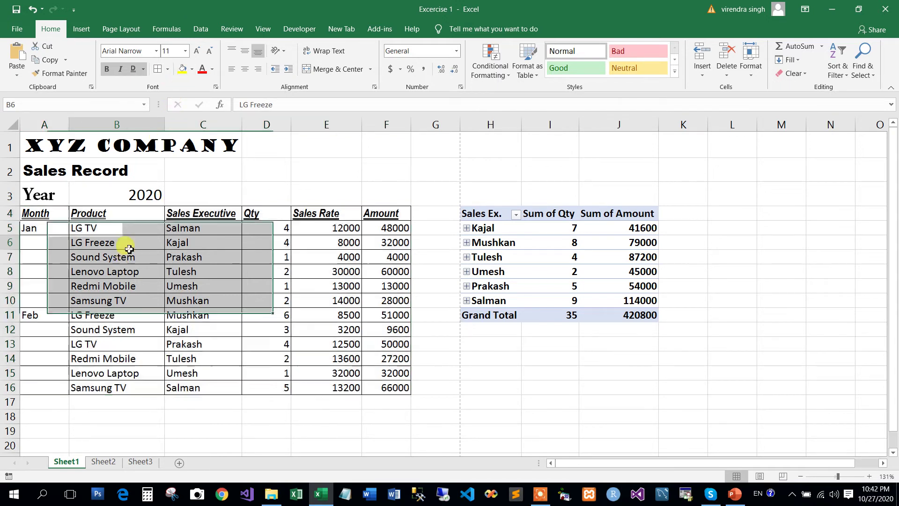
{"action": "left_click_drag", "start_coordinate": [41, 214], "coordinate": [383, 214]}
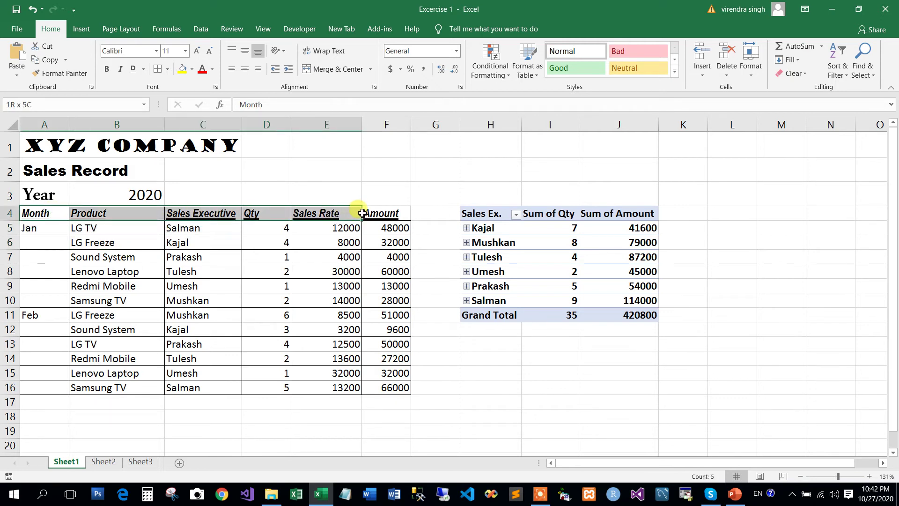
{"action": "left_click_drag", "start_coordinate": [262, 124], "coordinate": [217, 124]}
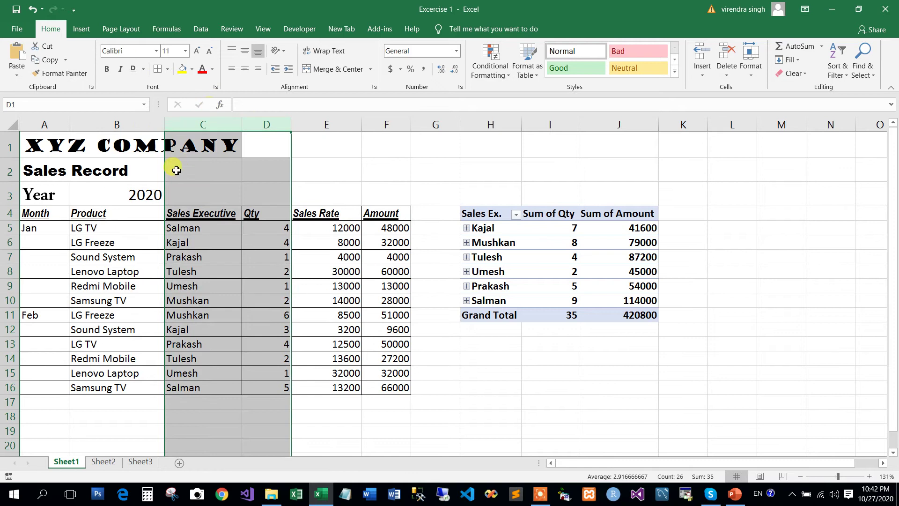
{"action": "left_click_drag", "start_coordinate": [61, 214], "coordinate": [382, 214]}
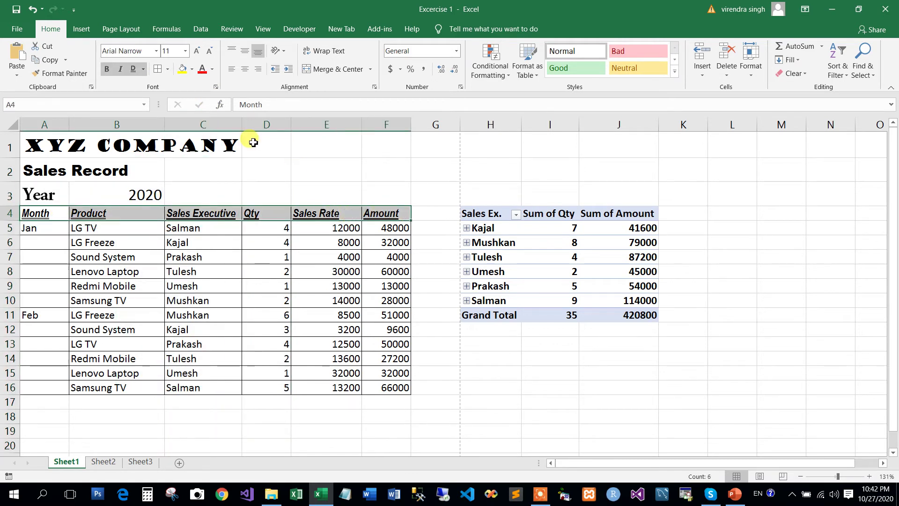
- Fill the Month-to-Amount header row A4:F4 with solid black
{"action": "left_click", "coordinate": [192, 69]}
{"action": "left_click", "coordinate": [191, 95]}
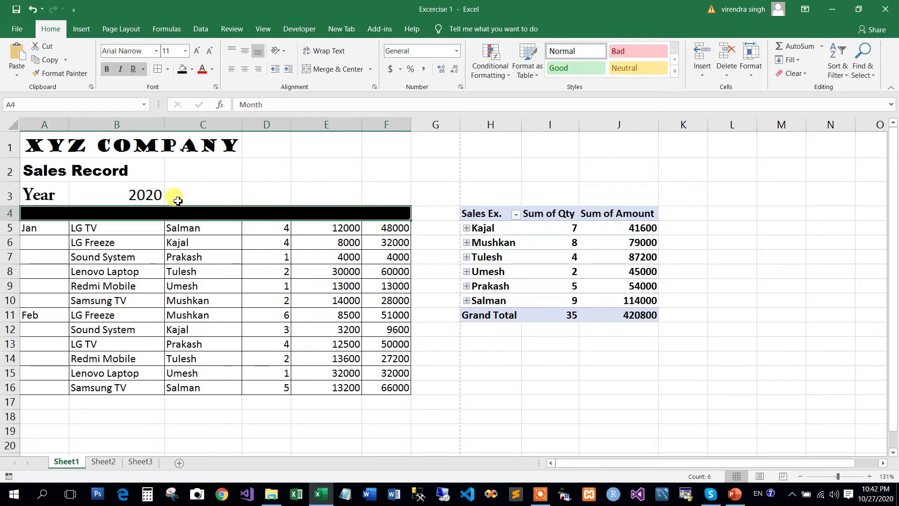
{"action": "left_click", "coordinate": [178, 240]}
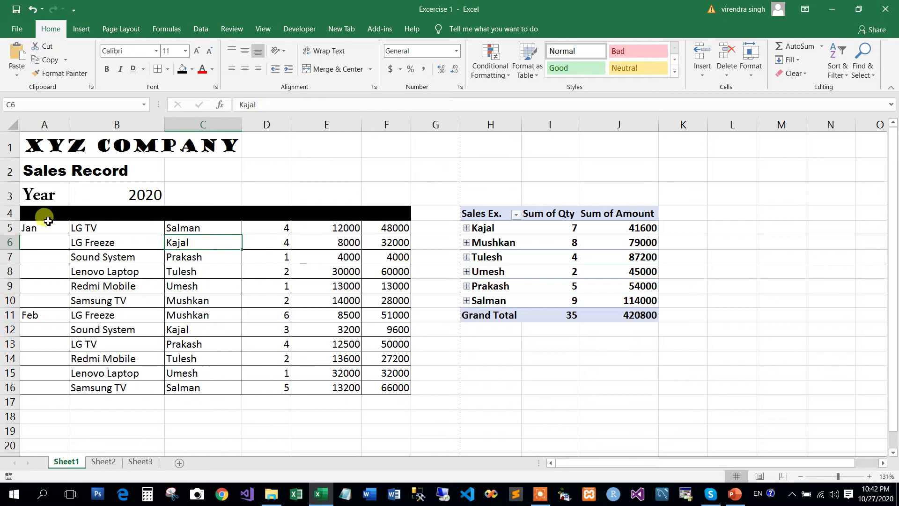
- Inspect the header cells, whose black text is now hidden by the black fill
{"action": "left_click", "coordinate": [84, 213]}
{"action": "left_click", "coordinate": [201, 214]}
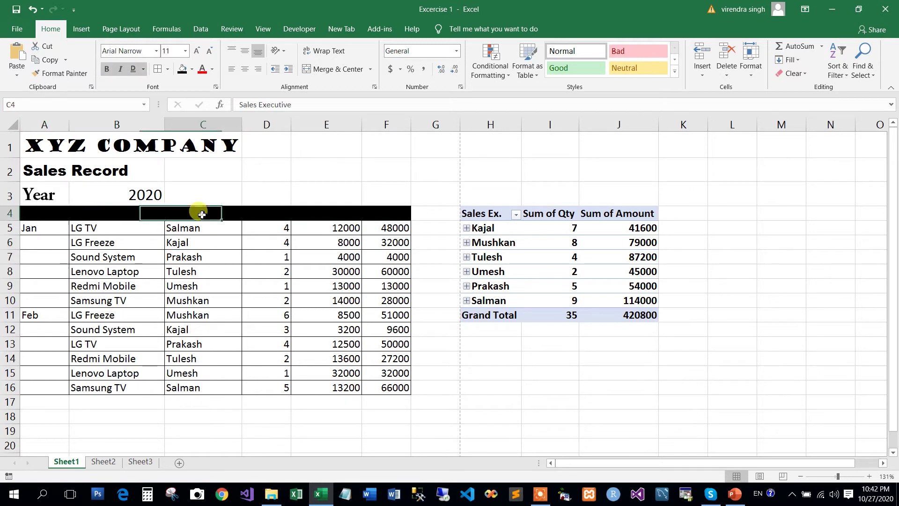
{"action": "left_click", "coordinate": [61, 212]}
{"action": "key", "text": "ctrl+u"}
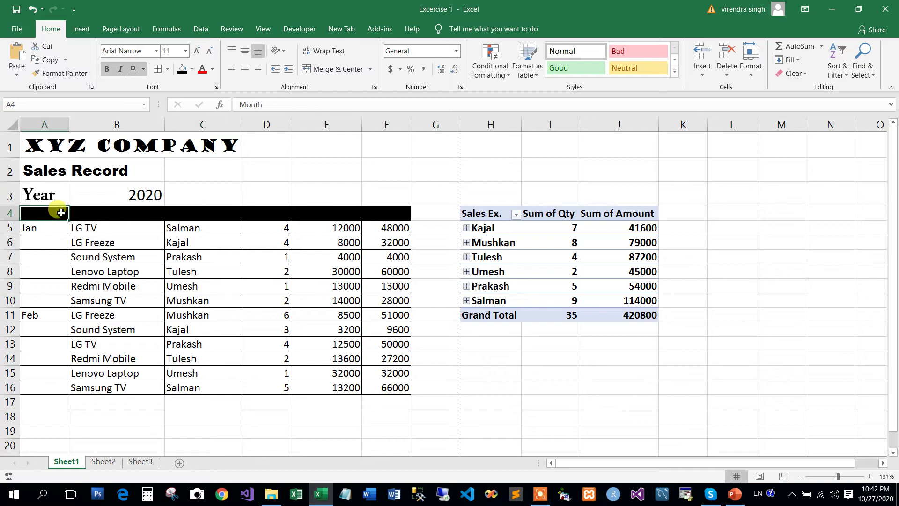
{"action": "left_click", "coordinate": [268, 105]}
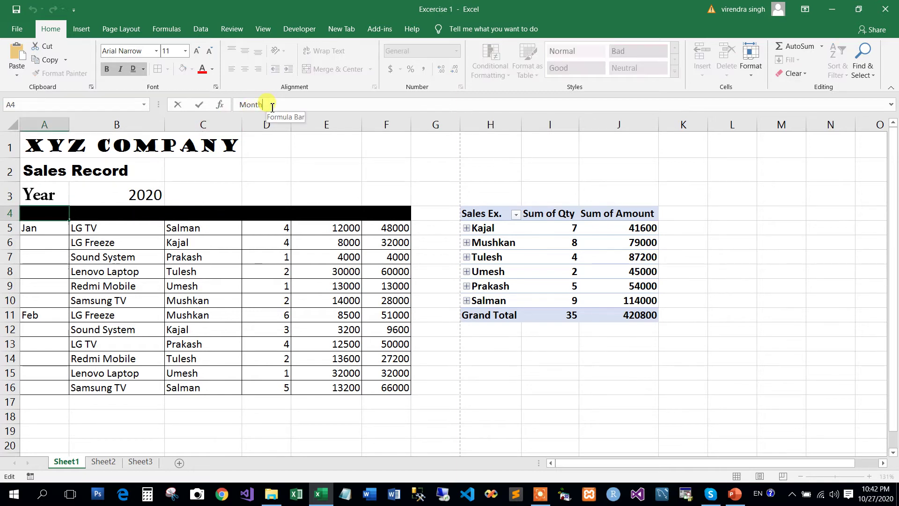
{"action": "left_click", "coordinate": [109, 215]}
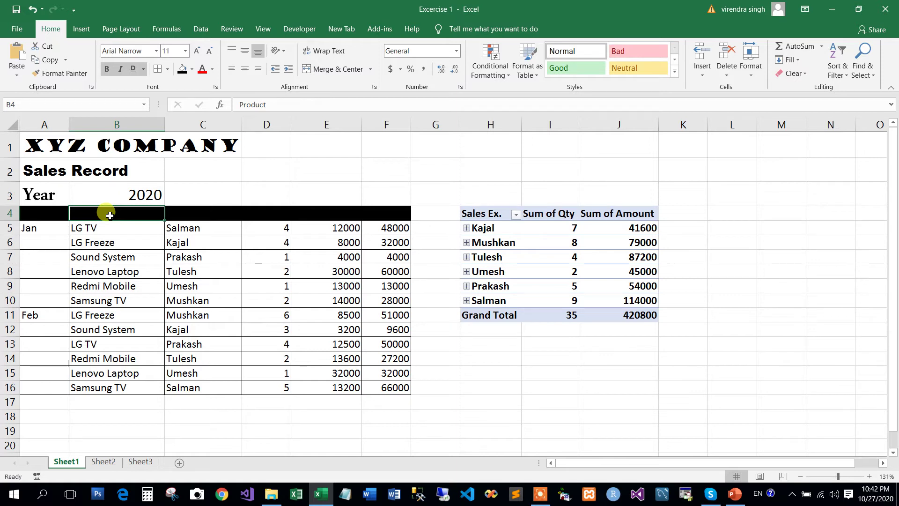
- Check the hidden headings, then select the header row A4:F4
{"action": "left_click", "coordinate": [284, 106]}
{"action": "left_click", "coordinate": [200, 212]}
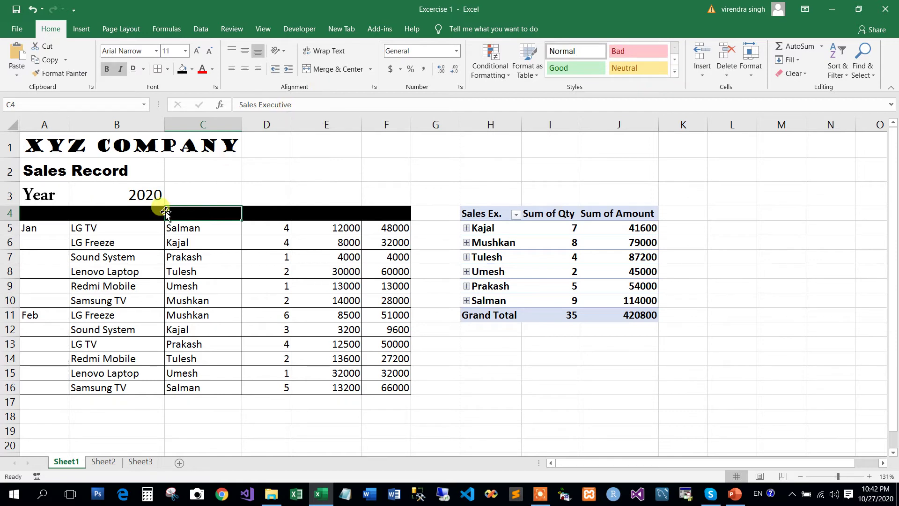
{"action": "left_click", "coordinate": [53, 216]}
{"action": "left_click_drag", "start_coordinate": [53, 216], "coordinate": [377, 209]}
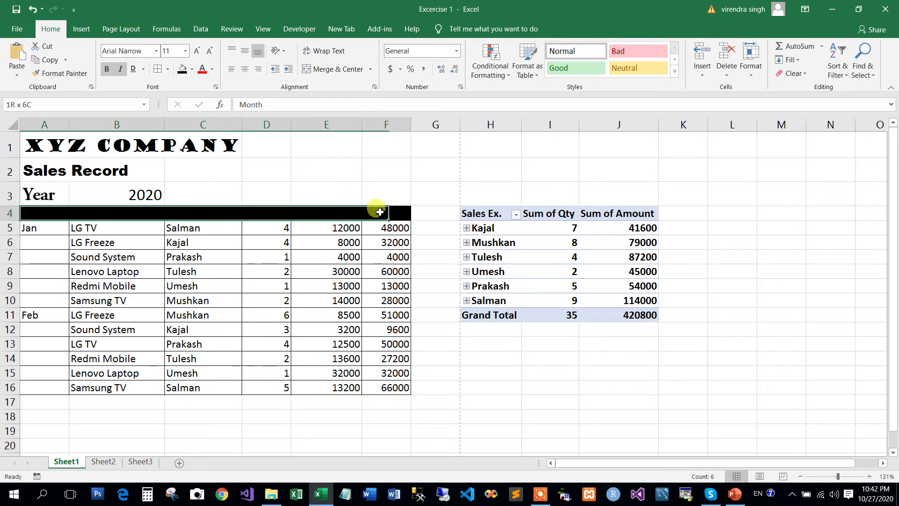
- Make the header text white so Month through Amount read against the black fill
{"action": "left_click", "coordinate": [192, 69]}
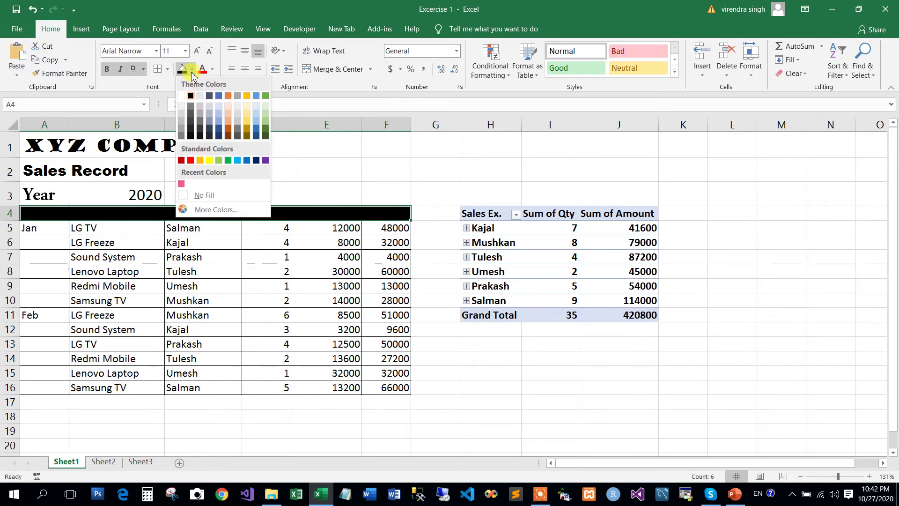
{"action": "left_click", "coordinate": [215, 70]}
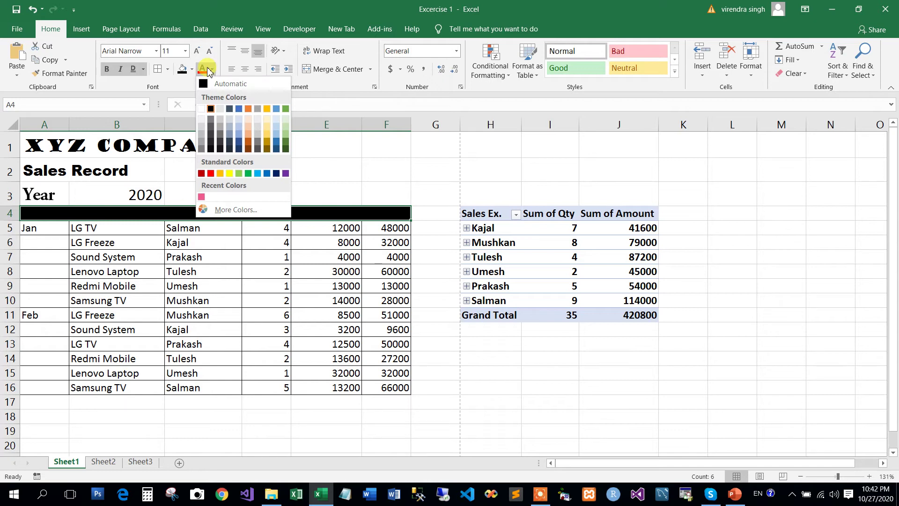
{"action": "left_click", "coordinate": [193, 70]}
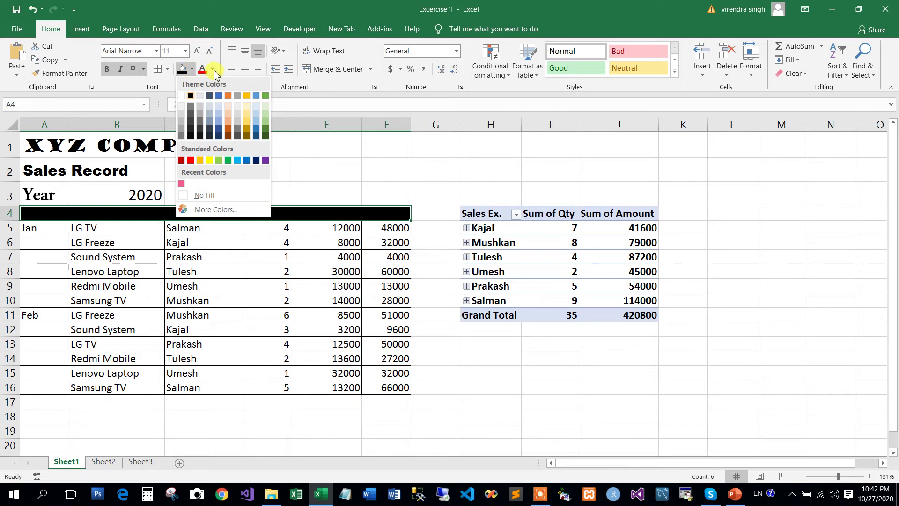
{"action": "left_click", "coordinate": [217, 75]}
{"action": "left_click", "coordinate": [213, 71]}
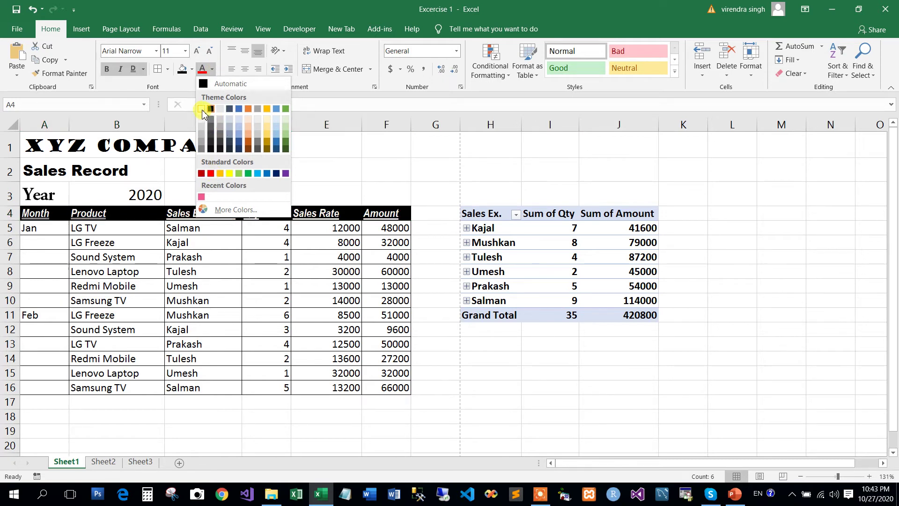
{"action": "left_click", "coordinate": [201, 110]}
{"action": "left_click", "coordinate": [186, 268]}
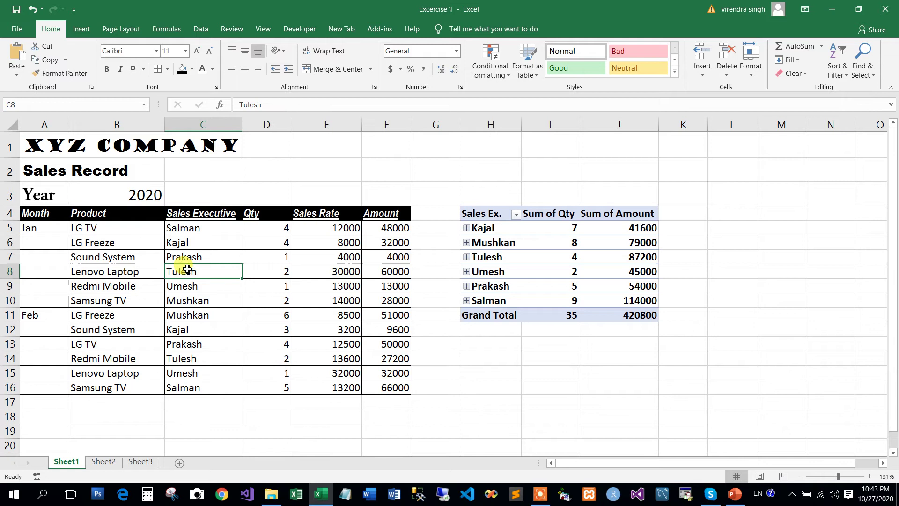
- Shade the Month cells A5:A16 light gold
{"action": "left_click_drag", "start_coordinate": [42, 230], "coordinate": [38, 389]}
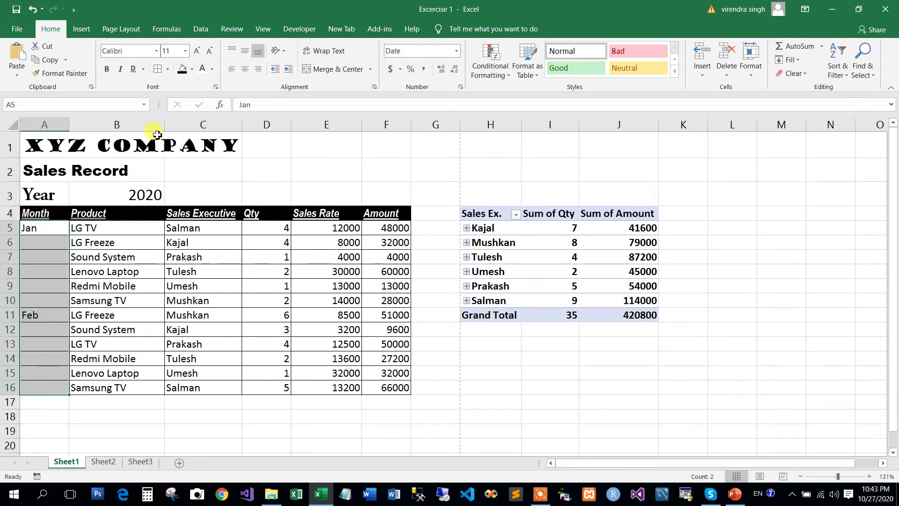
{"action": "left_click", "coordinate": [191, 69]}
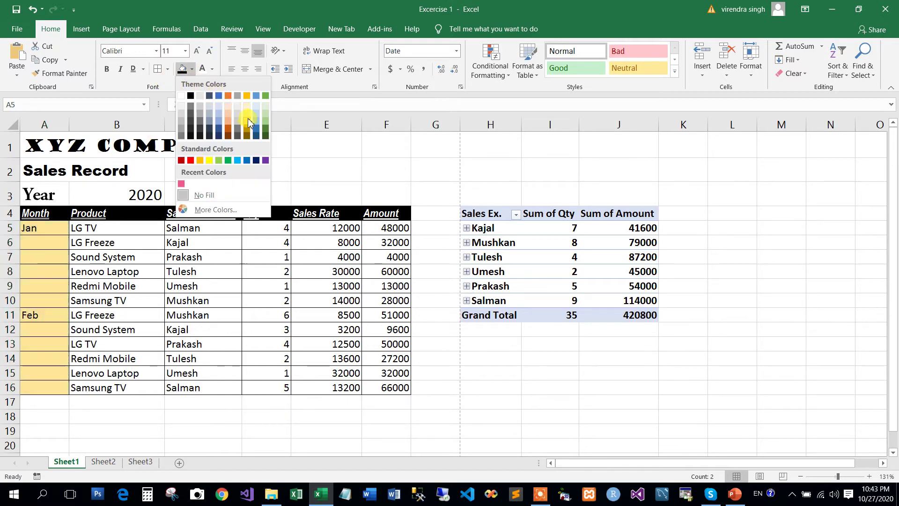
{"action": "left_click", "coordinate": [247, 122]}
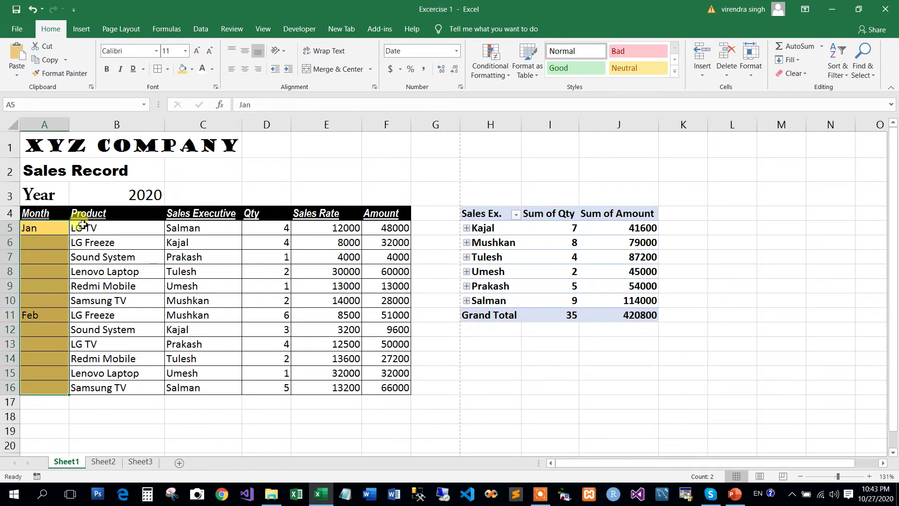
{"action": "left_click", "coordinate": [62, 247]}
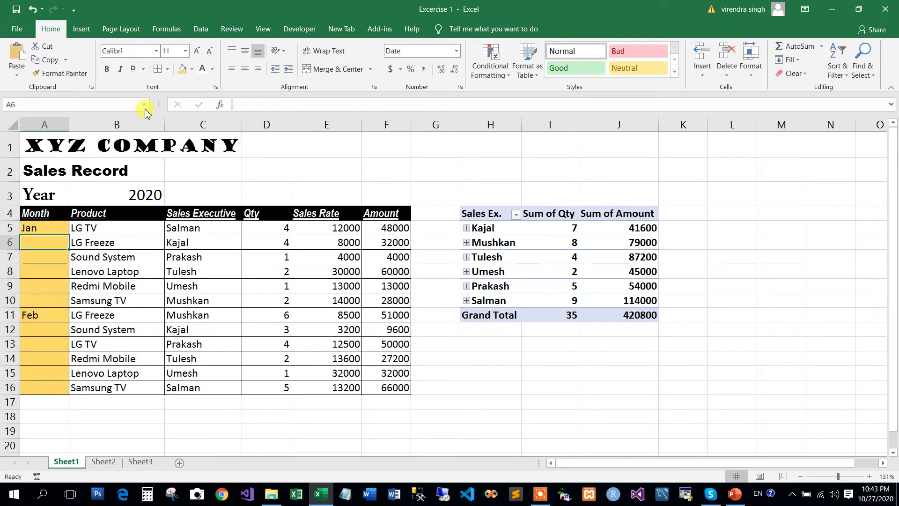
- Shade the Product cells B5:B16 light blue-grey
{"action": "left_click", "coordinate": [120, 231]}
{"action": "left_click_drag", "start_coordinate": [126, 260], "coordinate": [121, 389]}
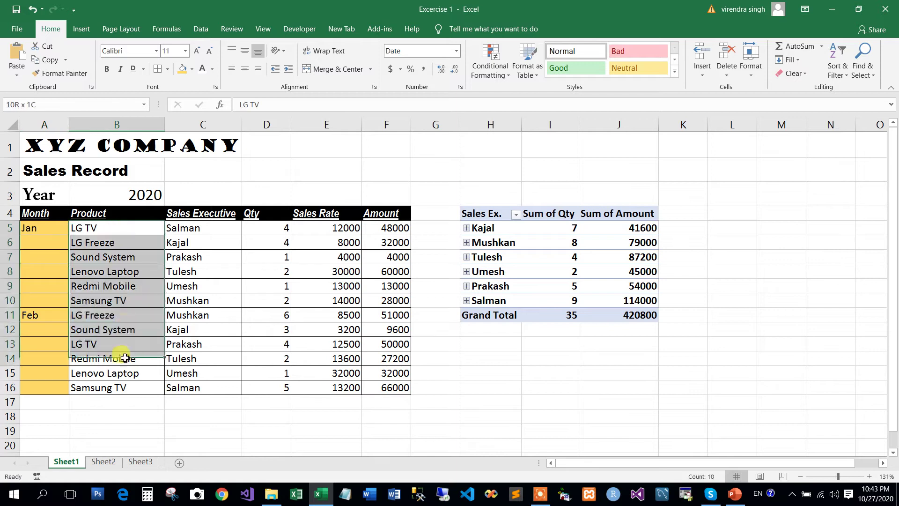
{"action": "left_click", "coordinate": [192, 70]}
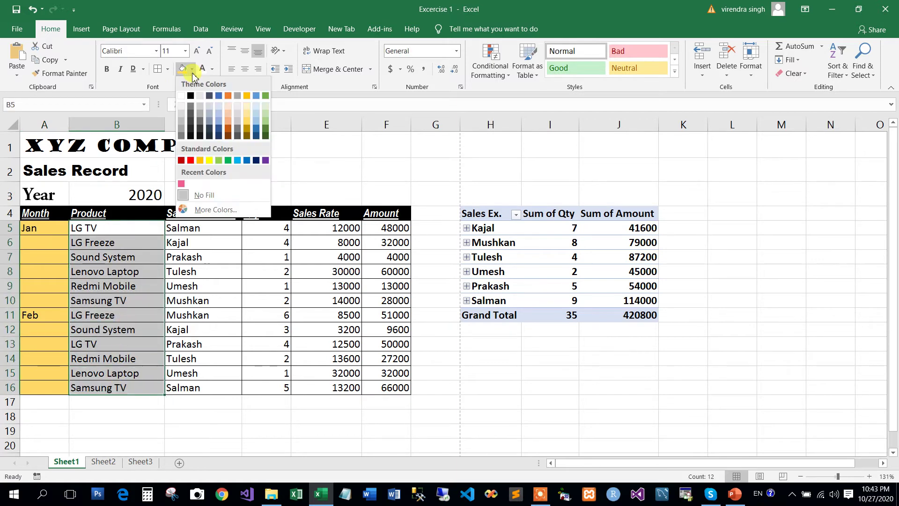
{"action": "left_click", "coordinate": [210, 113]}
{"action": "mouse_move", "coordinate": [177, 228]}
{"action": "left_mouse_down"}
{"action": "mouse_move", "coordinate": [190, 379]}
{"action": "mouse_move", "coordinate": [182, 384]}
{"action": "left_mouse_up"}
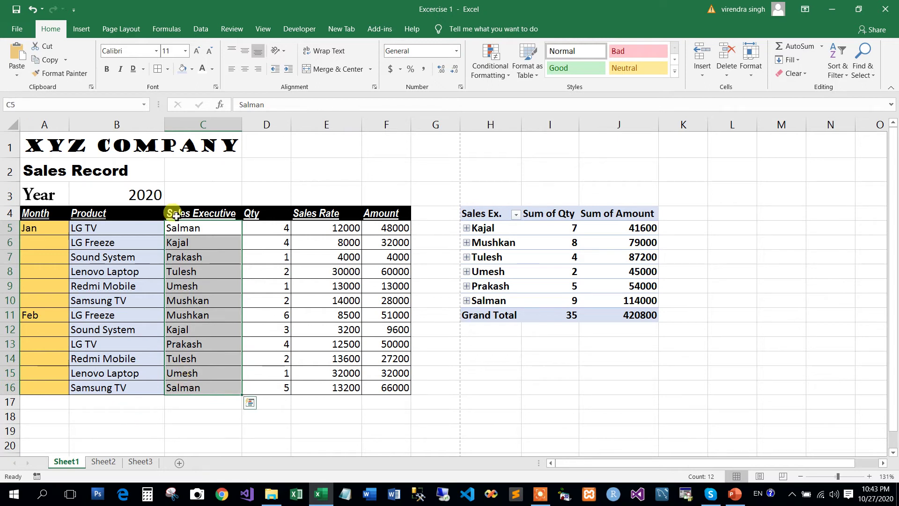
- Shade the Sales Executive cells dark orange and the Qty cells yellow
{"action": "left_click", "coordinate": [192, 69]}
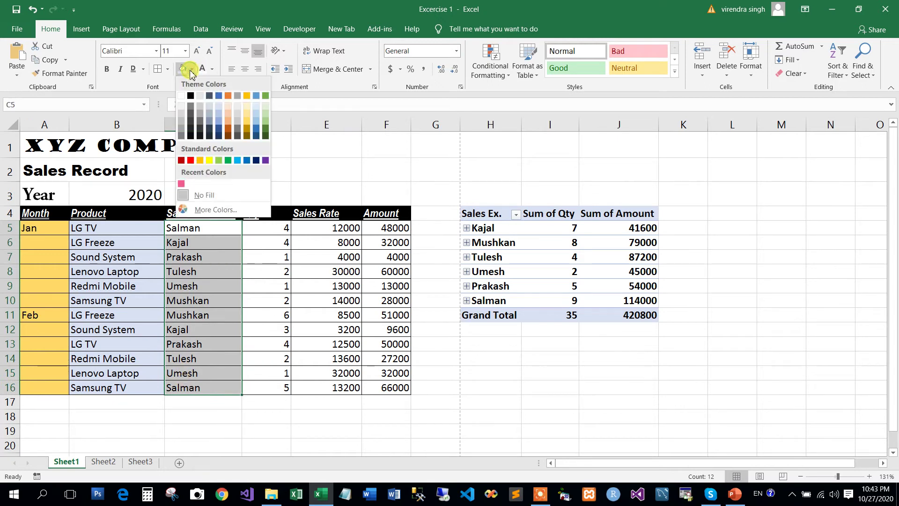
{"action": "left_click", "coordinate": [229, 129]}
{"action": "left_click_drag", "start_coordinate": [266, 227], "coordinate": [273, 387]}
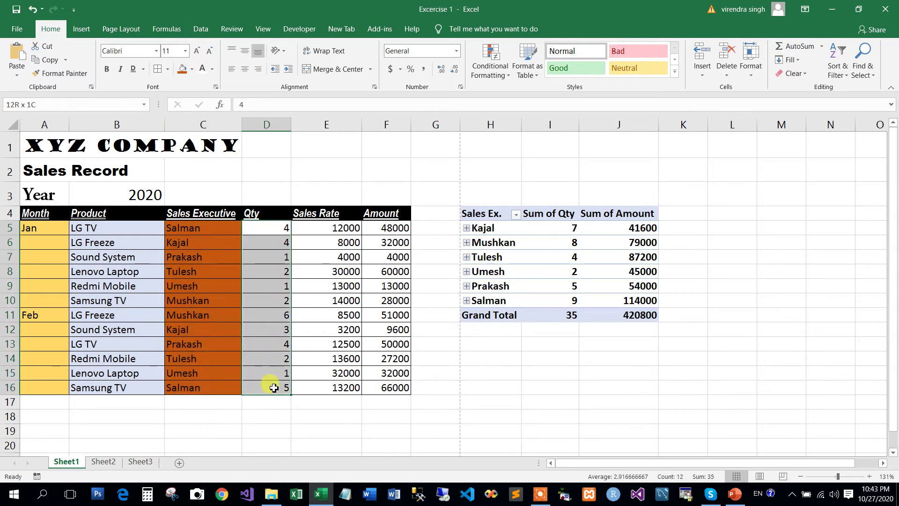
{"action": "left_click", "coordinate": [192, 69]}
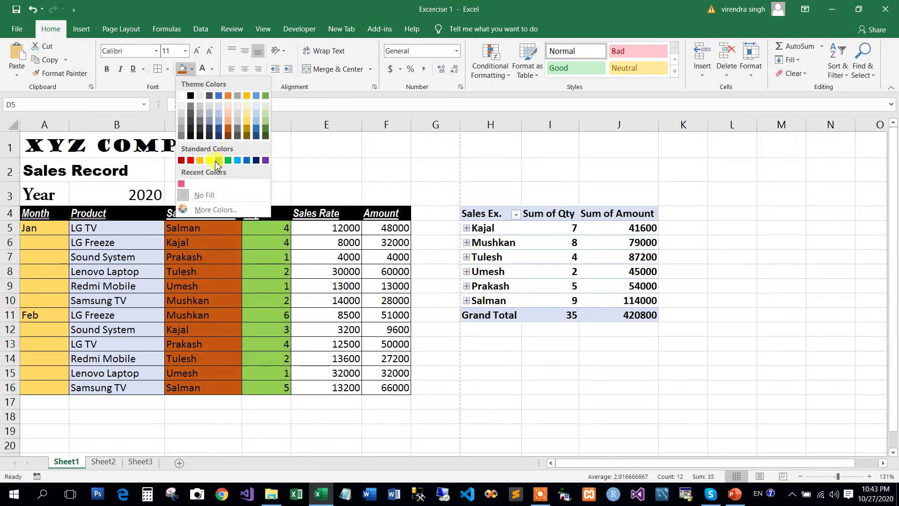
{"action": "left_click", "coordinate": [210, 162]}
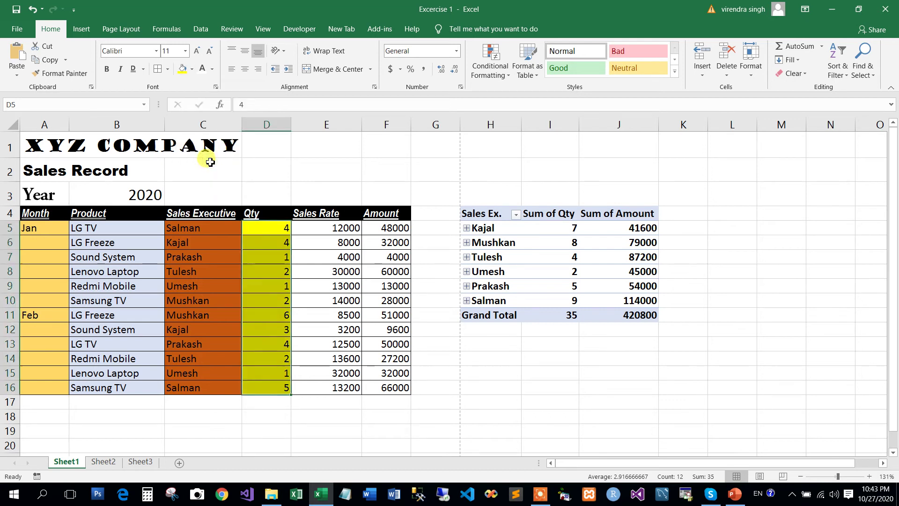
- Fill the Sales Rate values E5:E16 light orange and the Amount values F5:F16 light green
{"action": "left_click_drag", "start_coordinate": [317, 235], "coordinate": [311, 387]}
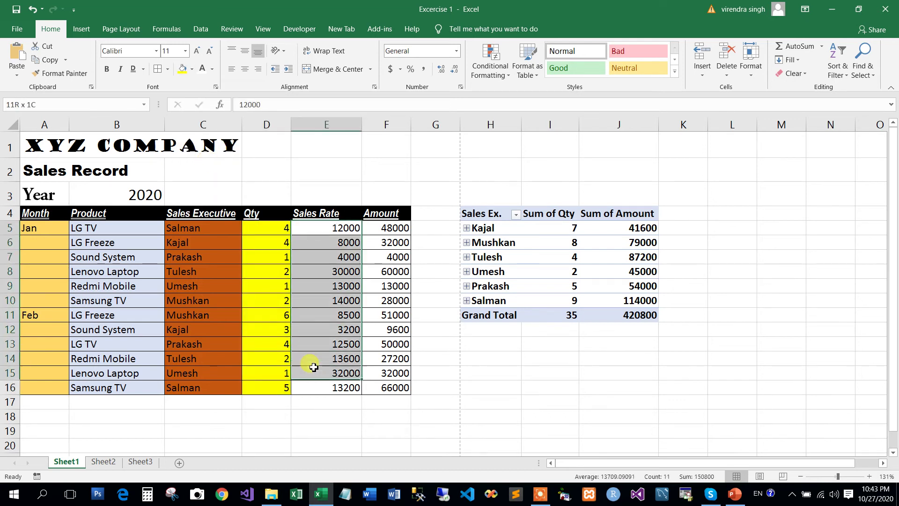
{"action": "left_click", "coordinate": [193, 71]}
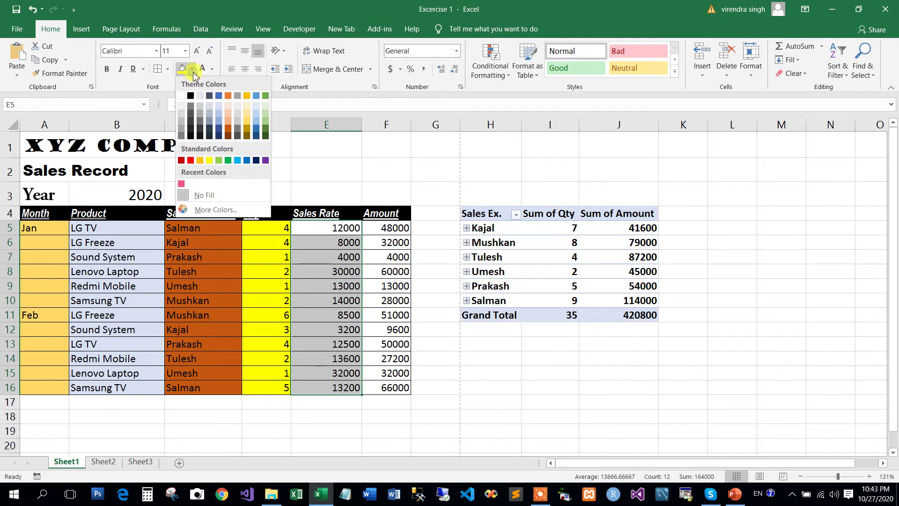
{"action": "left_click", "coordinate": [228, 115]}
{"action": "left_click_drag", "start_coordinate": [387, 231], "coordinate": [389, 386]}
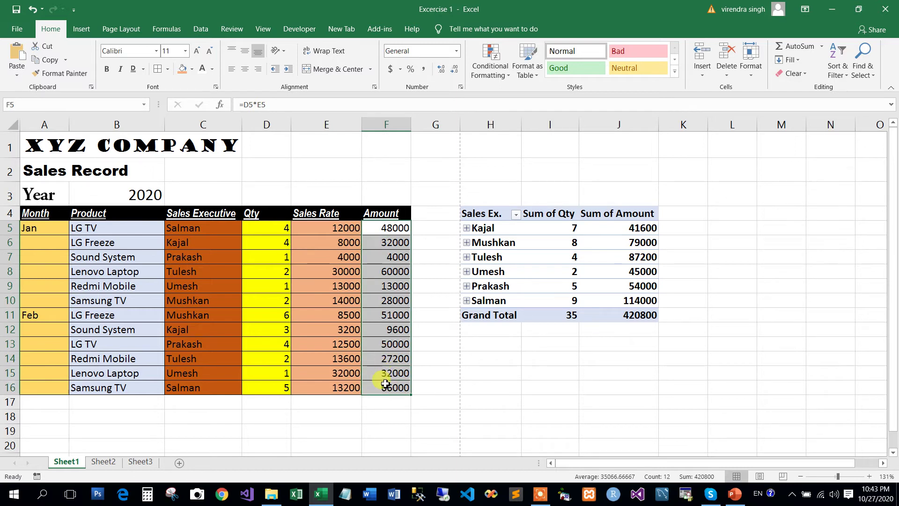
{"action": "left_click", "coordinate": [192, 69]}
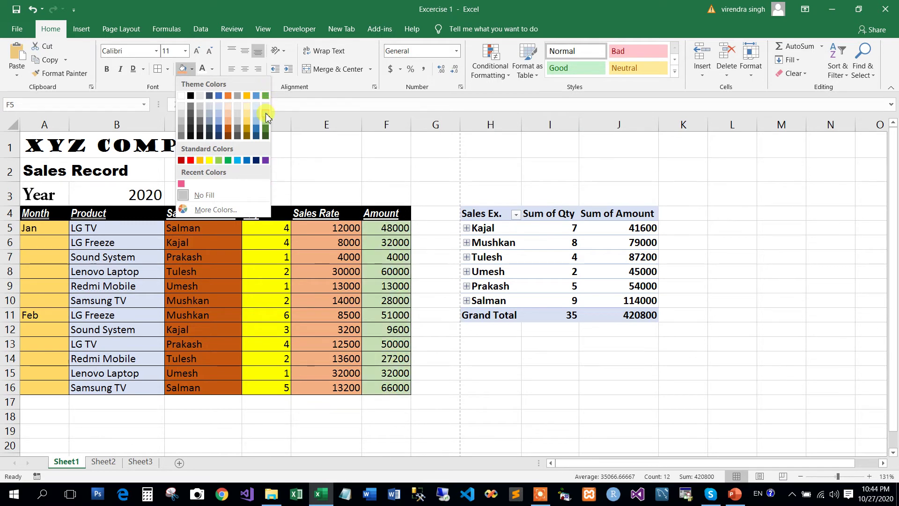
{"action": "left_click", "coordinate": [266, 115]}
{"action": "left_click", "coordinate": [195, 267]}
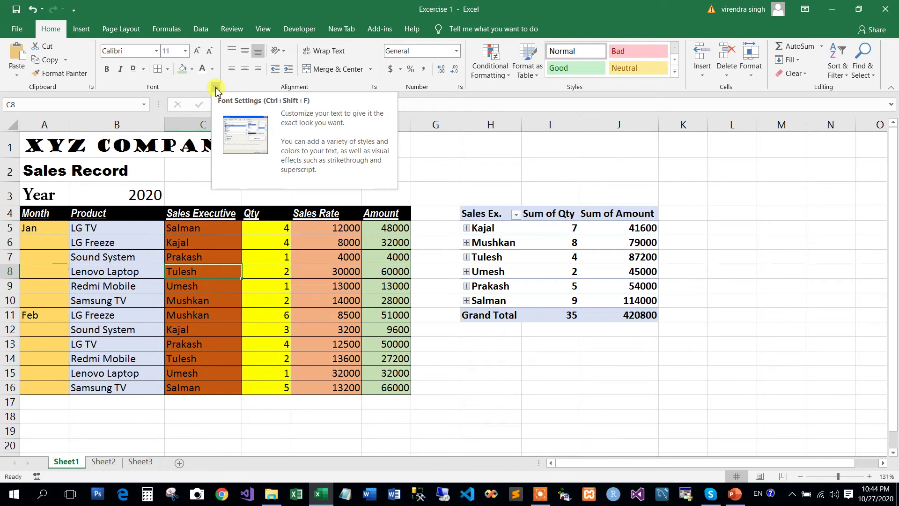
{"action": "left_click", "coordinate": [216, 88]}
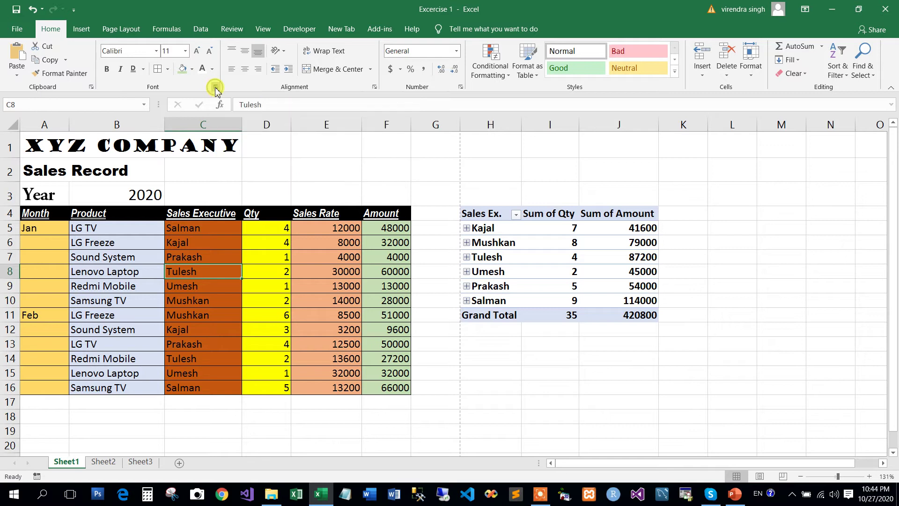
{"action": "left_click_drag", "start_coordinate": [415, 167], "coordinate": [549, 145]}
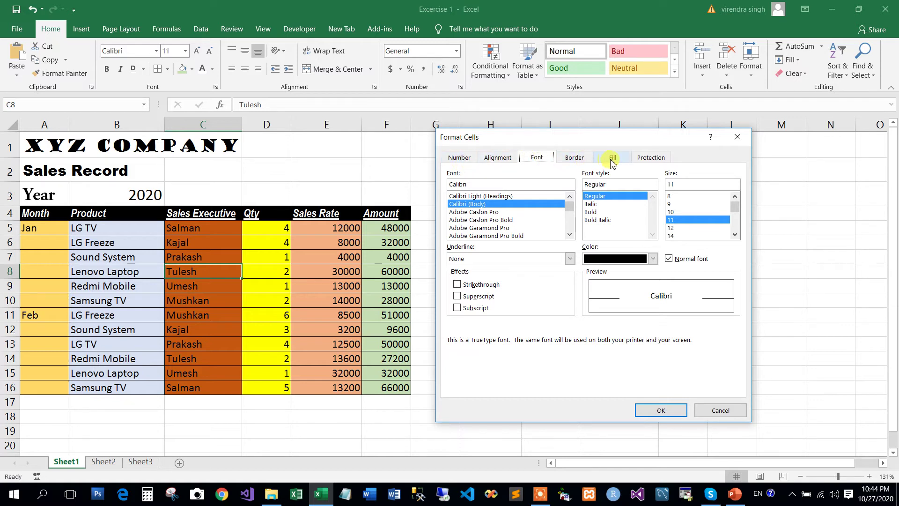
{"action": "left_click", "coordinate": [502, 158]}
{"action": "left_click", "coordinate": [458, 157]}
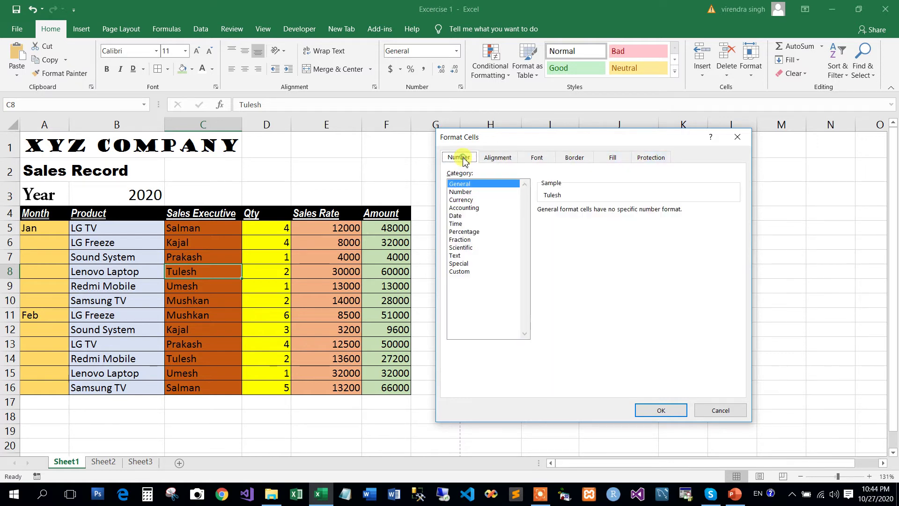
{"action": "left_click", "coordinate": [497, 158]}
{"action": "left_click", "coordinate": [535, 158]}
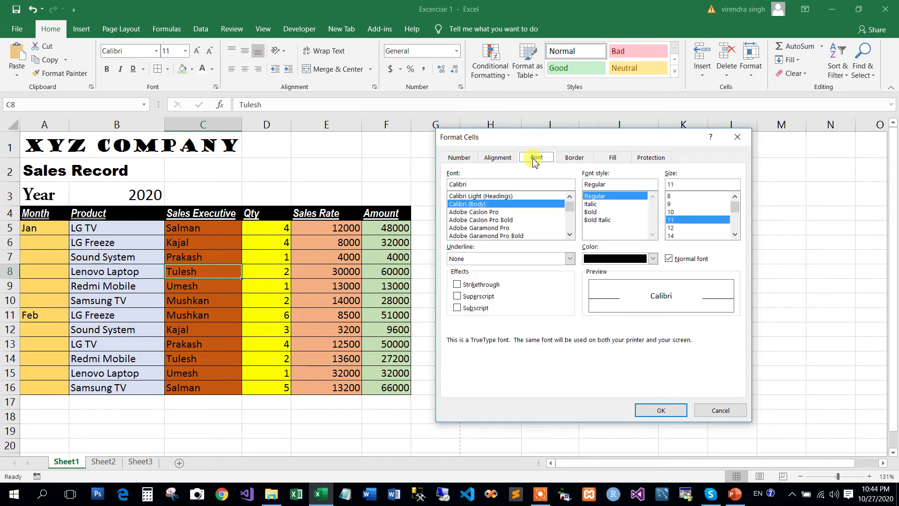
{"action": "left_click", "coordinate": [566, 161]}
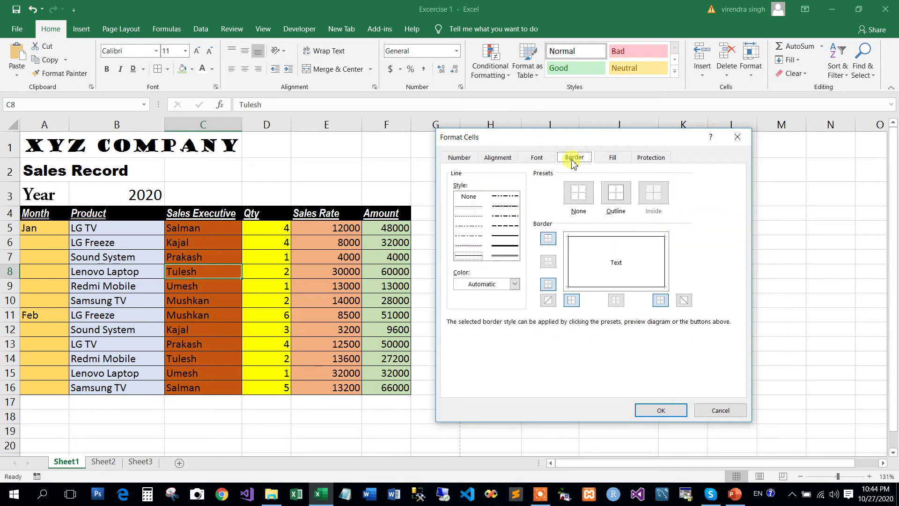
{"action": "left_click", "coordinate": [542, 163]}
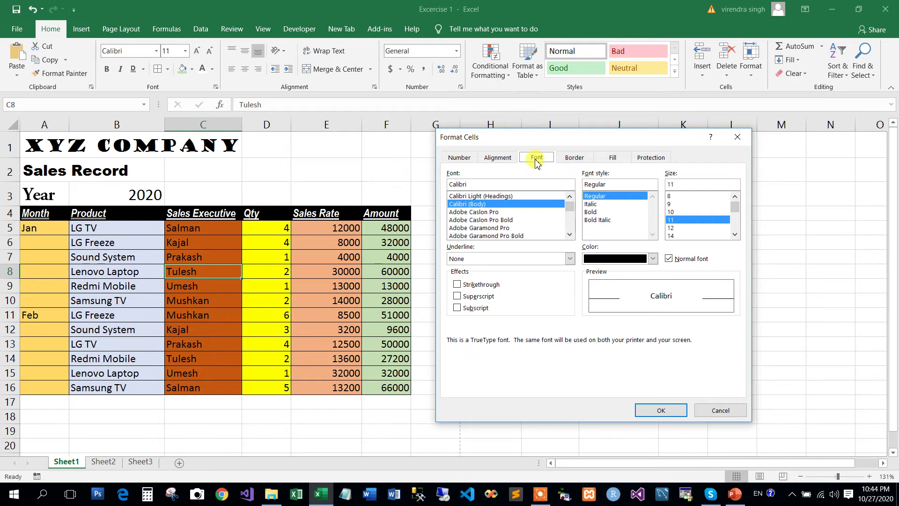
{"action": "left_click", "coordinate": [497, 197]}
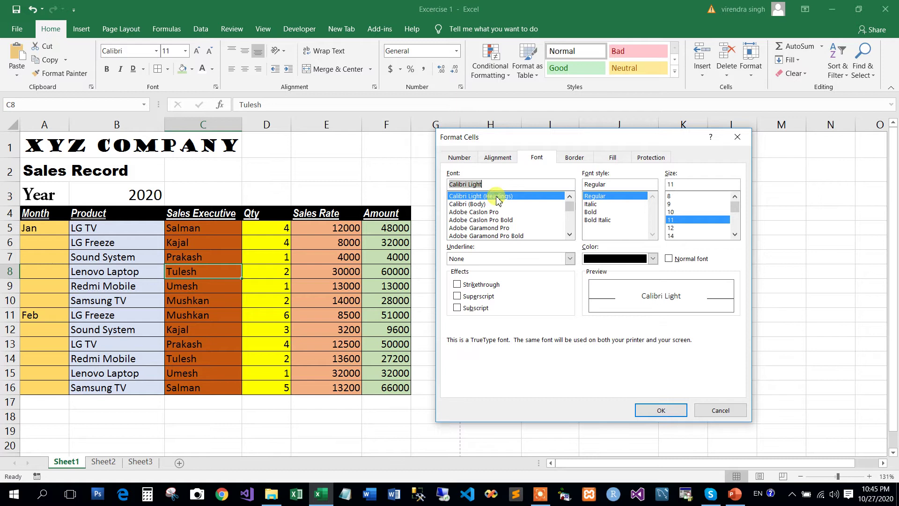
{"action": "left_click", "coordinate": [492, 212]}
{"action": "left_click", "coordinate": [490, 228]}
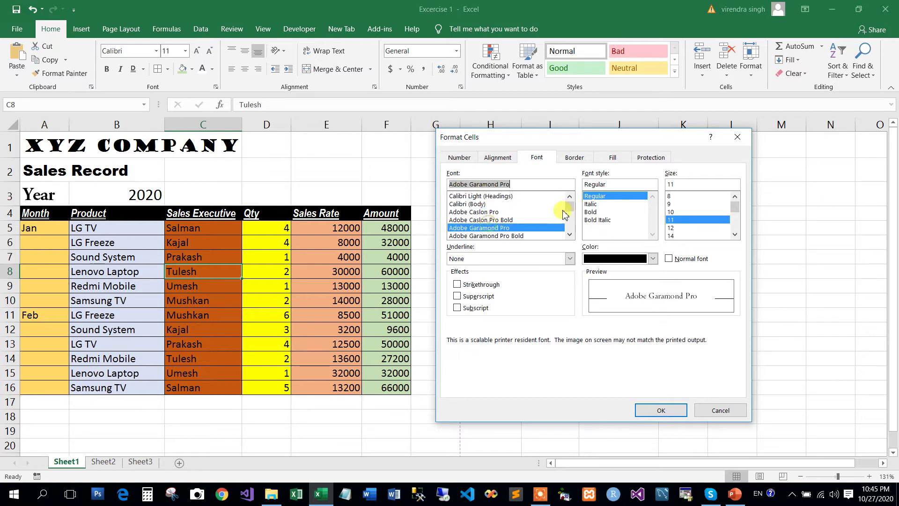
{"action": "left_click_drag", "start_coordinate": [571, 212], "coordinate": [570, 217]}
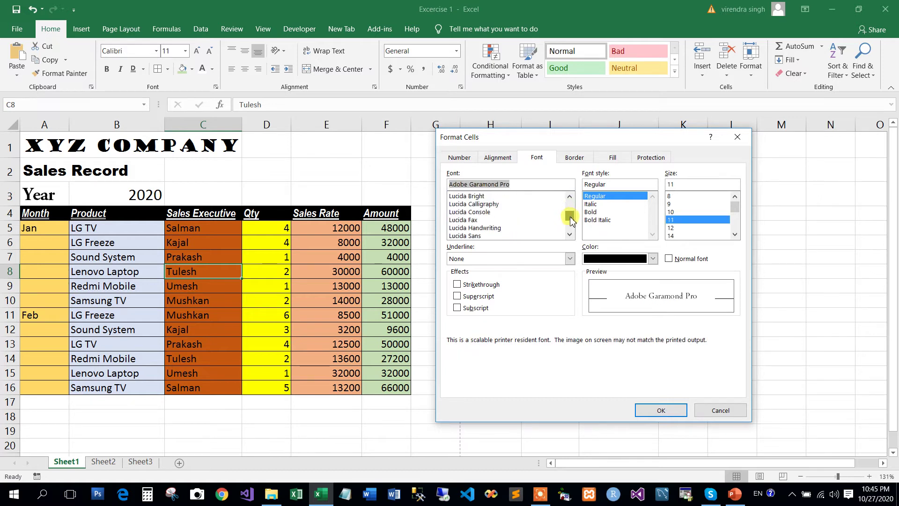
{"action": "left_click", "coordinate": [515, 220]}
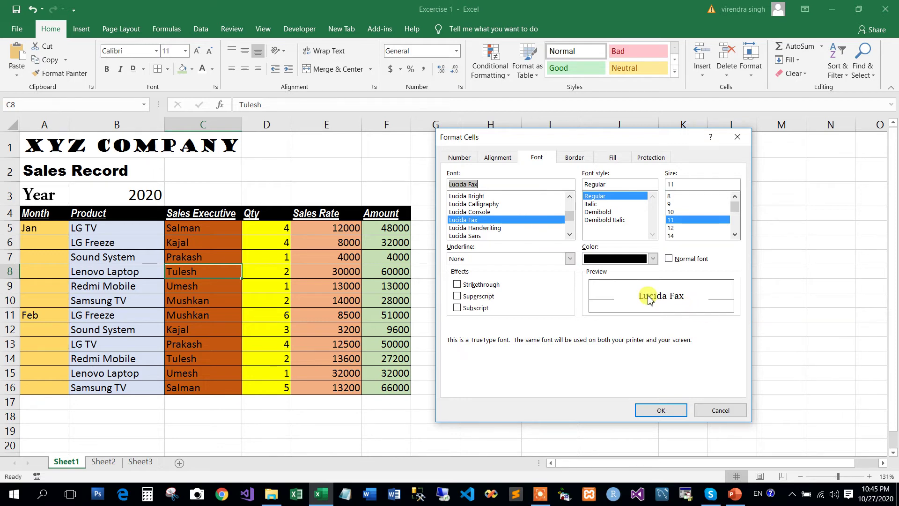
{"action": "left_click", "coordinate": [500, 229]}
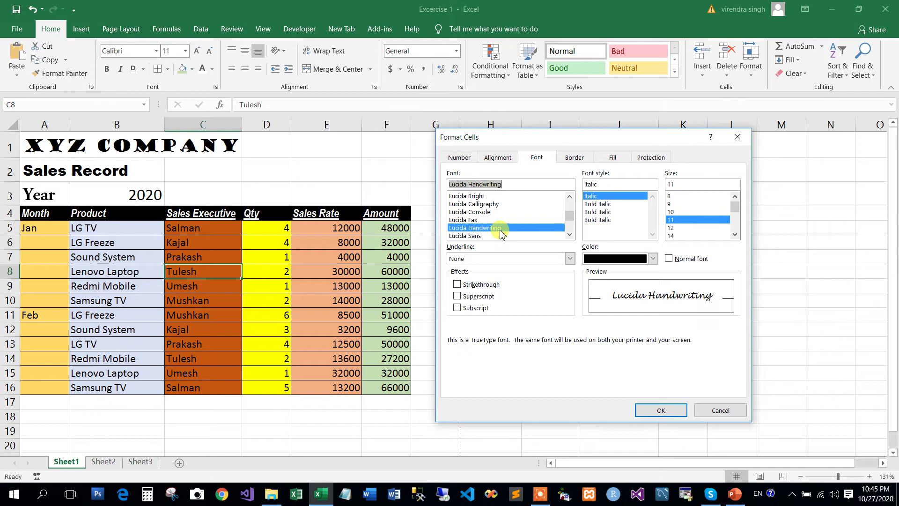
{"action": "key", "text": "Up"}
{"action": "key", "text": "Up"}
{"action": "key", "text": "Up"}
{"action": "key", "text": "Up"}
{"action": "key", "text": "Up"}
{"action": "key", "text": "Down"}
{"action": "key", "text": "Up"}
{"action": "key", "text": "Down"}
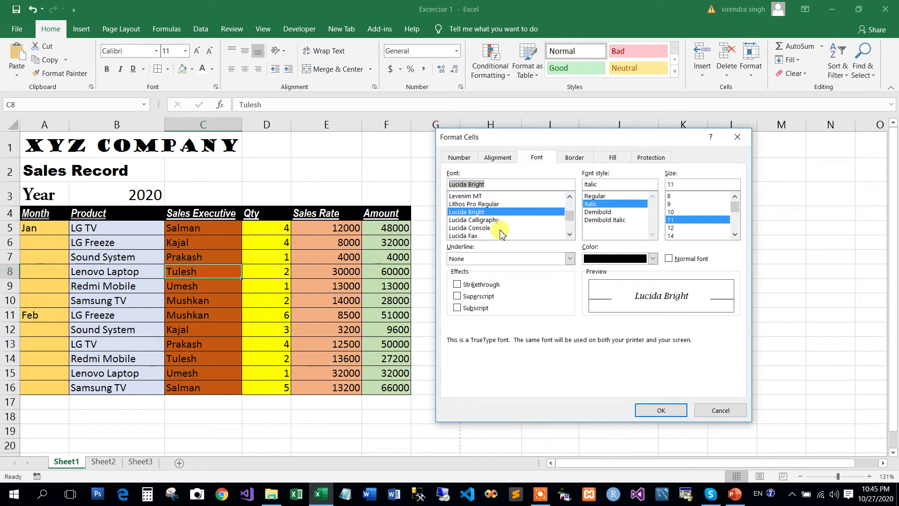
{"action": "left_click", "coordinate": [721, 410]}
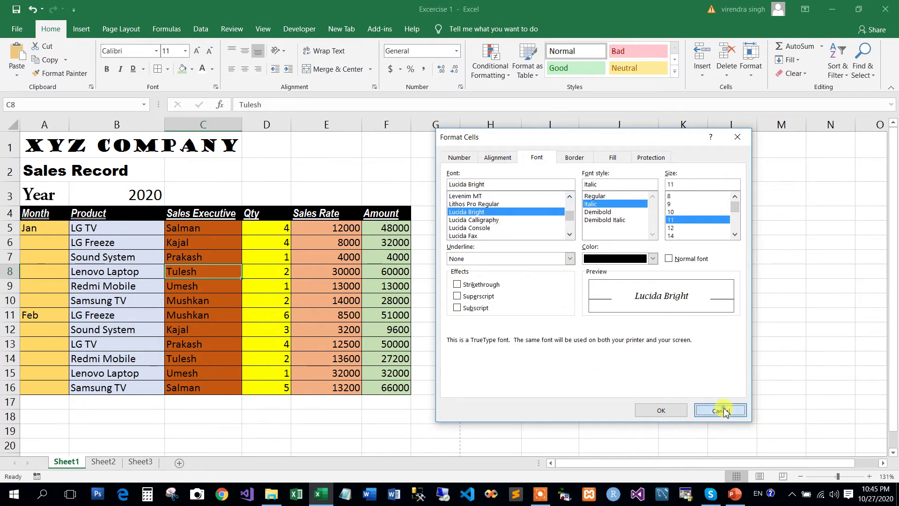
- Select the product names B5:B16 and choose the Adobe Garamond Pro Bold font
{"action": "left_click", "coordinate": [51, 230]}
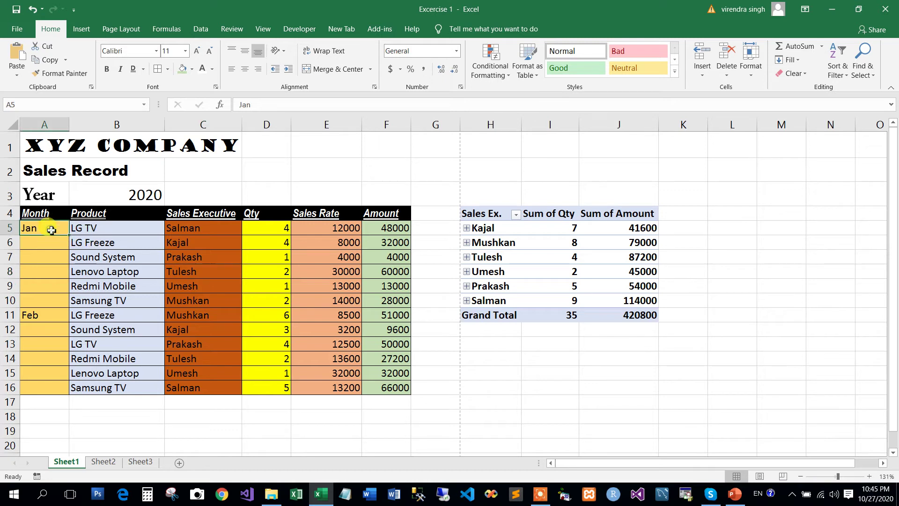
{"action": "left_click_drag", "start_coordinate": [82, 229], "coordinate": [96, 383]}
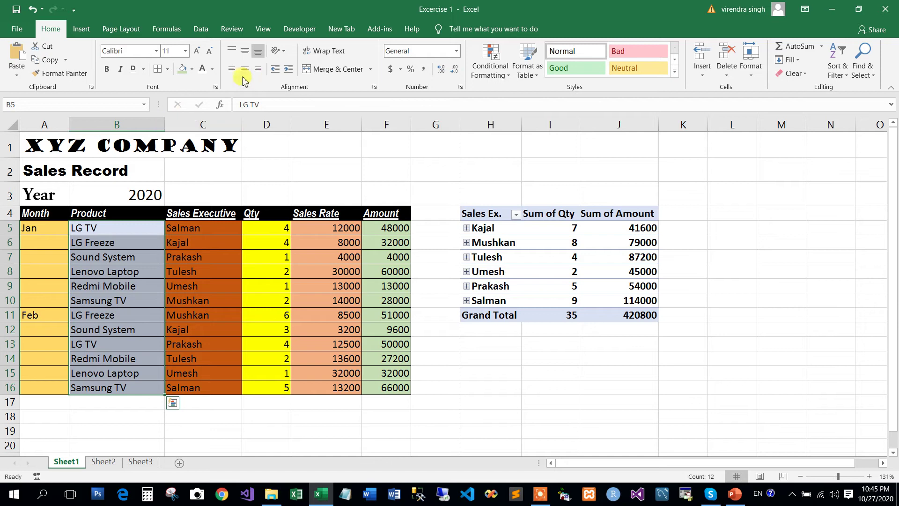
{"action": "left_click", "coordinate": [215, 88]}
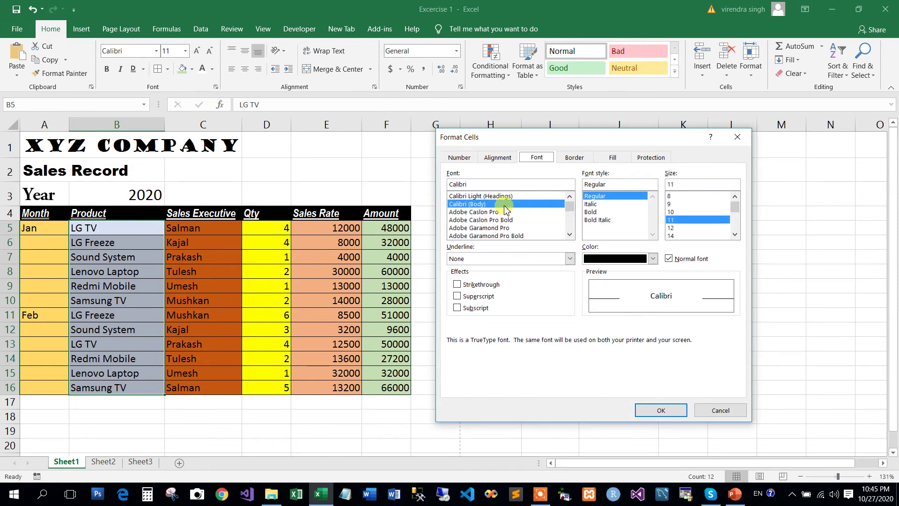
{"action": "left_click", "coordinate": [524, 228]}
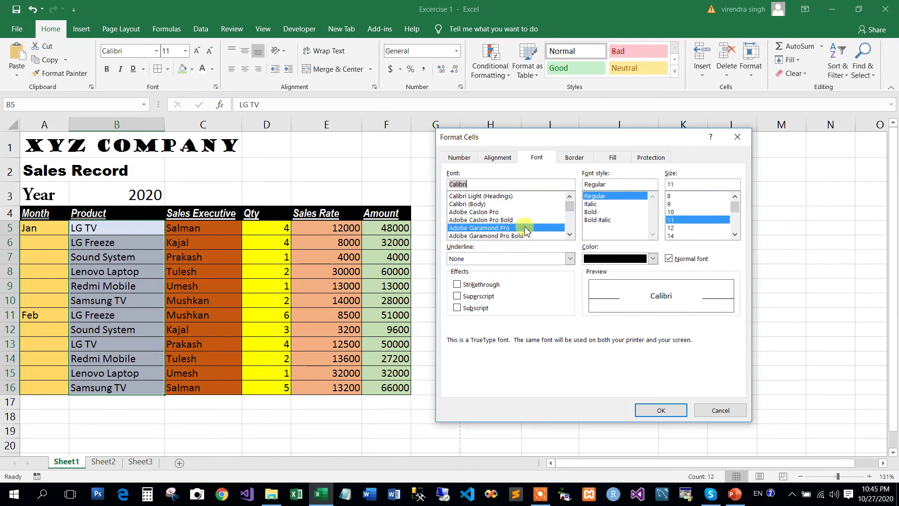
{"action": "key", "text": "Down"}
{"action": "key", "text": "Down"}
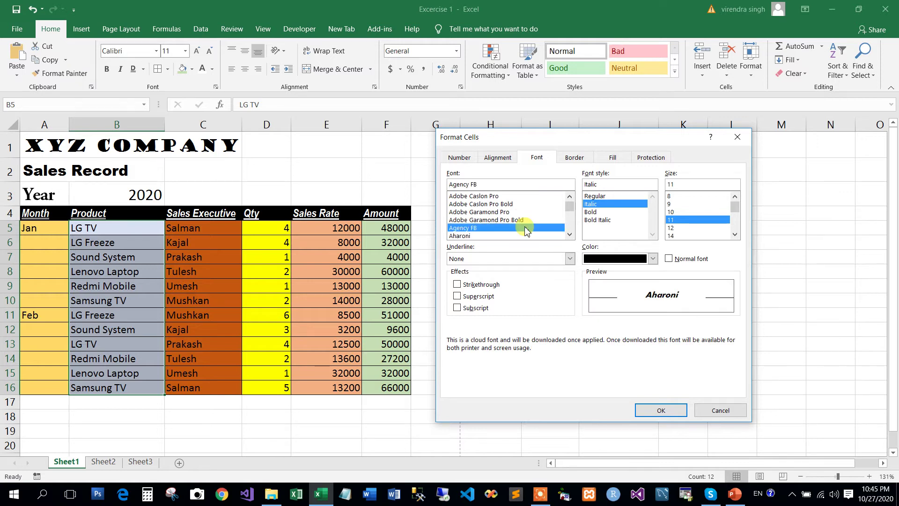
{"action": "key", "text": "Up"}
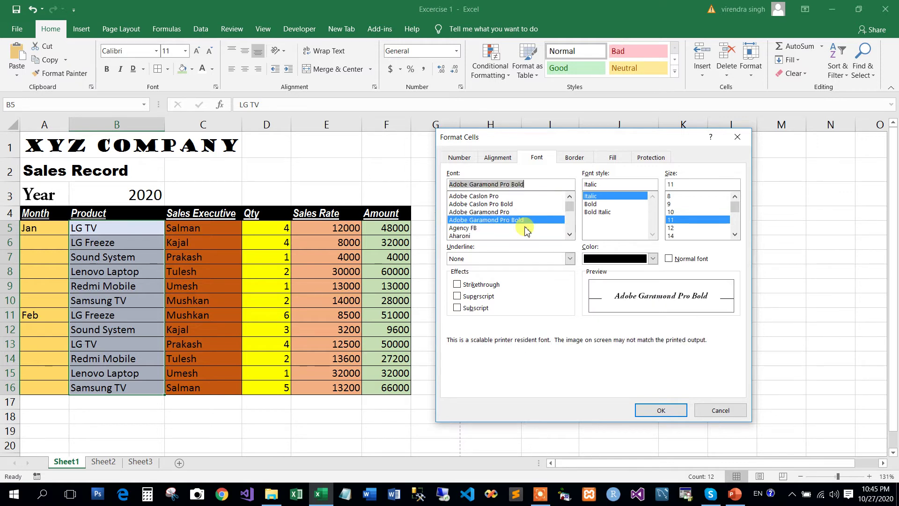
- Set the product names' font style to Bold Italic
{"action": "left_click", "coordinate": [595, 204]}
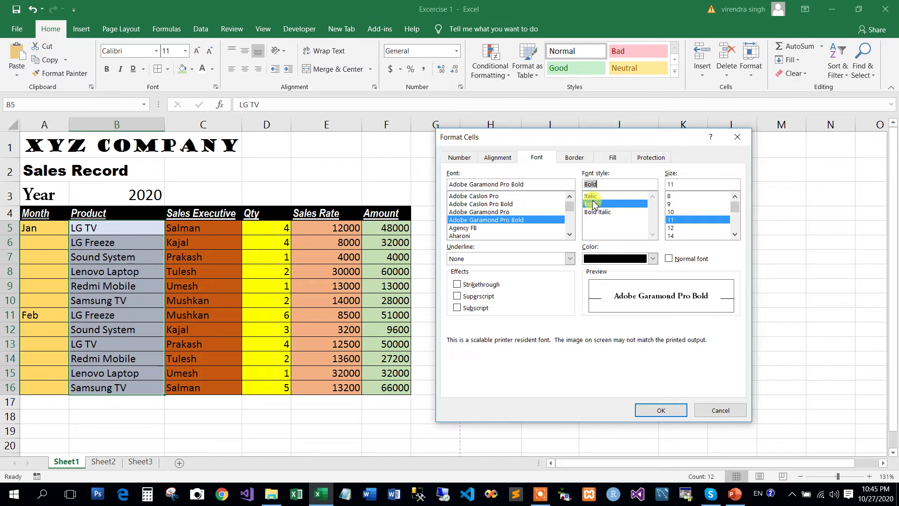
{"action": "left_click", "coordinate": [591, 196]}
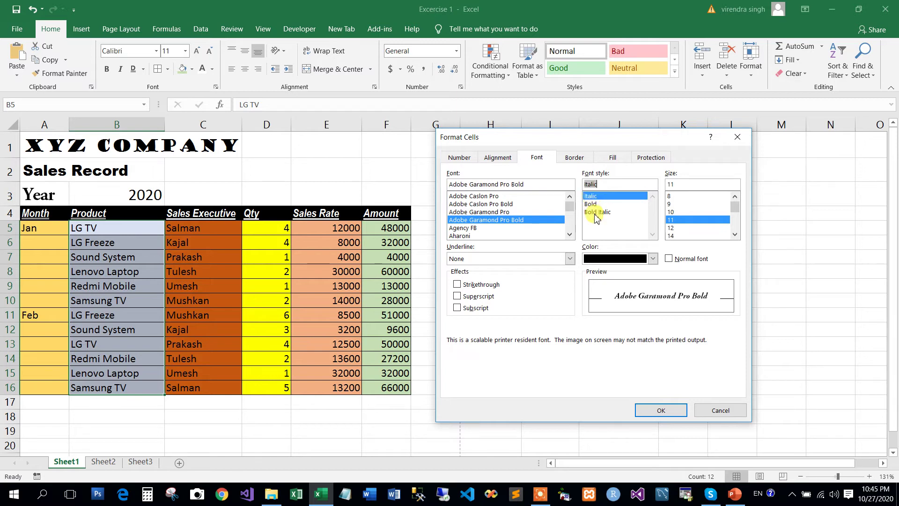
{"action": "left_click", "coordinate": [596, 213]}
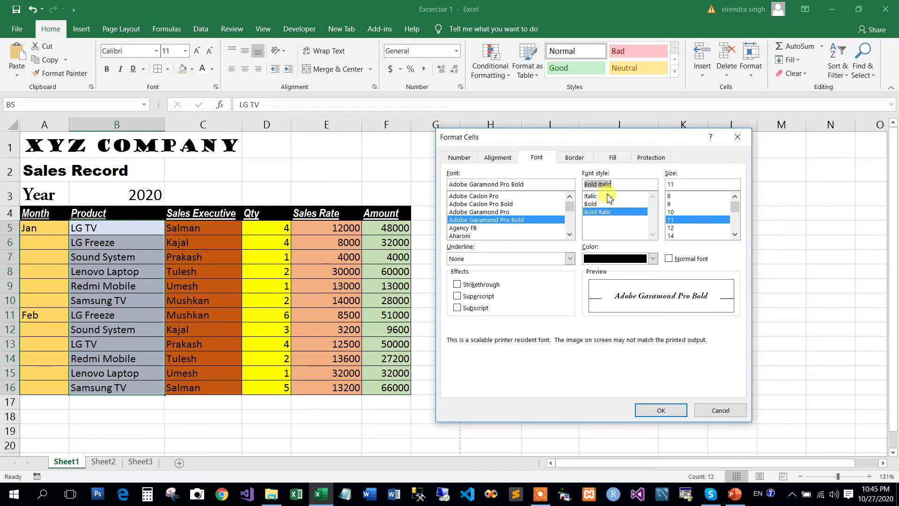
{"action": "left_click", "coordinate": [598, 197]}
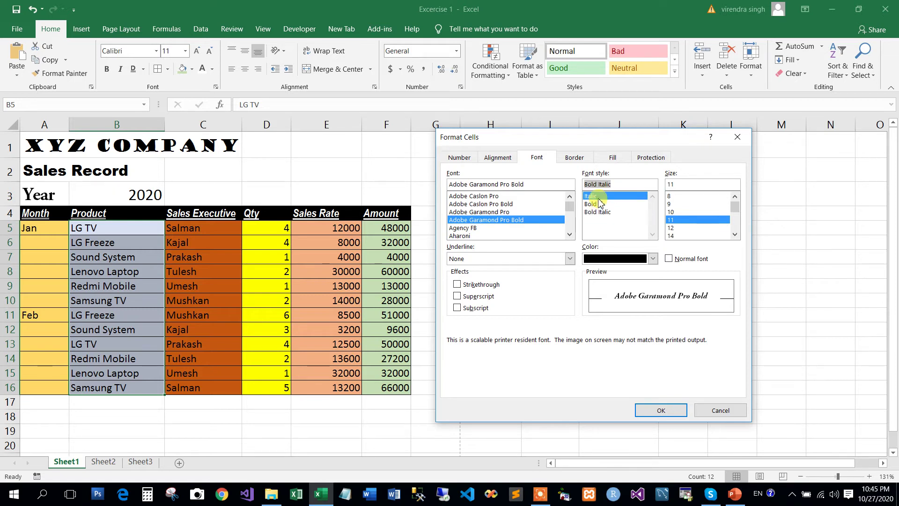
{"action": "left_click", "coordinate": [598, 204]}
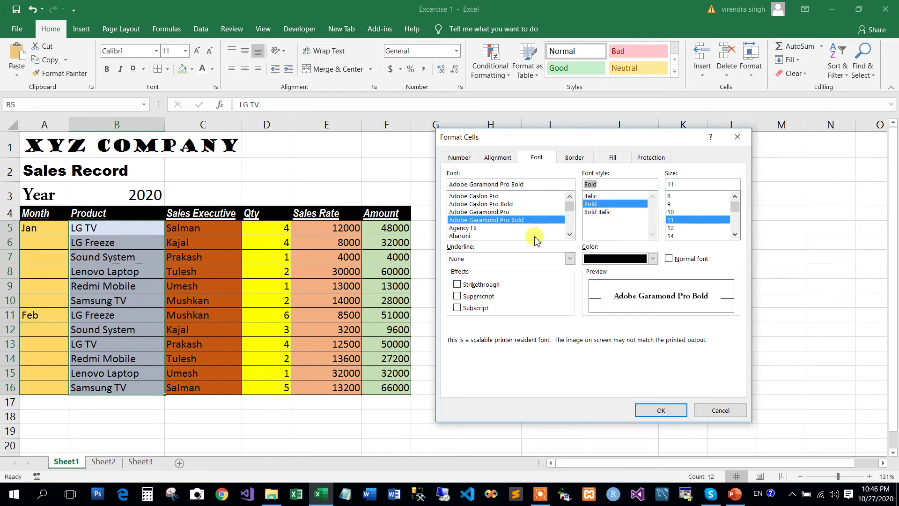
{"action": "left_click", "coordinate": [596, 213]}
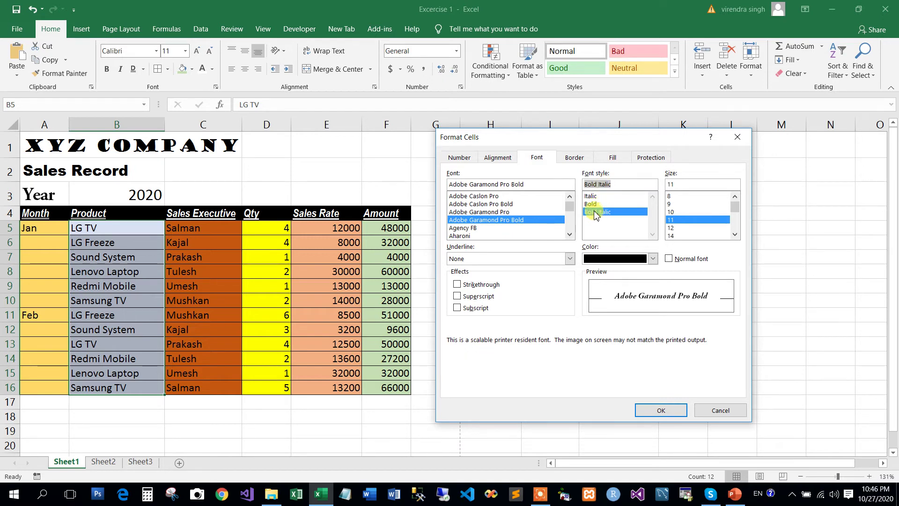
{"action": "left_click", "coordinate": [594, 205]}
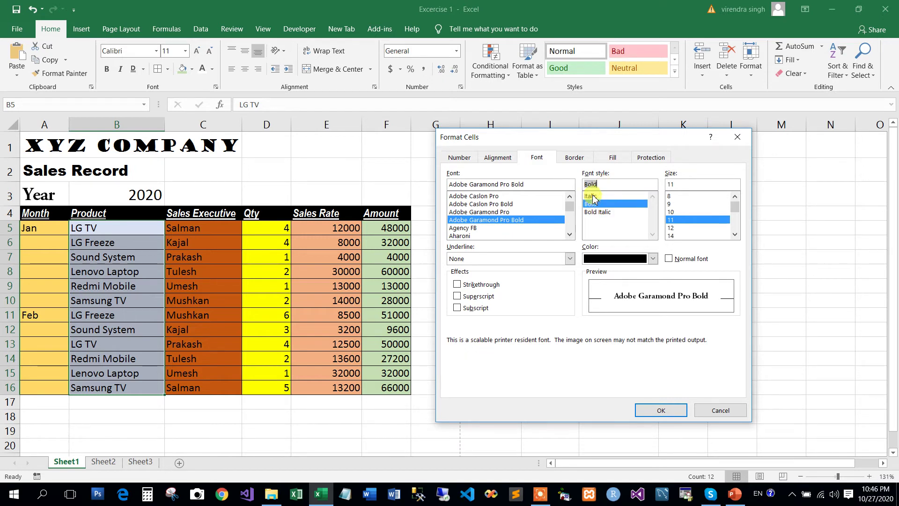
{"action": "left_click", "coordinate": [595, 213]}
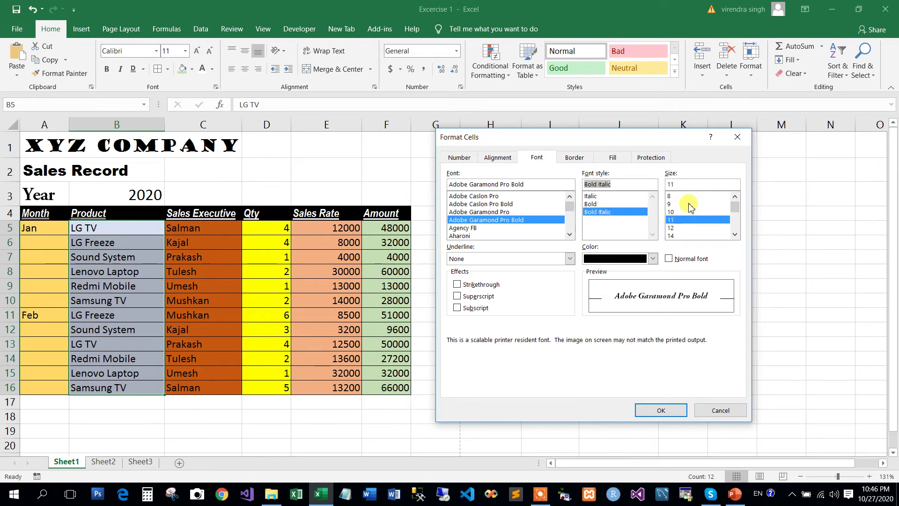
- Set size 10, underline None and Blue-Gray Text 2 colour, then apply
{"action": "mouse_move", "coordinate": [734, 207]}
{"action": "left_mouse_down"}
{"action": "mouse_move", "coordinate": [735, 222]}
{"action": "mouse_move", "coordinate": [735, 209]}
{"action": "left_mouse_up"}
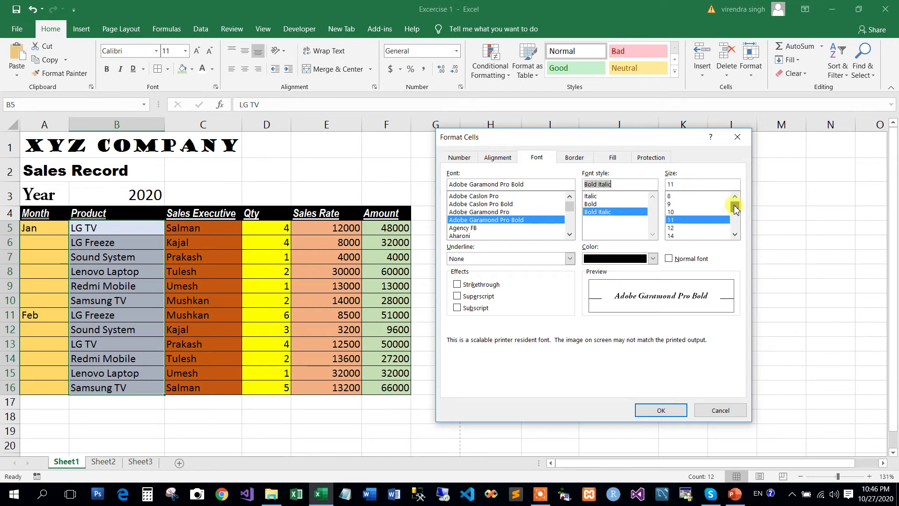
{"action": "left_click", "coordinate": [674, 211]}
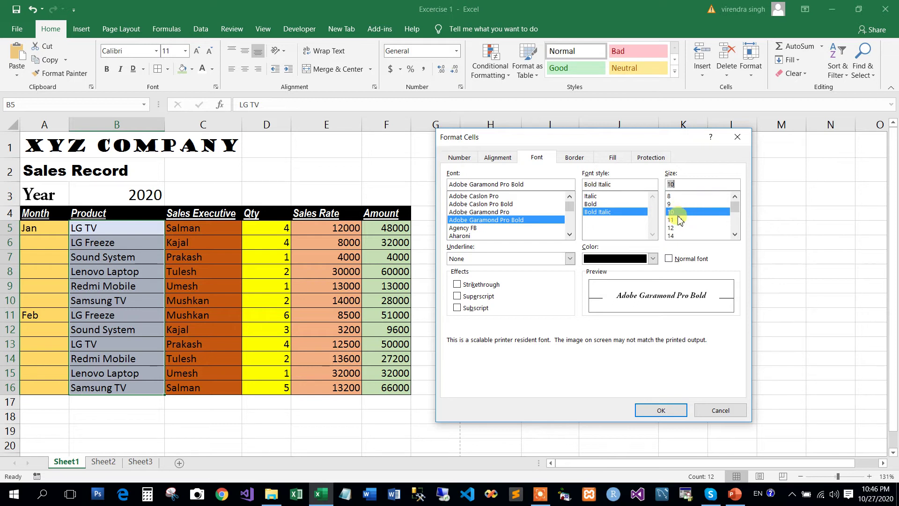
{"action": "left_click", "coordinate": [485, 258]}
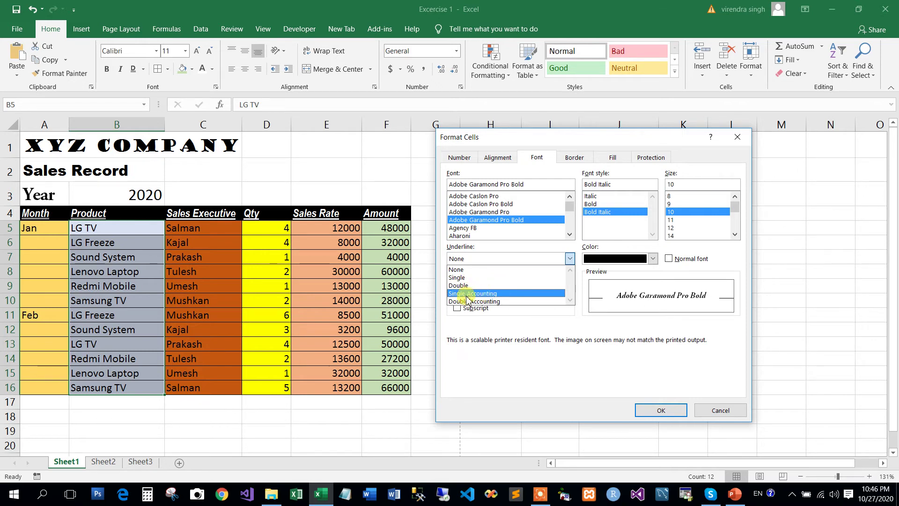
{"action": "left_click", "coordinate": [494, 295]}
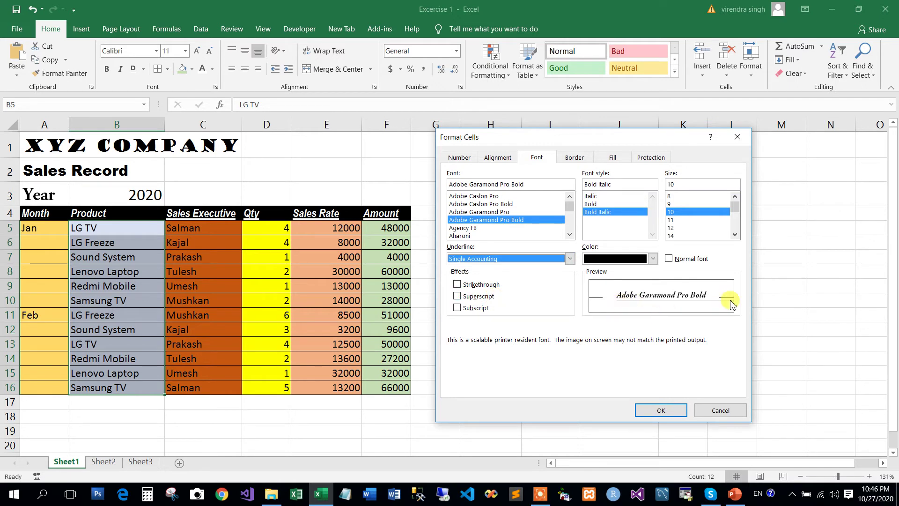
{"action": "left_click", "coordinate": [482, 259]}
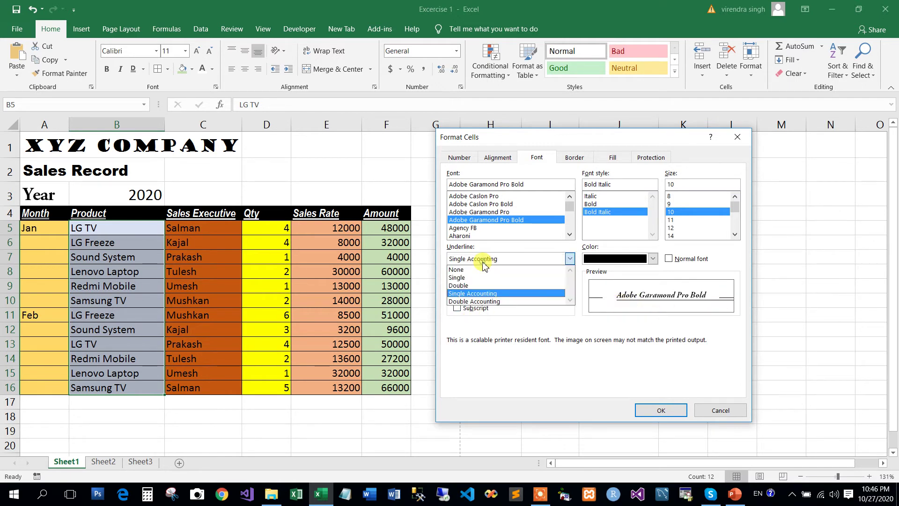
{"action": "left_click", "coordinate": [467, 302]}
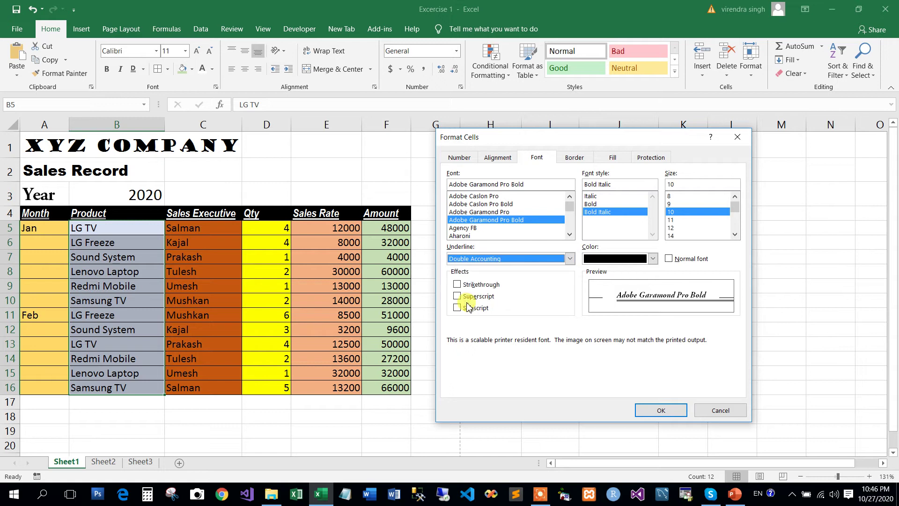
{"action": "left_click", "coordinate": [477, 260]}
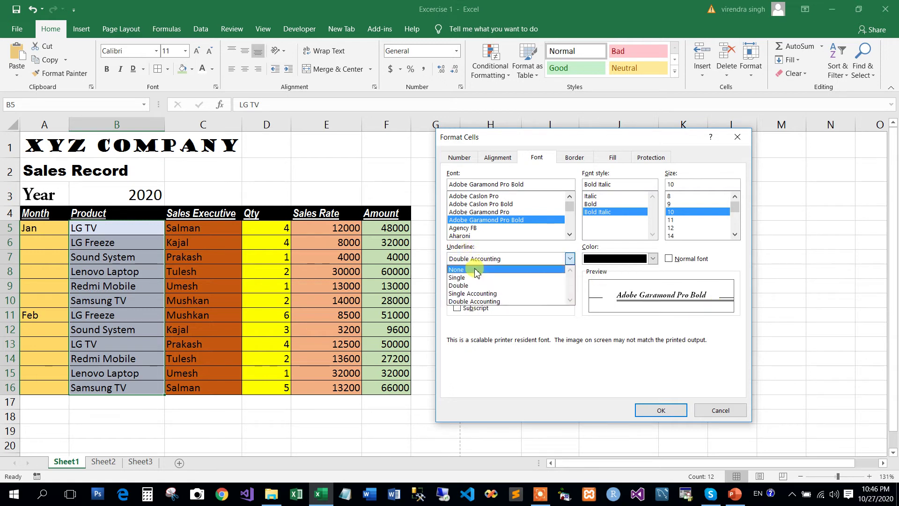
{"action": "left_click", "coordinate": [477, 267]}
{"action": "left_click", "coordinate": [653, 259]}
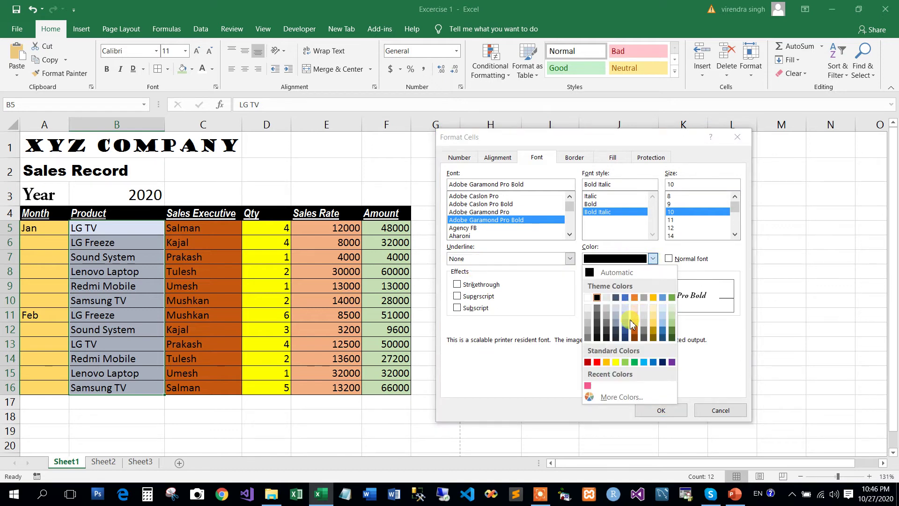
{"action": "left_click", "coordinate": [615, 298]}
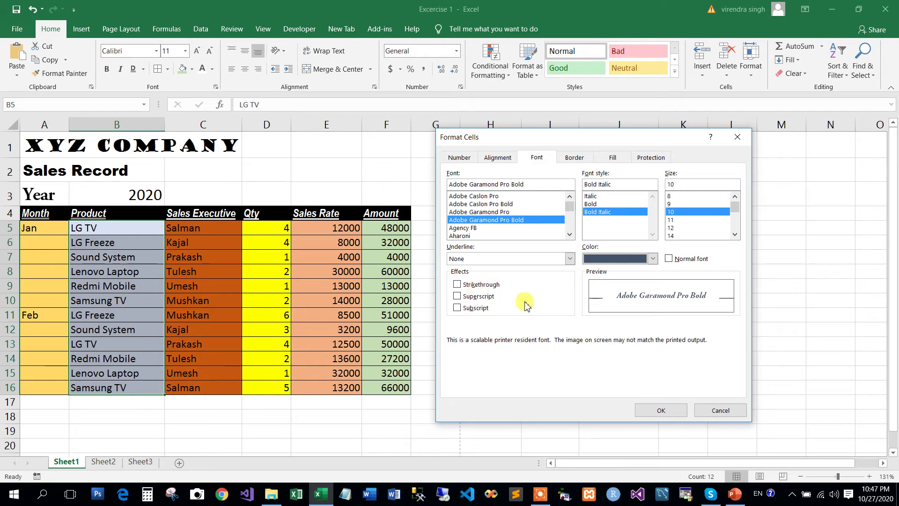
{"action": "left_click", "coordinate": [661, 410]}
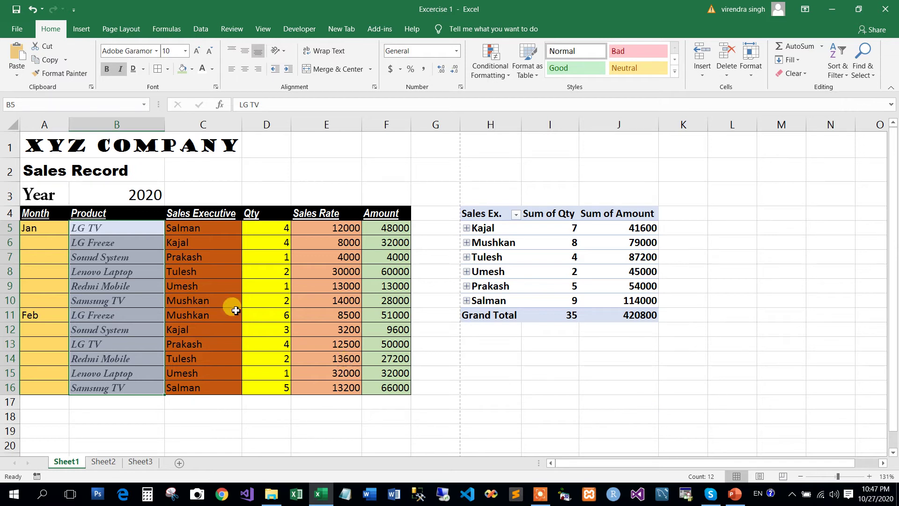
{"action": "left_click_drag", "start_coordinate": [99, 228], "coordinate": [101, 385]}
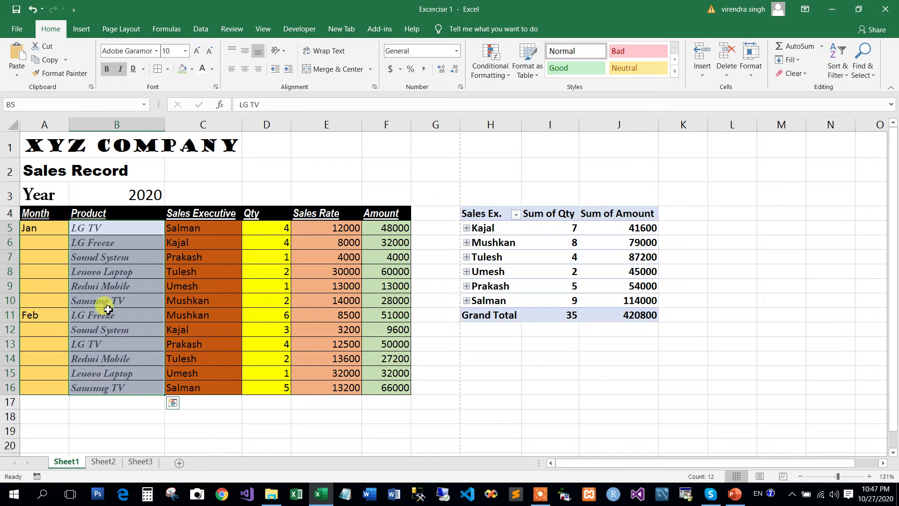
{"action": "left_click", "coordinate": [109, 232]}
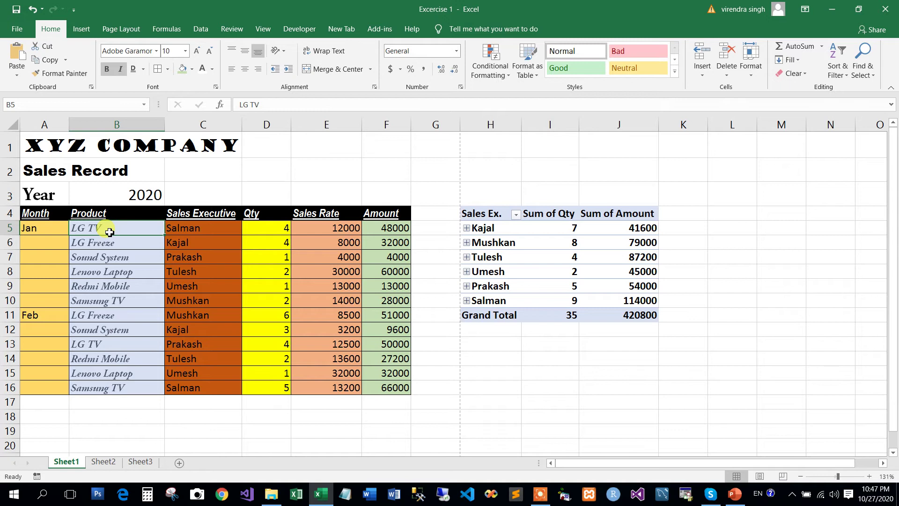
{"action": "left_click_drag", "start_coordinate": [109, 232], "coordinate": [115, 299]}
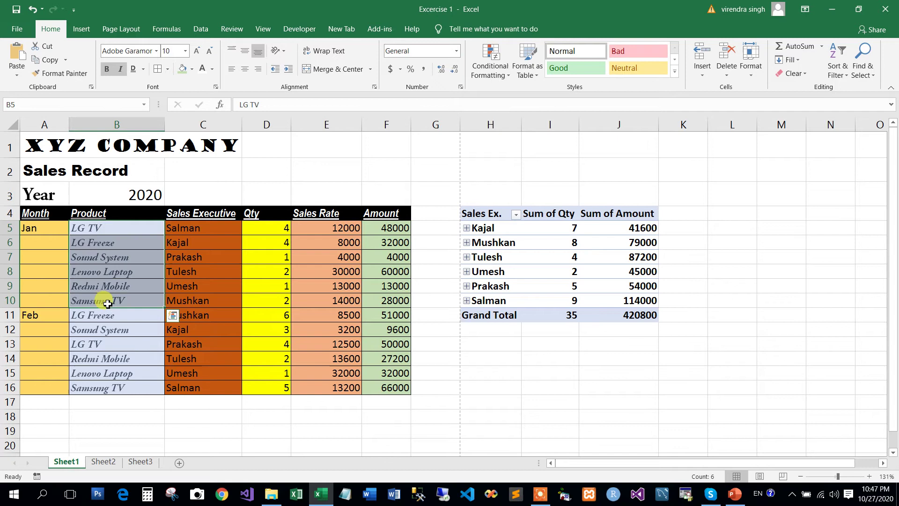
{"action": "left_click_drag", "start_coordinate": [217, 228], "coordinate": [207, 382]}
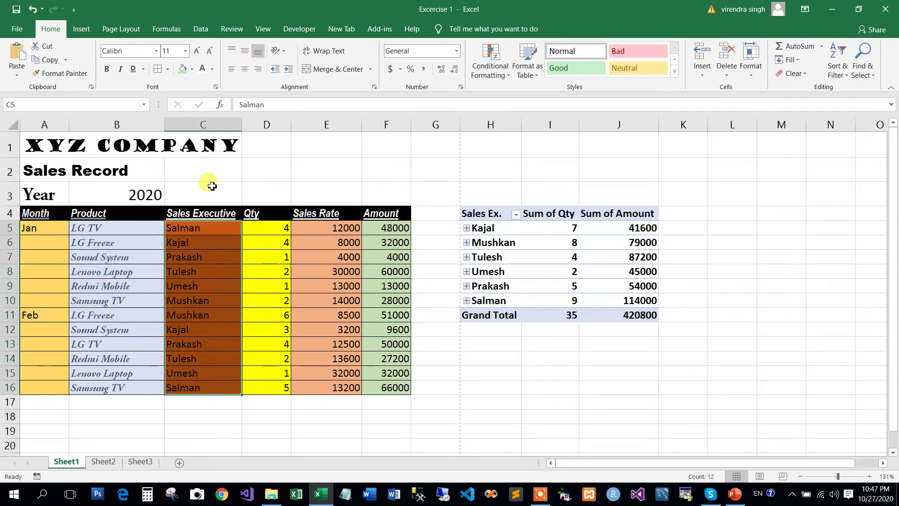
- Give the names in C5:C16 the Magneto font, Bold Italic, size 14, in White
{"action": "left_click", "coordinate": [216, 88]}
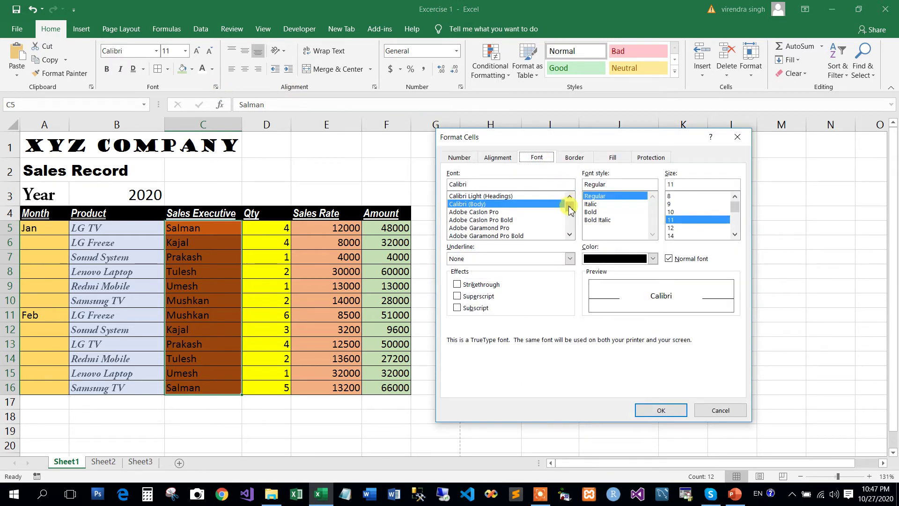
{"action": "left_click_drag", "start_coordinate": [570, 210], "coordinate": [569, 216]}
{"action": "left_click", "coordinate": [481, 220]}
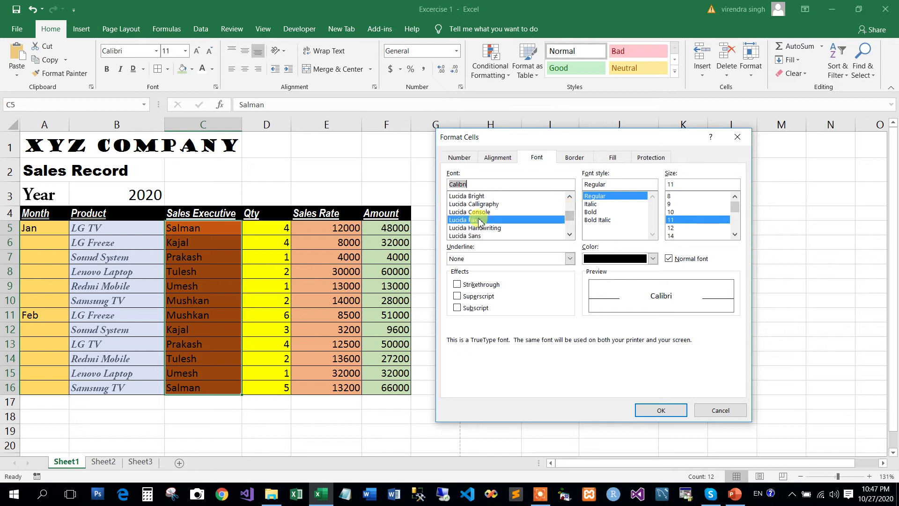
{"action": "key", "text": "Down"}
{"action": "key", "text": "Down"}
{"action": "key", "text": "Down"}
{"action": "key", "text": "Down"}
{"action": "key", "text": "Down"}
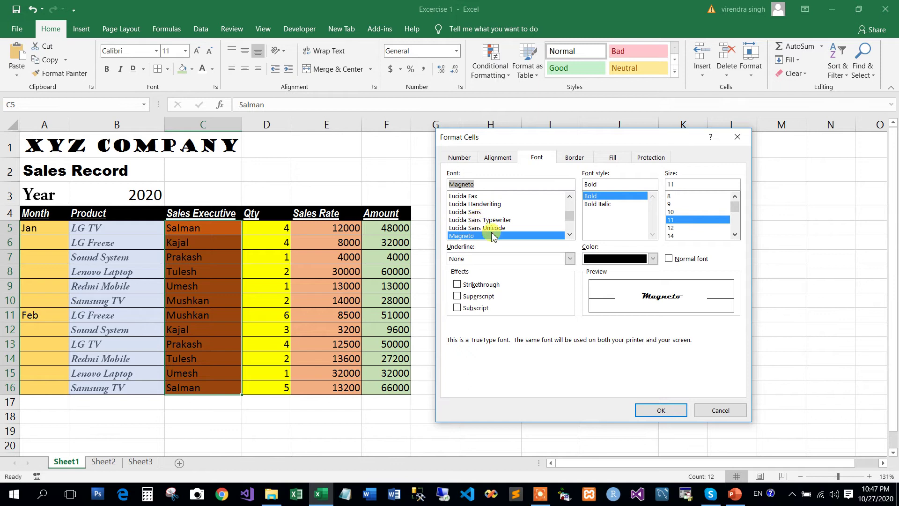
{"action": "left_click", "coordinate": [604, 204]}
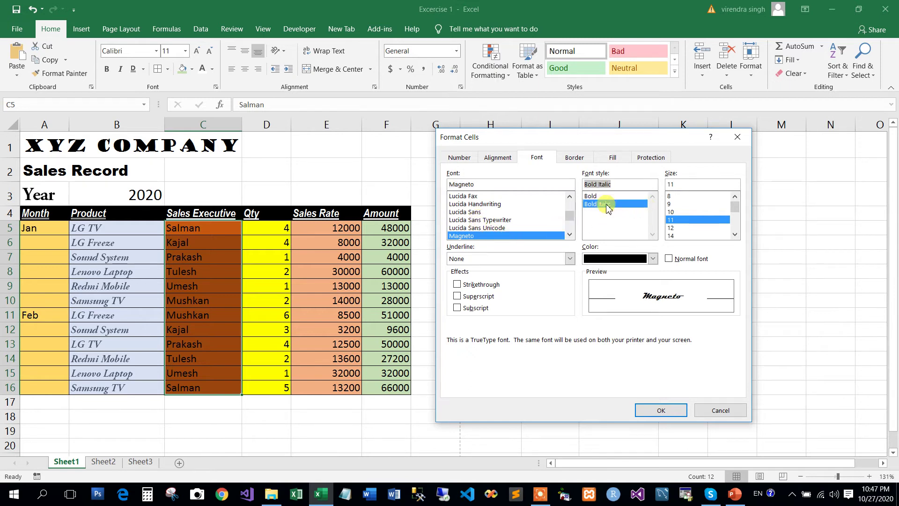
{"action": "left_click", "coordinate": [679, 236]}
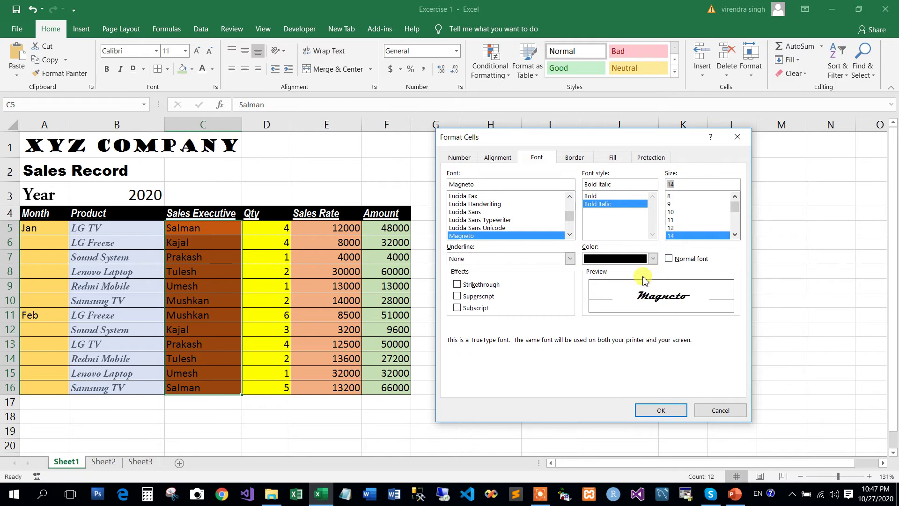
{"action": "left_click", "coordinate": [653, 259]}
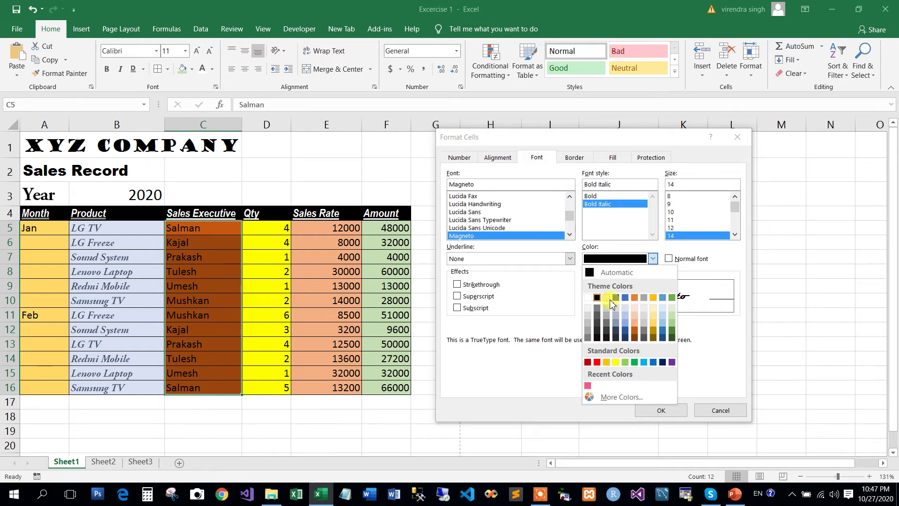
{"action": "left_click", "coordinate": [588, 298]}
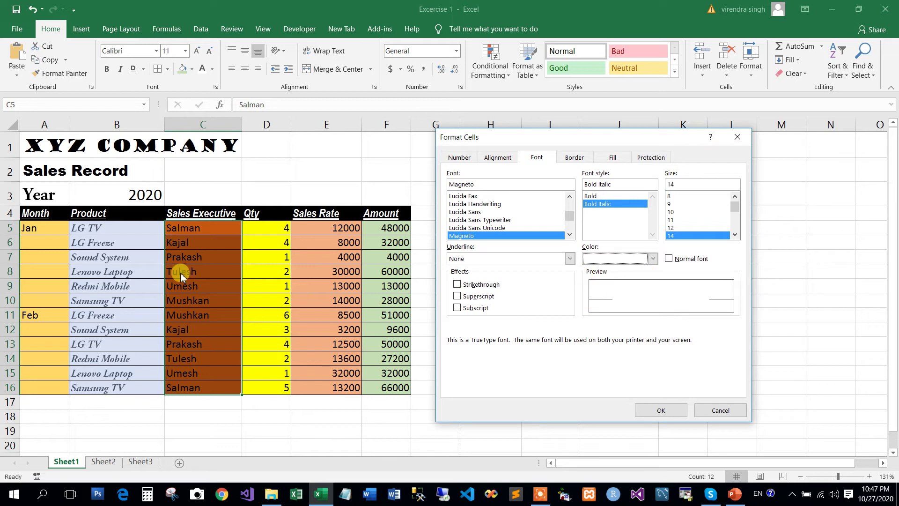
{"action": "left_click", "coordinate": [663, 410]}
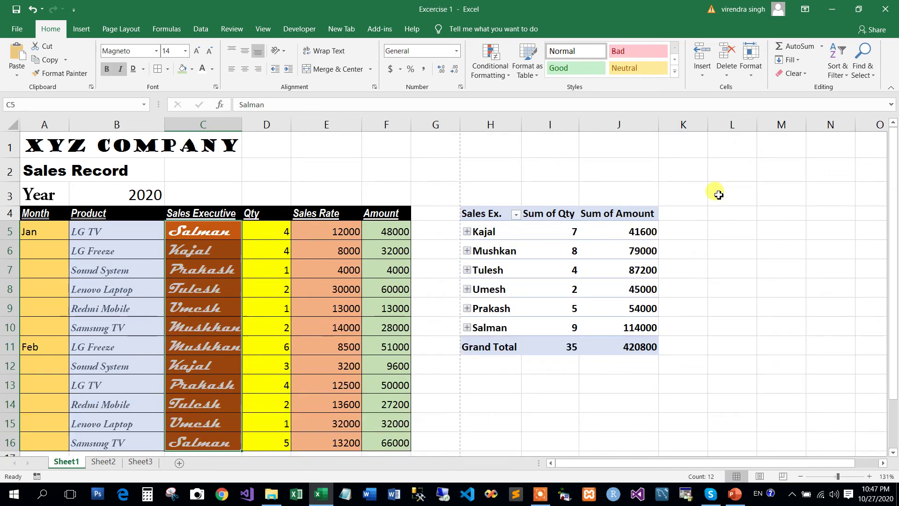
- Apply Strikethrough to the Sales Rate values E5:E16 through Format Cells
{"action": "left_click_drag", "start_coordinate": [894, 287], "coordinate": [894, 300]}
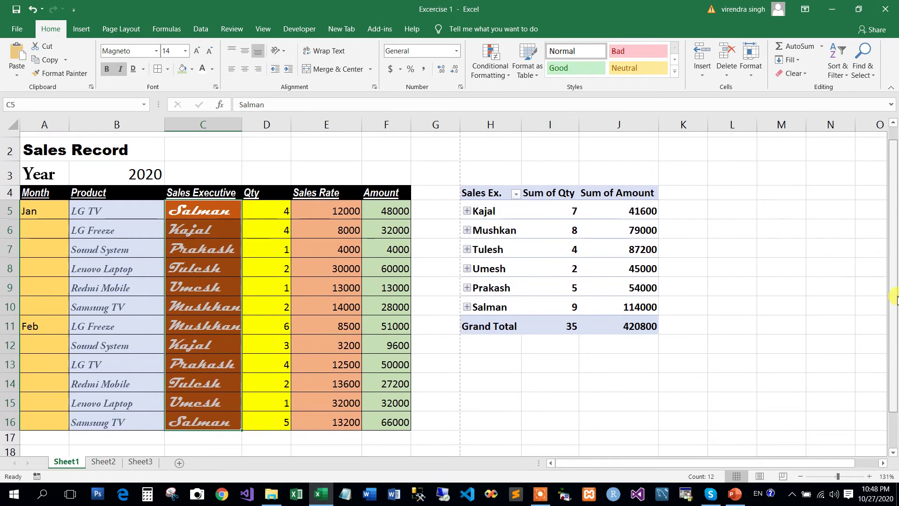
{"action": "mouse_move", "coordinate": [307, 206]}
{"action": "left_mouse_down"}
{"action": "mouse_move", "coordinate": [306, 428]}
{"action": "mouse_move", "coordinate": [307, 409]}
{"action": "left_mouse_up"}
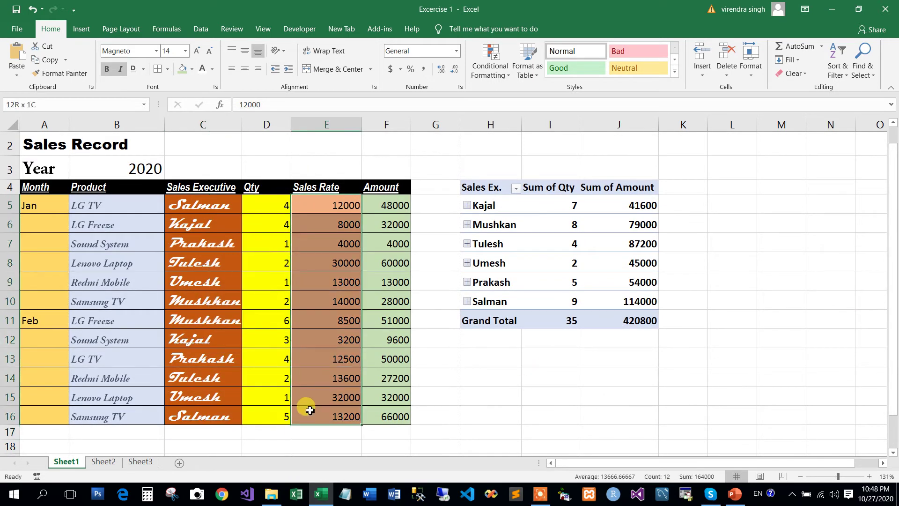
{"action": "left_click", "coordinate": [216, 88]}
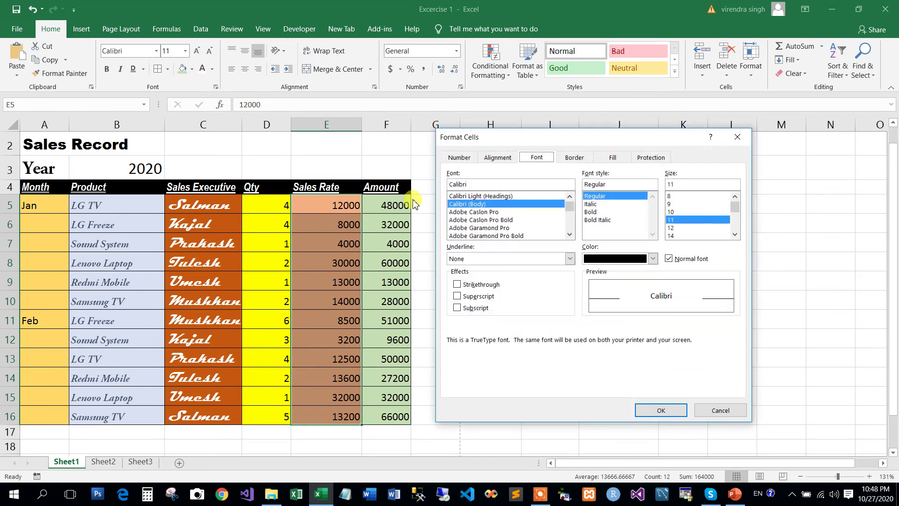
{"action": "left_click", "coordinate": [478, 285]}
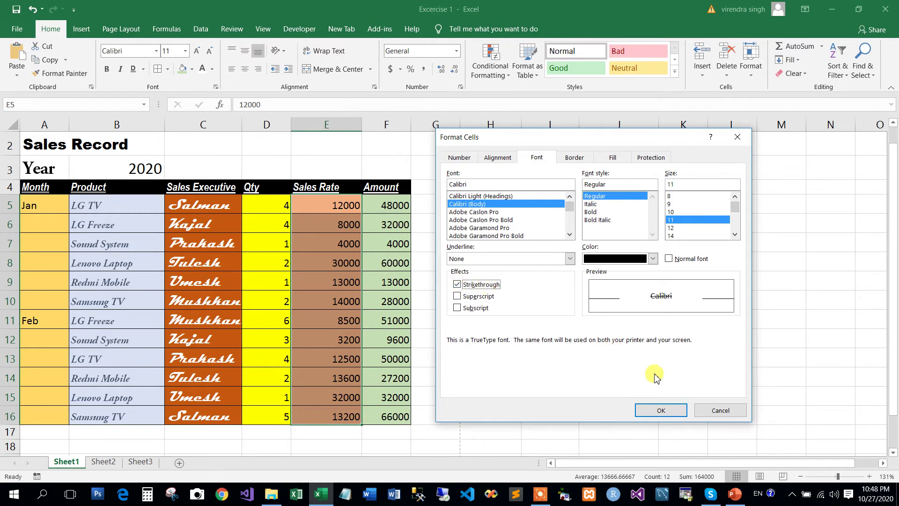
{"action": "left_click", "coordinate": [654, 415]}
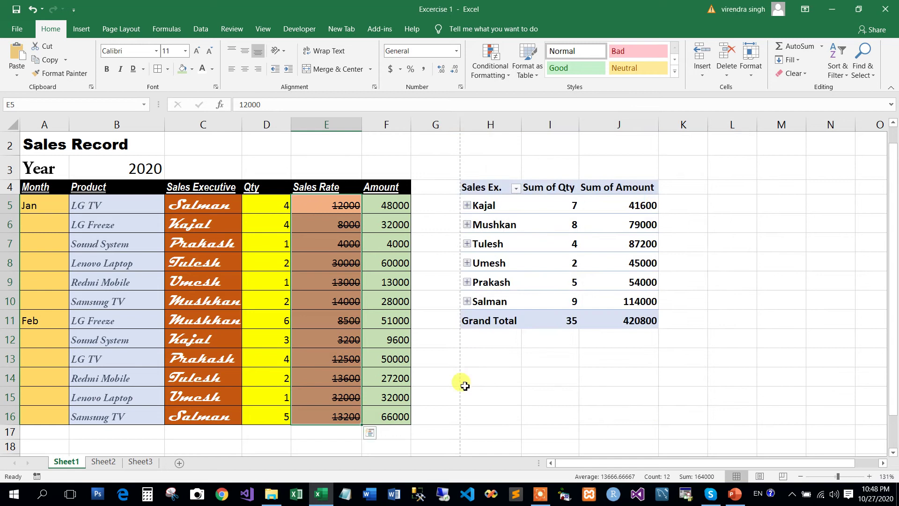
{"action": "left_click", "coordinate": [462, 381]}
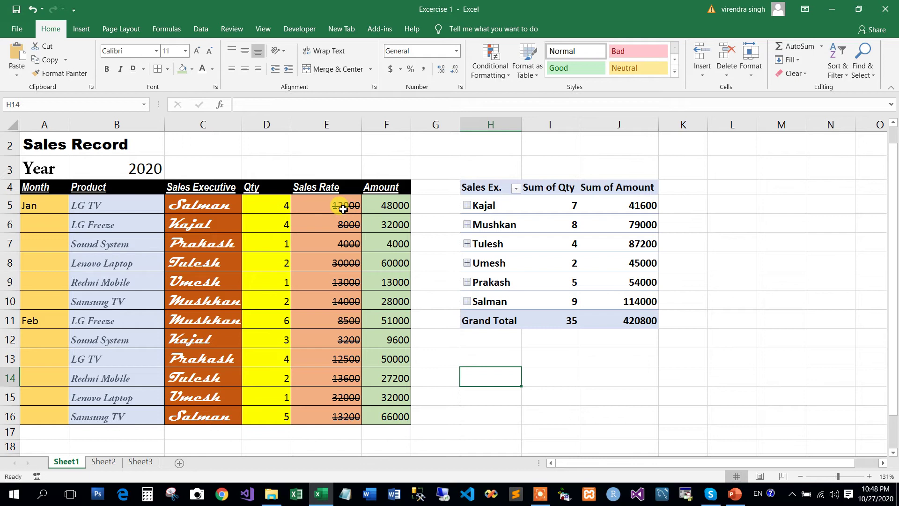
{"action": "left_click_drag", "start_coordinate": [347, 212], "coordinate": [331, 409]}
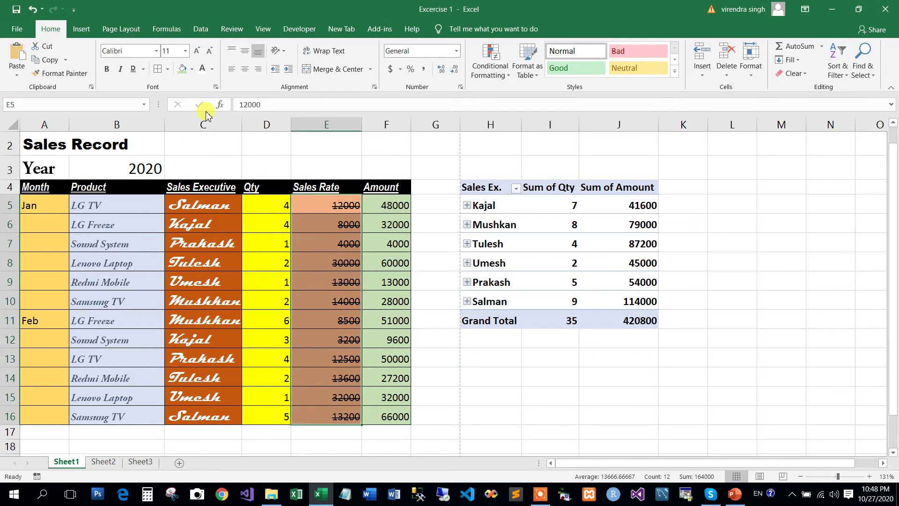
{"action": "left_click", "coordinate": [724, 171]}
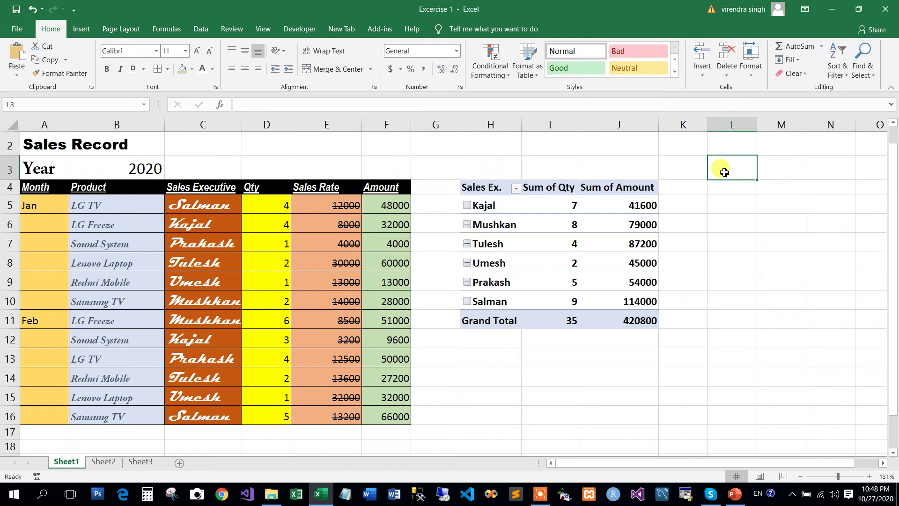
- Enter the sample values 2 in L3 and 3 in the adjacent cell M3
{"action": "type", "text": "2"}
{"action": "key", "text": "Tab"}
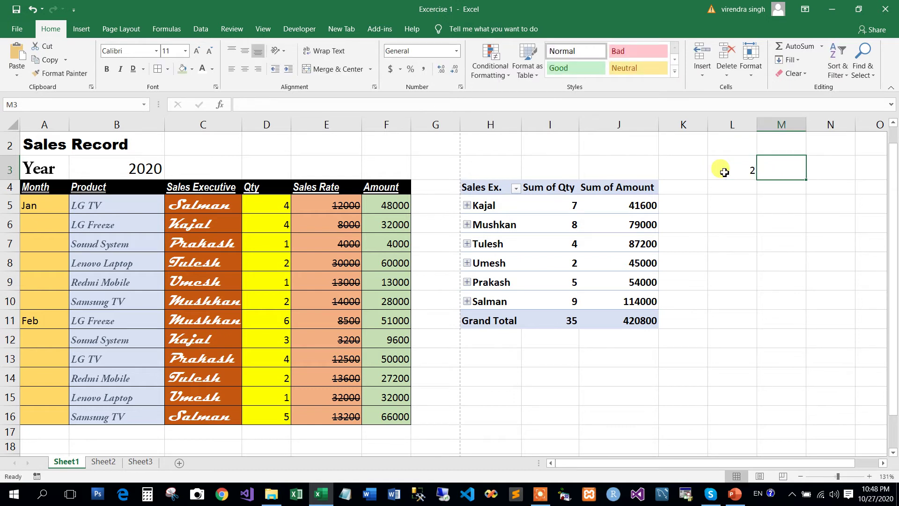
{"action": "type", "text": "3"}
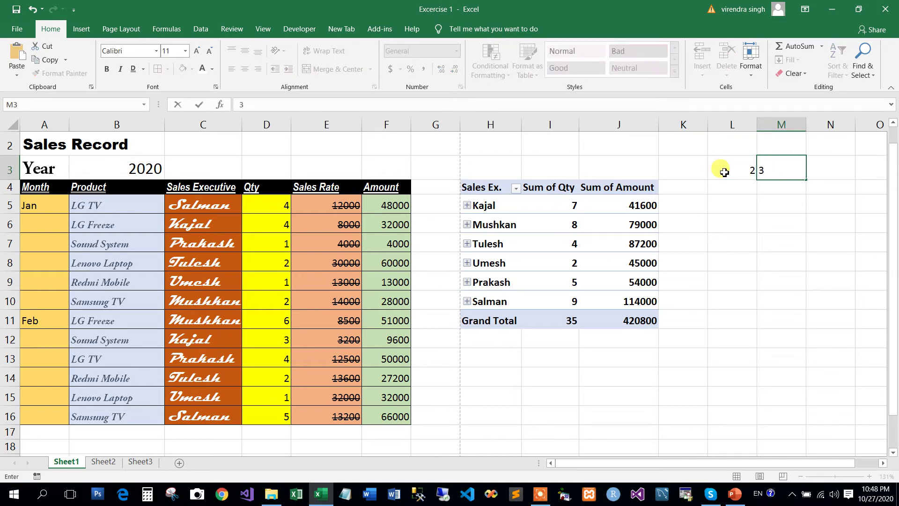
{"action": "key", "text": "Return"}
{"action": "left_click", "coordinate": [732, 172]}
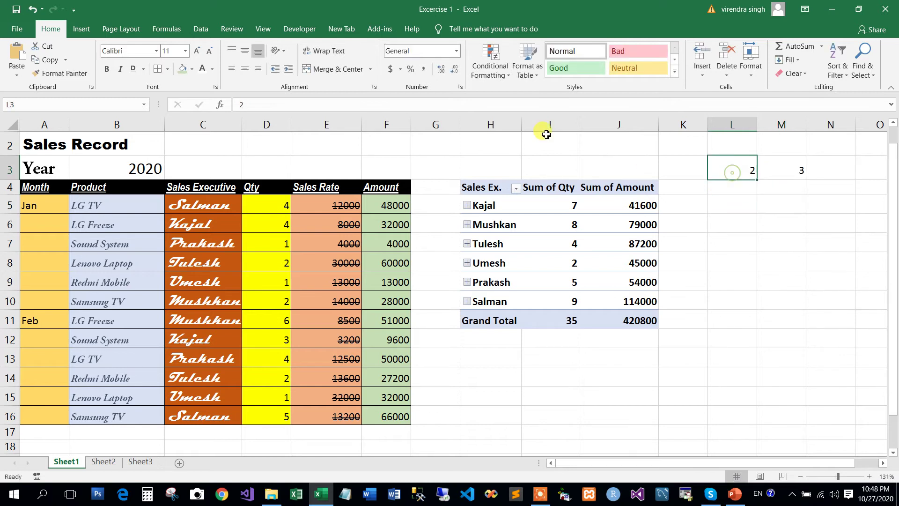
- Tick Superscript in Format Cells so the 2 in L3 displays raised
{"action": "left_click", "coordinate": [215, 87]}
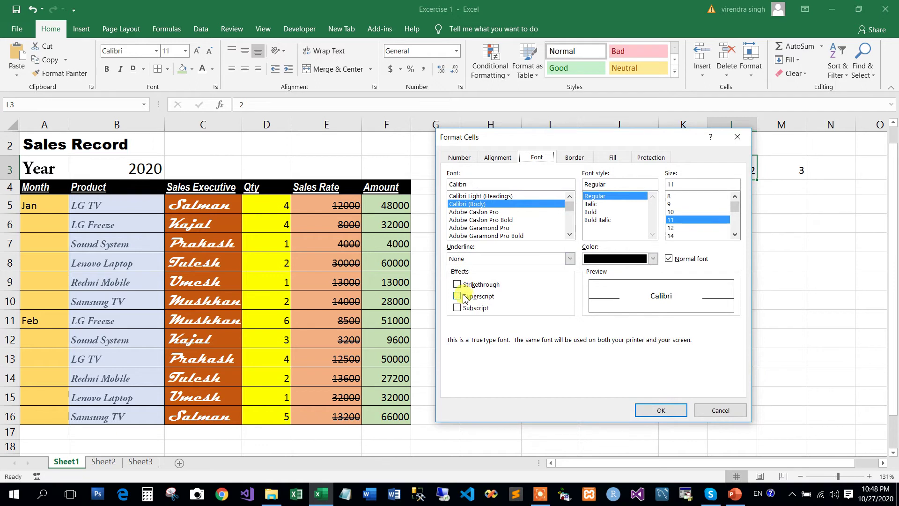
{"action": "left_click_drag", "start_coordinate": [568, 144], "coordinate": [450, 164]}
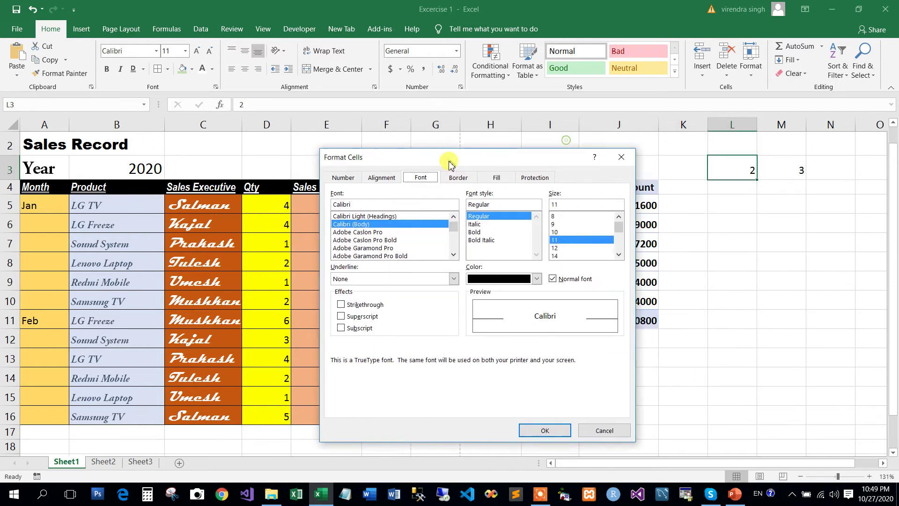
{"action": "left_click", "coordinate": [340, 317]}
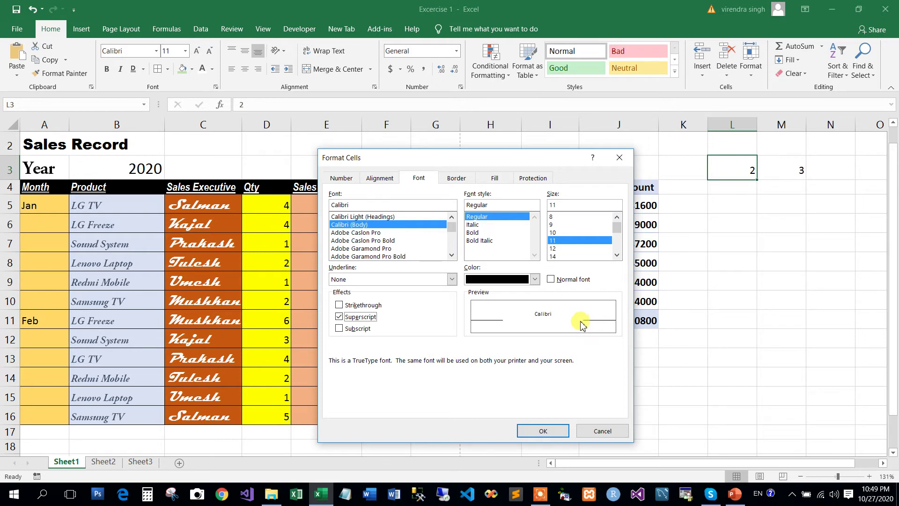
{"action": "left_click", "coordinate": [339, 317]}
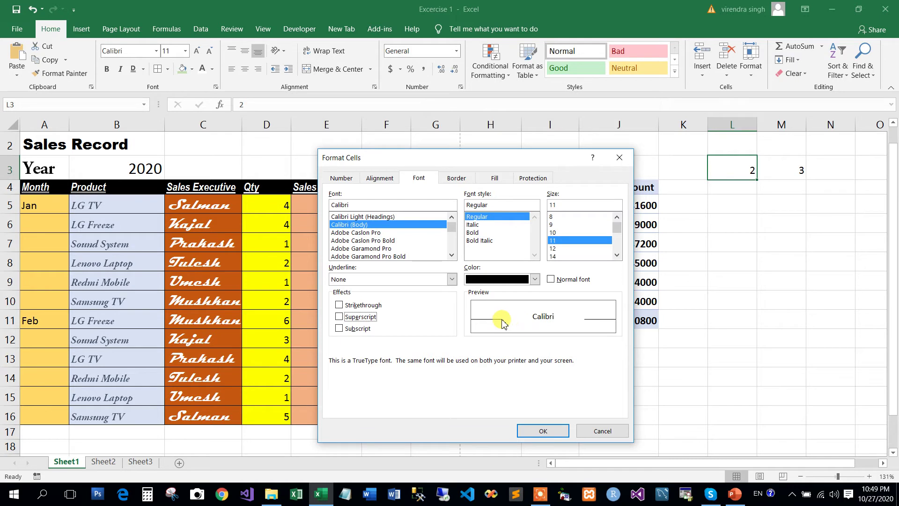
{"action": "left_click", "coordinate": [360, 318]}
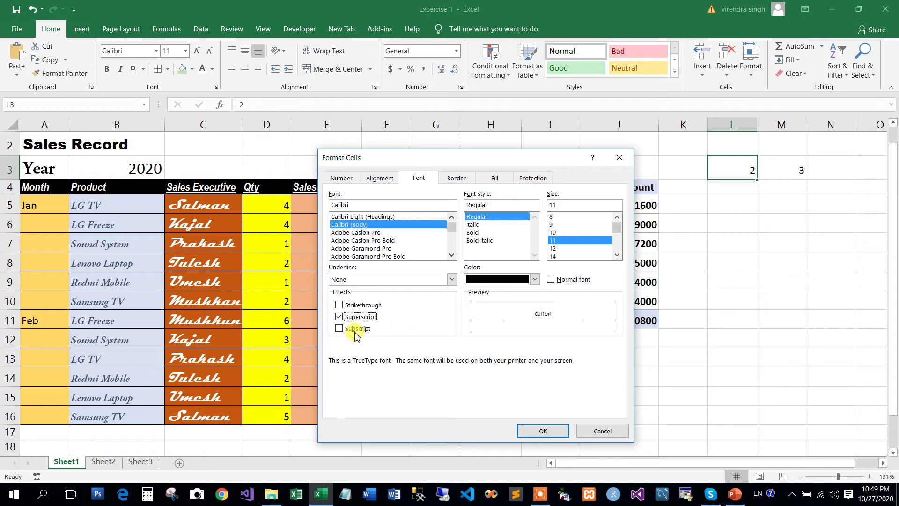
{"action": "left_click", "coordinate": [339, 317]}
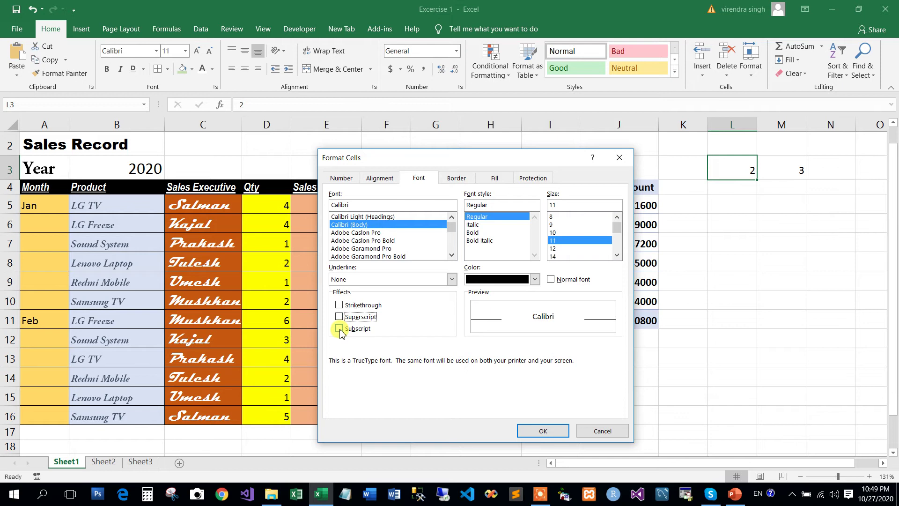
{"action": "left_click", "coordinate": [340, 329]}
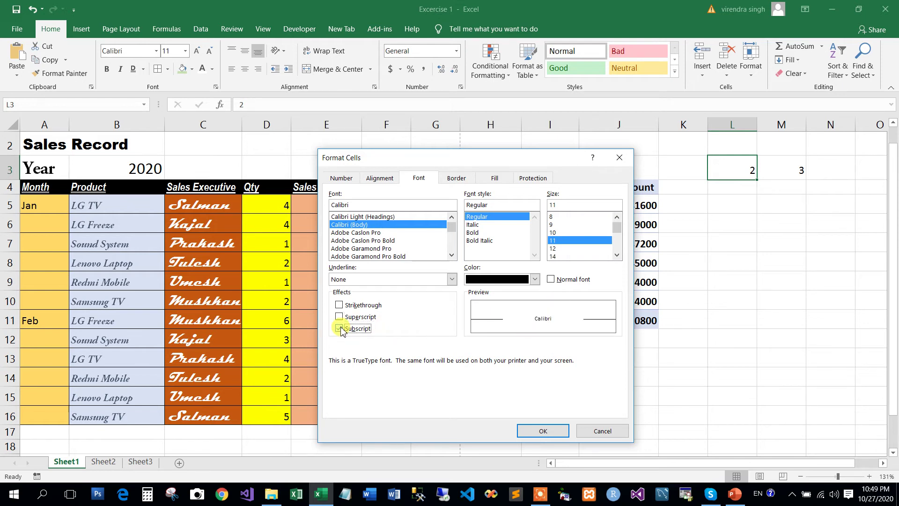
{"action": "left_click", "coordinate": [339, 330]}
{"action": "left_click", "coordinate": [339, 317]}
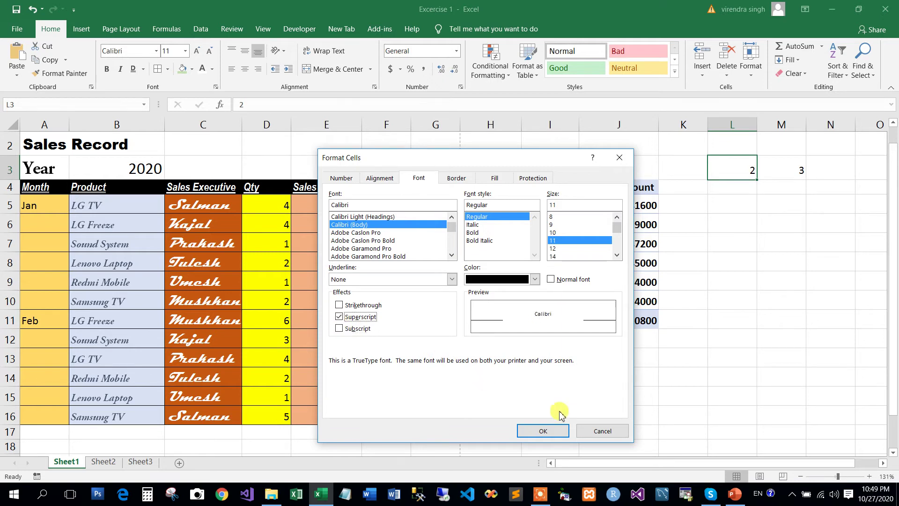
{"action": "left_click", "coordinate": [541, 430]}
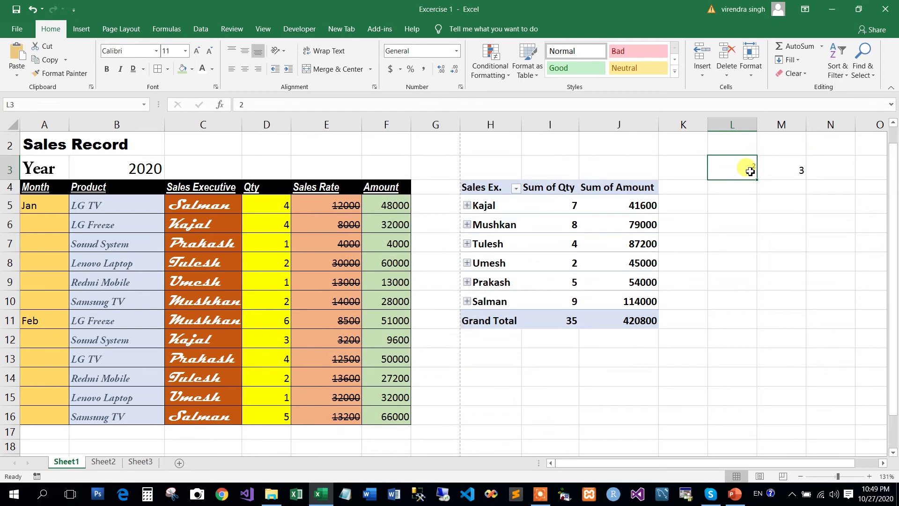
- Select M3 and tick Subscript in Format Cells for its 3
{"action": "left_click", "coordinate": [727, 208]}
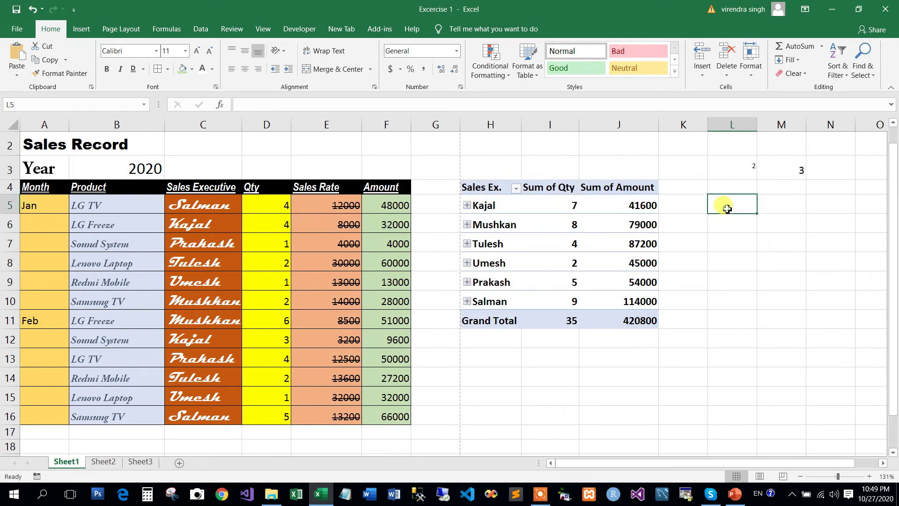
{"action": "left_click", "coordinate": [727, 166]}
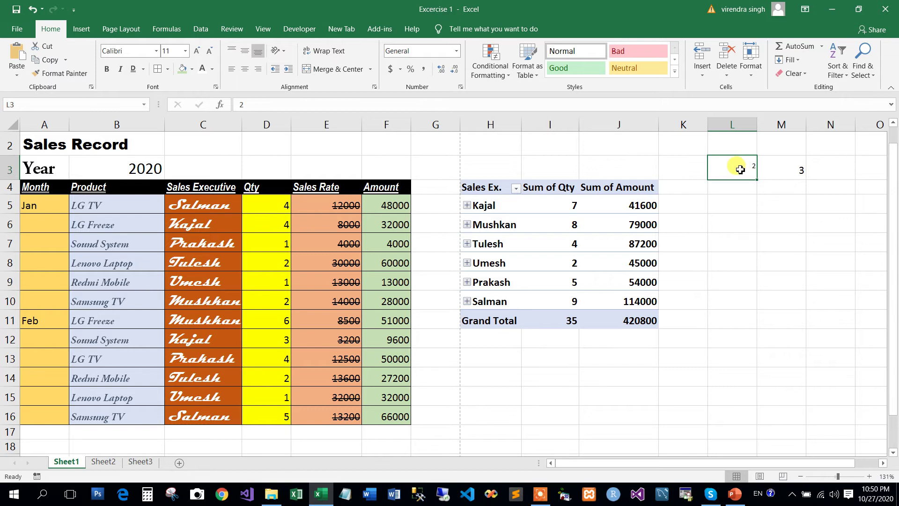
{"action": "left_click", "coordinate": [791, 170]}
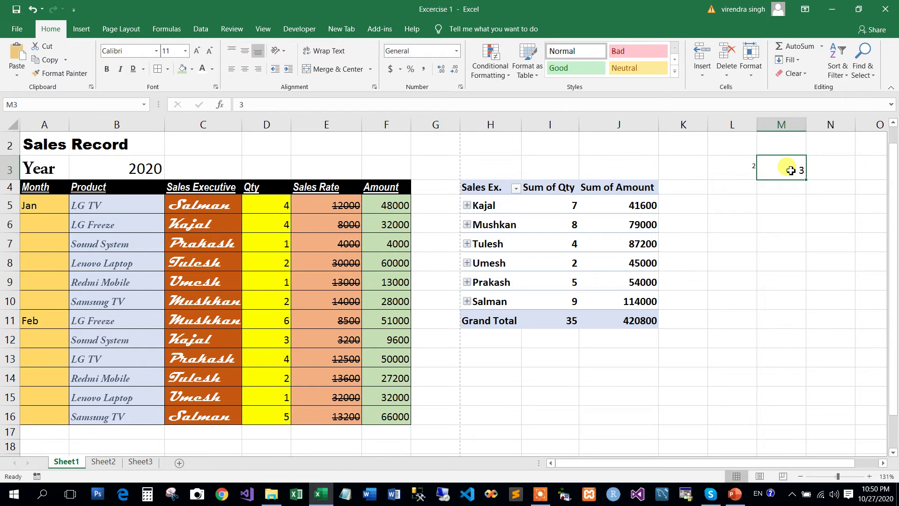
{"action": "left_click", "coordinate": [216, 86]}
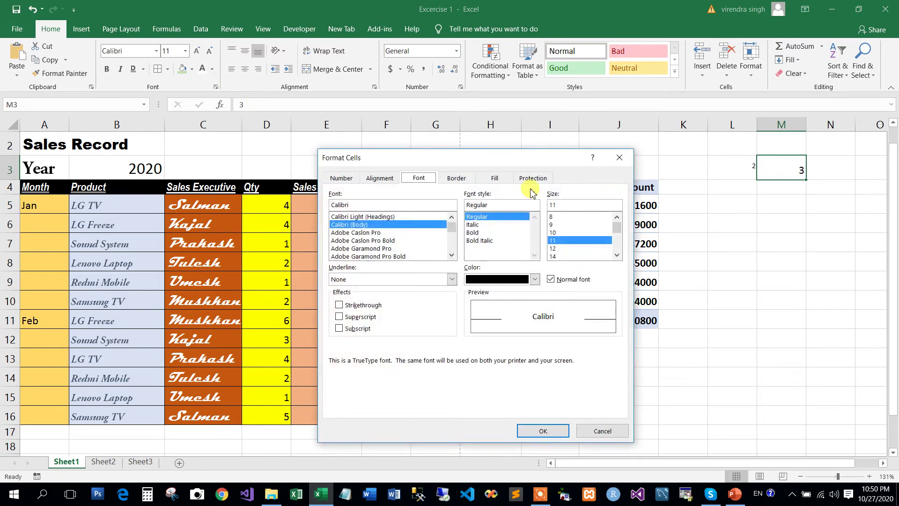
{"action": "left_click", "coordinate": [359, 330]}
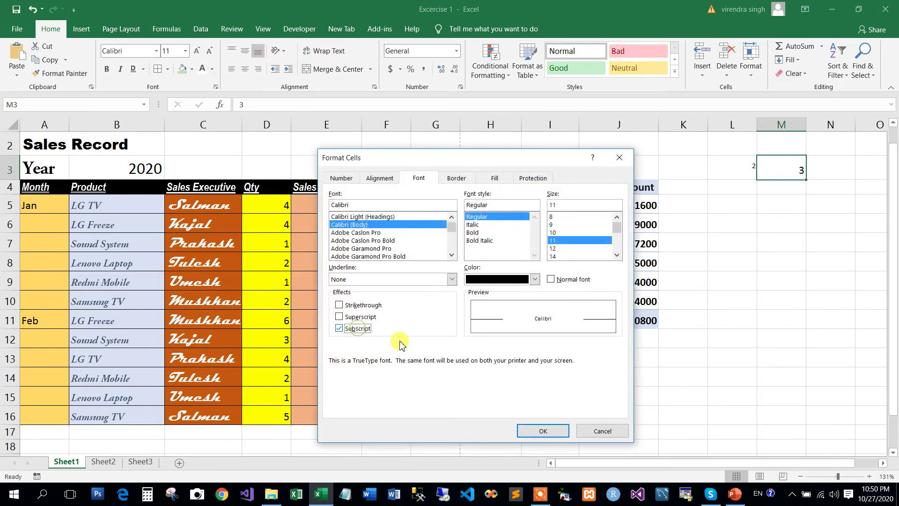
{"action": "left_click", "coordinate": [543, 431]}
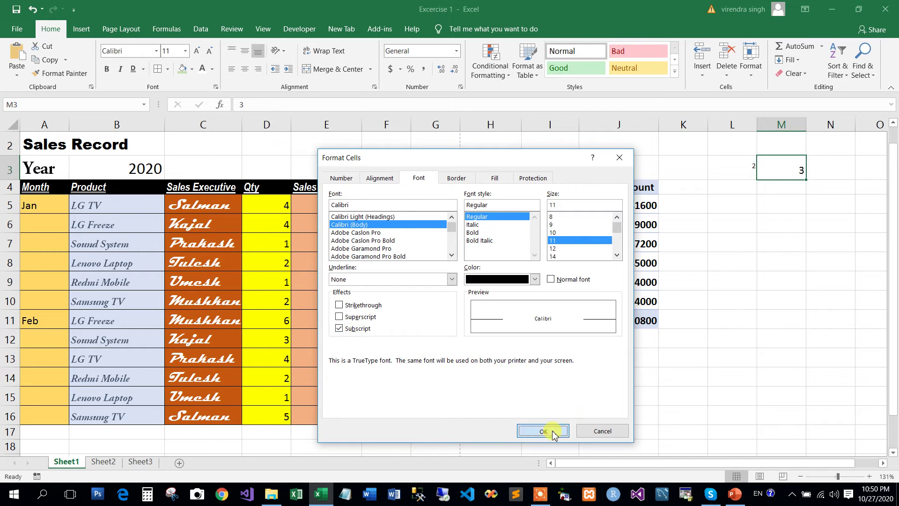
- Check the superscript 2 in L3 and the subscript 3 in M3 side by side
{"action": "left_click", "coordinate": [760, 204]}
{"action": "left_click", "coordinate": [737, 165]}
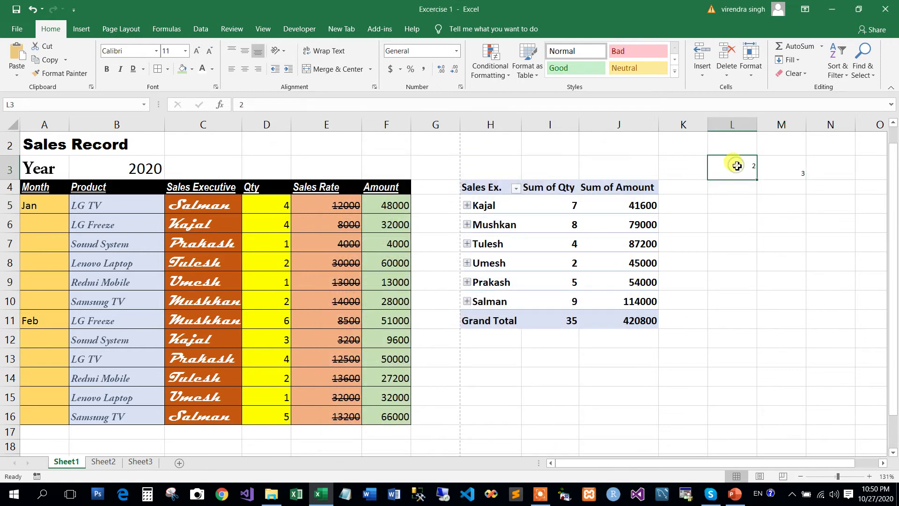
{"action": "left_click", "coordinate": [796, 168]}
{"action": "left_click", "coordinate": [738, 174]}
{"action": "left_click", "coordinate": [784, 171]}
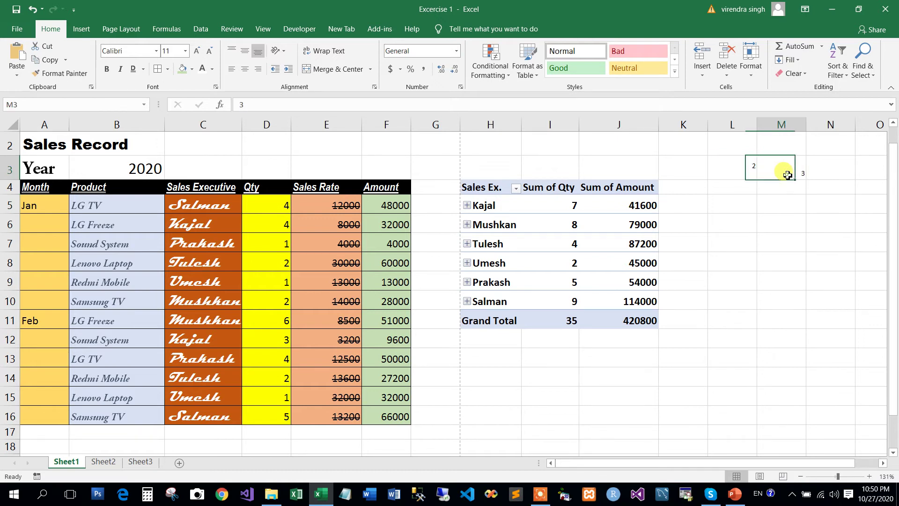
{"action": "left_click", "coordinate": [745, 175]}
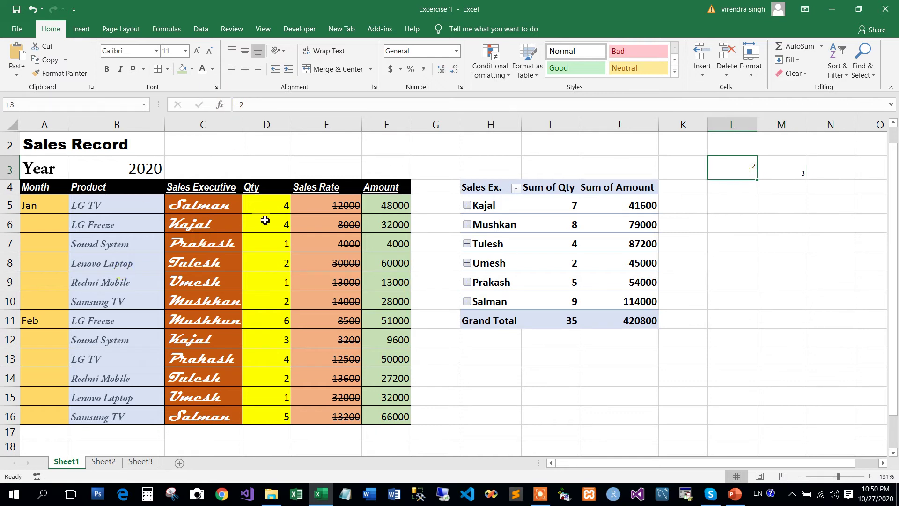
- Check D5's font settings and close them without making changes
{"action": "left_click", "coordinate": [280, 206]}
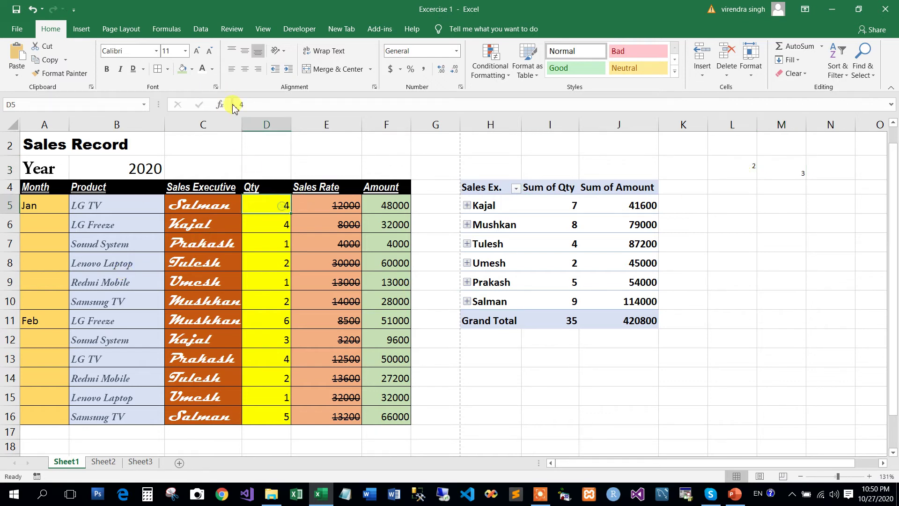
{"action": "left_click", "coordinate": [216, 87]}
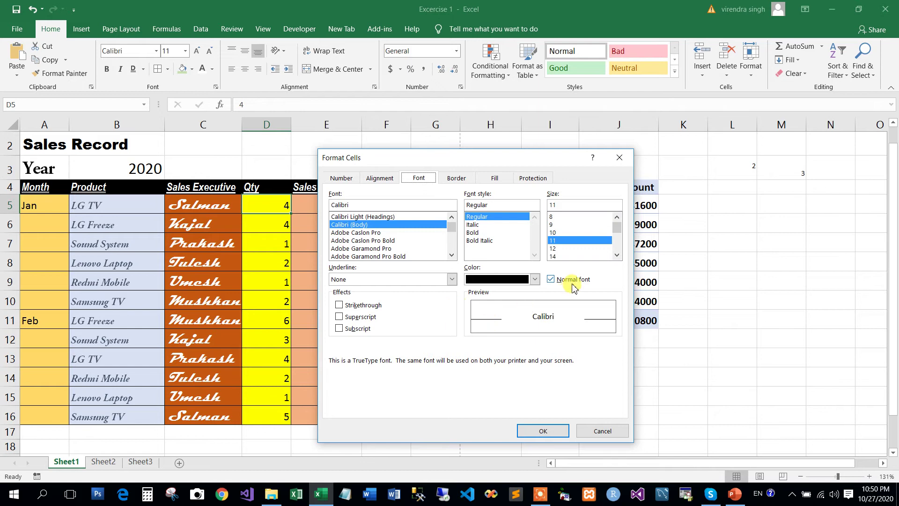
{"action": "left_click", "coordinate": [589, 431]}
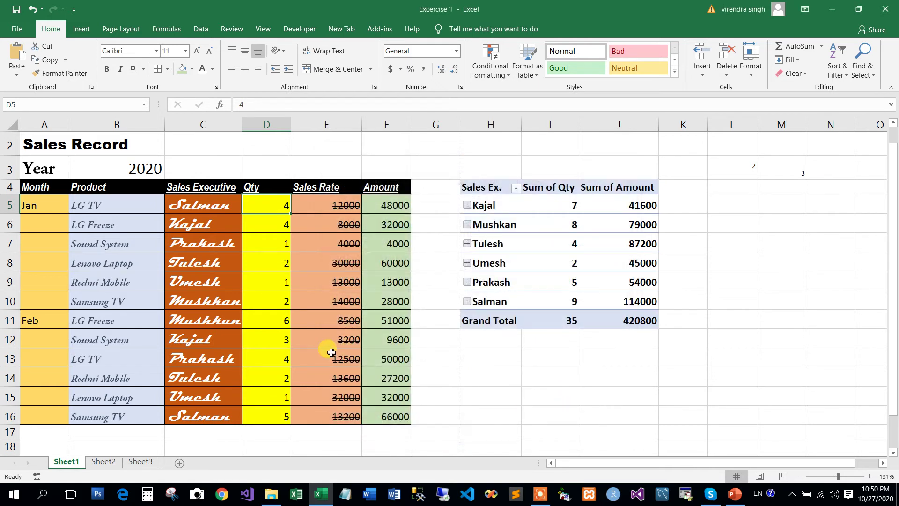
- Reset the Sales Executive names in C5:C16 to the Normal font: plain Calibri 11, black
{"action": "left_click_drag", "start_coordinate": [203, 213], "coordinate": [192, 414]}
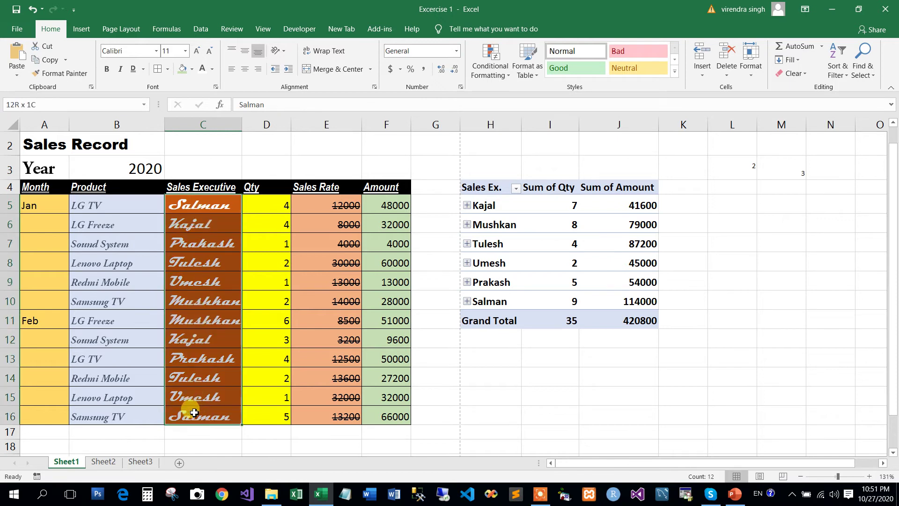
{"action": "left_click", "coordinate": [216, 88]}
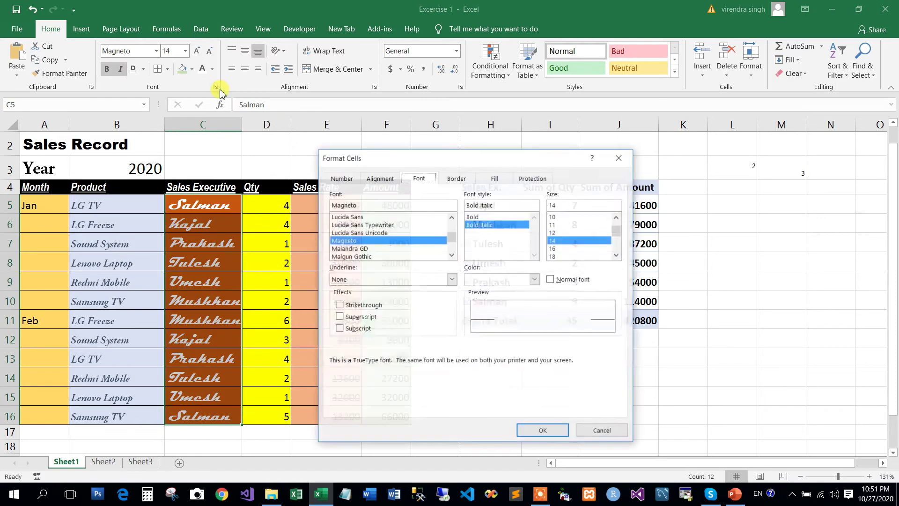
{"action": "left_click", "coordinate": [552, 279]}
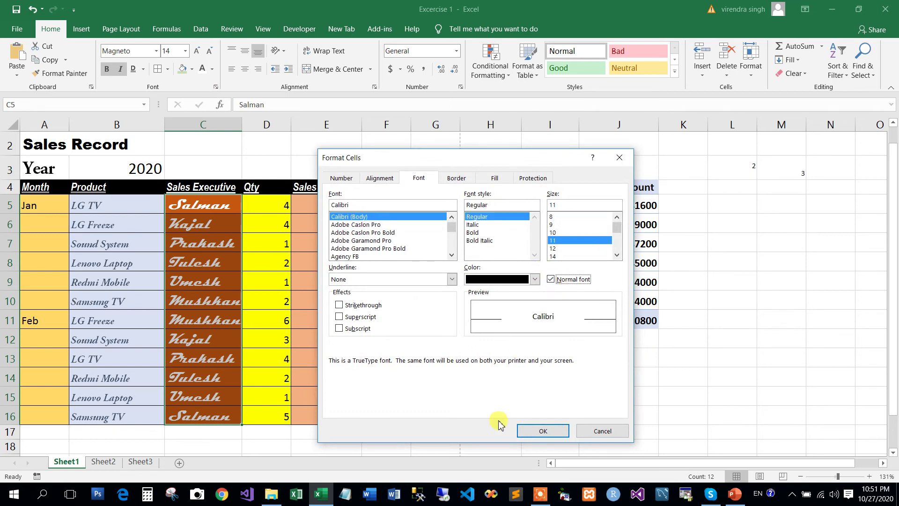
{"action": "left_click", "coordinate": [532, 431]}
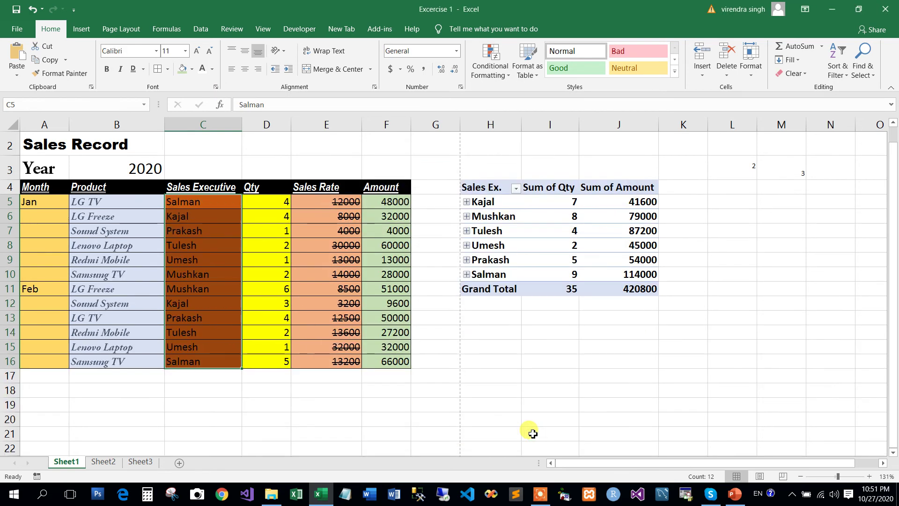
{"action": "left_click", "coordinate": [208, 221]}
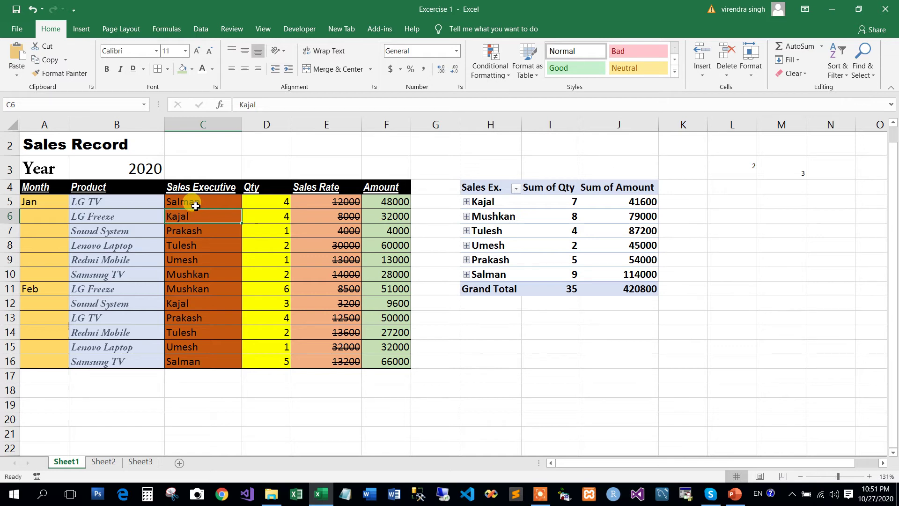
{"action": "mouse_move", "coordinate": [198, 202]}
{"action": "left_mouse_down"}
{"action": "mouse_move", "coordinate": [198, 329]}
{"action": "mouse_move", "coordinate": [187, 353]}
{"action": "left_mouse_up"}
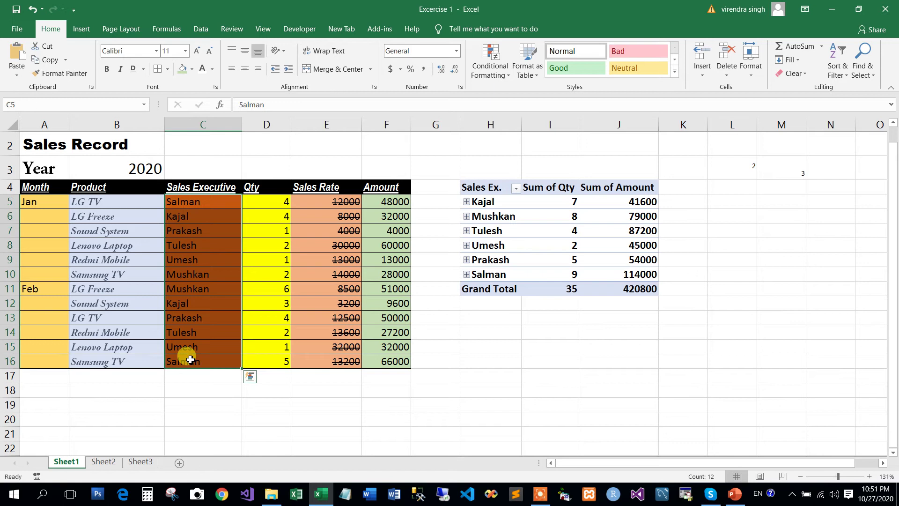
{"action": "left_click", "coordinate": [191, 330]}
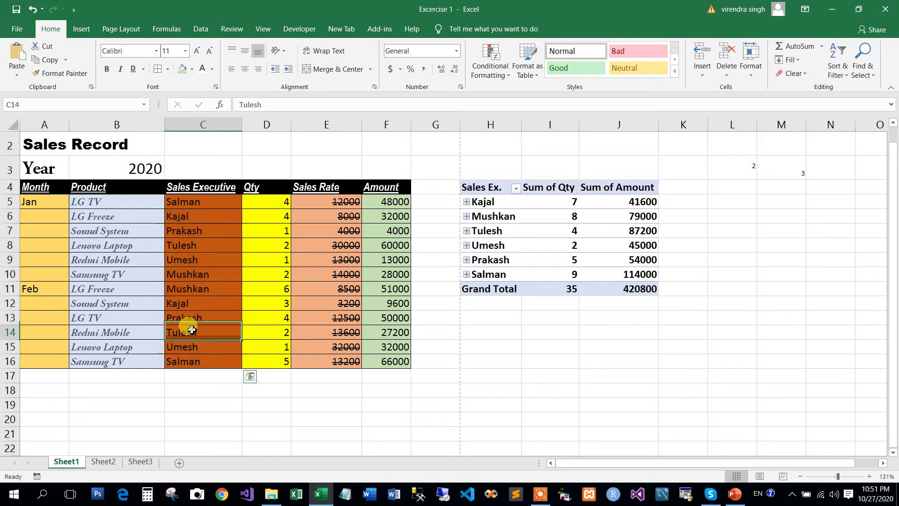
{"action": "left_click", "coordinate": [216, 87]}
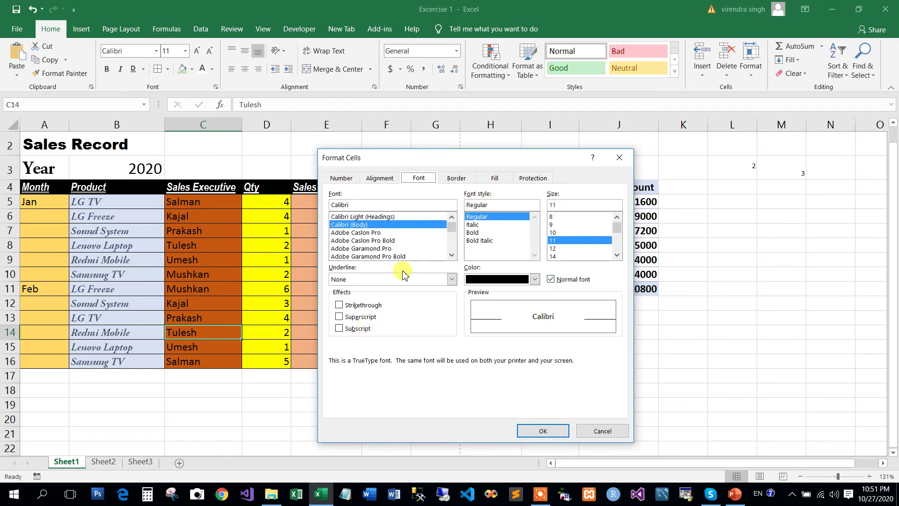
{"action": "left_click", "coordinate": [456, 179]}
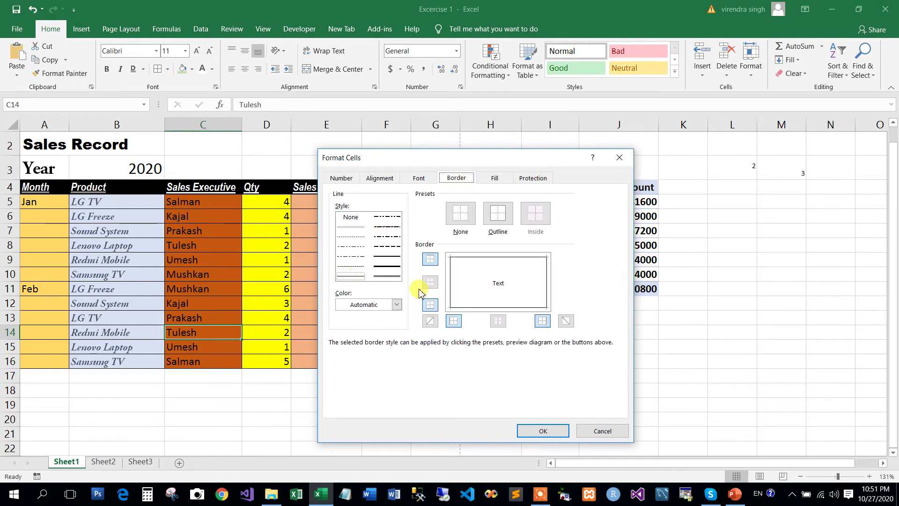
{"action": "left_click", "coordinate": [596, 432]}
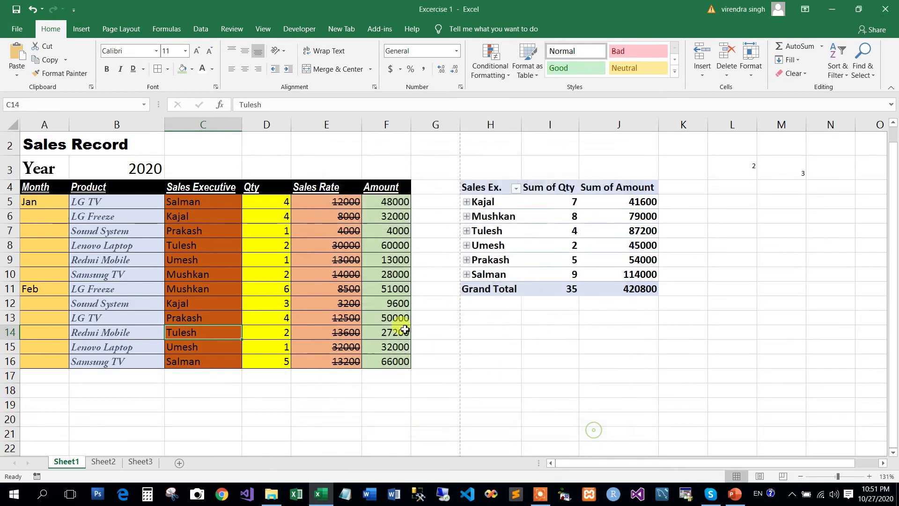
- Select the Mushkan pivot row H6:J6 and choose the thick solid border line style
{"action": "mouse_move", "coordinate": [485, 201]}
{"action": "left_mouse_down"}
{"action": "mouse_move", "coordinate": [600, 259]}
{"action": "mouse_move", "coordinate": [593, 203]}
{"action": "left_mouse_up"}
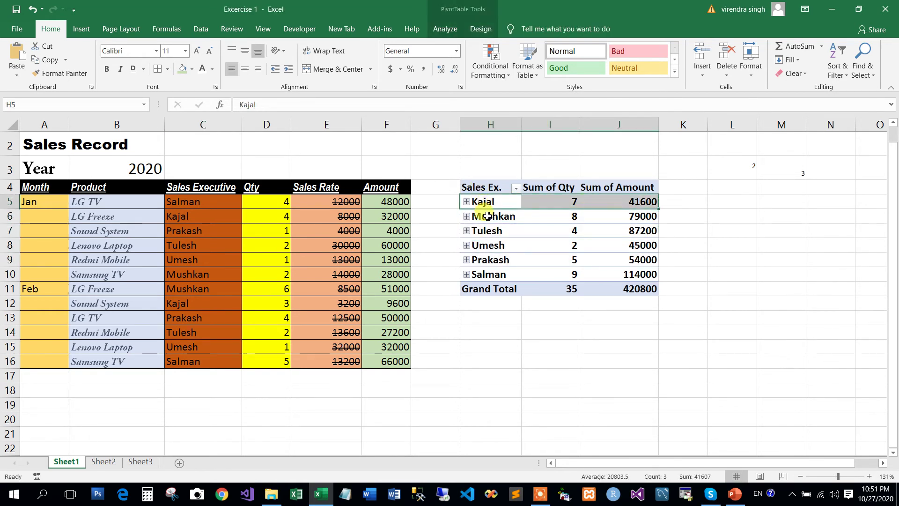
{"action": "left_click_drag", "start_coordinate": [489, 216], "coordinate": [595, 222]}
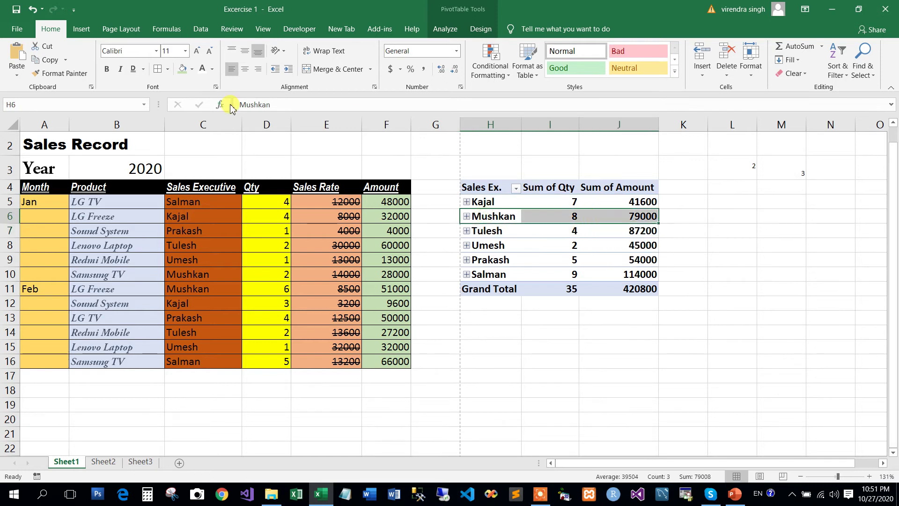
{"action": "left_click", "coordinate": [216, 86]}
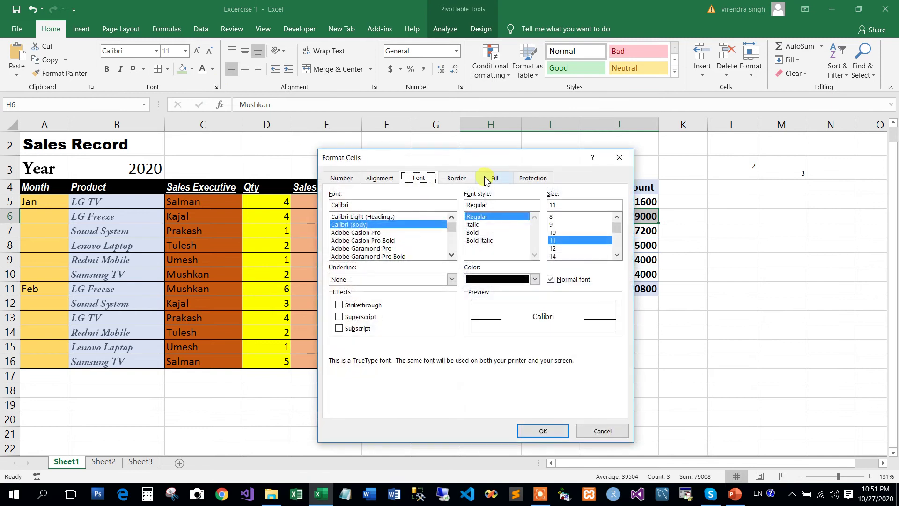
{"action": "left_click", "coordinate": [471, 180]}
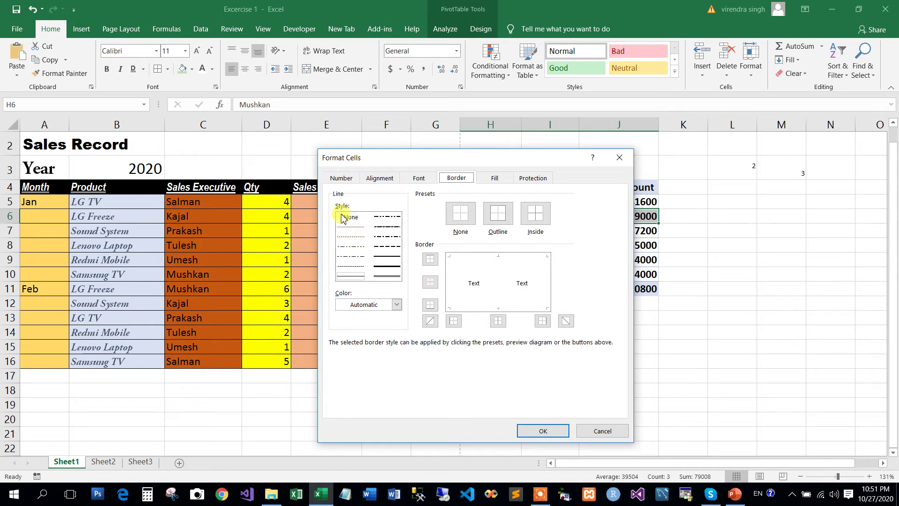
{"action": "left_click", "coordinate": [351, 228]}
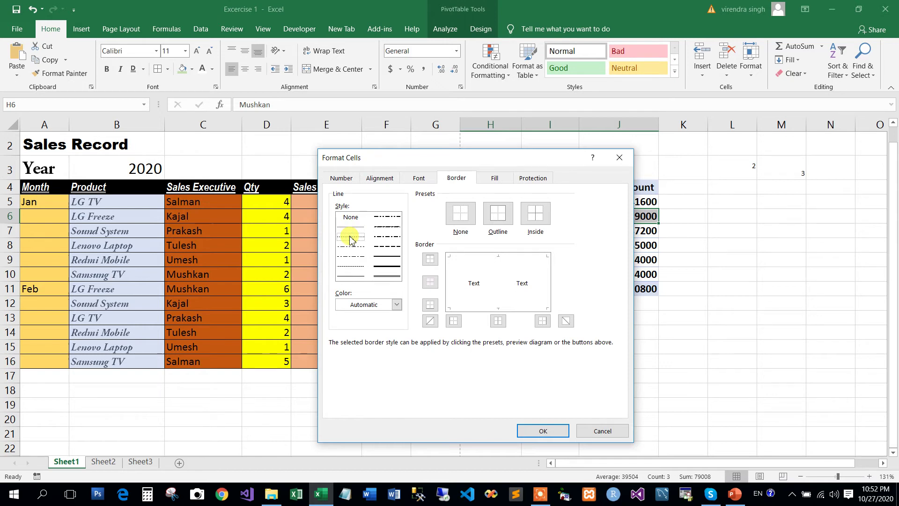
{"action": "left_click", "coordinate": [350, 249]}
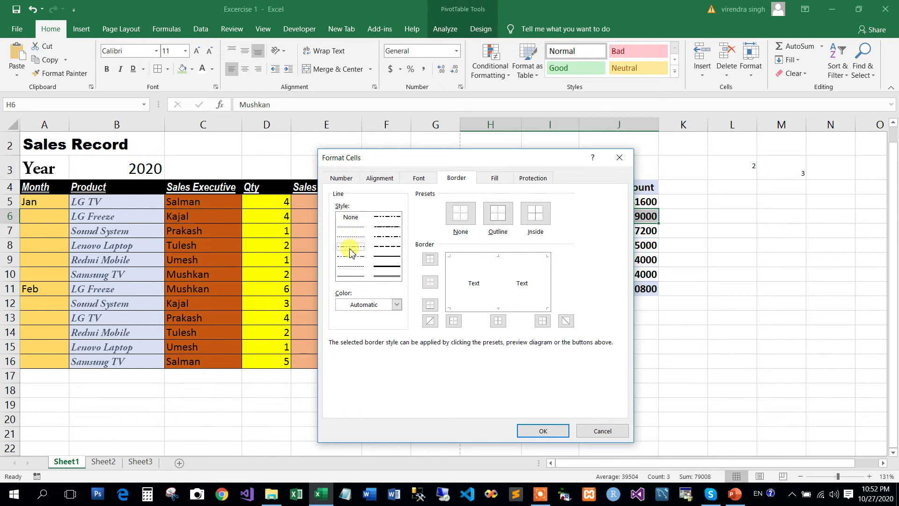
{"action": "left_click", "coordinate": [387, 228]}
{"action": "left_click", "coordinate": [387, 246]}
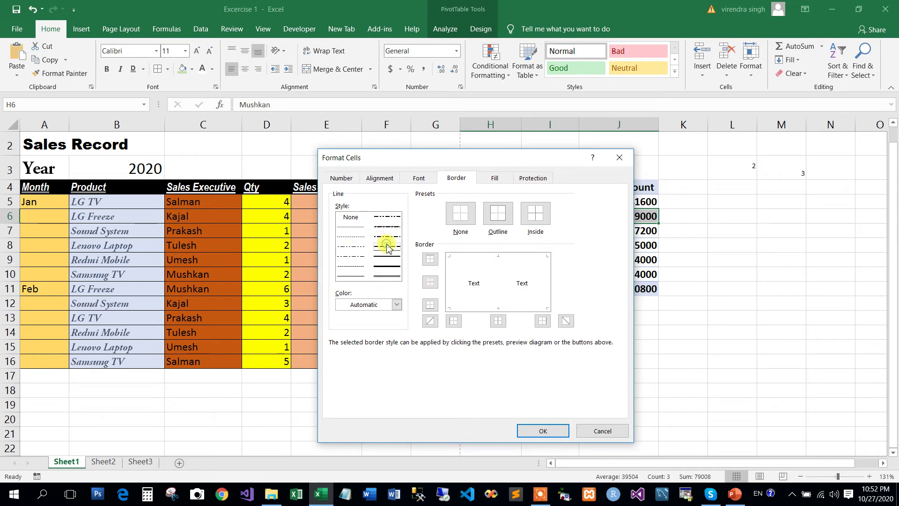
{"action": "left_click", "coordinate": [387, 268]}
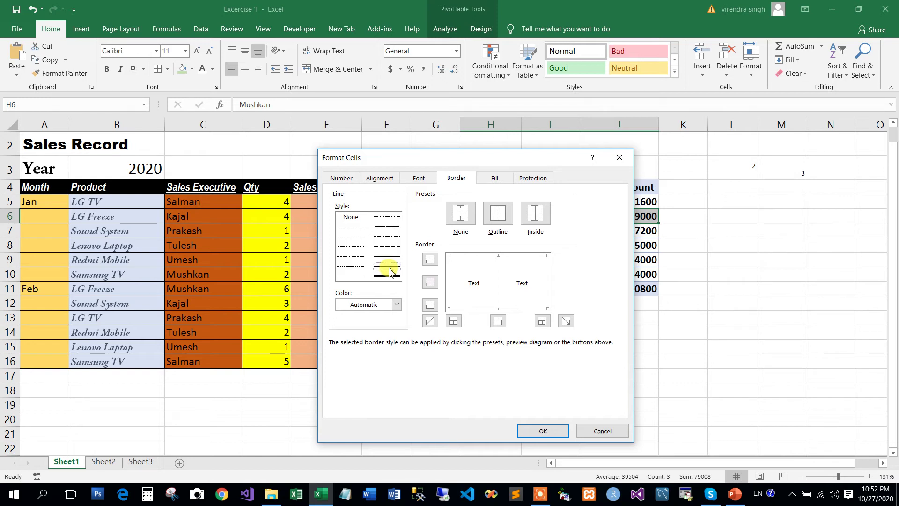
- Apply a thick red bottom border to the Mushkan row, then reselect the row
{"action": "left_click", "coordinate": [397, 305]}
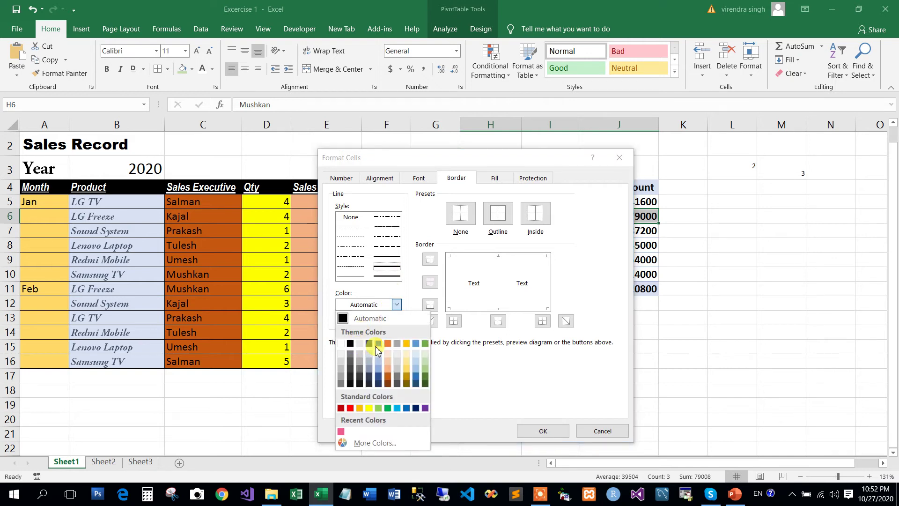
{"action": "left_click", "coordinate": [351, 407]}
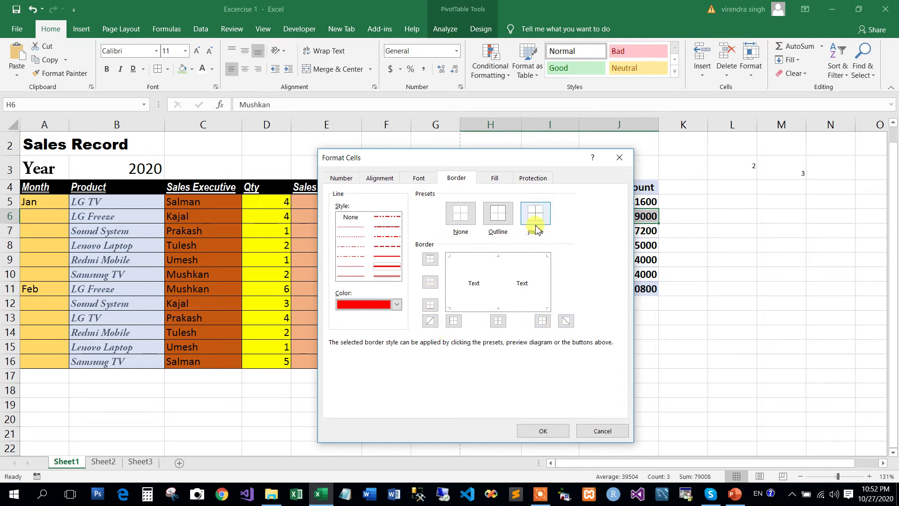
{"action": "left_click", "coordinate": [431, 261]}
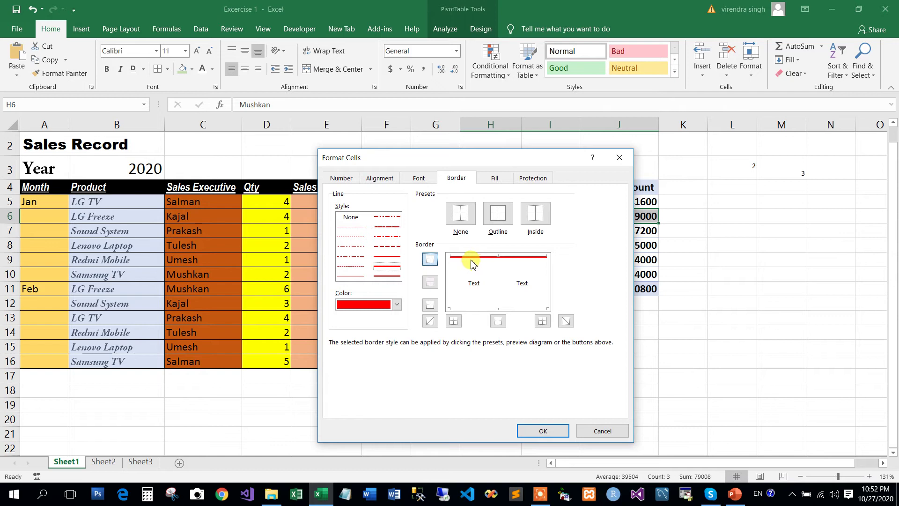
{"action": "left_click", "coordinate": [432, 261]}
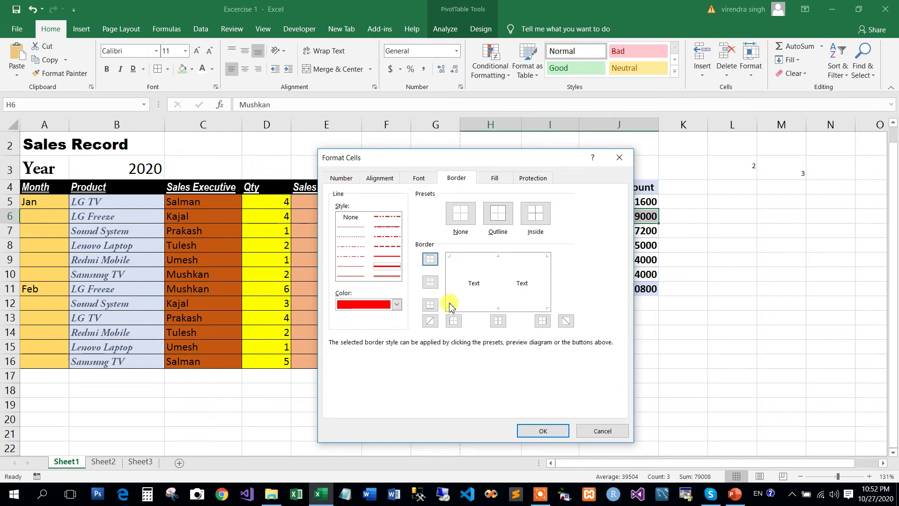
{"action": "left_click", "coordinate": [431, 305]}
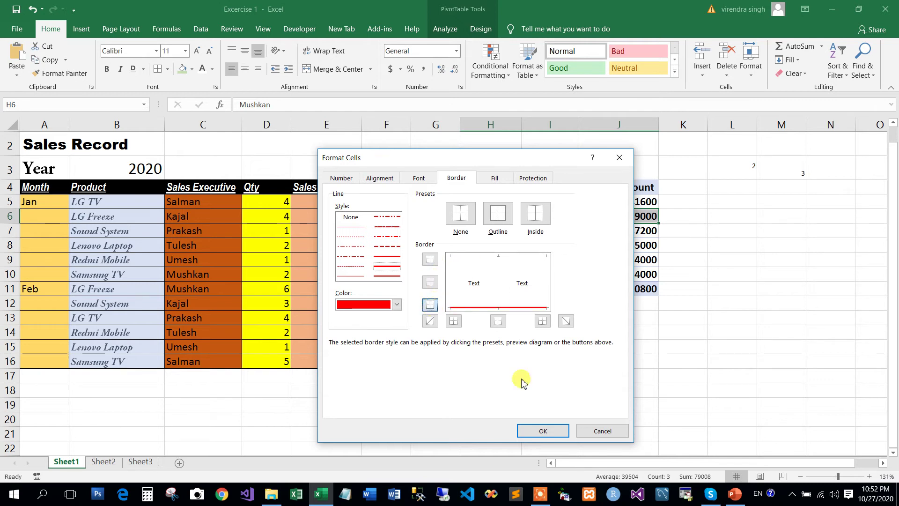
{"action": "left_click", "coordinate": [534, 430]}
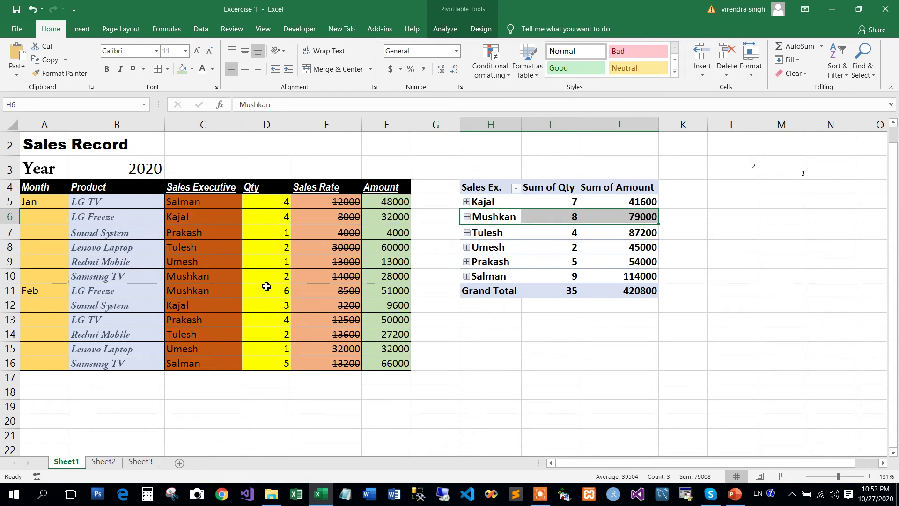
{"action": "left_click", "coordinate": [527, 261]}
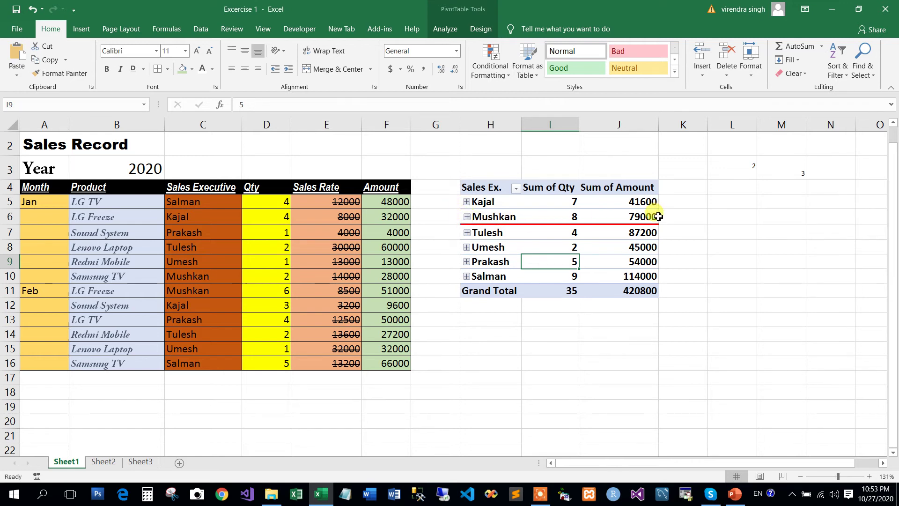
{"action": "mouse_move", "coordinate": [494, 216]}
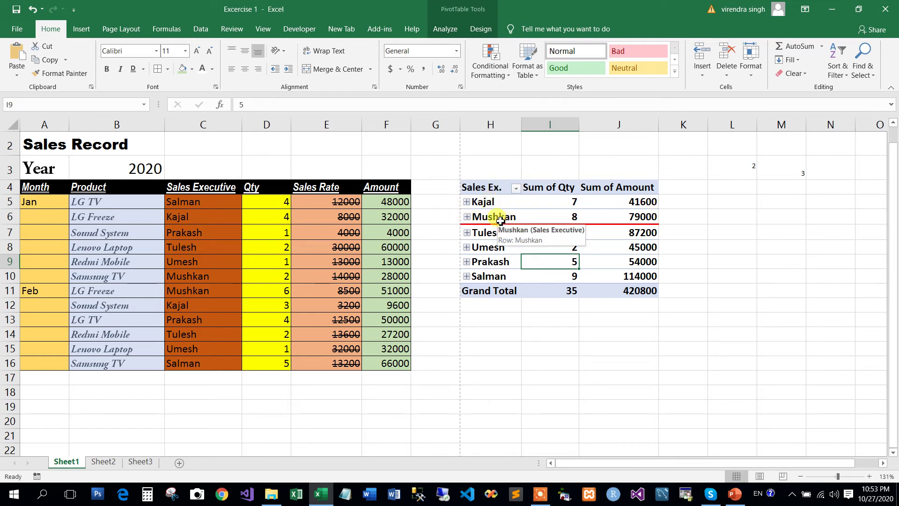
{"action": "left_click_drag", "start_coordinate": [499, 218], "coordinate": [596, 220]}
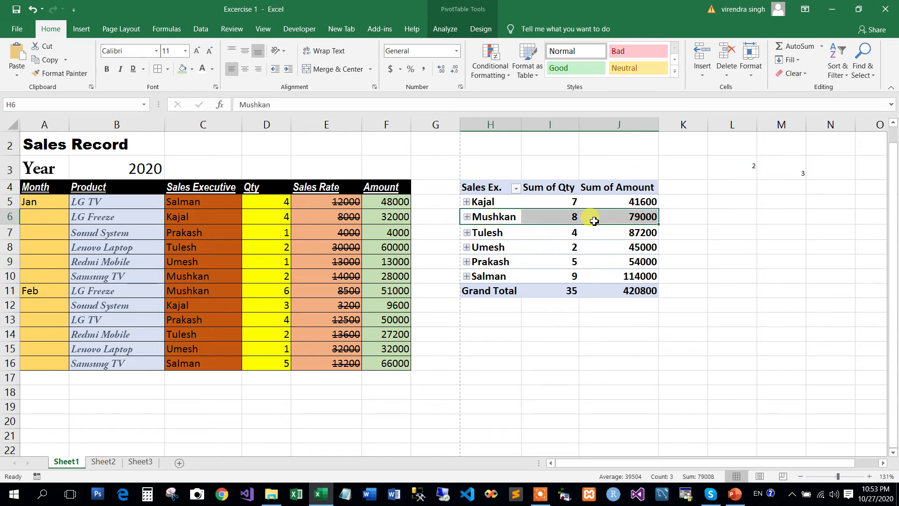
- Add red left, right and top borders to complete a thick red outline around the Mushkan row
{"action": "left_click", "coordinate": [215, 88]}
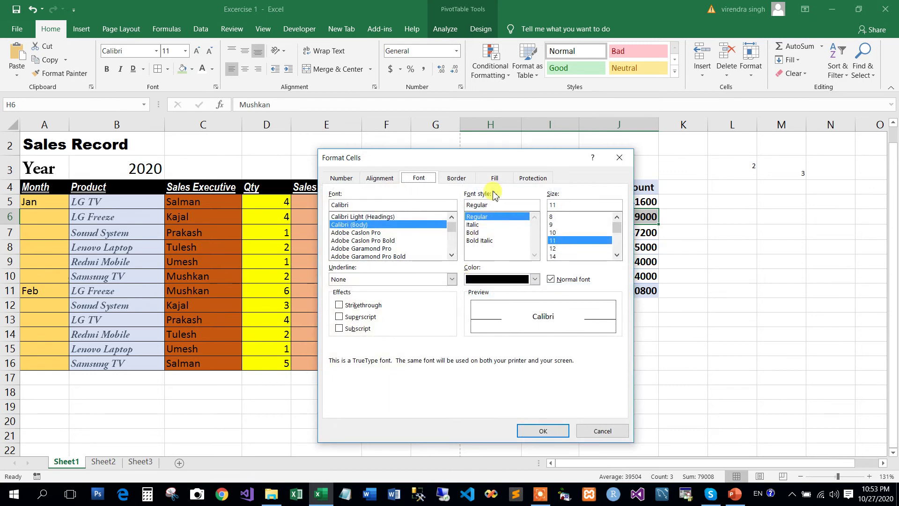
{"action": "left_click", "coordinate": [456, 177]}
{"action": "left_click", "coordinate": [464, 306]}
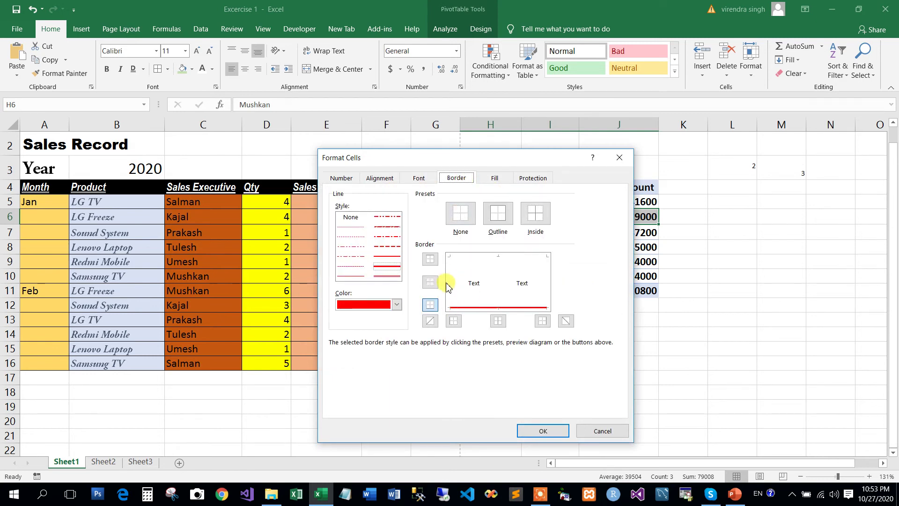
{"action": "left_click", "coordinate": [452, 324]}
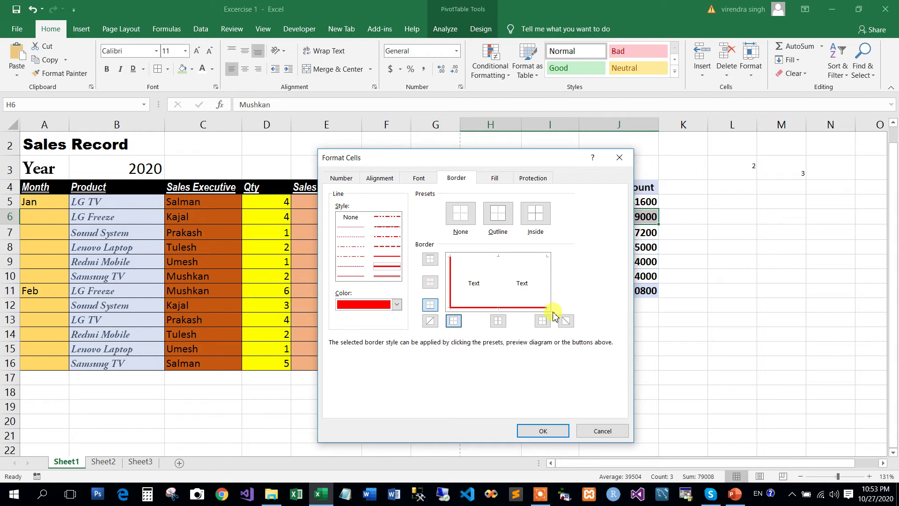
{"action": "left_click", "coordinate": [543, 323]}
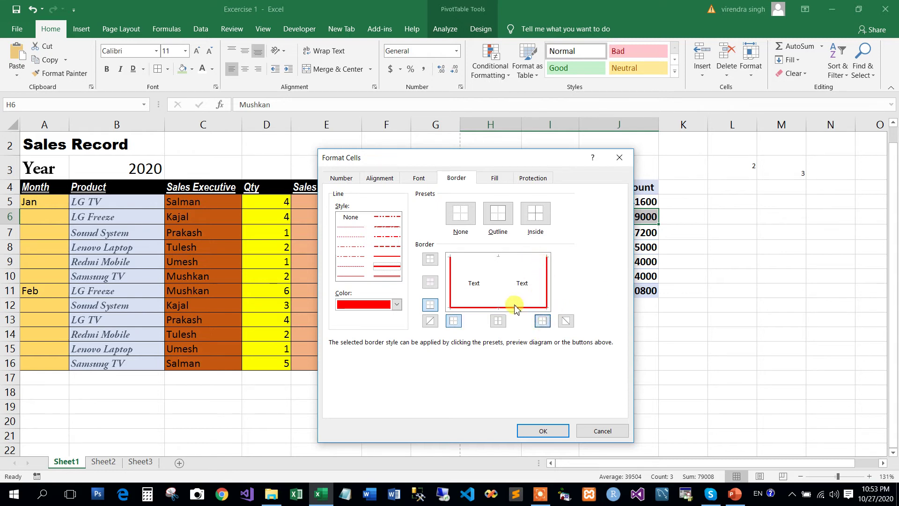
{"action": "left_click", "coordinate": [432, 264]}
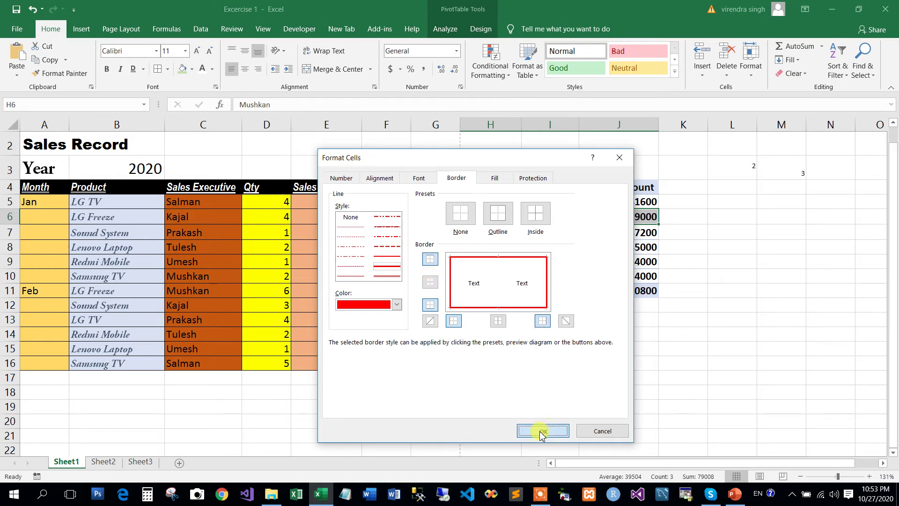
{"action": "left_click", "coordinate": [542, 430]}
{"action": "left_click", "coordinate": [559, 349]}
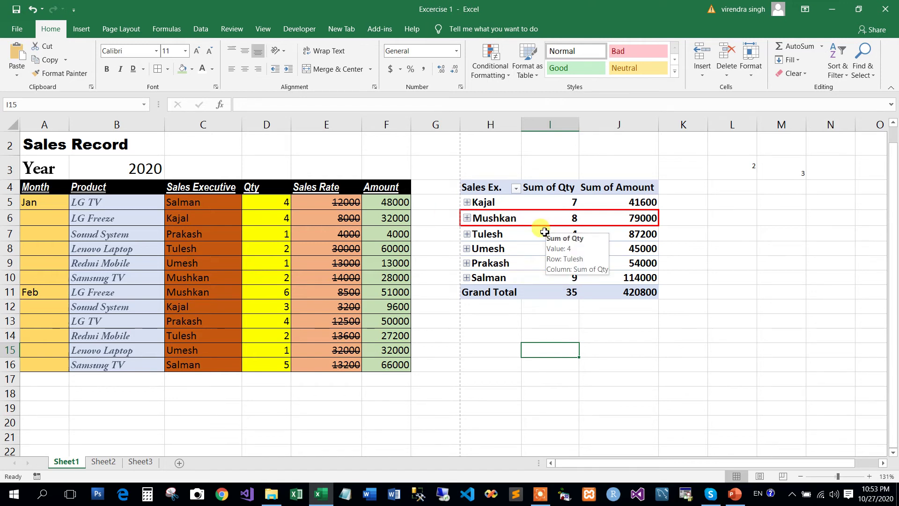
{"action": "left_click", "coordinate": [495, 216]}
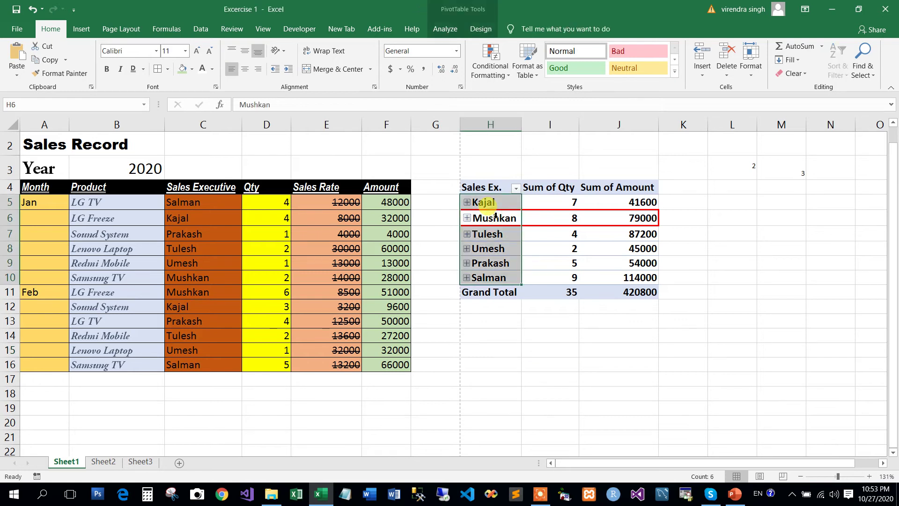
- Replace the red outline on H6:J6 with thin black All Borders
{"action": "left_click", "coordinate": [534, 276]}
{"action": "left_click_drag", "start_coordinate": [487, 220], "coordinate": [613, 220]}
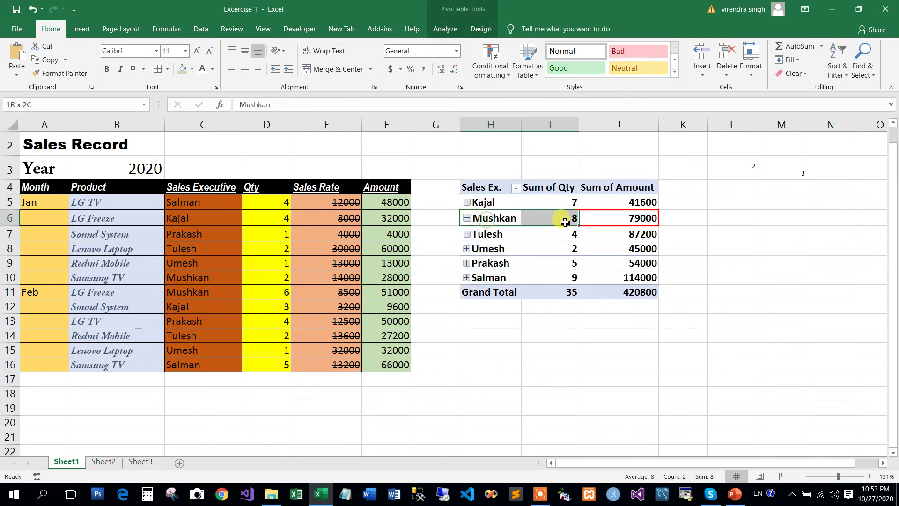
{"action": "left_click", "coordinate": [566, 276]}
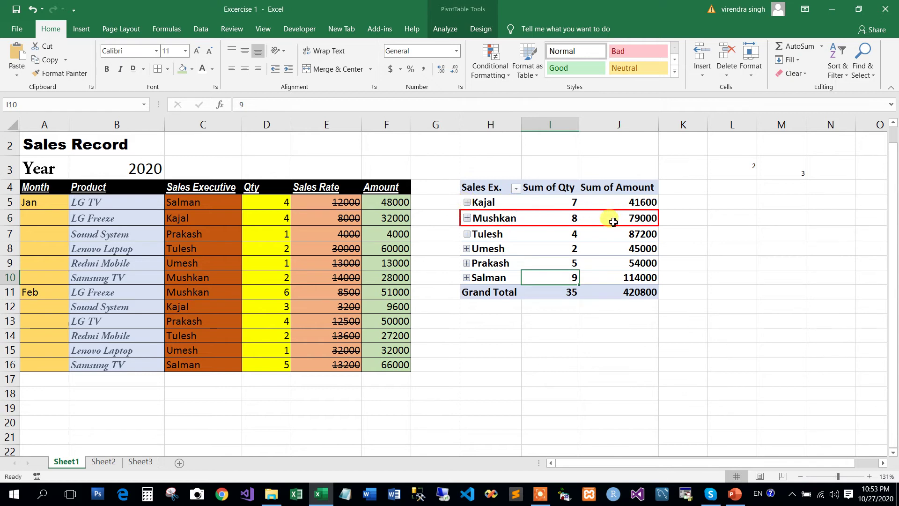
{"action": "left_click", "coordinate": [510, 218]}
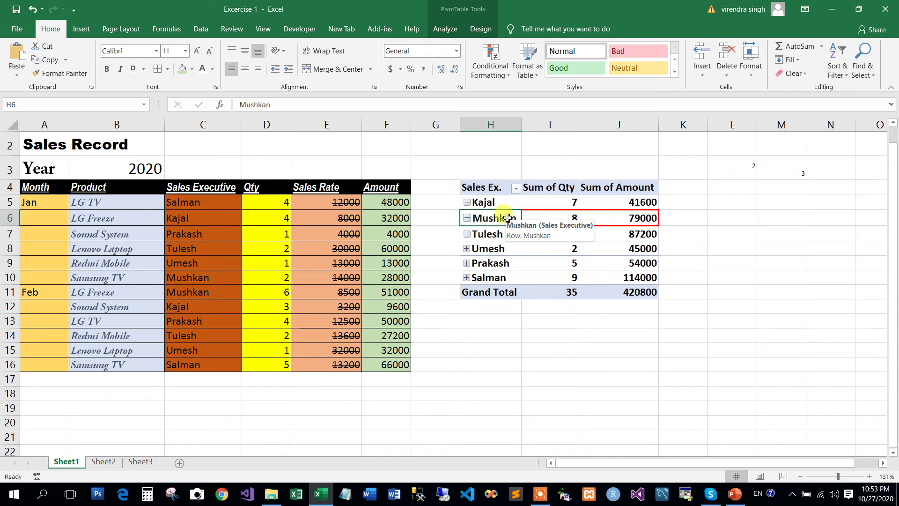
{"action": "left_click_drag", "start_coordinate": [508, 218], "coordinate": [608, 220]}
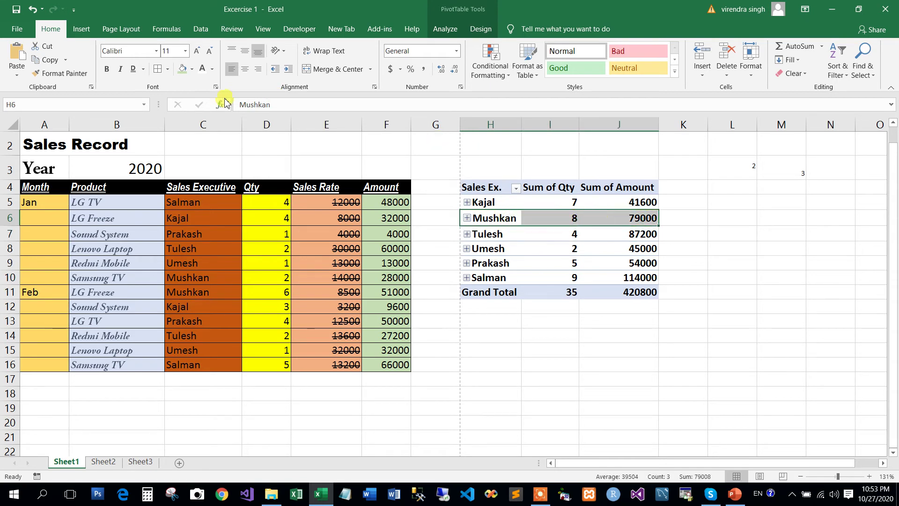
{"action": "left_click", "coordinate": [167, 70]}
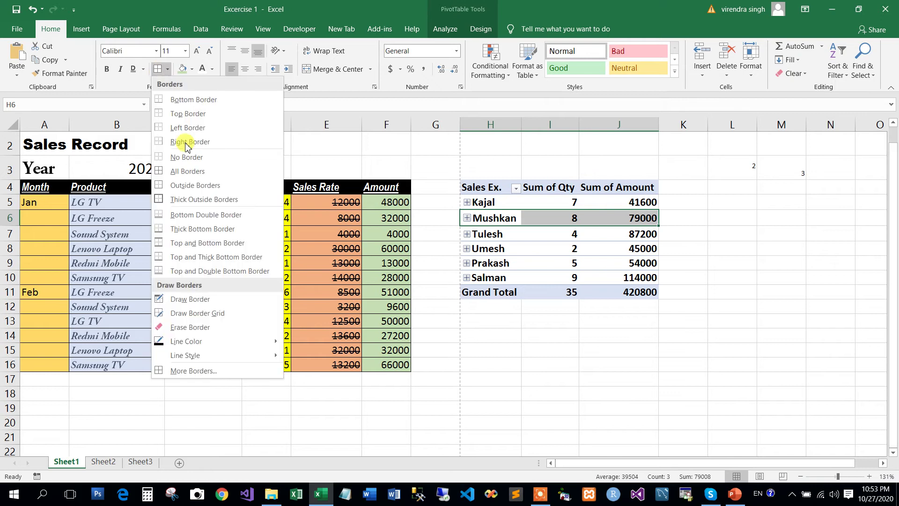
{"action": "left_click", "coordinate": [185, 171]}
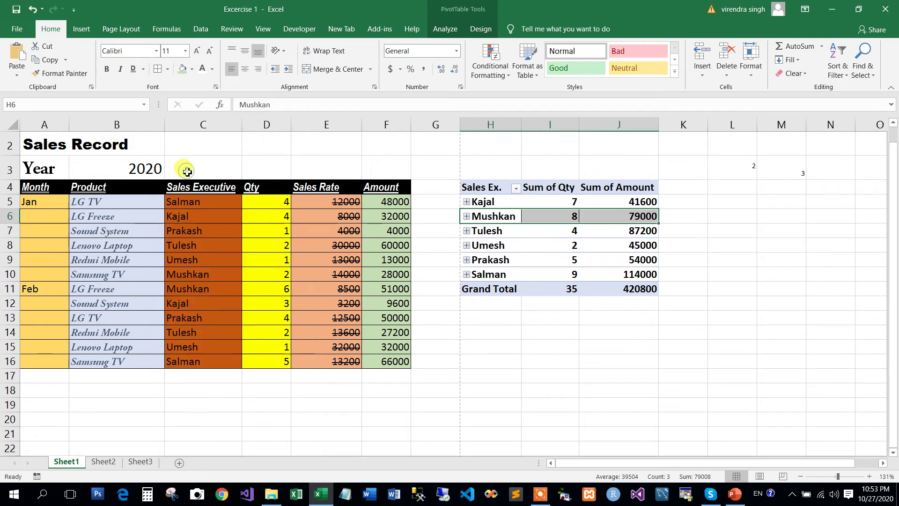
{"action": "left_click", "coordinate": [524, 277]}
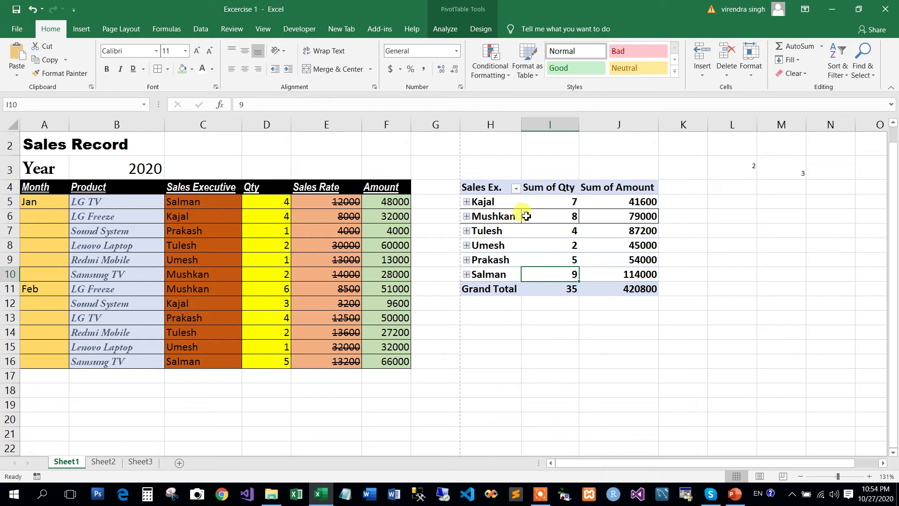
{"action": "left_click_drag", "start_coordinate": [500, 217], "coordinate": [609, 220]}
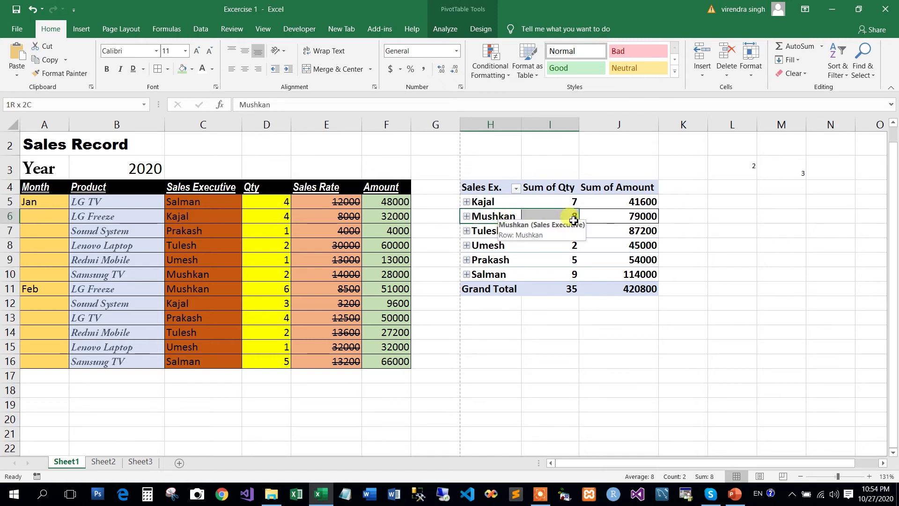
- For the Mushkan row, try None, inside and diagonal borders, ending with only top and bottom set
{"action": "left_click", "coordinate": [215, 86]}
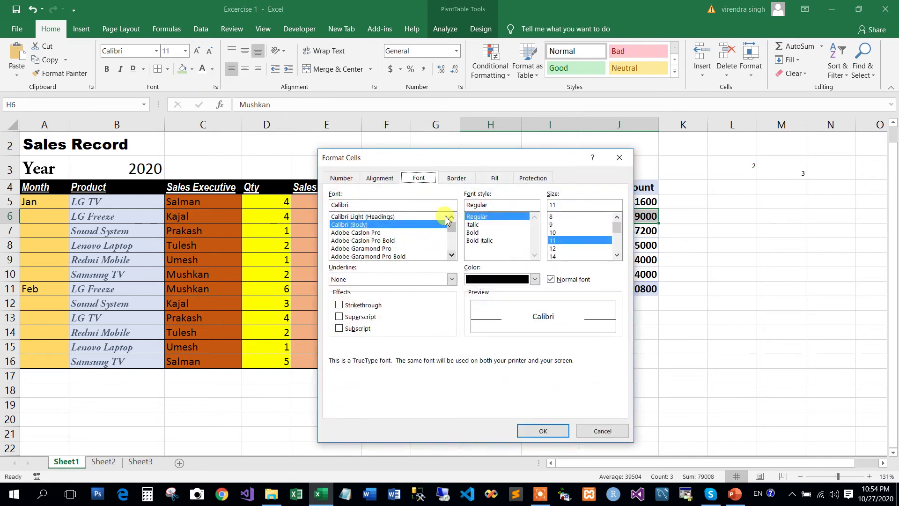
{"action": "left_click", "coordinate": [457, 178]}
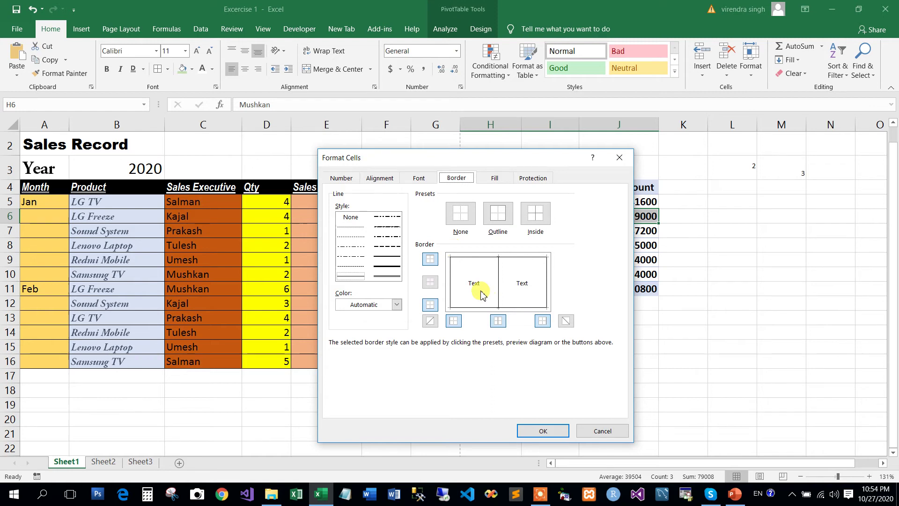
{"action": "left_click", "coordinate": [457, 220]}
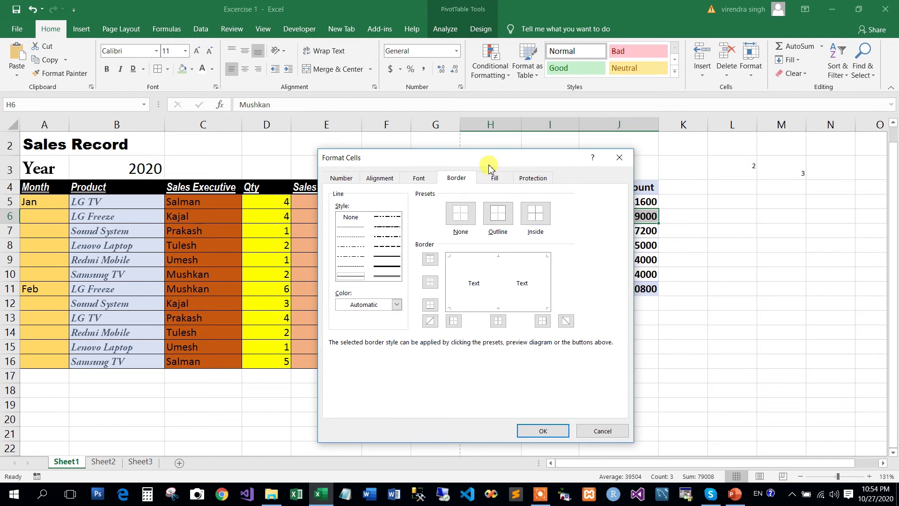
{"action": "left_click_drag", "start_coordinate": [490, 162], "coordinate": [326, 160]}
{"action": "left_click", "coordinate": [378, 216]}
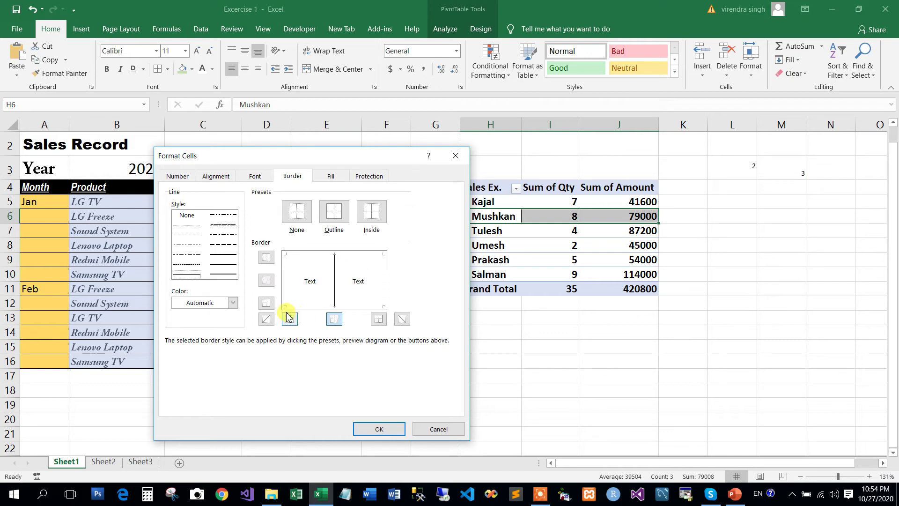
{"action": "left_click", "coordinate": [267, 320]}
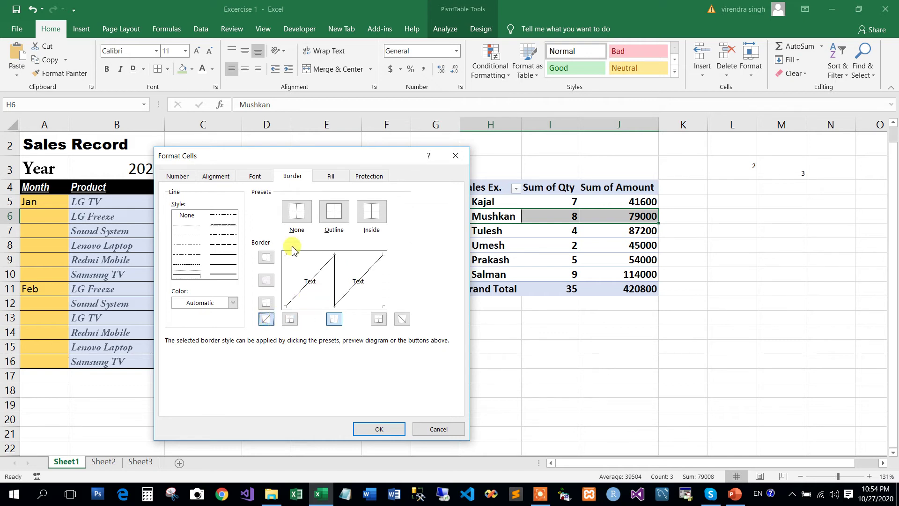
{"action": "left_click", "coordinate": [297, 211]}
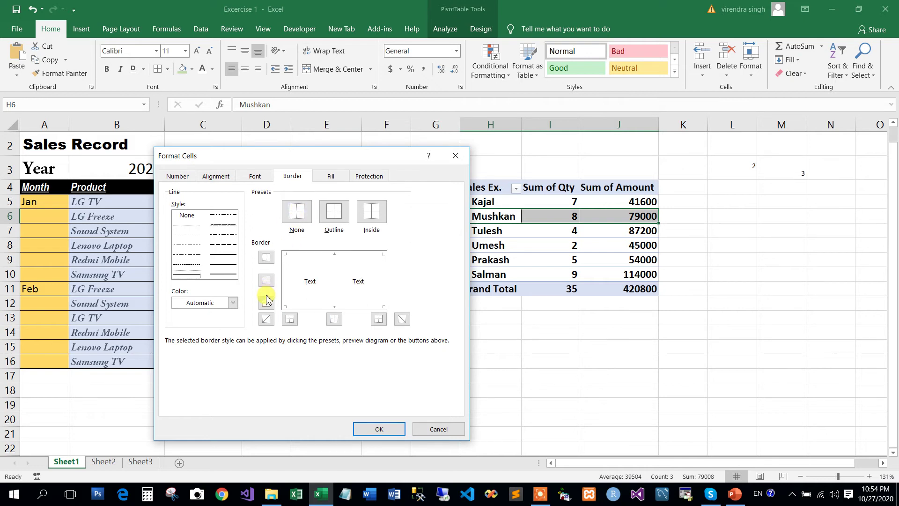
{"action": "left_click", "coordinate": [266, 257]}
{"action": "left_click", "coordinate": [267, 303]}
- Apply a thick red outline plus both red diagonals forming an X across the Mushkan row
{"action": "left_click", "coordinate": [223, 264]}
{"action": "left_click", "coordinate": [233, 303]}
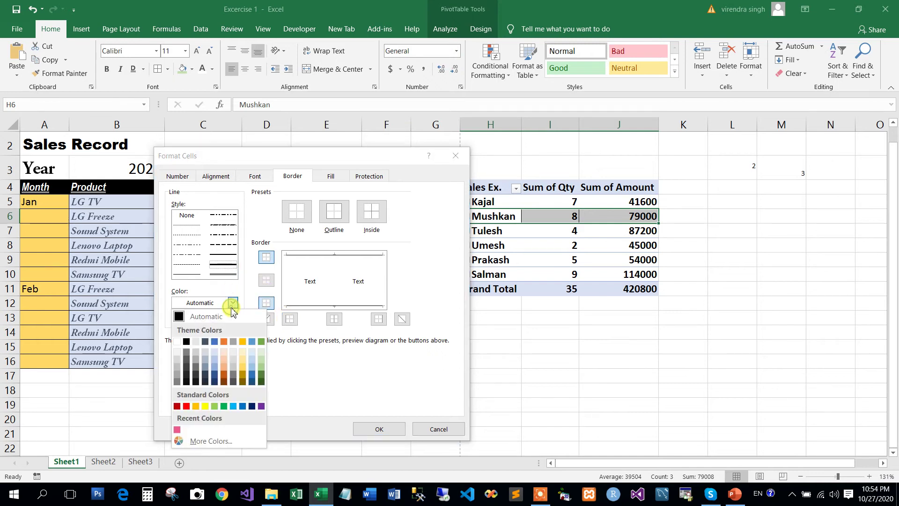
{"action": "left_click", "coordinate": [186, 406]}
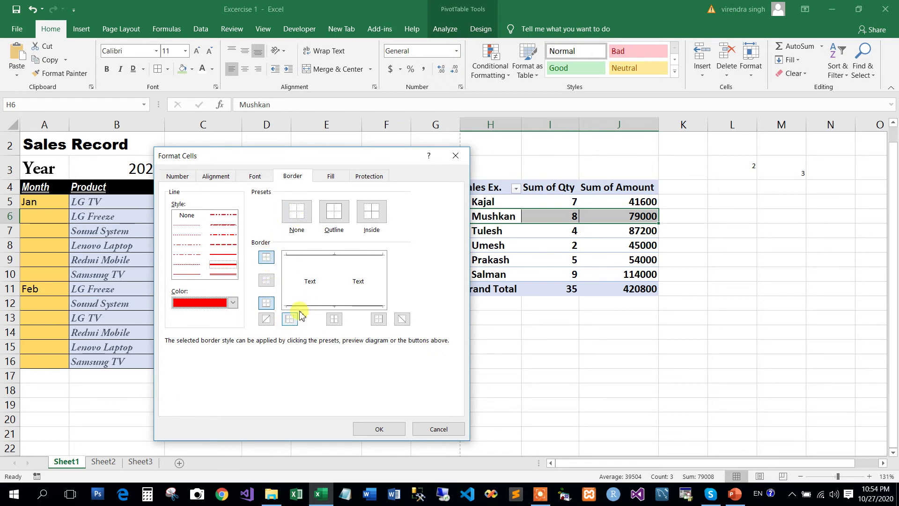
{"action": "left_click", "coordinate": [297, 211]}
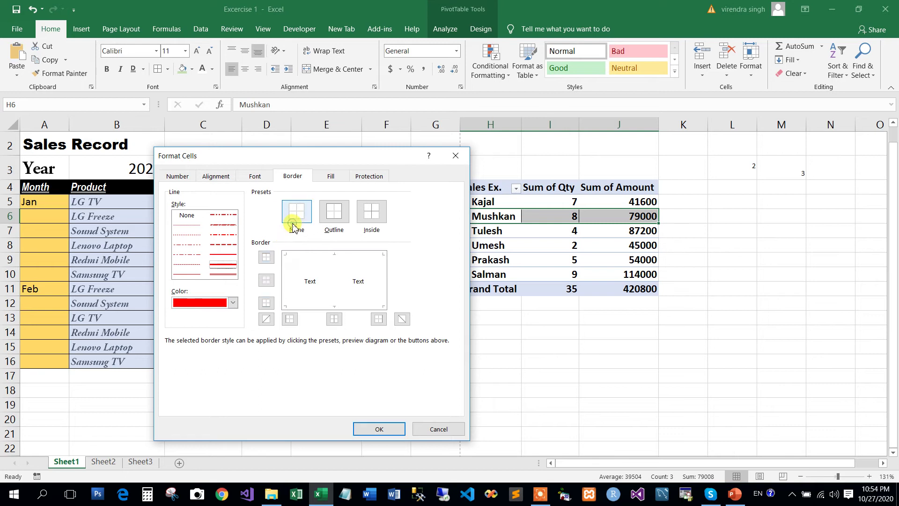
{"action": "left_click", "coordinate": [269, 259]}
{"action": "left_click", "coordinate": [265, 306]}
{"action": "left_click", "coordinate": [290, 319]}
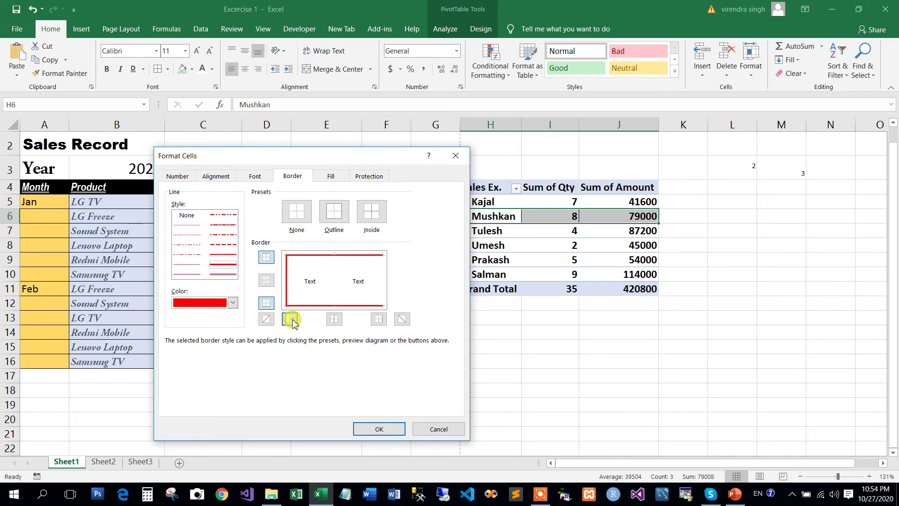
{"action": "left_click", "coordinate": [377, 319]}
{"action": "left_click", "coordinate": [266, 319]}
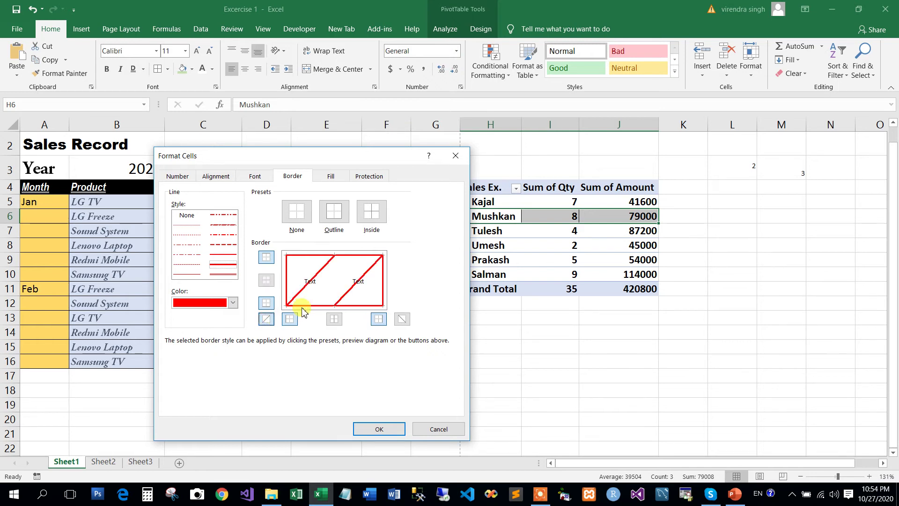
{"action": "left_click", "coordinate": [403, 320]}
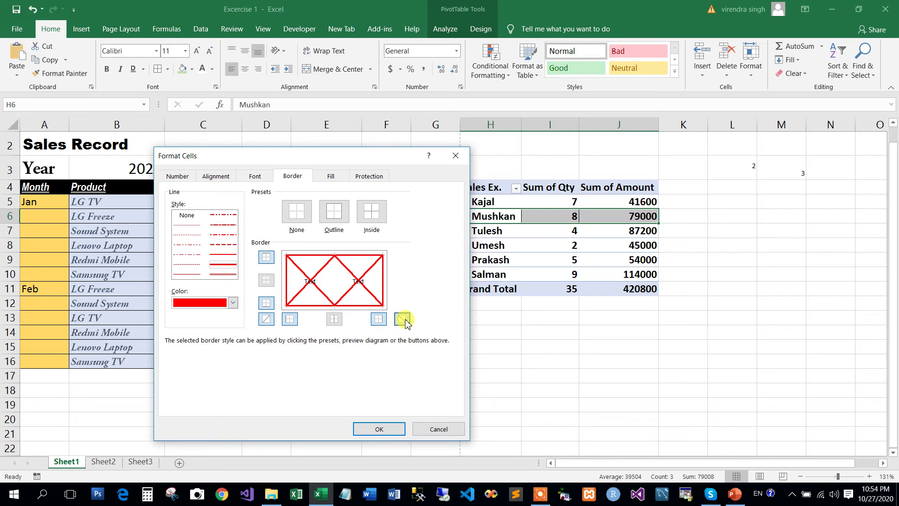
{"action": "left_click", "coordinate": [378, 429]}
{"action": "left_click", "coordinate": [553, 349]}
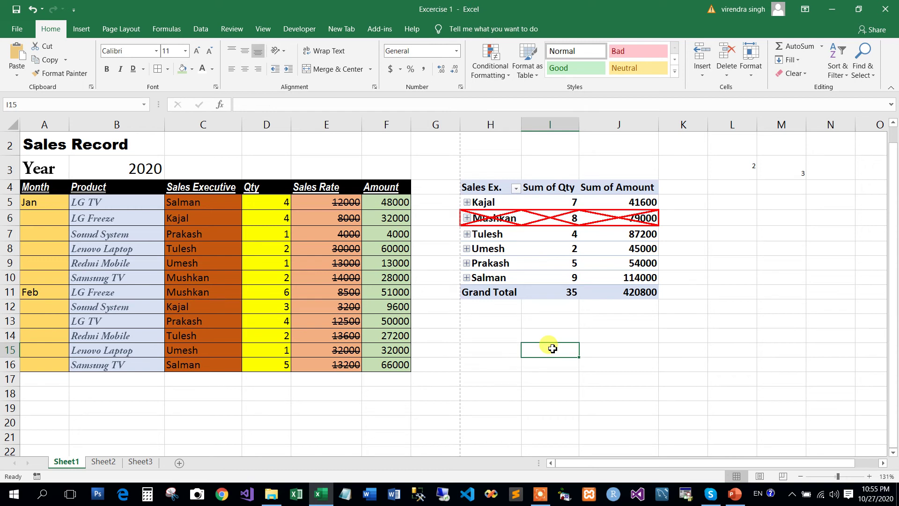
- Reopen Format Cells for the Mushkan row, set borders to None, and go to Fill
{"action": "left_click", "coordinate": [466, 217]}
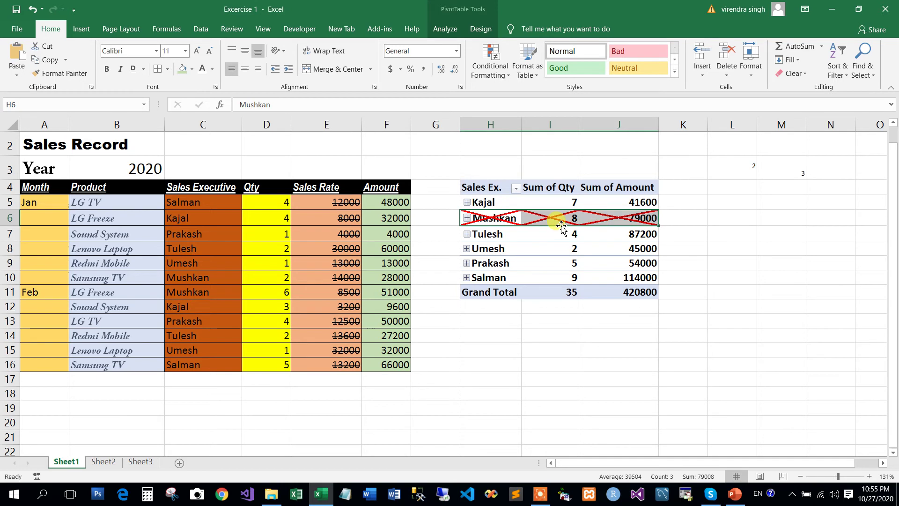
{"action": "left_click", "coordinate": [216, 89]}
{"action": "left_click", "coordinate": [299, 179]}
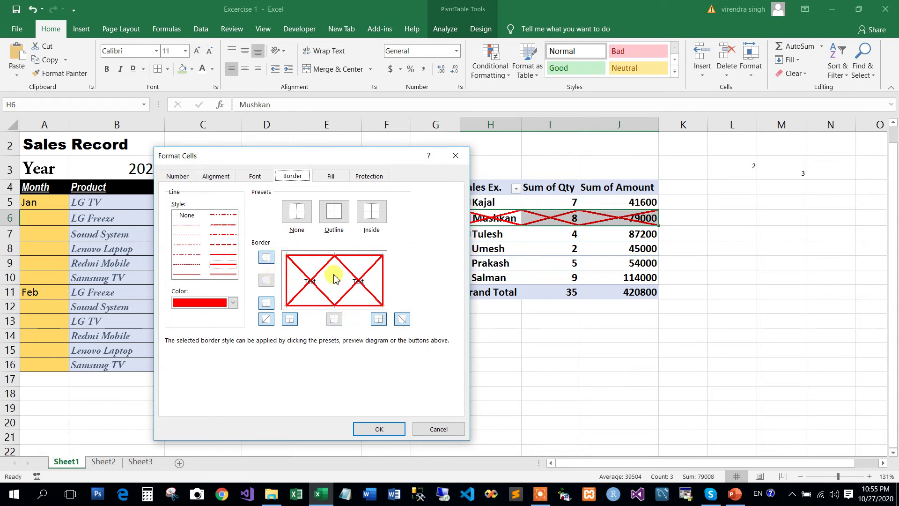
{"action": "left_click", "coordinate": [298, 221]}
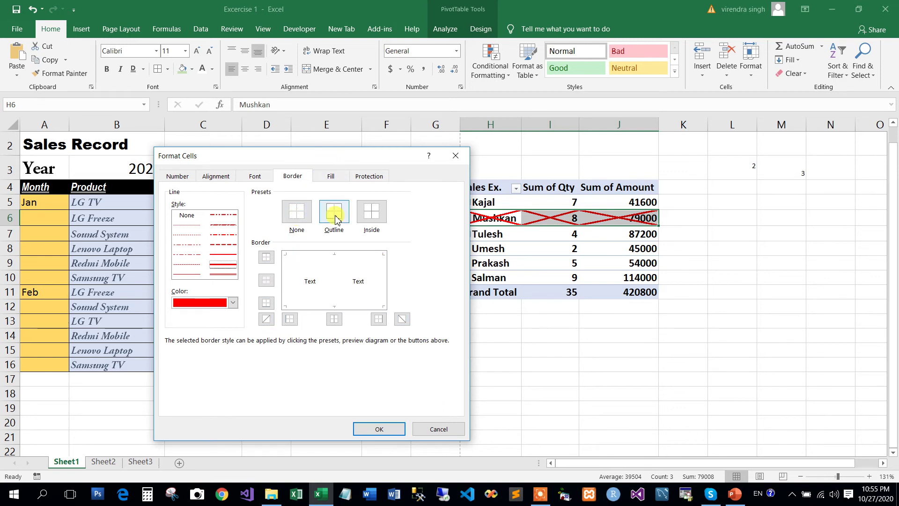
{"action": "left_click", "coordinate": [334, 178]}
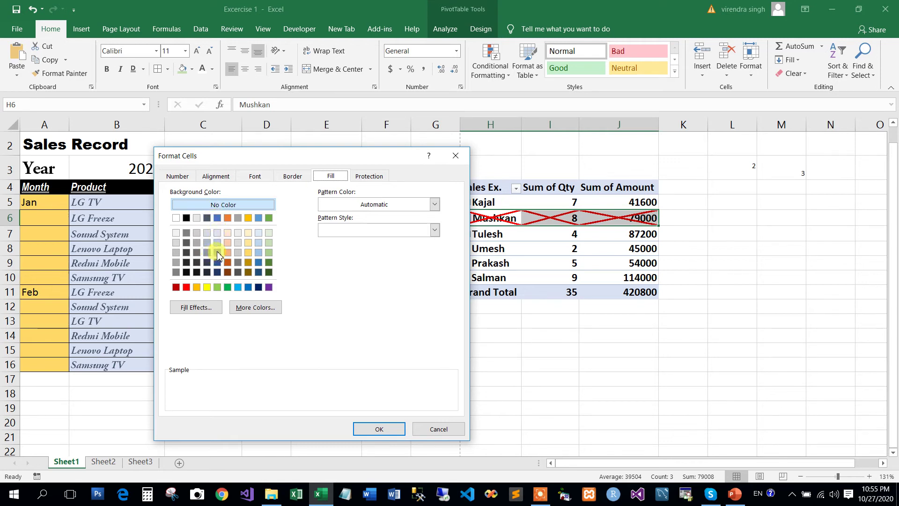
- Apply a yellow background fill to the Mushkan row and deselect to check it
{"action": "left_click", "coordinate": [207, 287]}
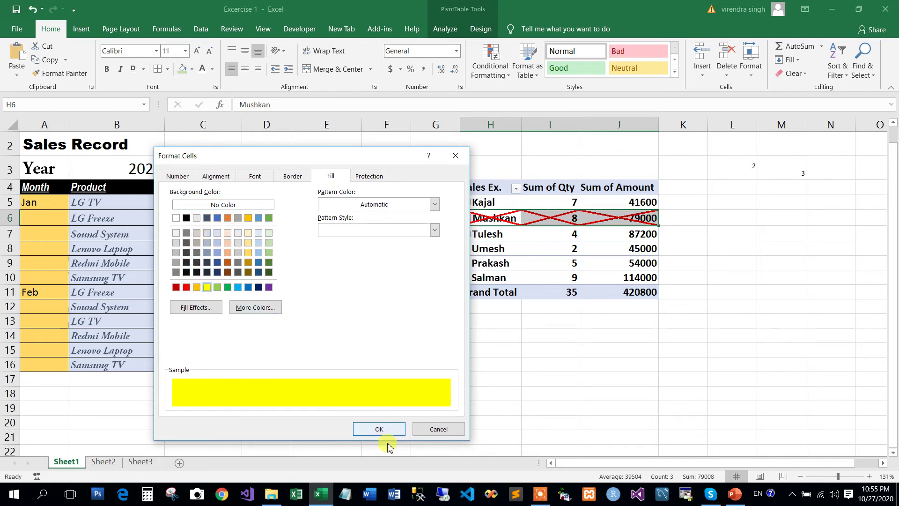
{"action": "left_click", "coordinate": [381, 429]}
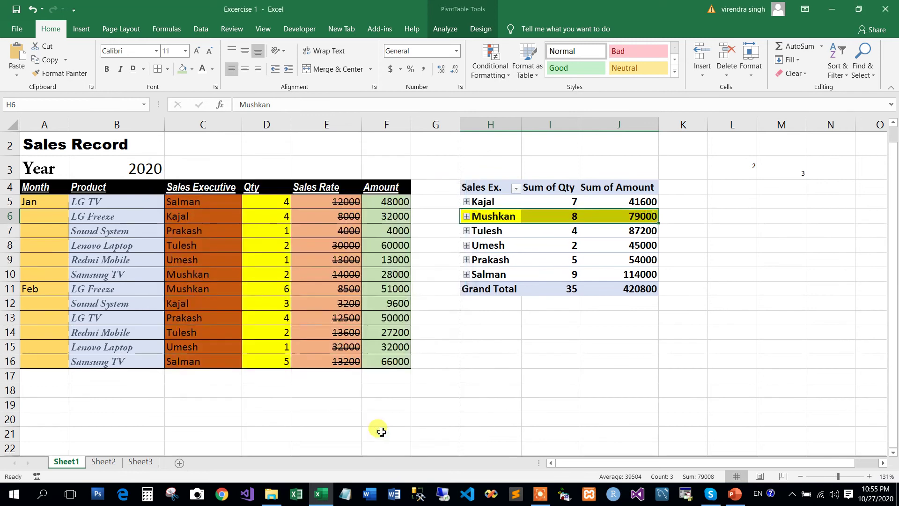
{"action": "left_click", "coordinate": [556, 402]}
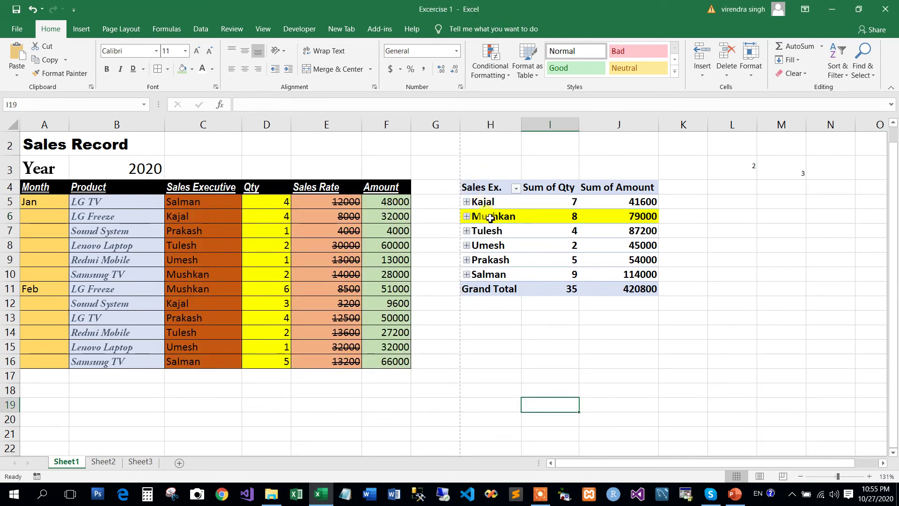
- Reselect H6:J6 and bring up its Fill settings in Format Cells again
{"action": "left_click_drag", "start_coordinate": [490, 218], "coordinate": [607, 220]}
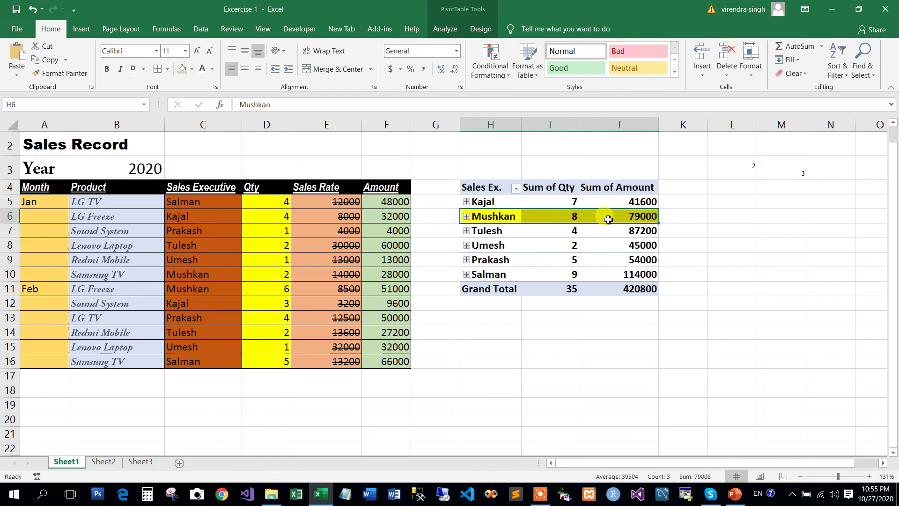
{"action": "left_click", "coordinate": [215, 87]}
{"action": "left_click", "coordinate": [293, 176]}
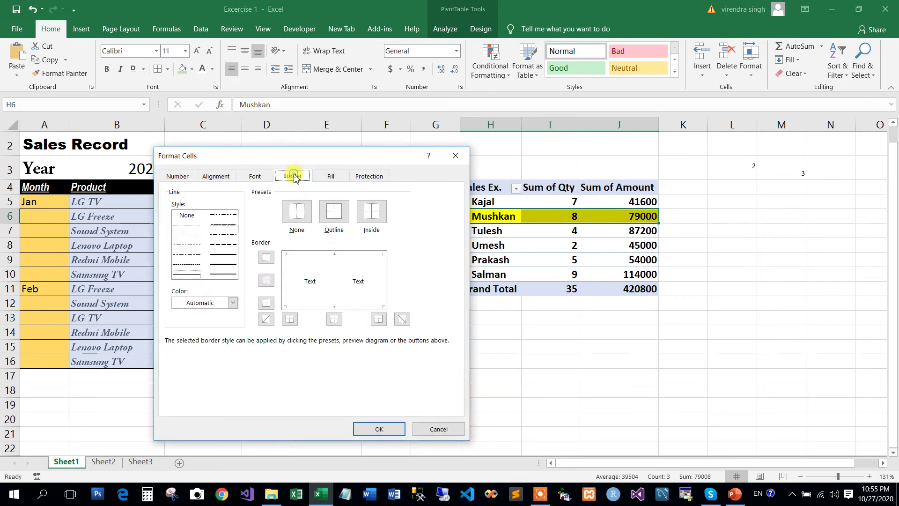
{"action": "left_click", "coordinate": [328, 176]}
{"action": "left_click", "coordinate": [200, 309]}
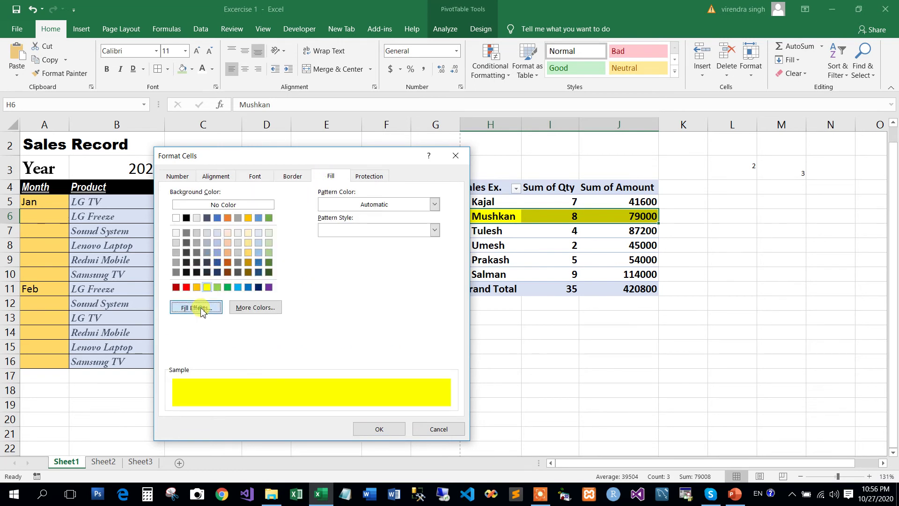
{"action": "left_click", "coordinate": [349, 242]}
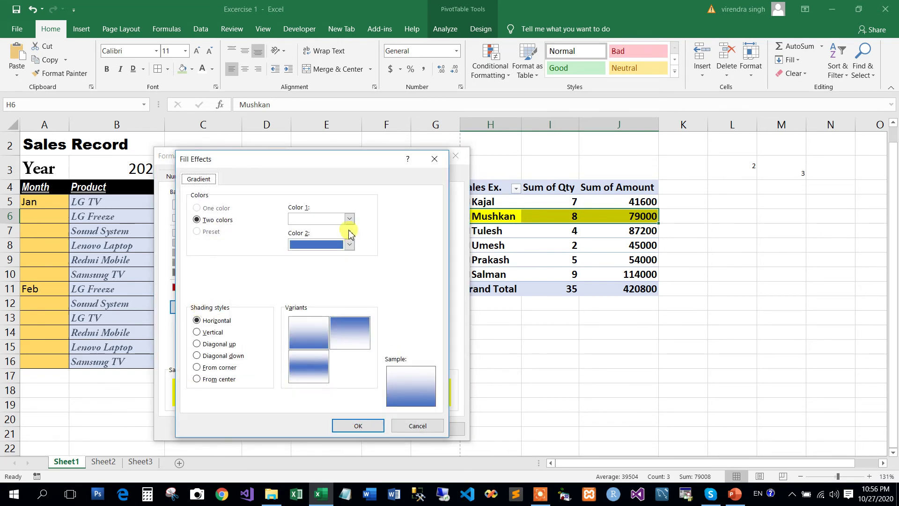
{"action": "left_click", "coordinate": [349, 218]}
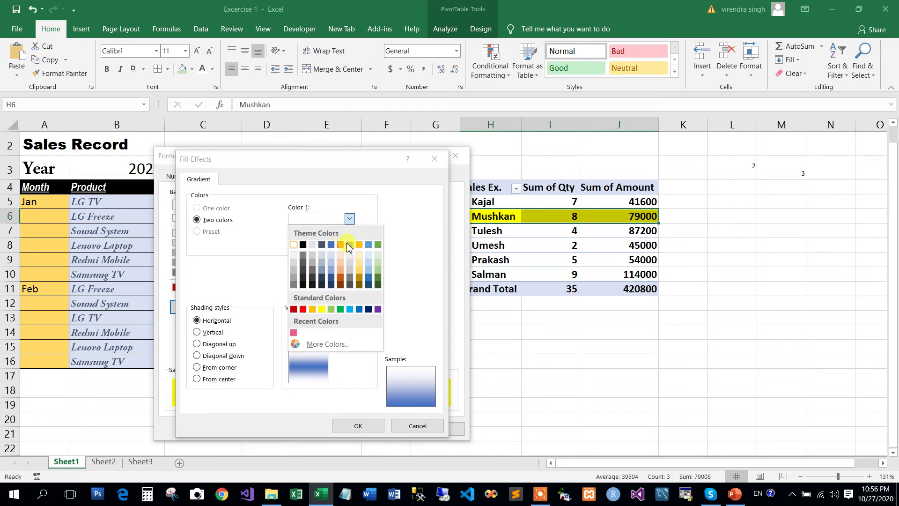
{"action": "left_click", "coordinate": [341, 244]}
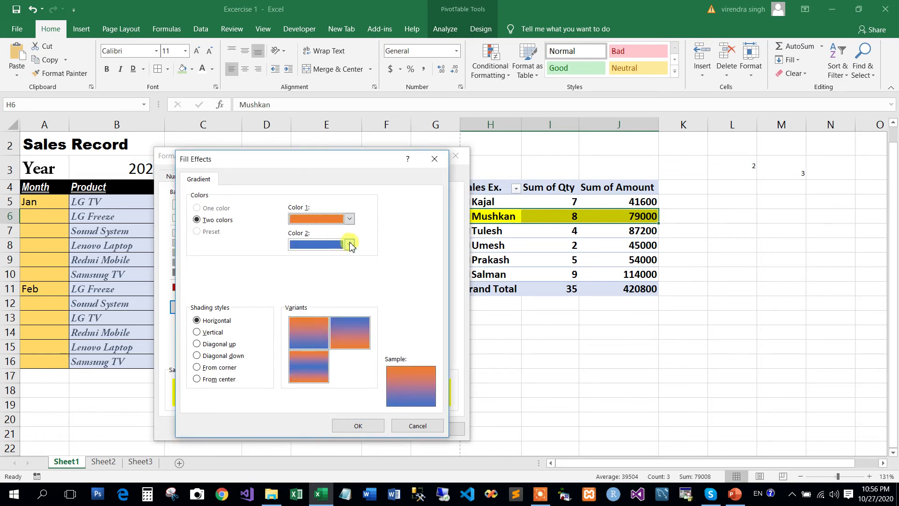
{"action": "left_click", "coordinate": [349, 244]}
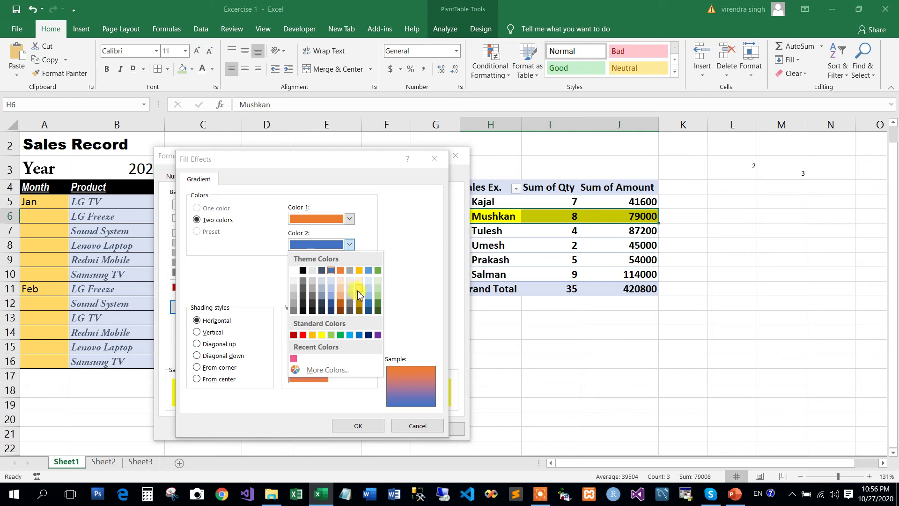
{"action": "left_click", "coordinate": [360, 296]}
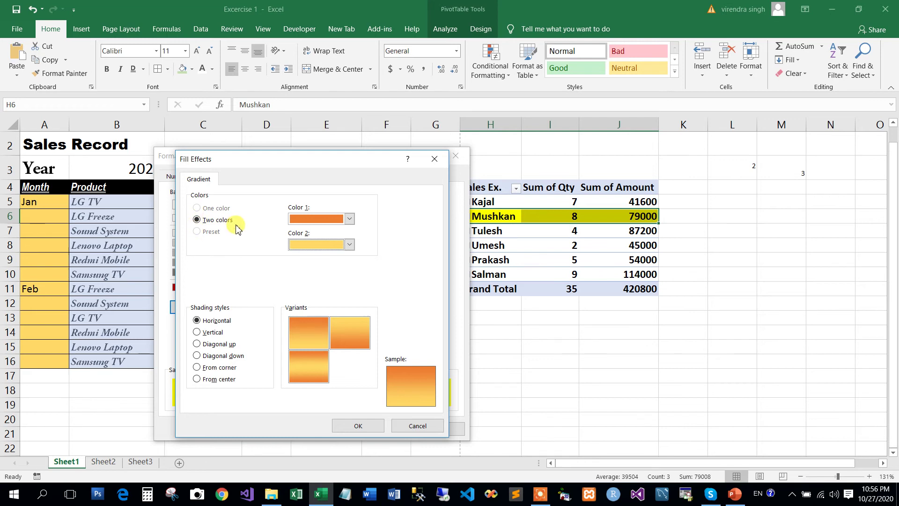
{"action": "left_click", "coordinate": [209, 335]}
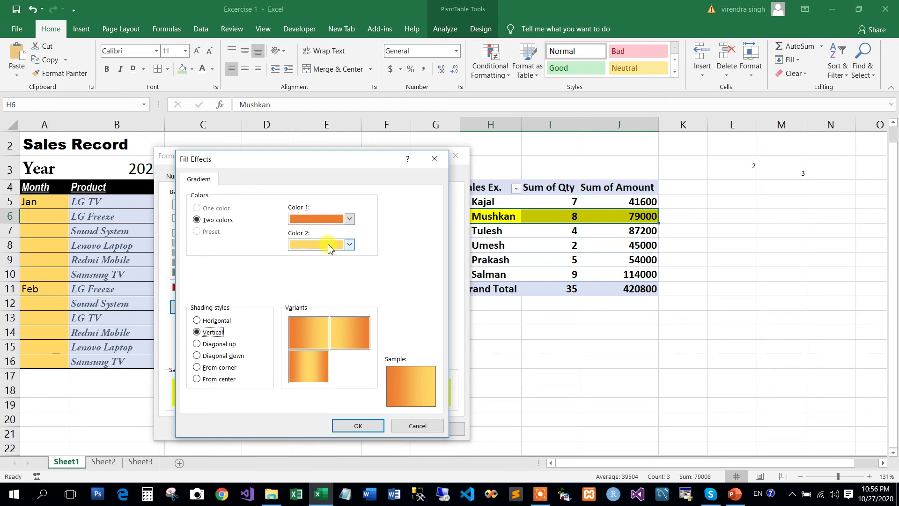
{"action": "left_click", "coordinate": [416, 425]}
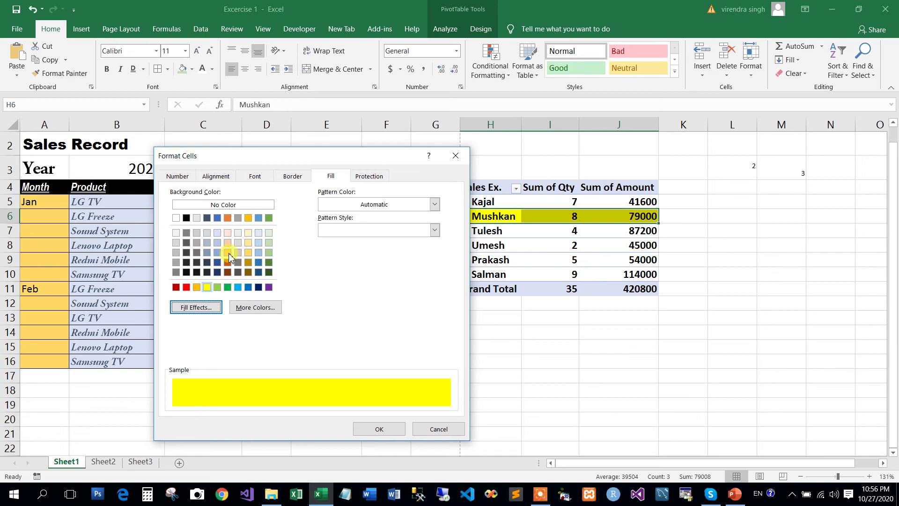
- In Fill Effects, set gradient Color 1 to dark blue-grey and Color 2 to red
{"action": "left_click", "coordinate": [197, 307]}
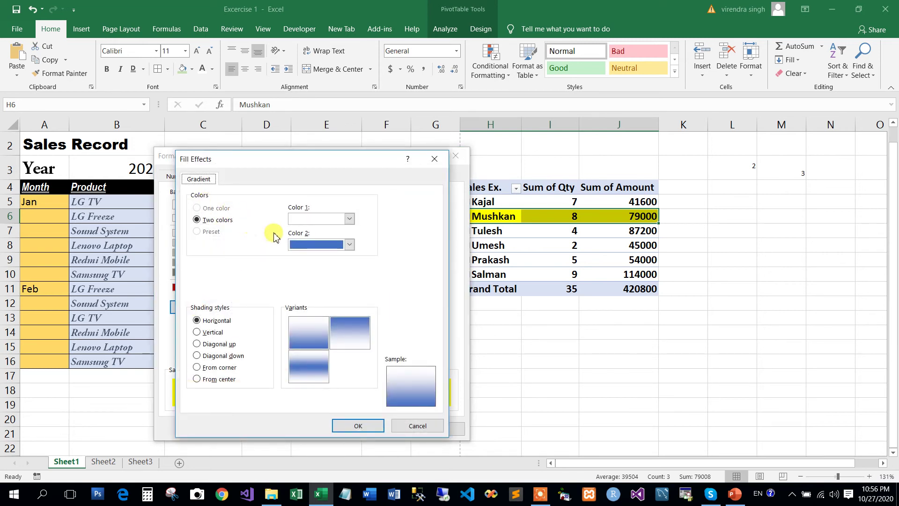
{"action": "left_click", "coordinate": [336, 220]}
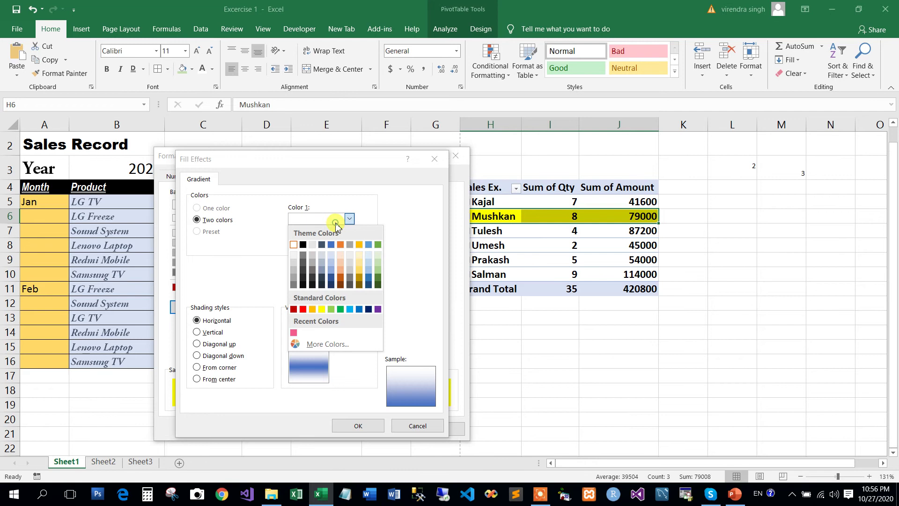
{"action": "left_click", "coordinate": [323, 245]}
{"action": "left_click", "coordinate": [325, 244]}
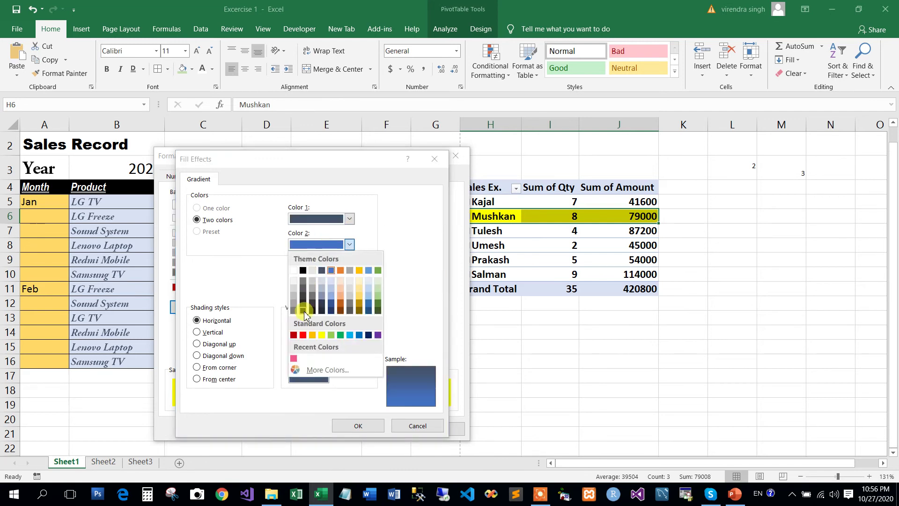
{"action": "left_click", "coordinate": [302, 334]}
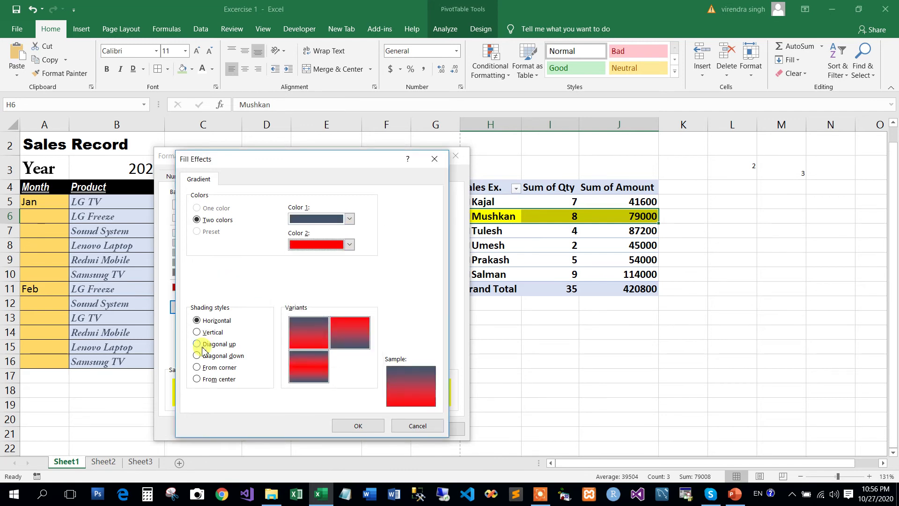
- Choose Vertical shading after previewing the others, and apply the gradient to the Mushkan row
{"action": "left_click", "coordinate": [212, 333]}
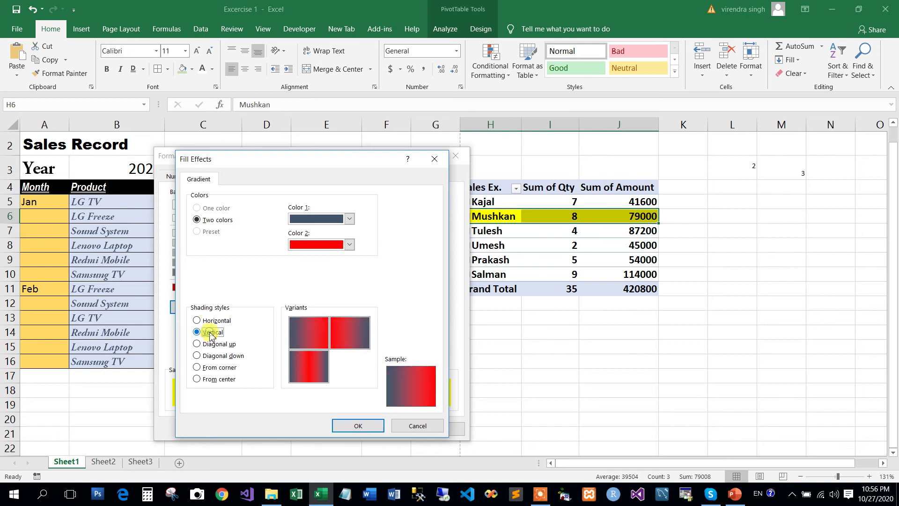
{"action": "left_click", "coordinate": [214, 346]}
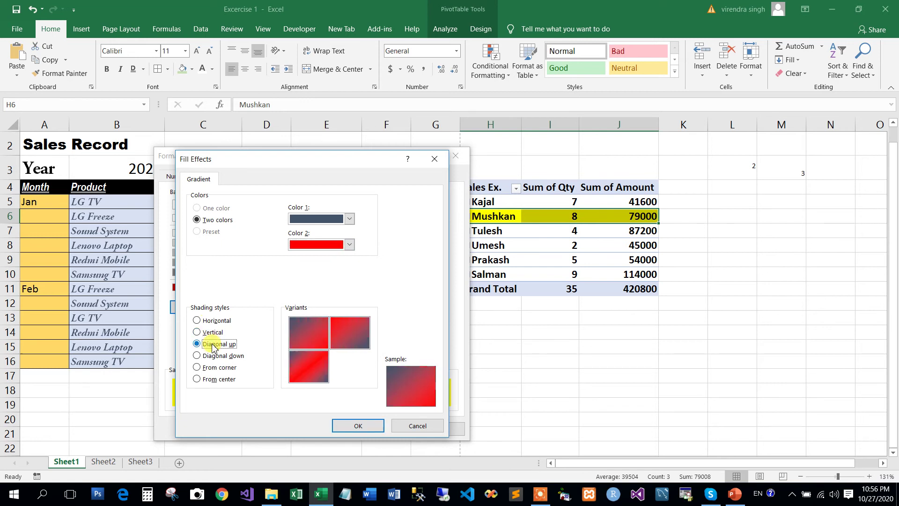
{"action": "left_click", "coordinate": [214, 356]}
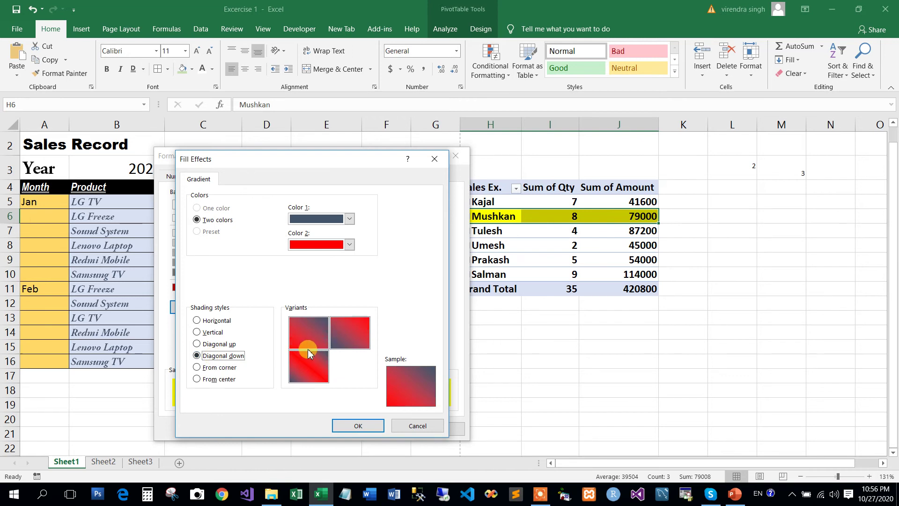
{"action": "left_click", "coordinate": [226, 370]}
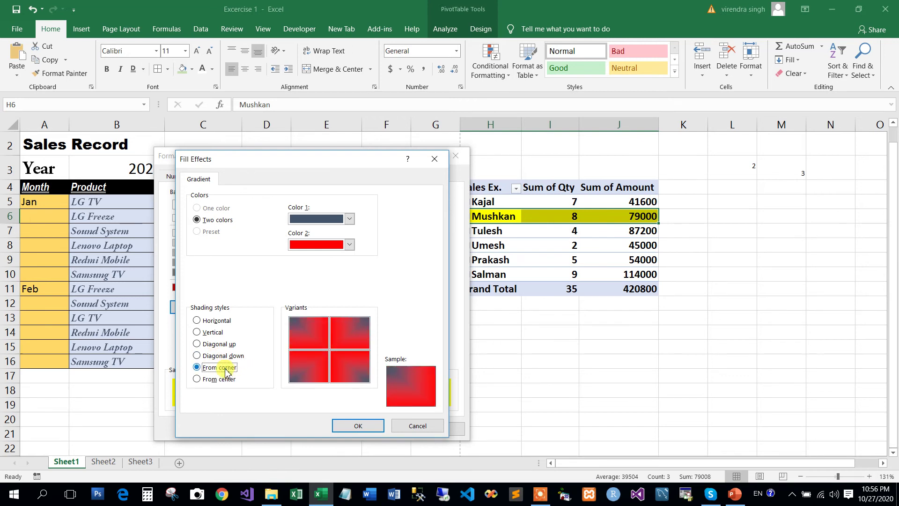
{"action": "left_click", "coordinate": [211, 333]}
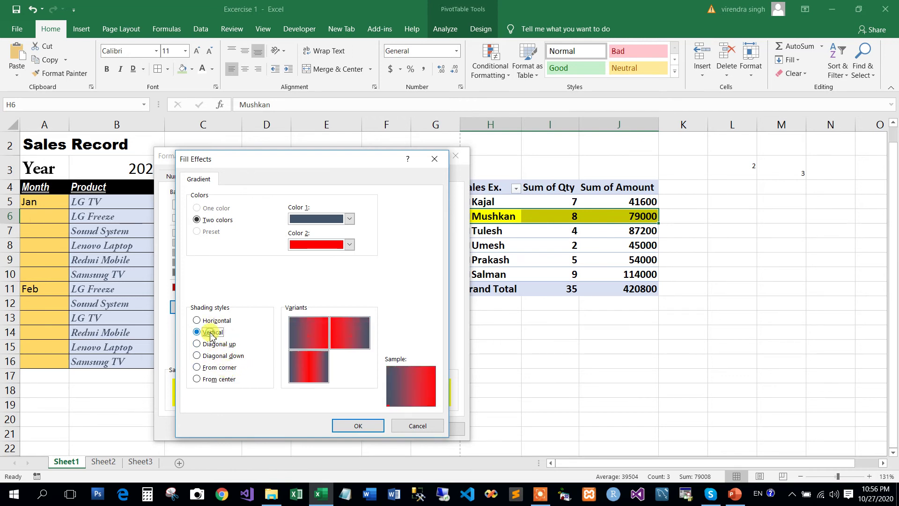
{"action": "left_click", "coordinate": [355, 426]}
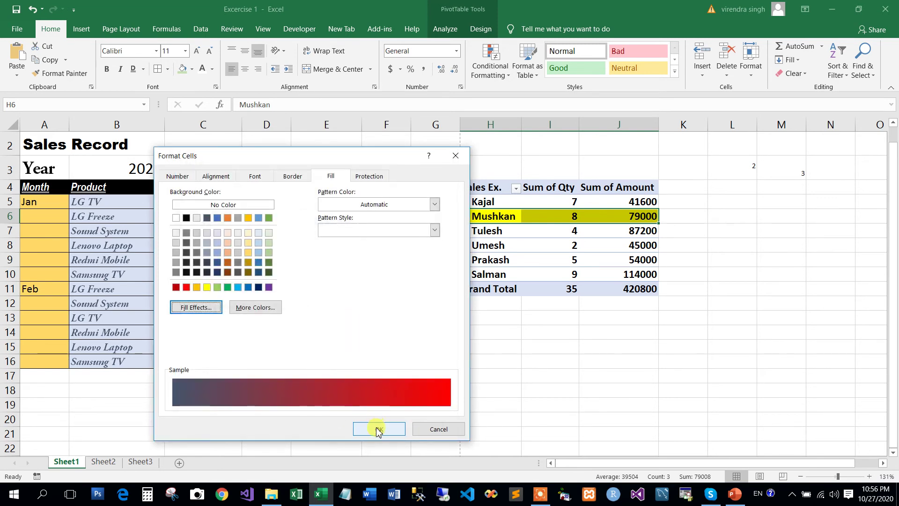
{"action": "left_click", "coordinate": [378, 429]}
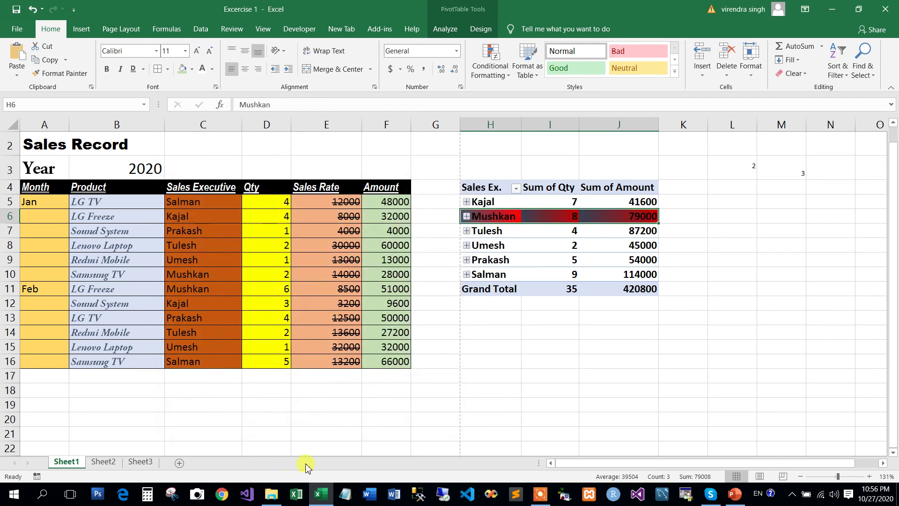
{"action": "left_click", "coordinate": [474, 417]}
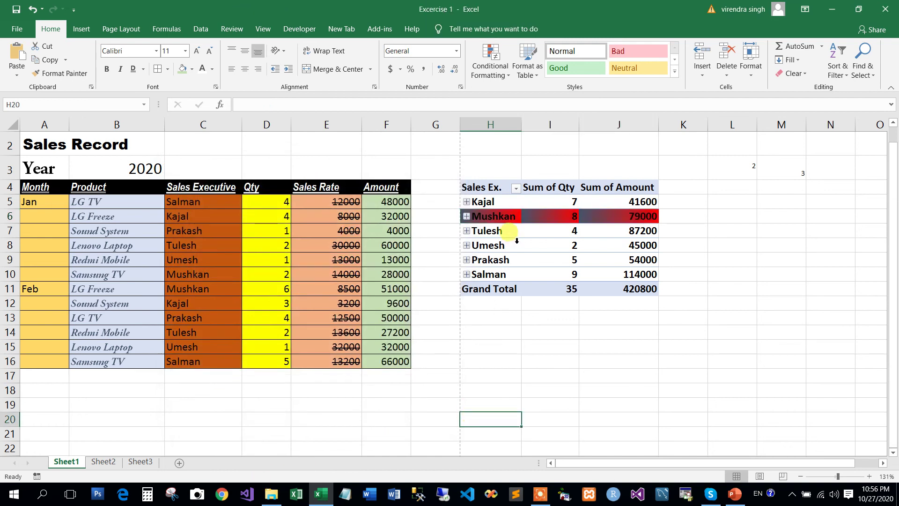
{"action": "mouse_move", "coordinate": [491, 215]}
{"action": "left_mouse_down"}
{"action": "mouse_move", "coordinate": [623, 225]}
{"action": "mouse_move", "coordinate": [620, 217]}
{"action": "left_mouse_up"}
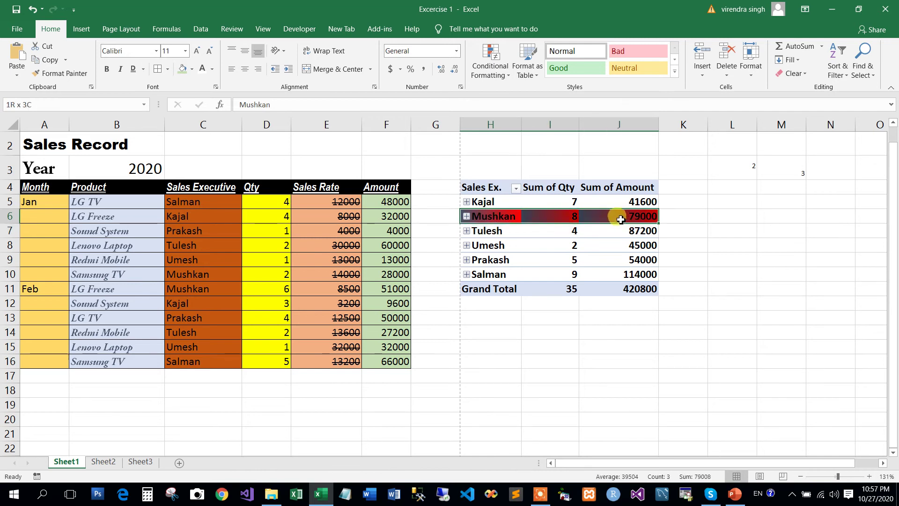
{"action": "left_click", "coordinate": [215, 87]}
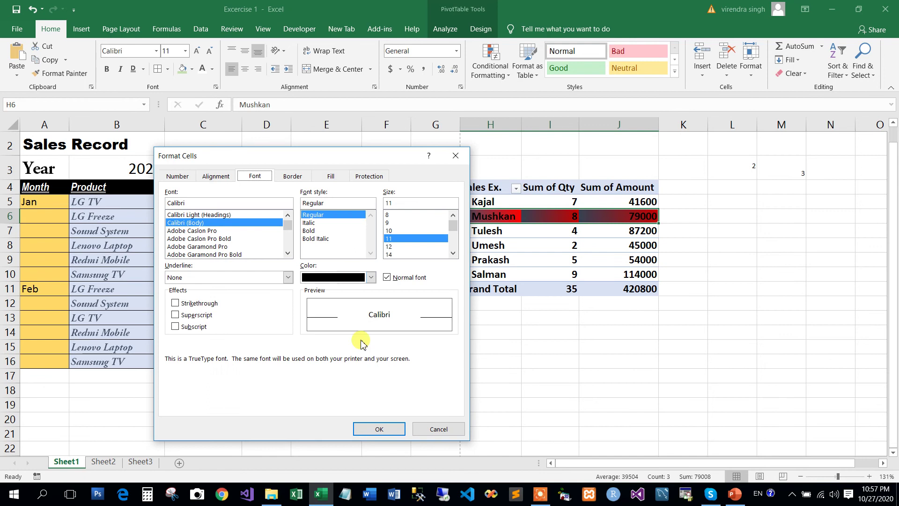
{"action": "left_click", "coordinate": [324, 178]}
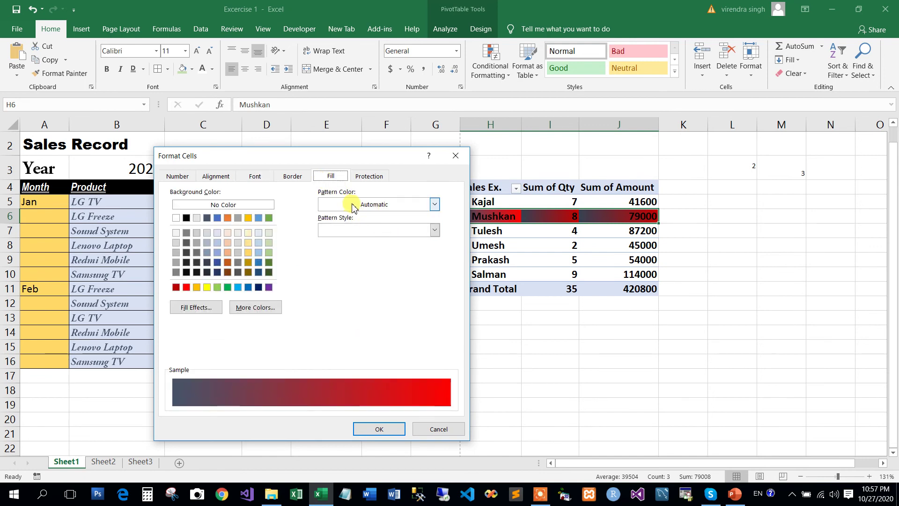
{"action": "left_click", "coordinate": [433, 430]}
{"action": "mouse_move", "coordinate": [498, 320]}
{"action": "left_mouse_down"}
{"action": "mouse_move", "coordinate": [666, 390]}
{"action": "mouse_move", "coordinate": [582, 327]}
{"action": "mouse_move", "coordinate": [590, 320]}
{"action": "left_mouse_up"}
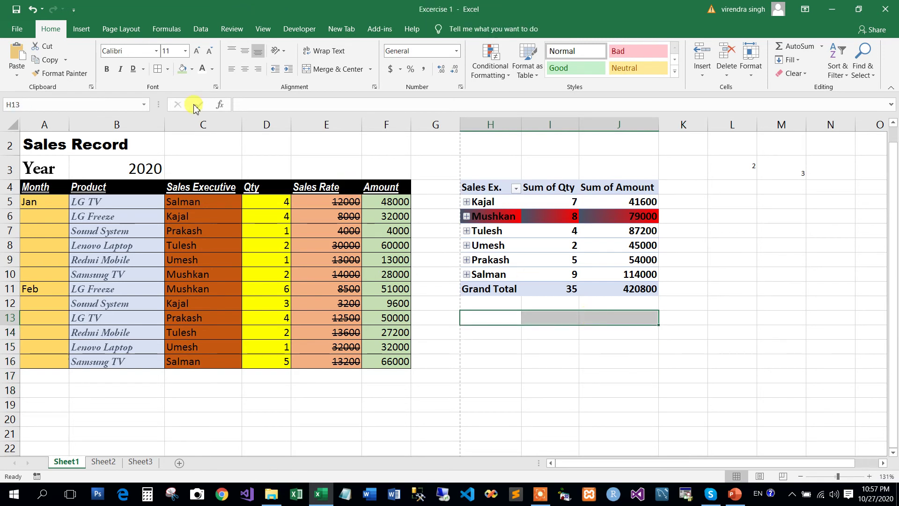
- Give H13:J13 a Vertical Stripe pattern fill in orange
{"action": "left_click", "coordinate": [215, 89]}
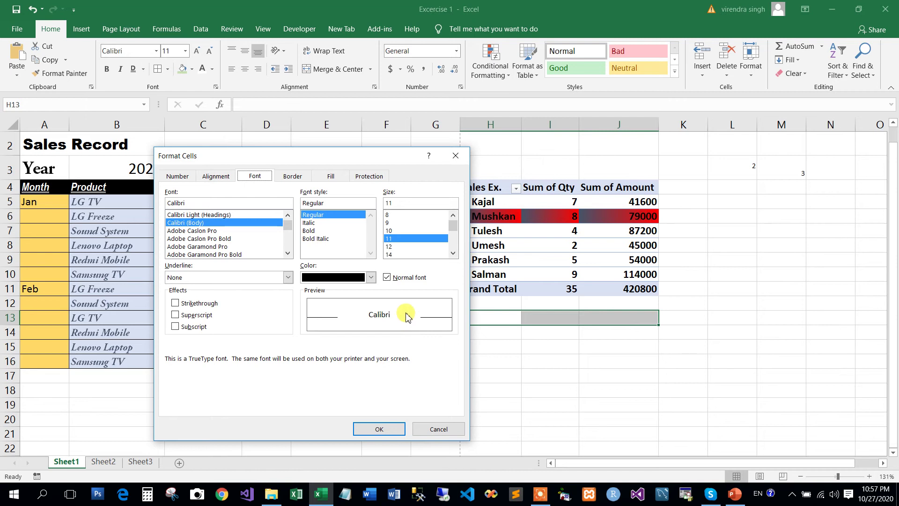
{"action": "left_click", "coordinate": [338, 176]}
{"action": "left_click", "coordinate": [382, 230]}
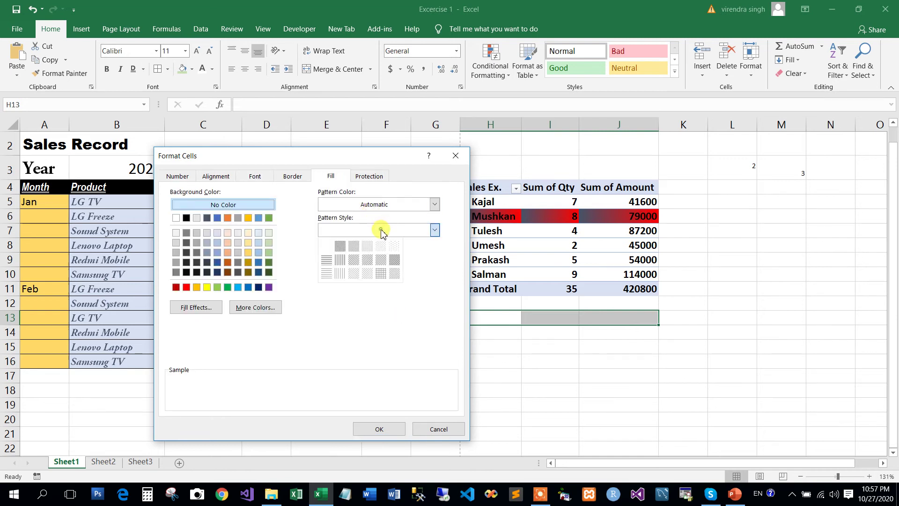
{"action": "left_click", "coordinate": [341, 259]}
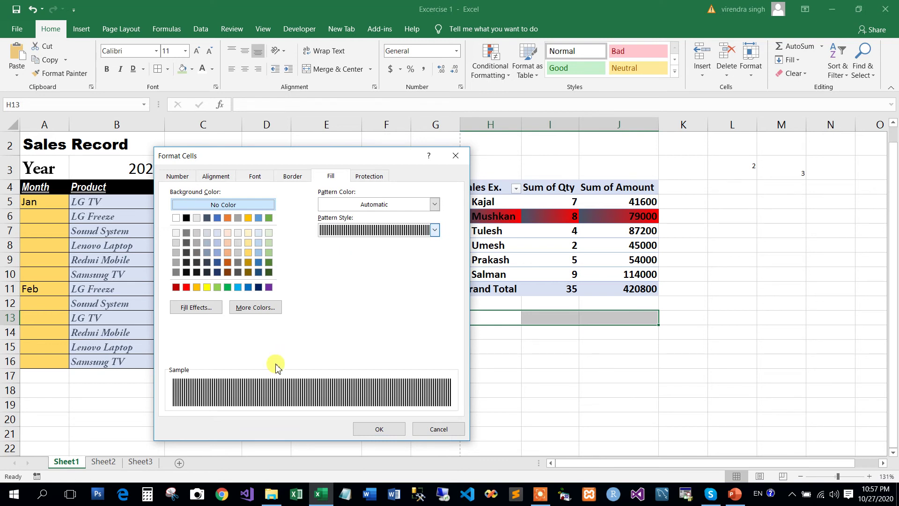
{"action": "left_click", "coordinate": [391, 205]}
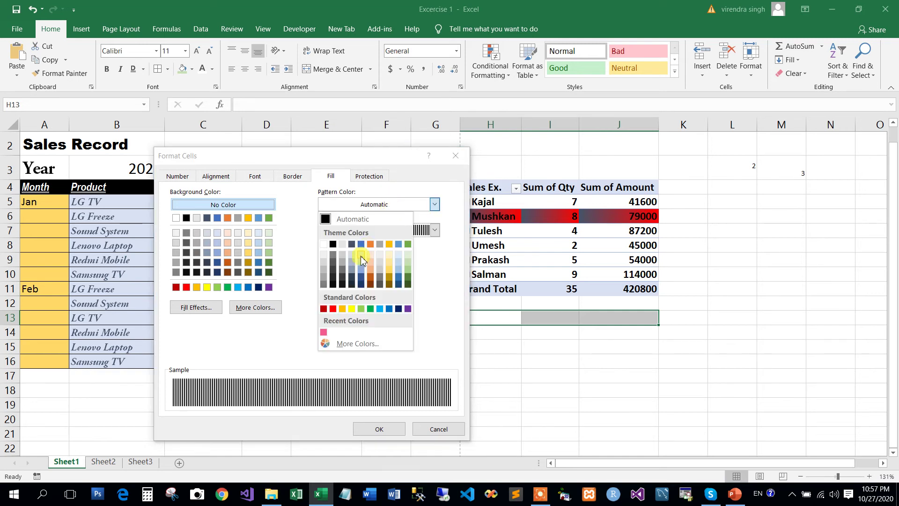
{"action": "left_click", "coordinate": [370, 244]}
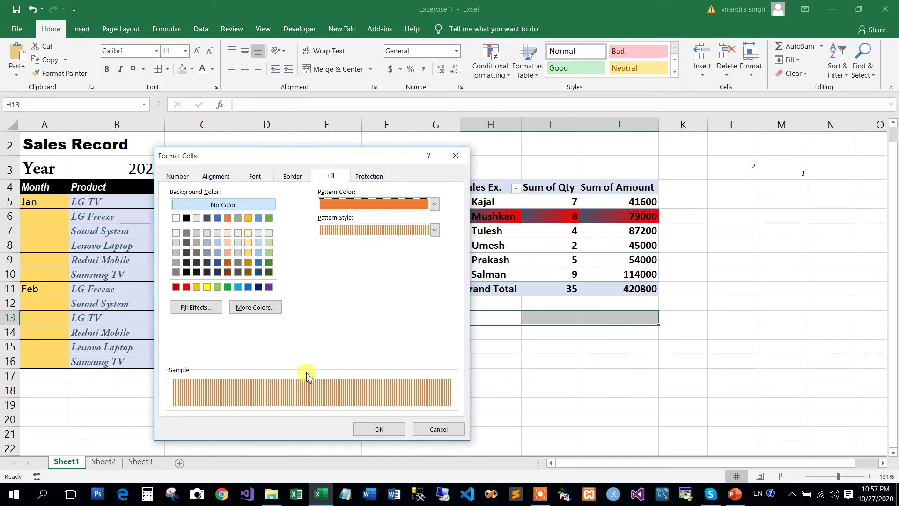
{"action": "left_click", "coordinate": [365, 427]}
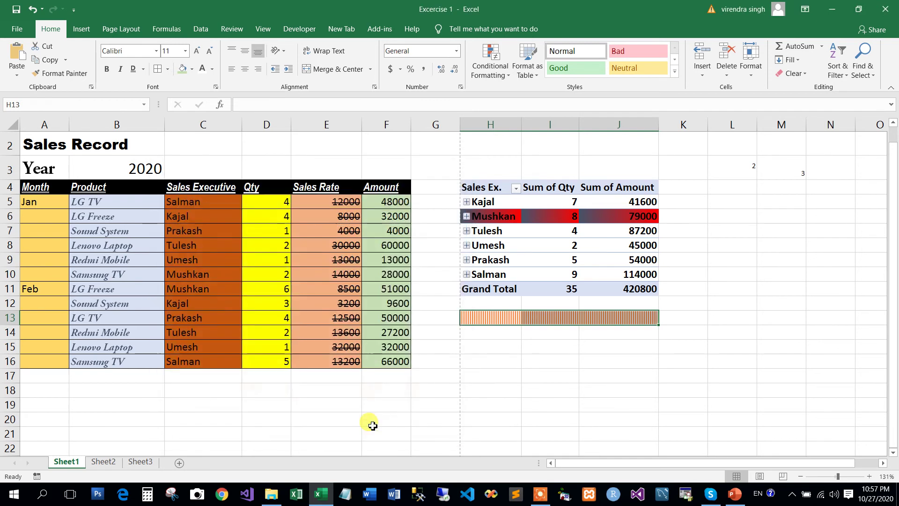
- Select cell H17 and bring up the Format Cells dialog for it
{"action": "left_click", "coordinate": [490, 385]}
{"action": "left_click", "coordinate": [486, 319]}
{"action": "left_click", "coordinate": [512, 373]}
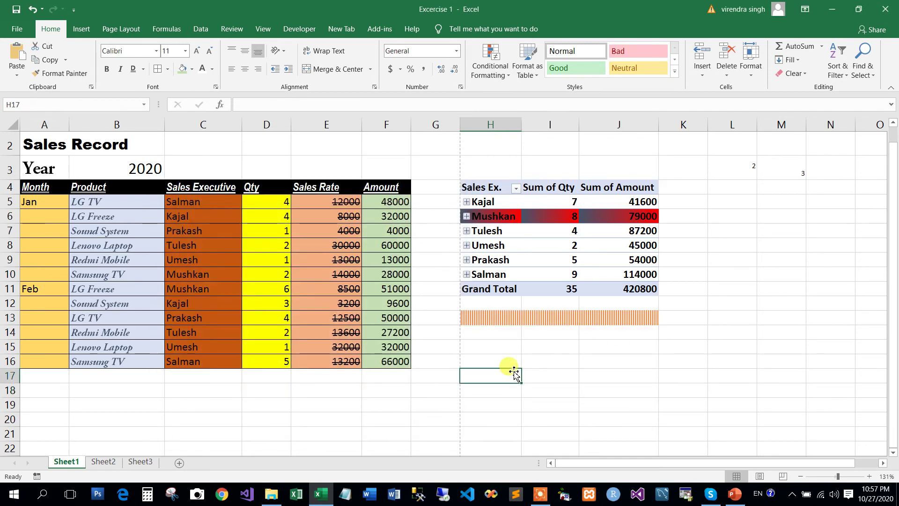
{"action": "left_click", "coordinate": [216, 87]}
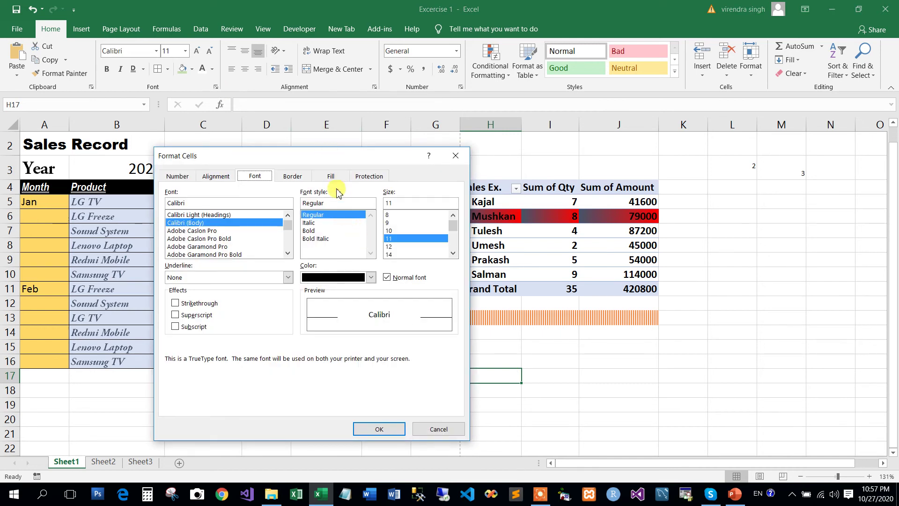
- Open More Colors for H17's fill and explore hues on the Custom spectrum
{"action": "left_click", "coordinate": [330, 176]}
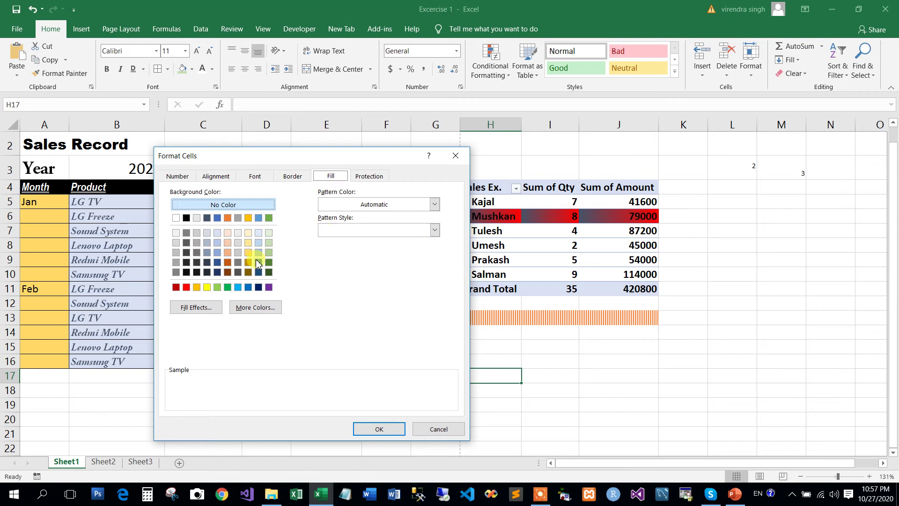
{"action": "left_click", "coordinate": [252, 308]}
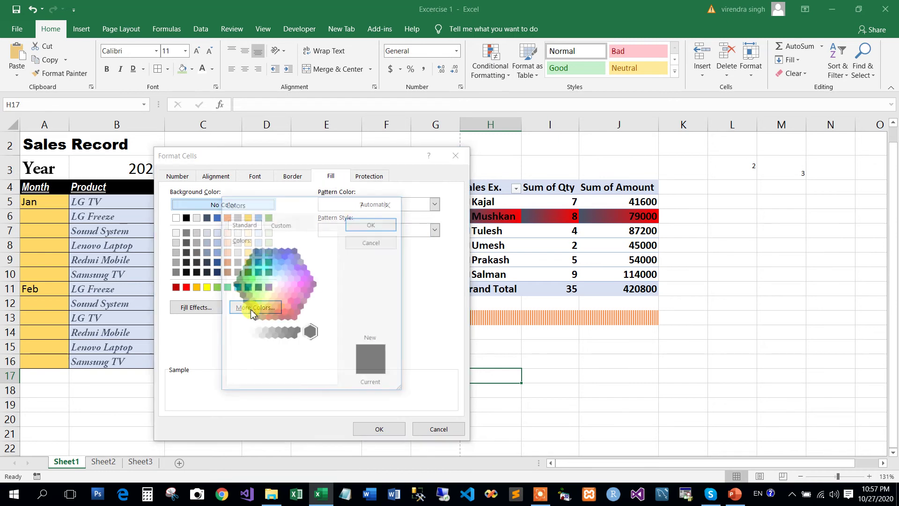
{"action": "left_click", "coordinate": [280, 224]}
{"action": "left_click", "coordinate": [309, 268]}
{"action": "left_click_drag", "start_coordinate": [309, 268], "coordinate": [276, 288]}
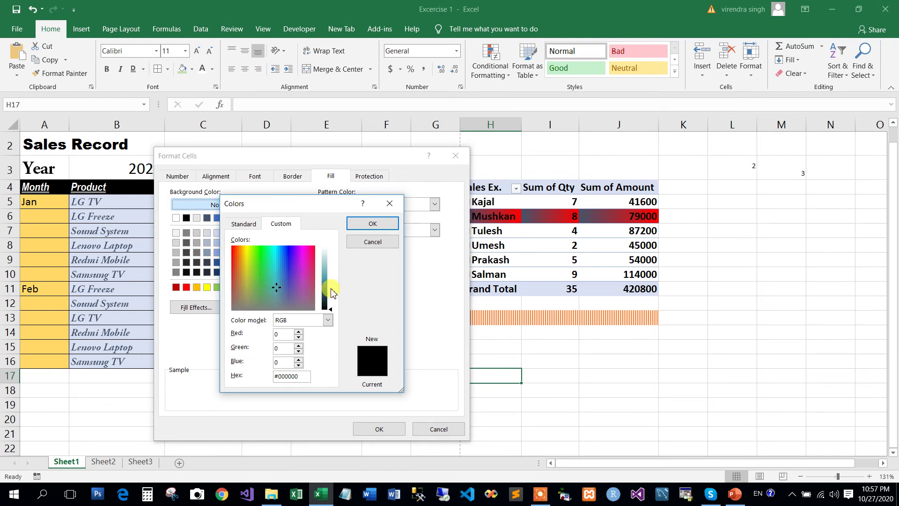
{"action": "left_click_drag", "start_coordinate": [331, 312], "coordinate": [330, 271]}
- Settle on a dark orange around RGB 219, 103, 57 and confirm it as H17's fill
{"action": "left_click", "coordinate": [274, 258]}
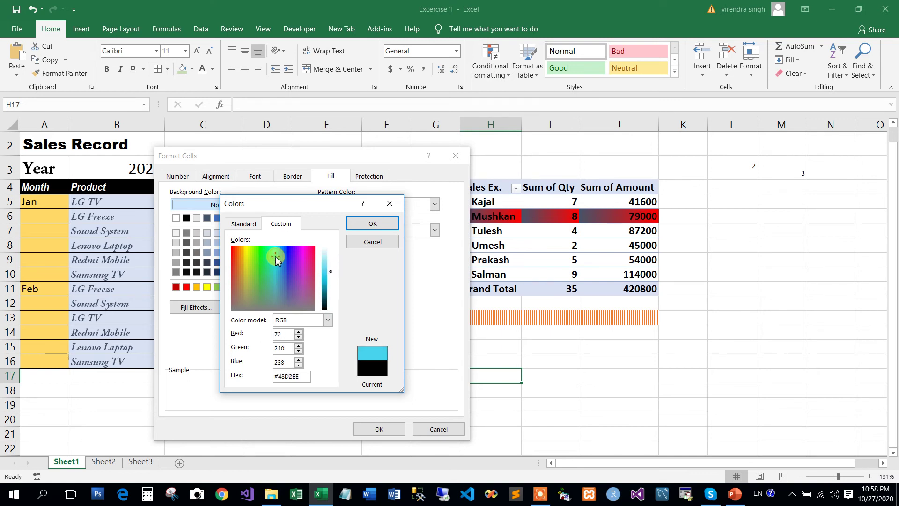
{"action": "left_click", "coordinate": [293, 260]}
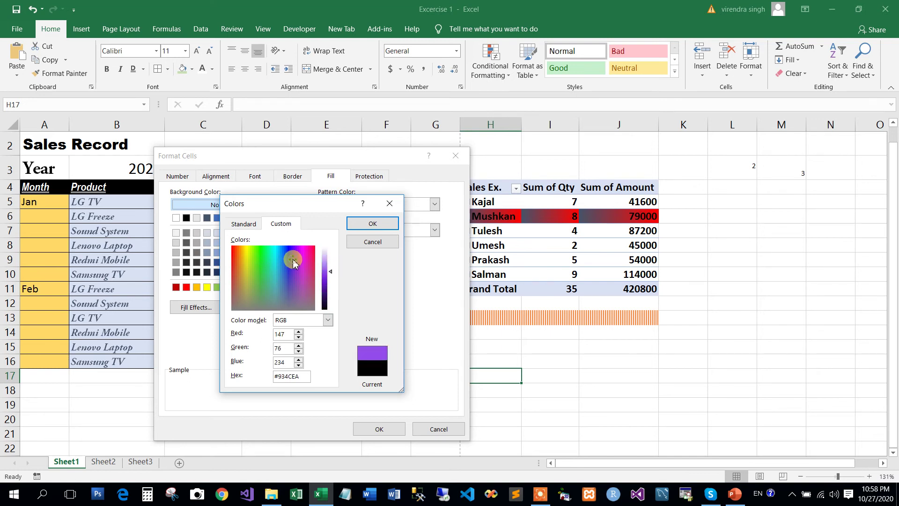
{"action": "left_click", "coordinate": [247, 258]}
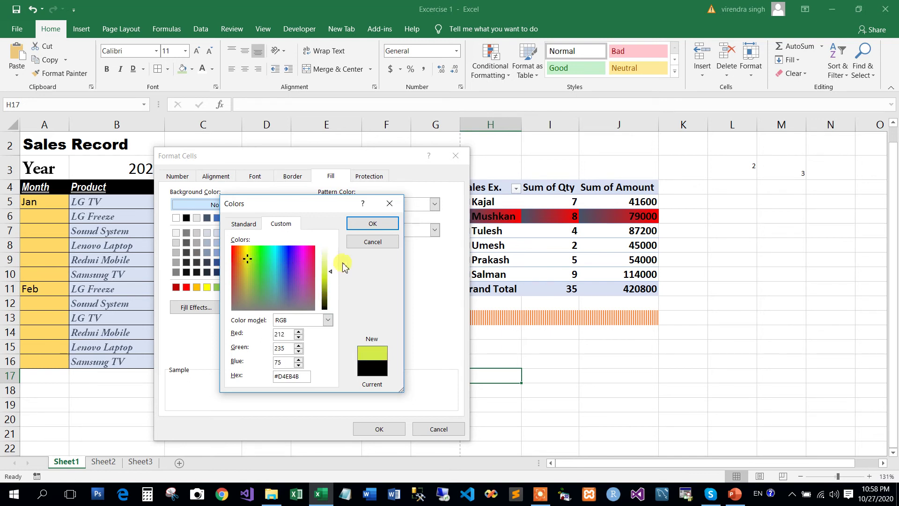
{"action": "left_click", "coordinate": [236, 265]}
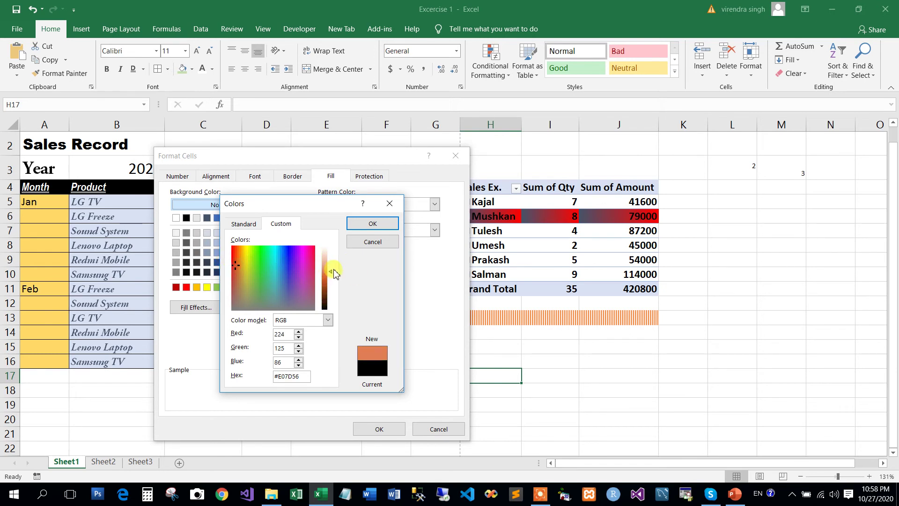
{"action": "left_click_drag", "start_coordinate": [331, 275], "coordinate": [331, 278]}
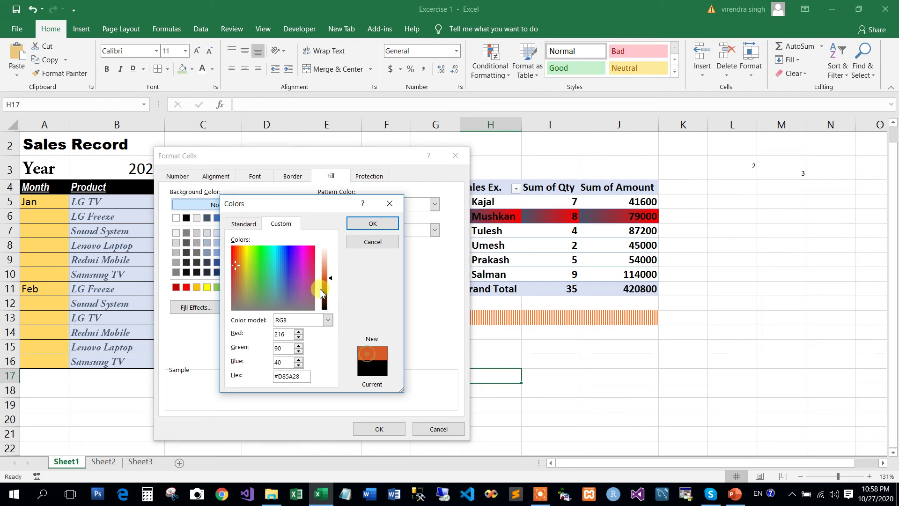
{"action": "left_click_drag", "start_coordinate": [331, 280], "coordinate": [330, 279]}
{"action": "left_click", "coordinate": [371, 224]}
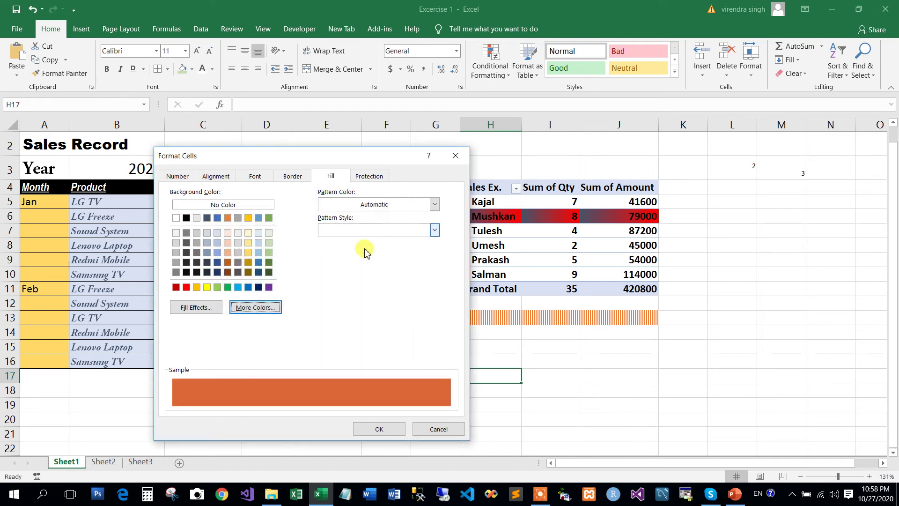
{"action": "left_click", "coordinate": [373, 430]}
{"action": "left_click", "coordinate": [447, 302]}
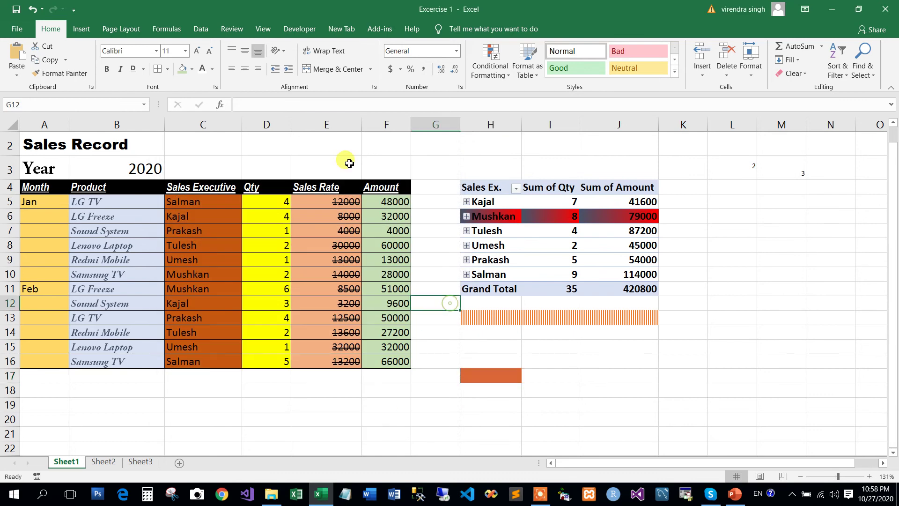
{"action": "left_click", "coordinate": [216, 87]}
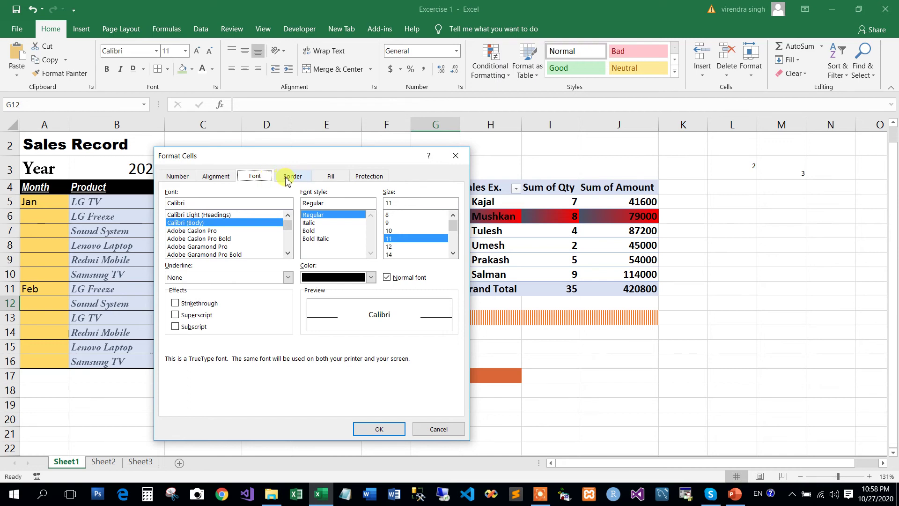
{"action": "left_click", "coordinate": [292, 177]}
{"action": "left_click", "coordinate": [327, 176]}
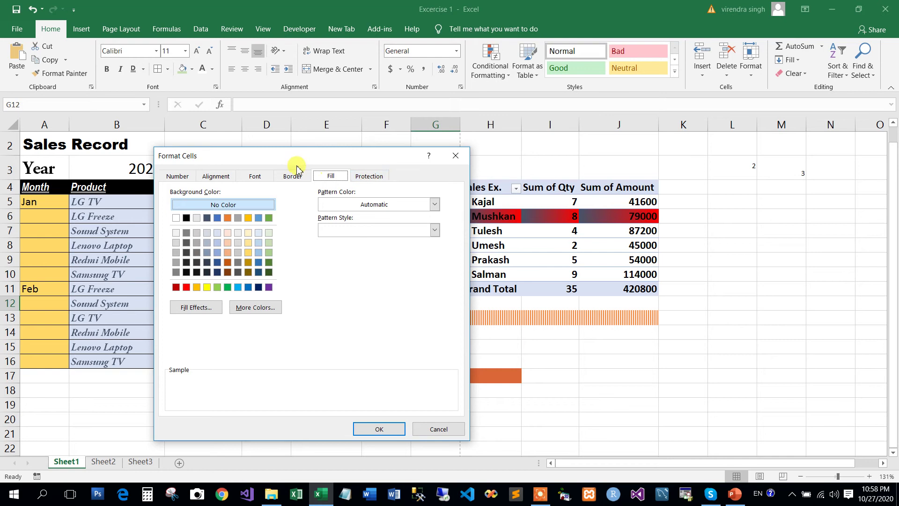
{"action": "left_click", "coordinate": [262, 178]}
{"action": "left_click", "coordinate": [291, 177]}
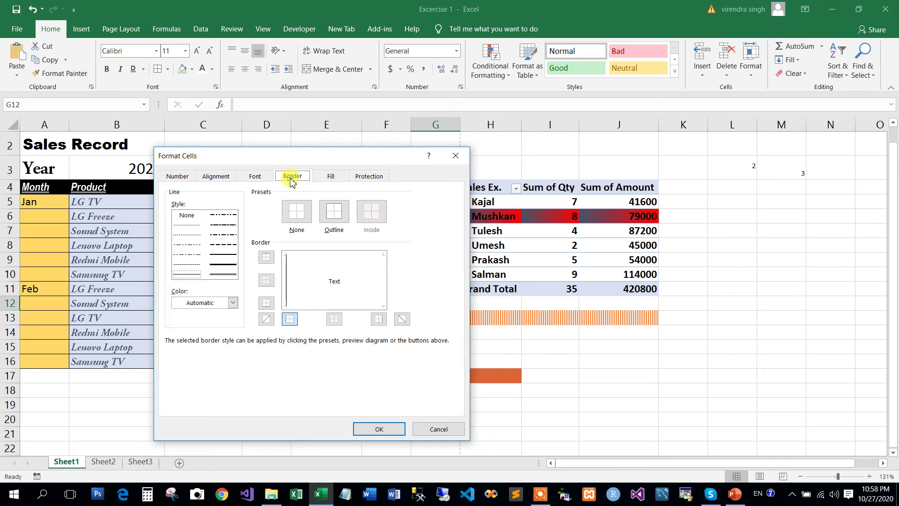
{"action": "left_click", "coordinate": [322, 180]}
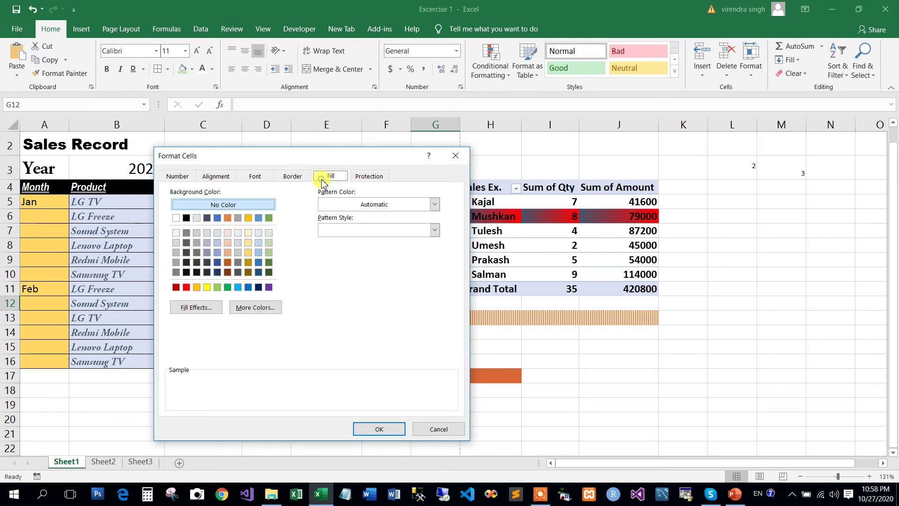
{"action": "left_click", "coordinate": [432, 428]}
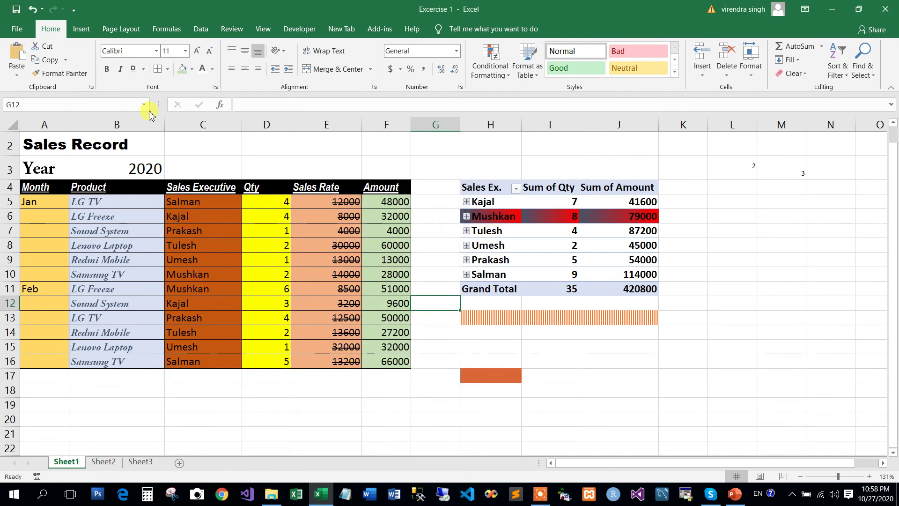
- Apply a Bottom Border to range I15:J17 so a line runs under I17:J17
{"action": "left_click", "coordinate": [168, 69]}
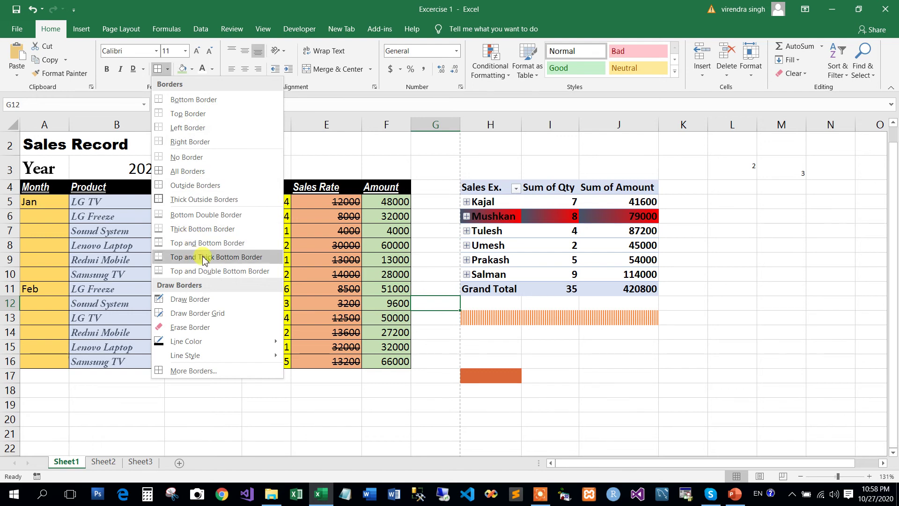
{"action": "left_click", "coordinate": [478, 341]}
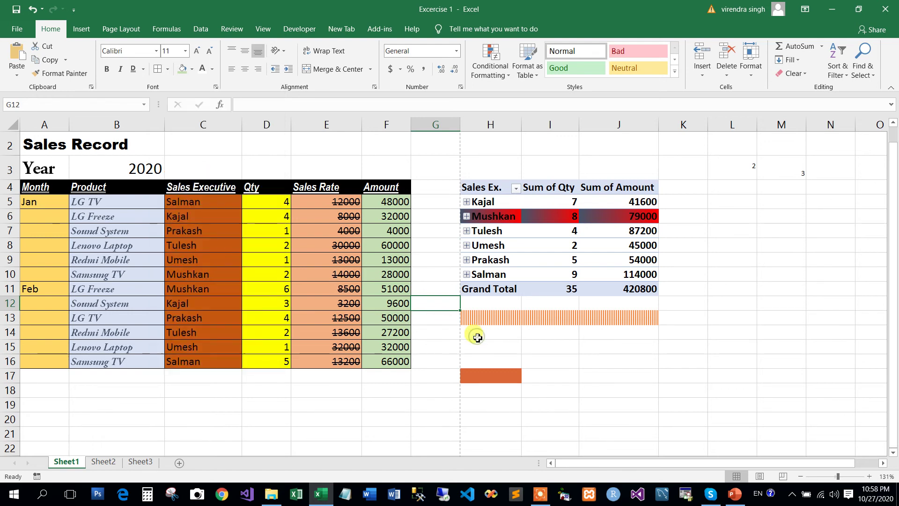
{"action": "left_click_drag", "start_coordinate": [556, 349], "coordinate": [628, 379]}
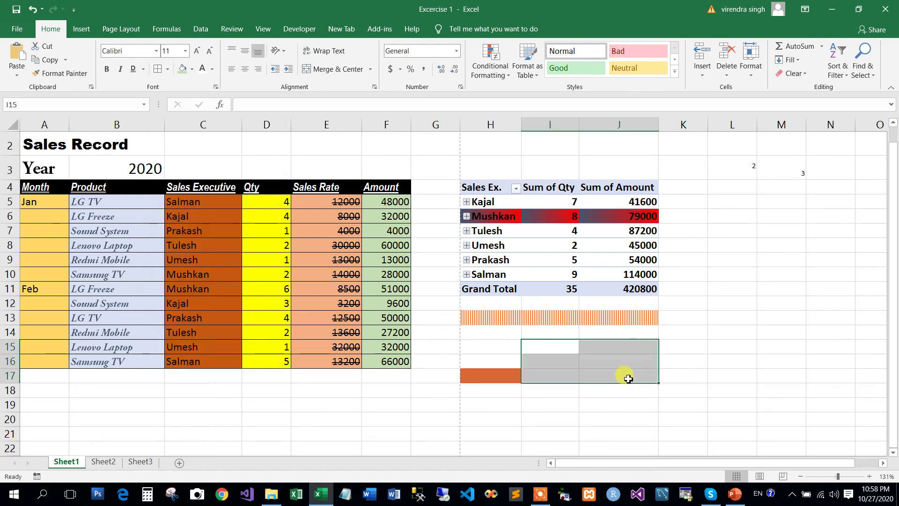
{"action": "left_click", "coordinate": [168, 70]}
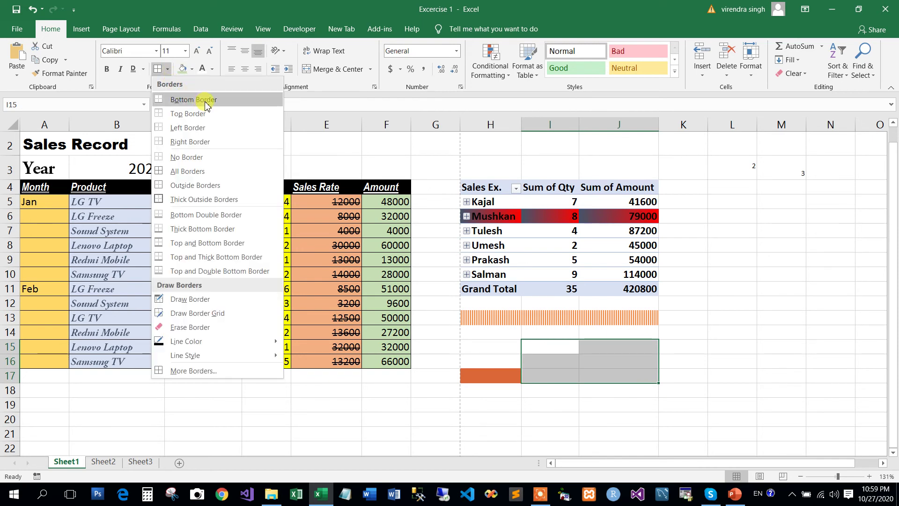
{"action": "left_click", "coordinate": [193, 99]}
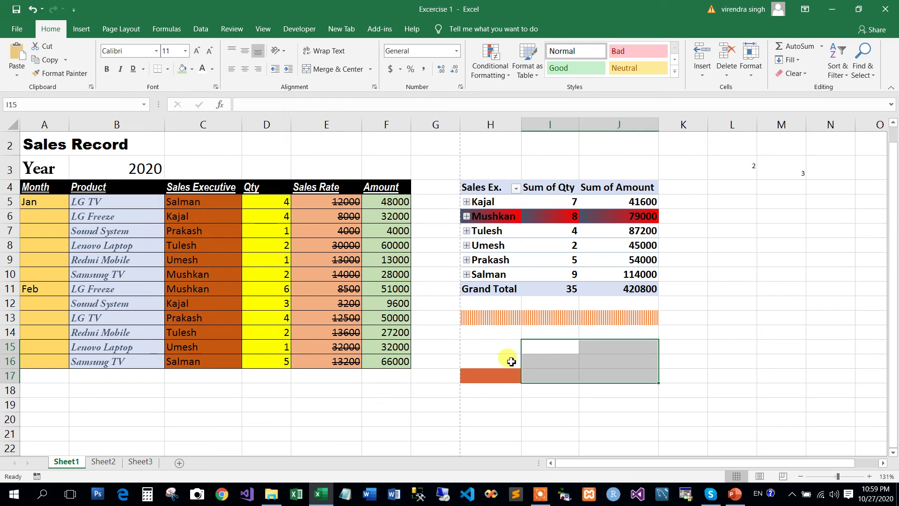
{"action": "left_click", "coordinate": [538, 410]}
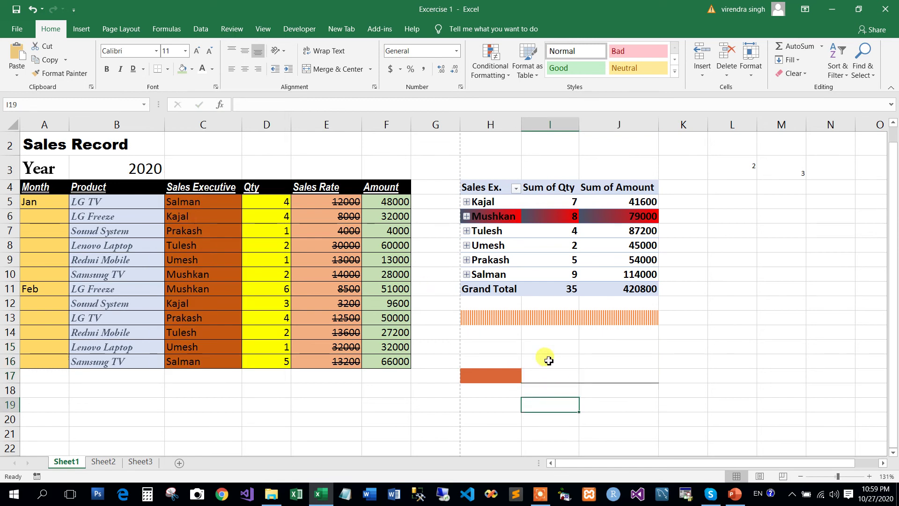
{"action": "left_click_drag", "start_coordinate": [543, 375], "coordinate": [609, 374]}
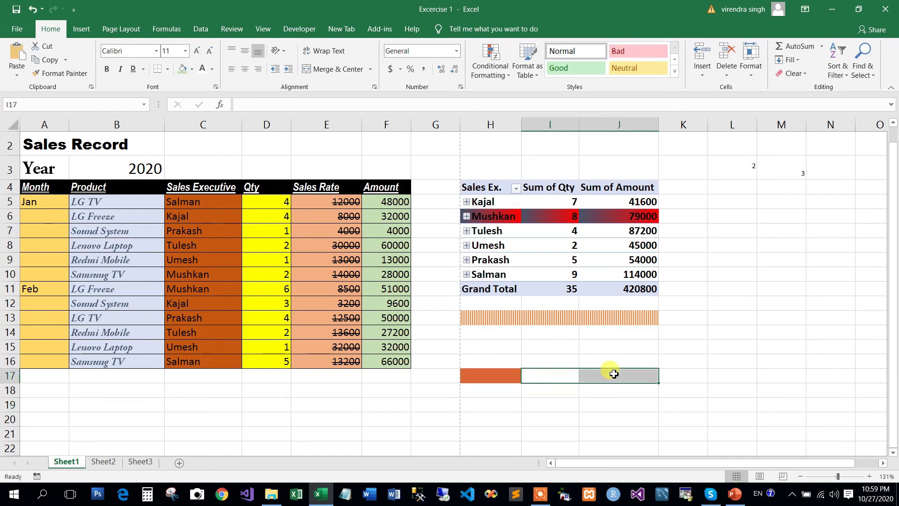
- Put a Top Border along cells I17:J17
{"action": "left_click", "coordinate": [319, 252]}
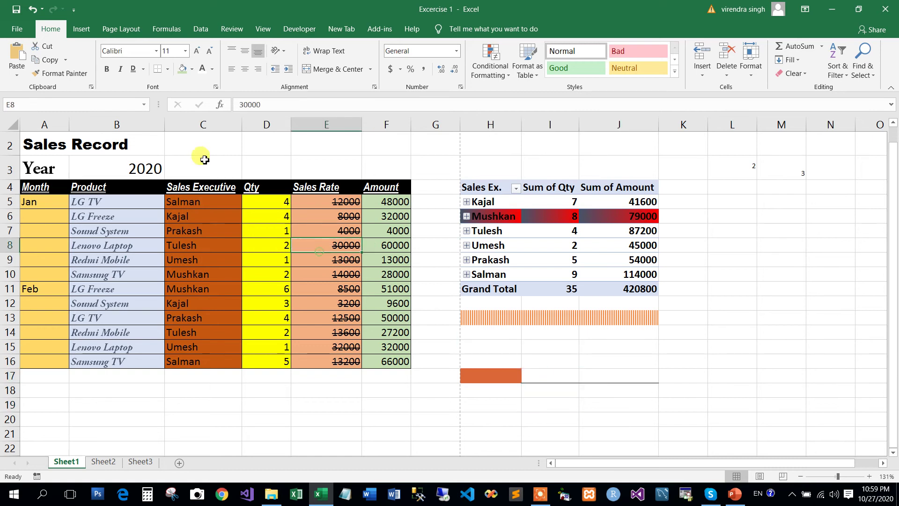
{"action": "left_click", "coordinate": [168, 69]}
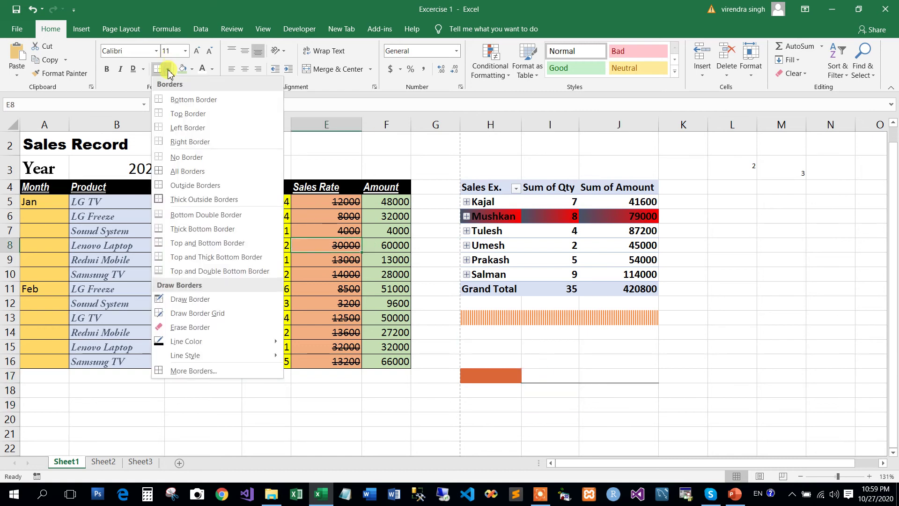
{"action": "left_click", "coordinate": [189, 114]}
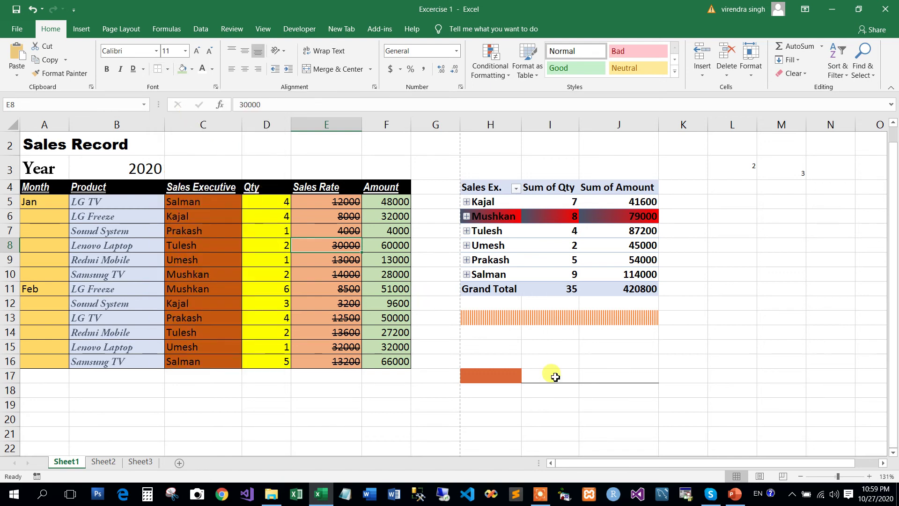
{"action": "left_click_drag", "start_coordinate": [555, 377], "coordinate": [627, 376]}
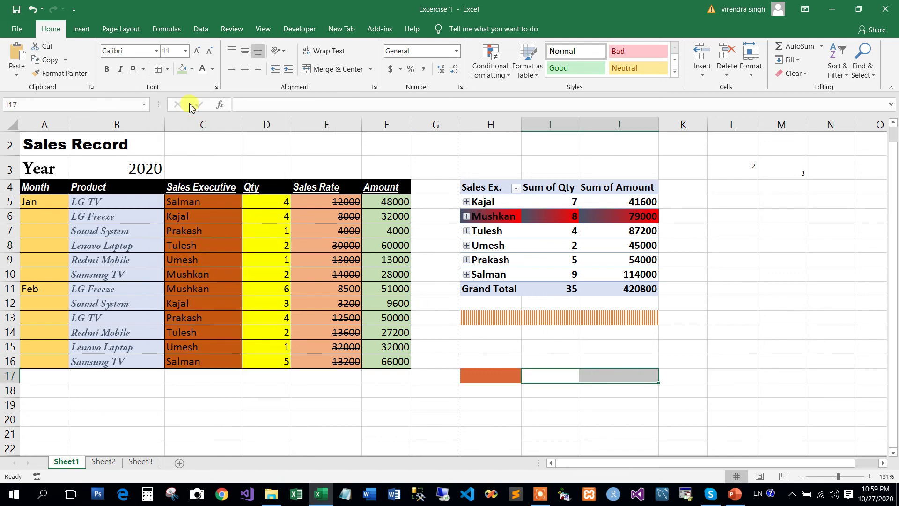
{"action": "left_click", "coordinate": [167, 70]}
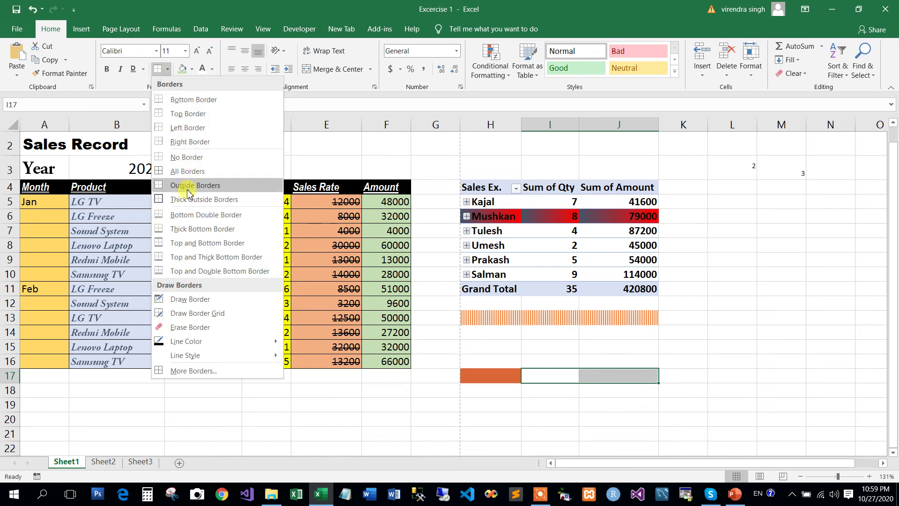
{"action": "left_click", "coordinate": [185, 157]}
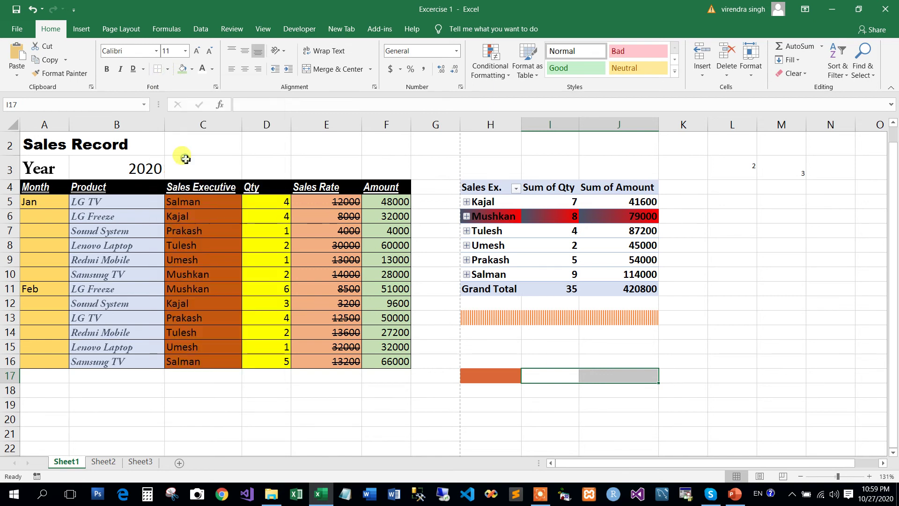
{"action": "left_click", "coordinate": [168, 71]}
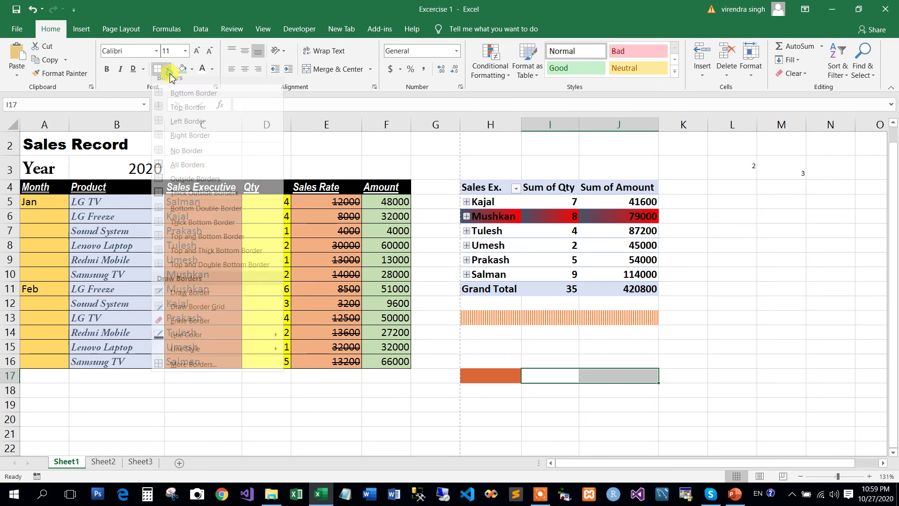
{"action": "left_click", "coordinate": [180, 114]}
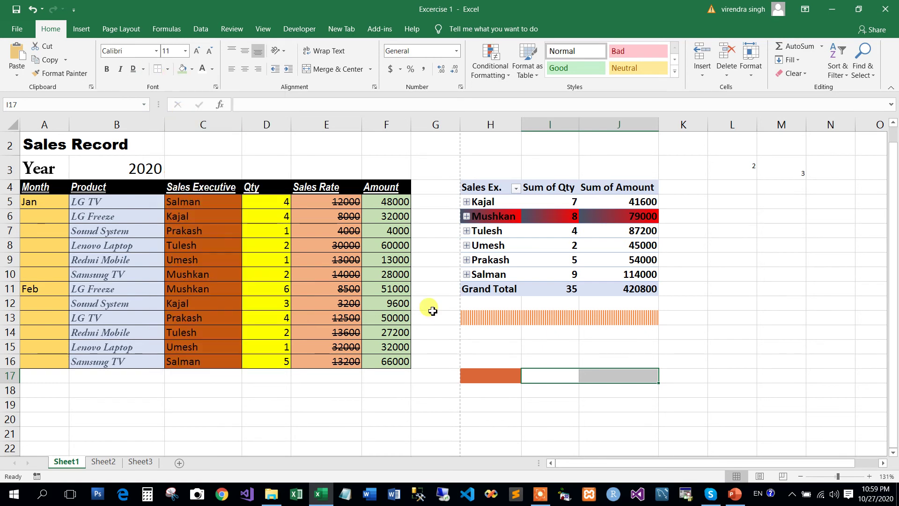
{"action": "left_click", "coordinate": [533, 343]}
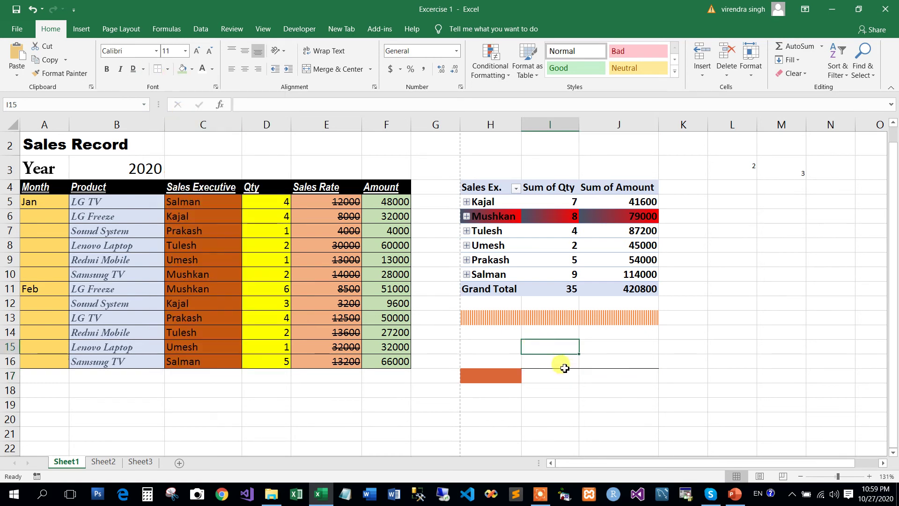
{"action": "left_click_drag", "start_coordinate": [553, 374], "coordinate": [597, 373]}
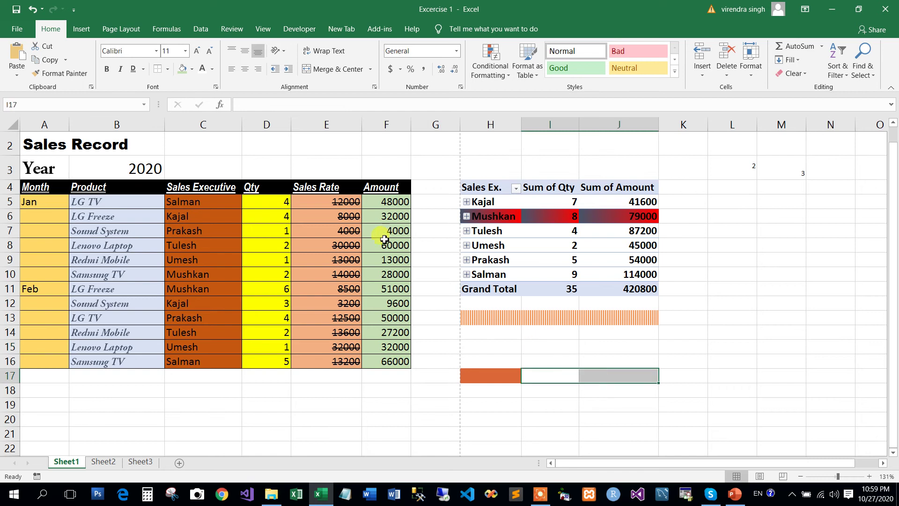
{"action": "left_click", "coordinate": [167, 69]}
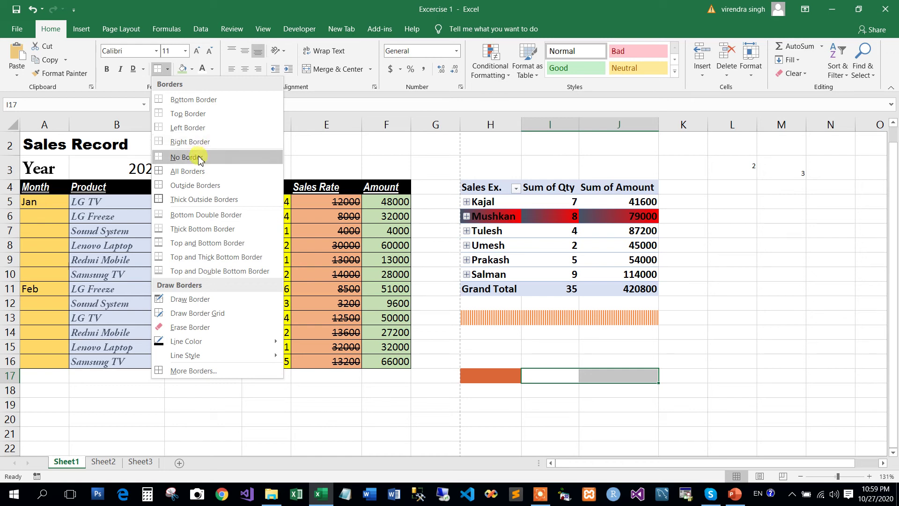
{"action": "left_click", "coordinate": [94, 229]}
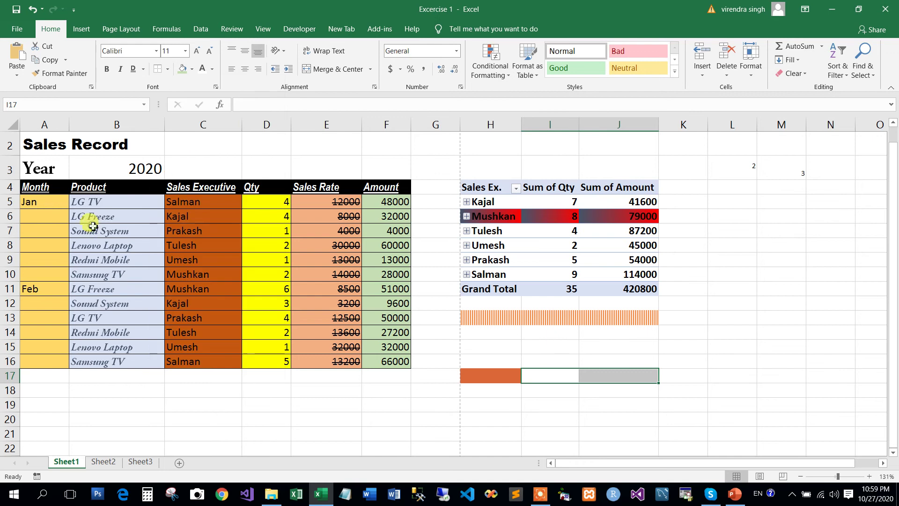
- Apply All Borders to the sales data range A5:F16
{"action": "left_click", "coordinate": [53, 204]}
{"action": "left_click_drag", "start_coordinate": [52, 203], "coordinate": [388, 358]}
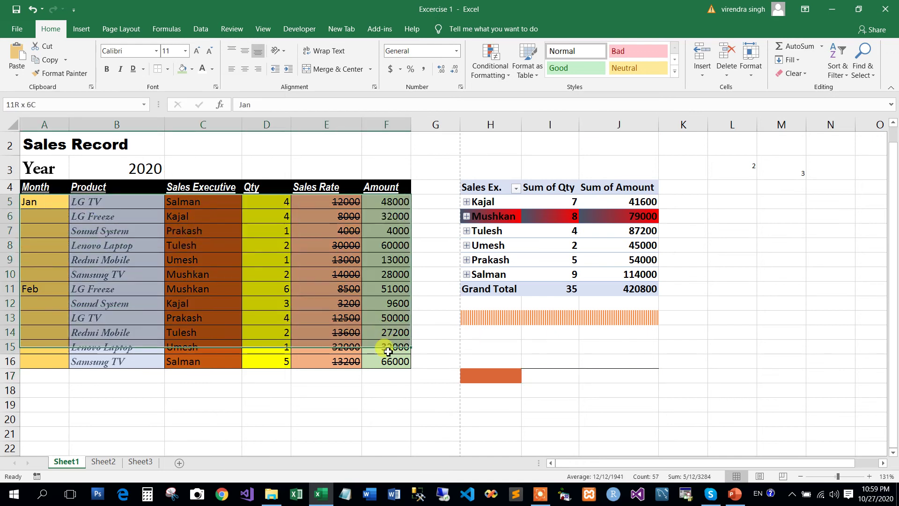
{"action": "left_click", "coordinate": [168, 70]}
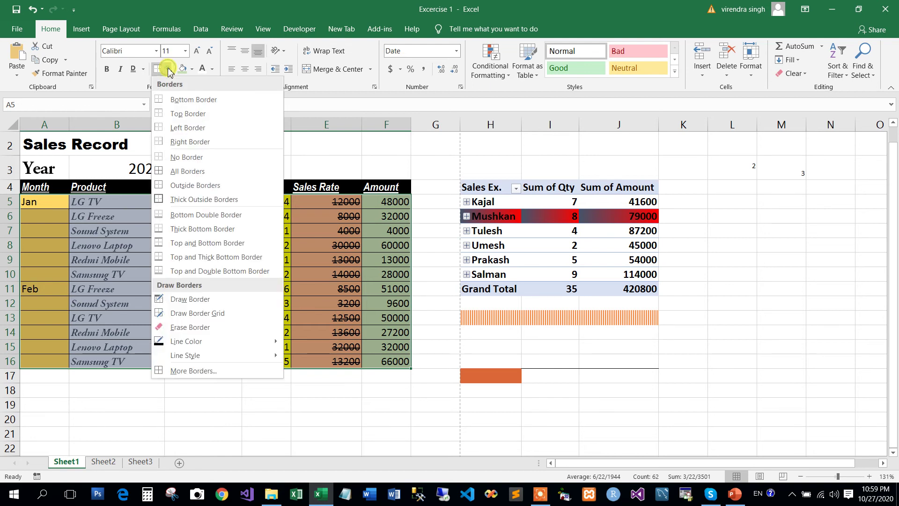
{"action": "left_click", "coordinate": [187, 171]}
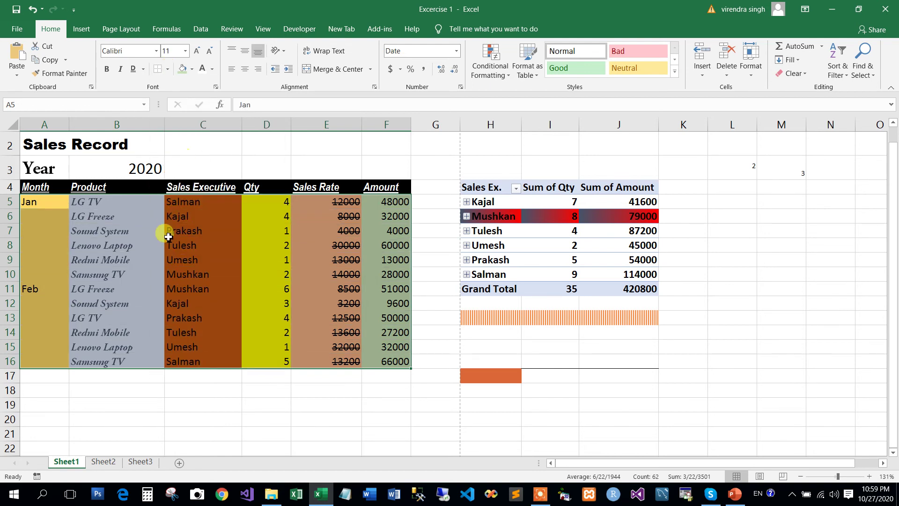
{"action": "left_click", "coordinate": [168, 236]}
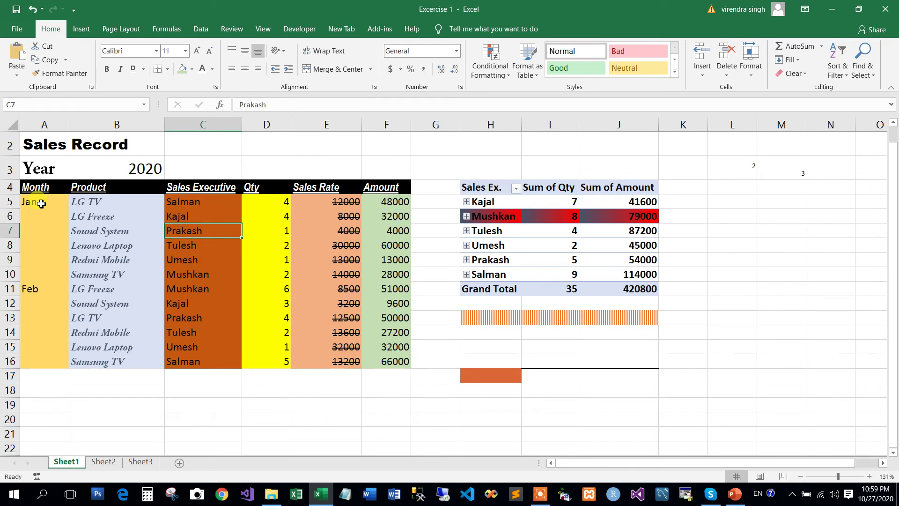
{"action": "left_click", "coordinate": [168, 70]}
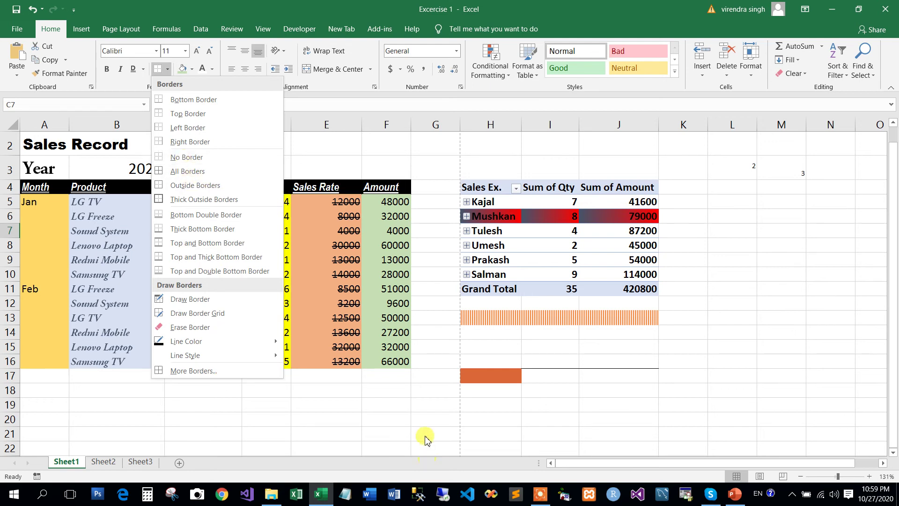
{"action": "left_click", "coordinate": [207, 399]}
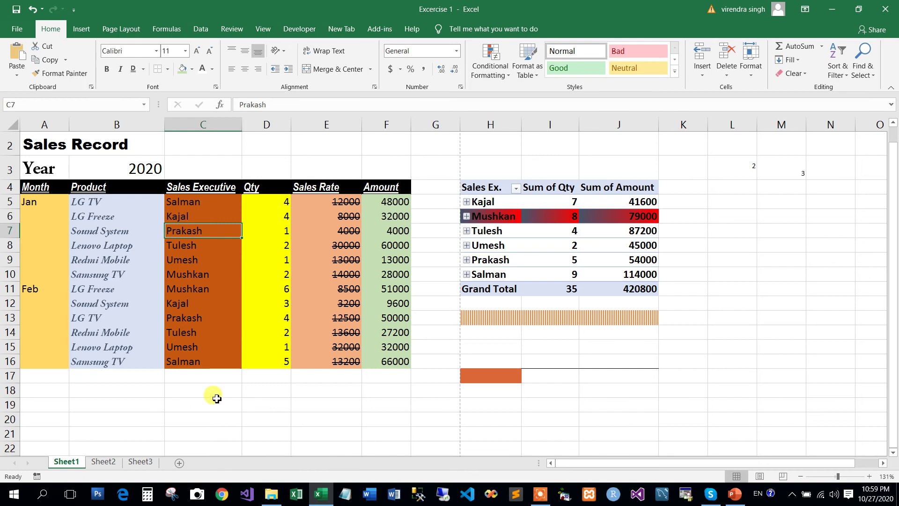
- Frame C19:E21 with Outside Borders, then upgrade it to Thick Outside Borders
{"action": "left_click_drag", "start_coordinate": [212, 402], "coordinate": [302, 431]}
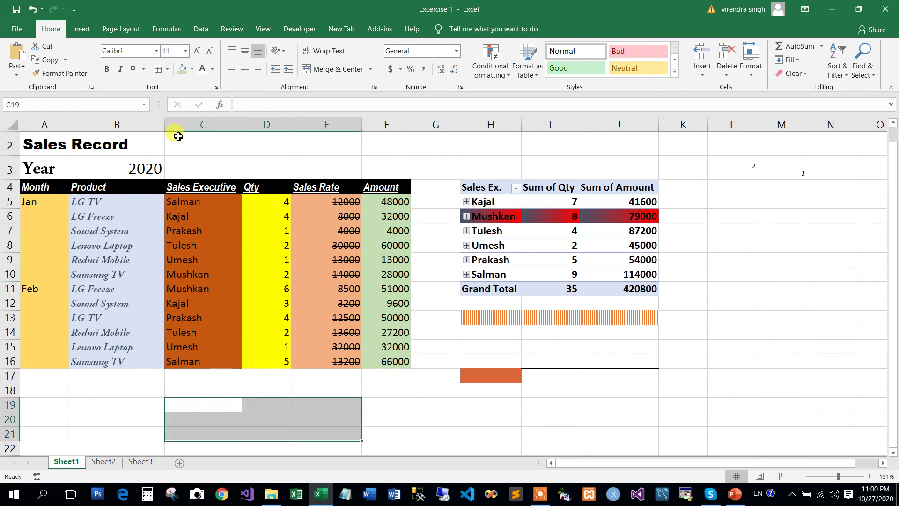
{"action": "left_click", "coordinate": [170, 70]}
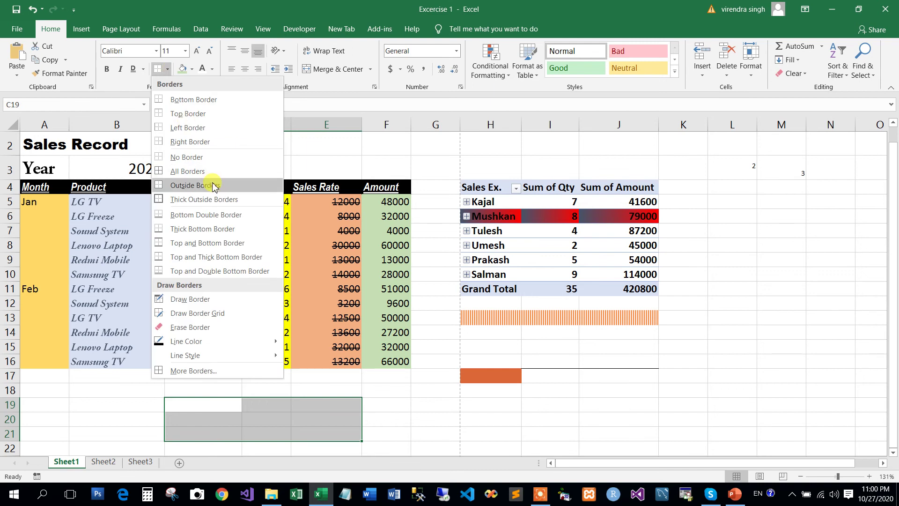
{"action": "left_click", "coordinate": [199, 186]}
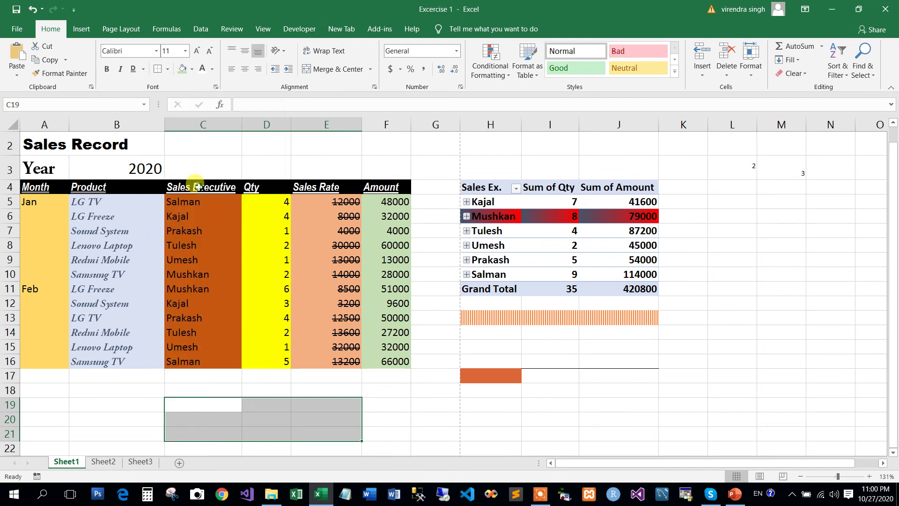
{"action": "left_click", "coordinate": [114, 416]}
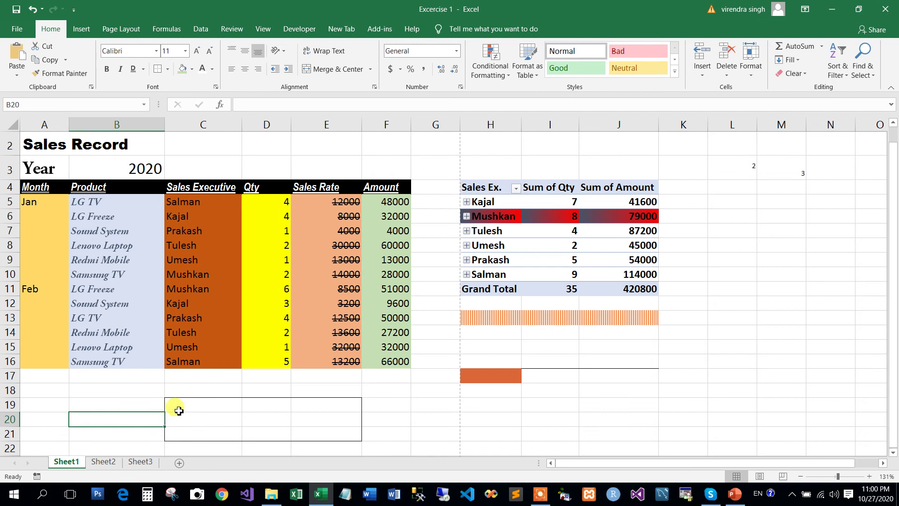
{"action": "left_click", "coordinate": [508, 419]}
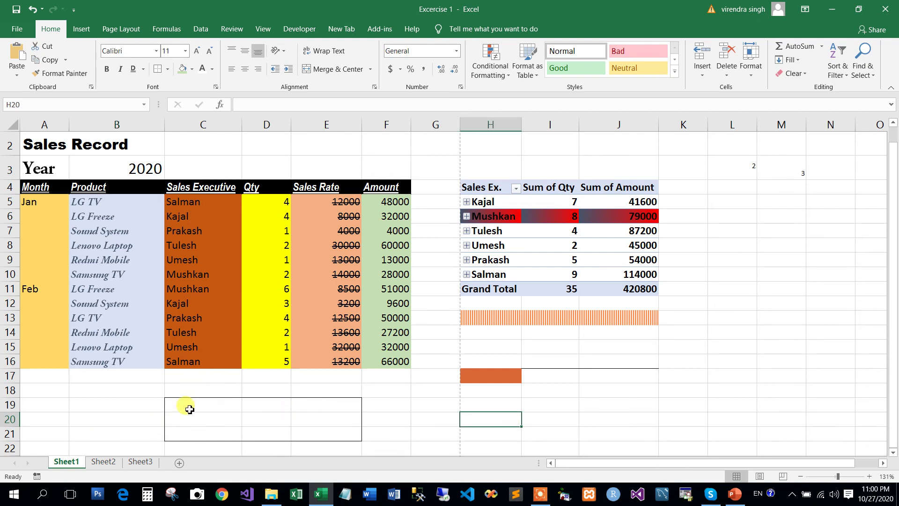
{"action": "left_click_drag", "start_coordinate": [189, 406], "coordinate": [333, 436]}
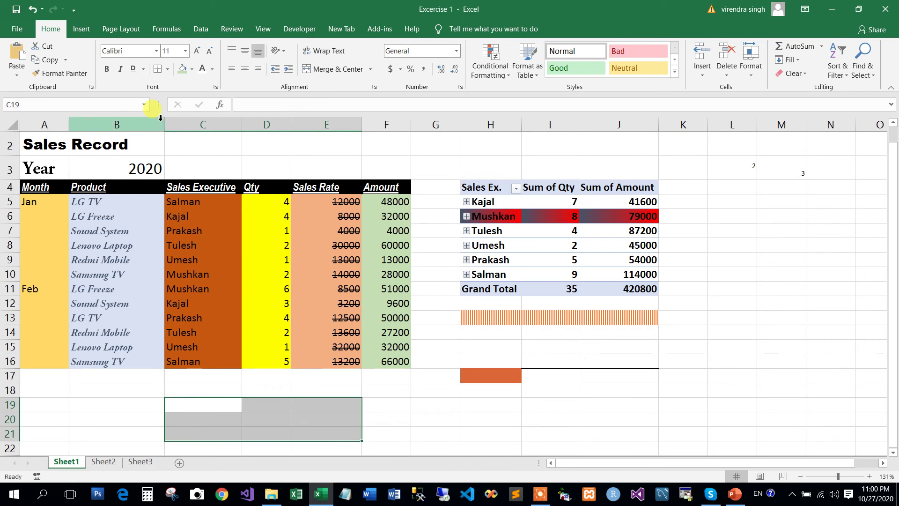
{"action": "left_click", "coordinate": [168, 71]}
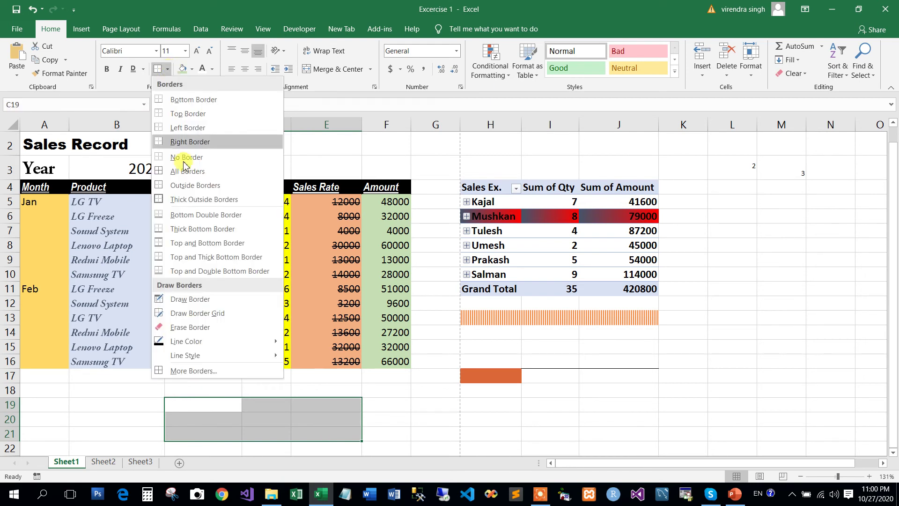
{"action": "left_click", "coordinate": [189, 202]}
- Add a Bottom Double Border under cell G20
{"action": "left_click", "coordinate": [421, 420]}
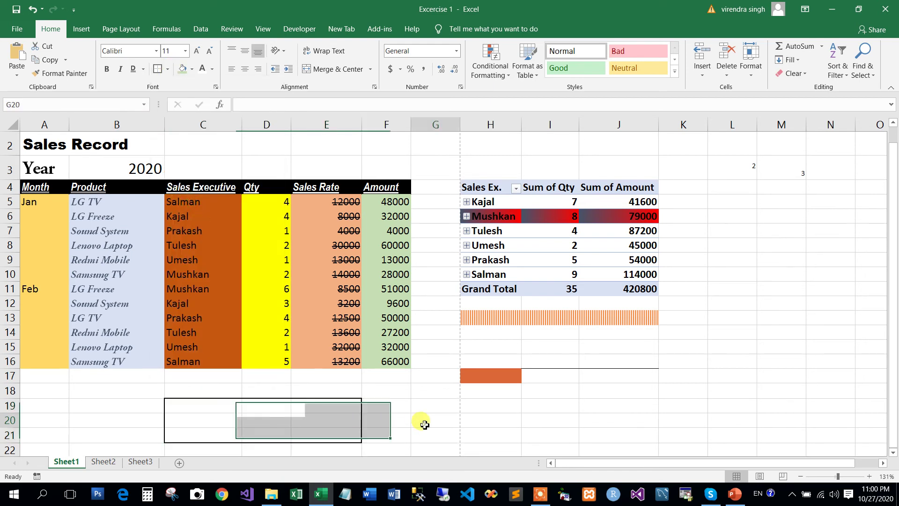
{"action": "left_click", "coordinate": [168, 70]}
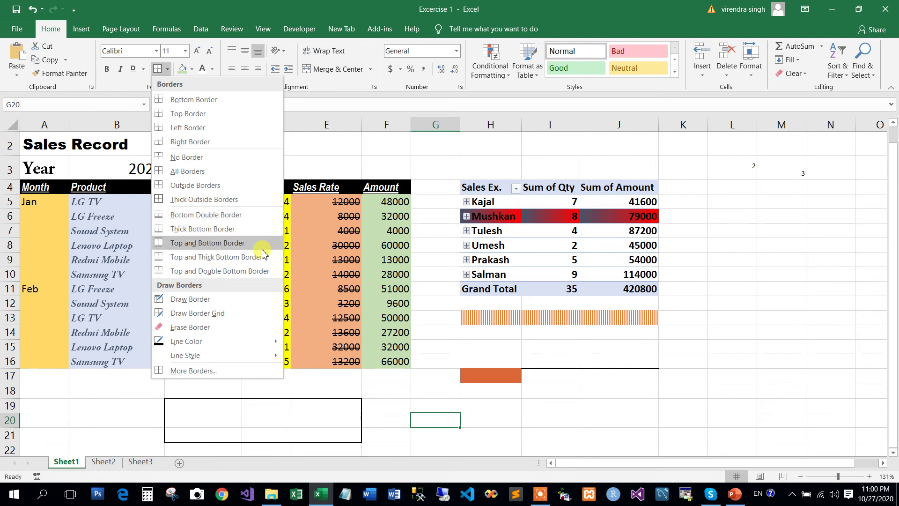
{"action": "left_click", "coordinate": [237, 216]}
{"action": "left_click", "coordinate": [550, 433]}
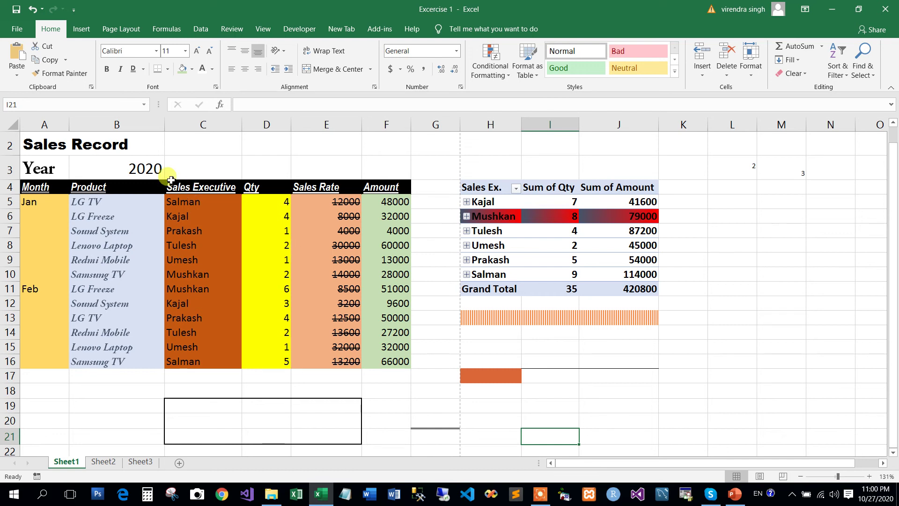
{"action": "mouse_move", "coordinate": [50, 190]}
{"action": "left_mouse_down"}
{"action": "mouse_move", "coordinate": [379, 198]}
{"action": "mouse_move", "coordinate": [380, 187]}
{"action": "left_mouse_up"}
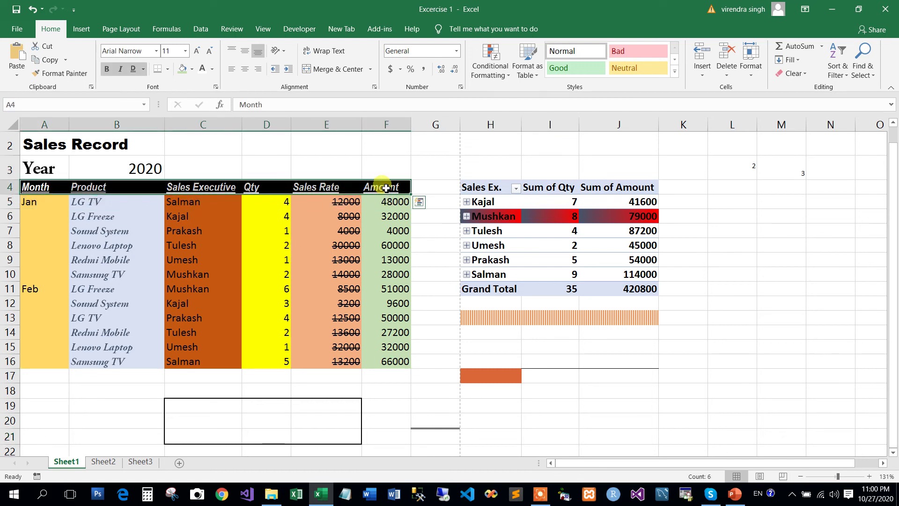
- Change the underline style, then apply a Thick Bottom Border under header row A4:F4
{"action": "left_click", "coordinate": [145, 69]}
{"action": "left_click", "coordinate": [151, 84]}
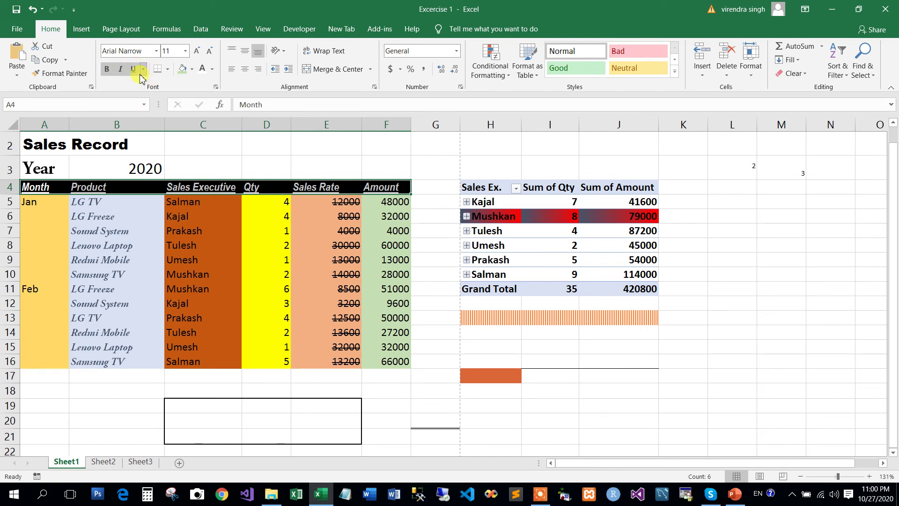
{"action": "left_click", "coordinate": [168, 70]}
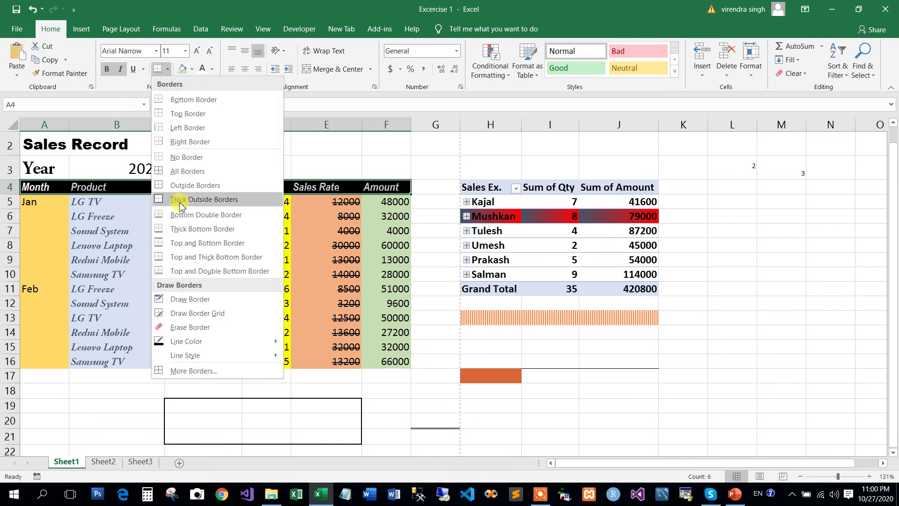
{"action": "left_click", "coordinate": [209, 230]}
{"action": "left_click", "coordinate": [146, 378]}
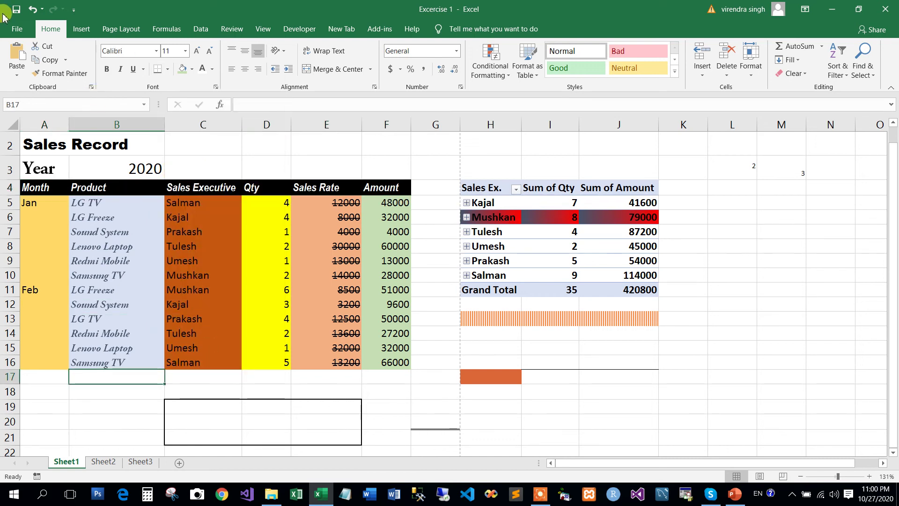
{"action": "left_click", "coordinate": [17, 28]}
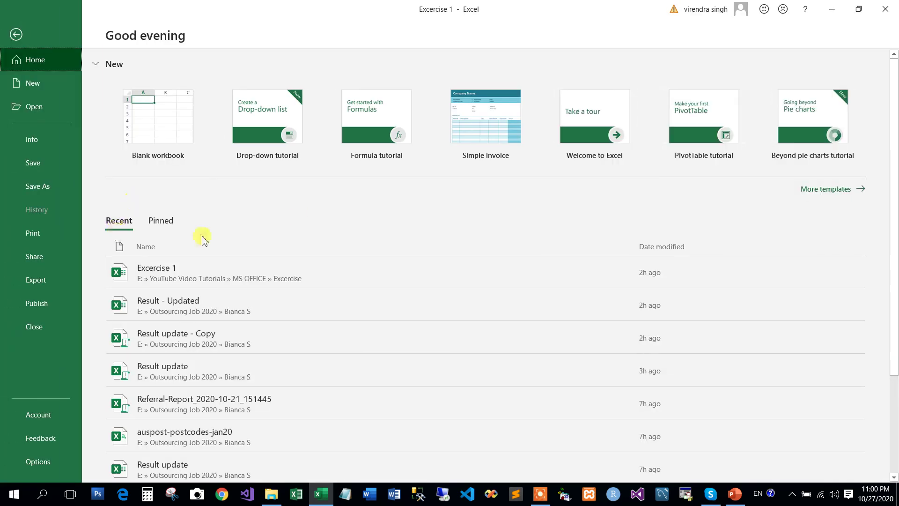
{"action": "left_click", "coordinate": [34, 237]}
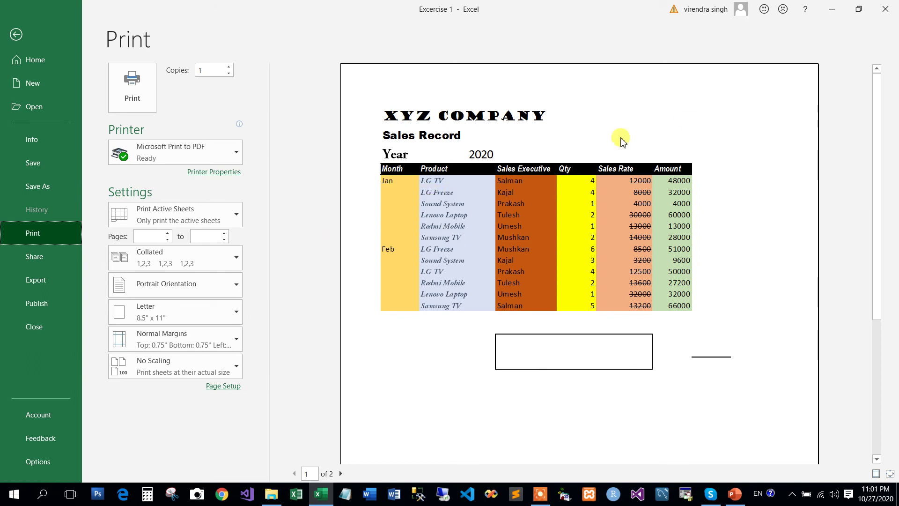
{"action": "left_click", "coordinate": [17, 35]}
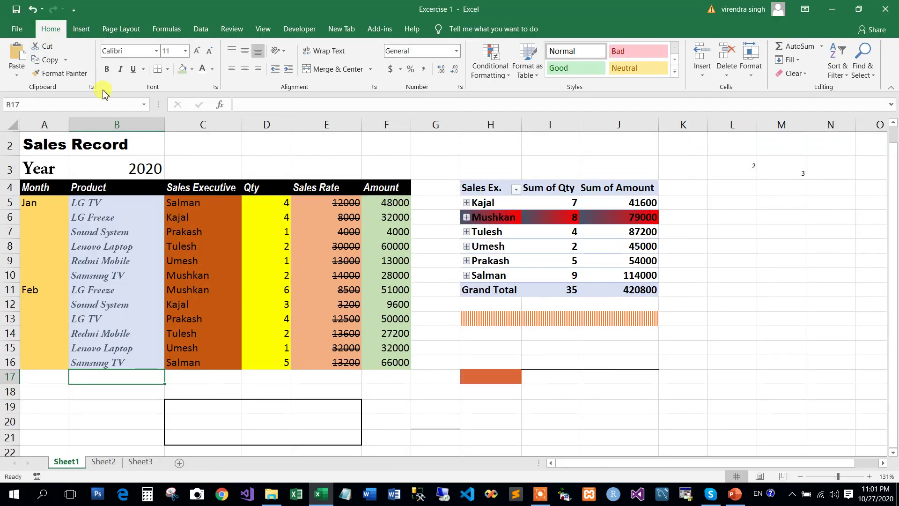
- Remove every border from header A4:F4 by choosing None on the Format Cells Border tab
{"action": "left_click_drag", "start_coordinate": [50, 189], "coordinate": [375, 187]}
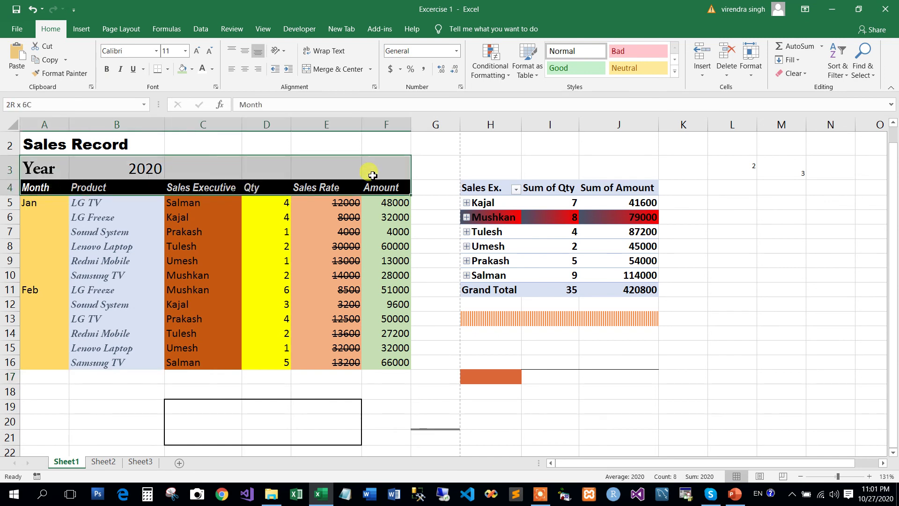
{"action": "left_click", "coordinate": [167, 69]}
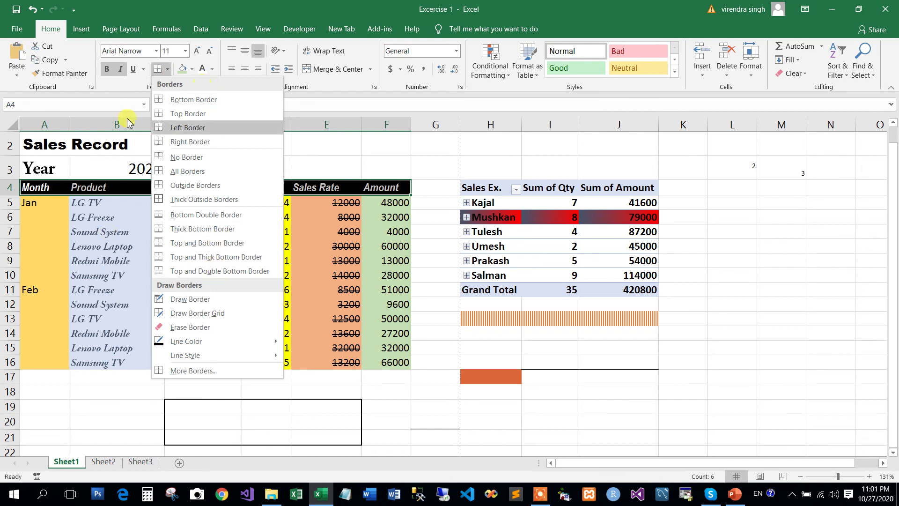
{"action": "left_click", "coordinate": [166, 16]}
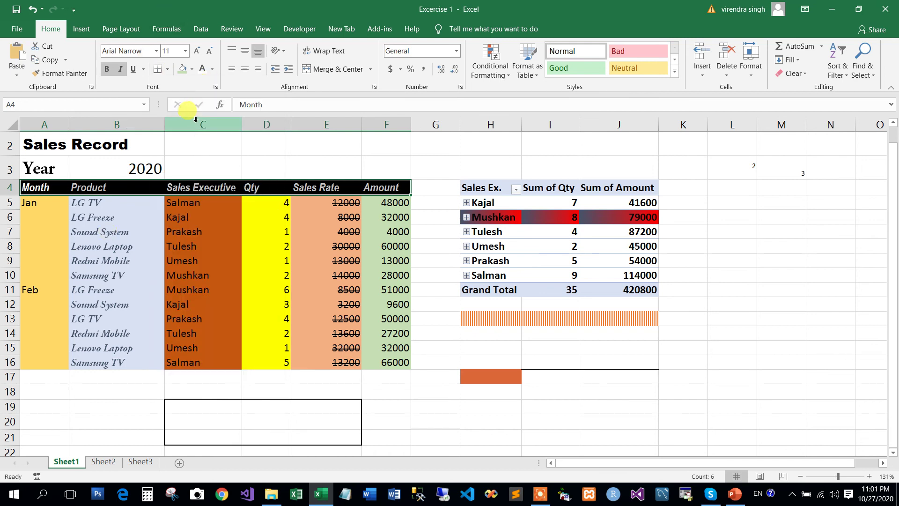
{"action": "left_click", "coordinate": [216, 87]}
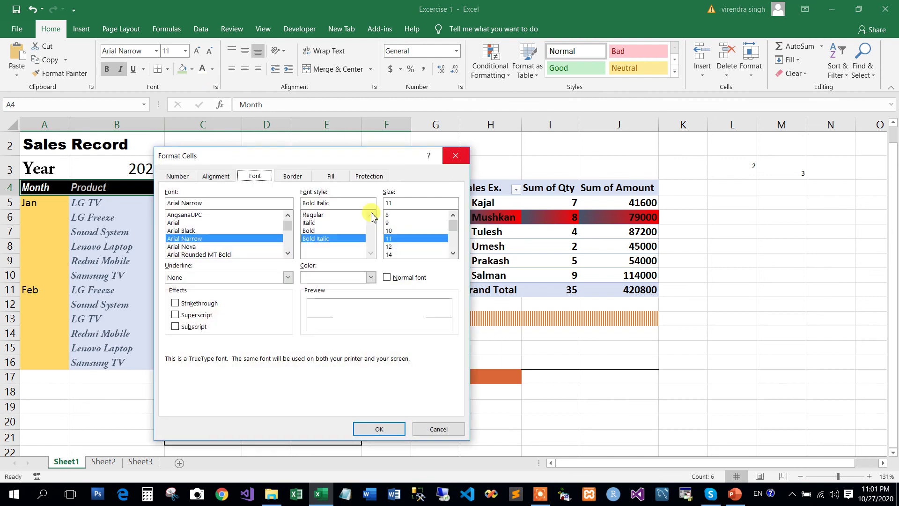
{"action": "left_click", "coordinate": [294, 177]}
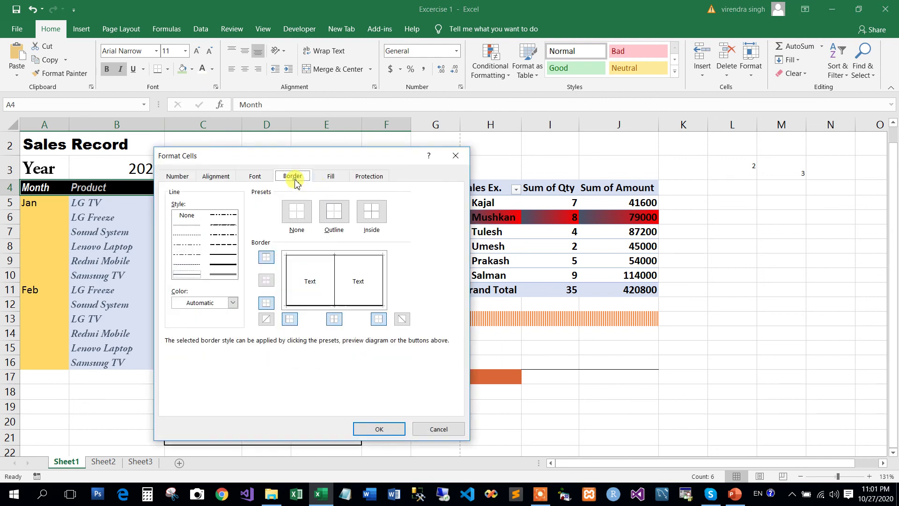
{"action": "left_click", "coordinate": [198, 304]}
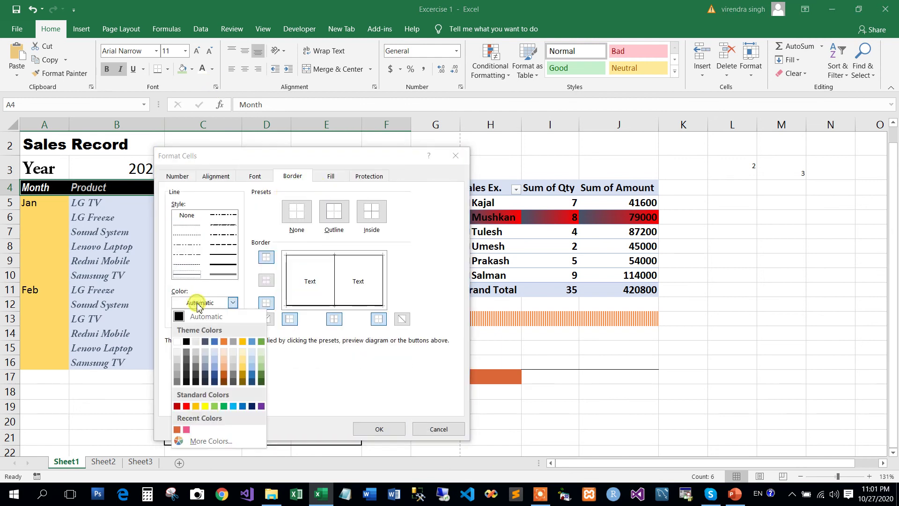
{"action": "left_click", "coordinate": [177, 341]}
{"action": "left_click", "coordinate": [230, 273]}
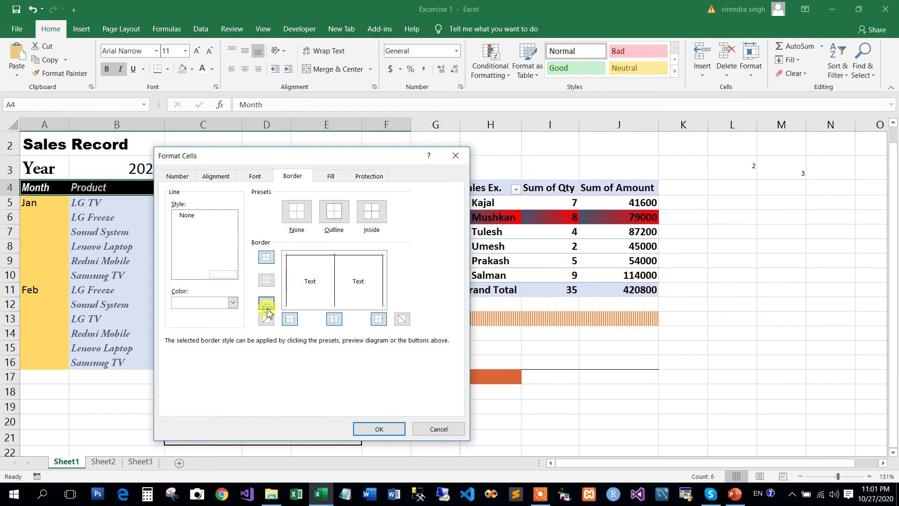
{"action": "left_click", "coordinate": [296, 212]}
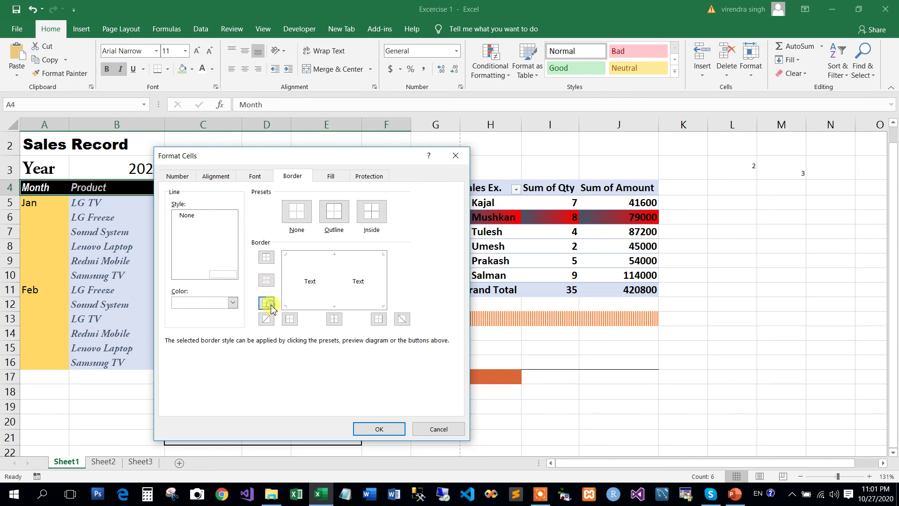
{"action": "left_click", "coordinate": [385, 429]}
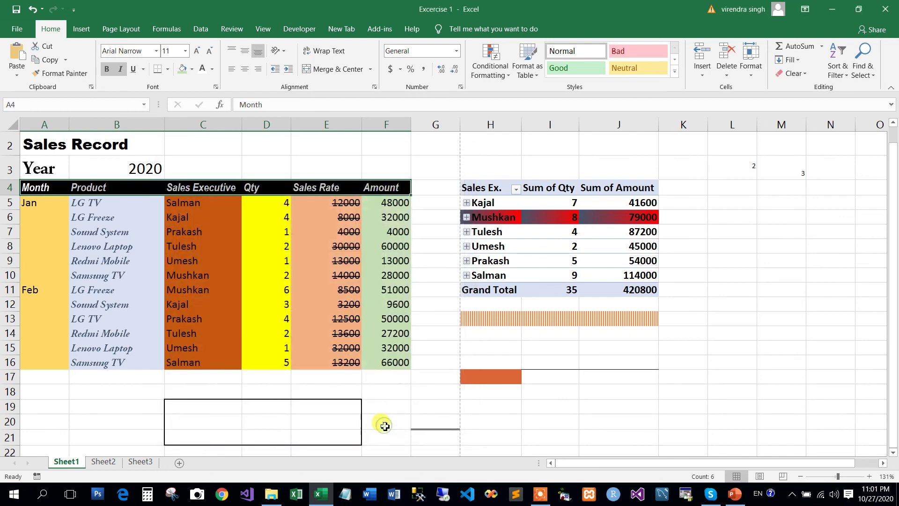
{"action": "left_click", "coordinate": [230, 333]}
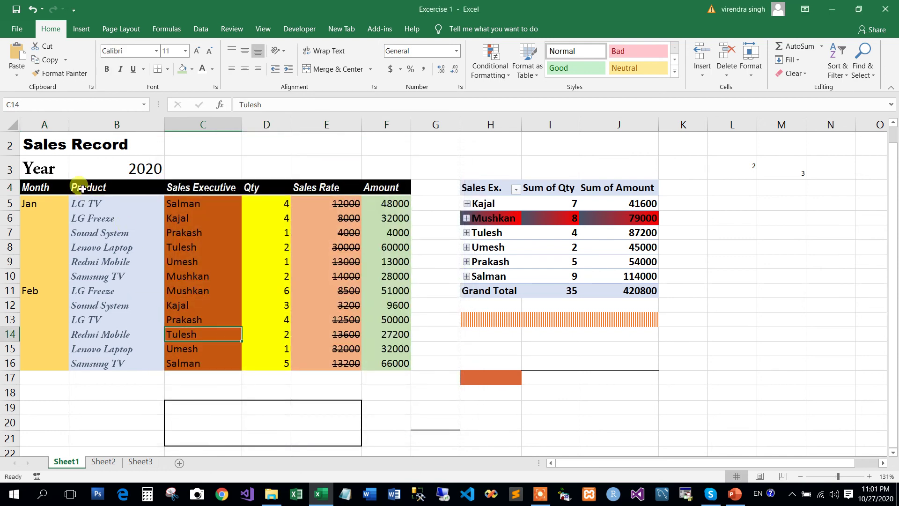
{"action": "left_click", "coordinate": [15, 29]}
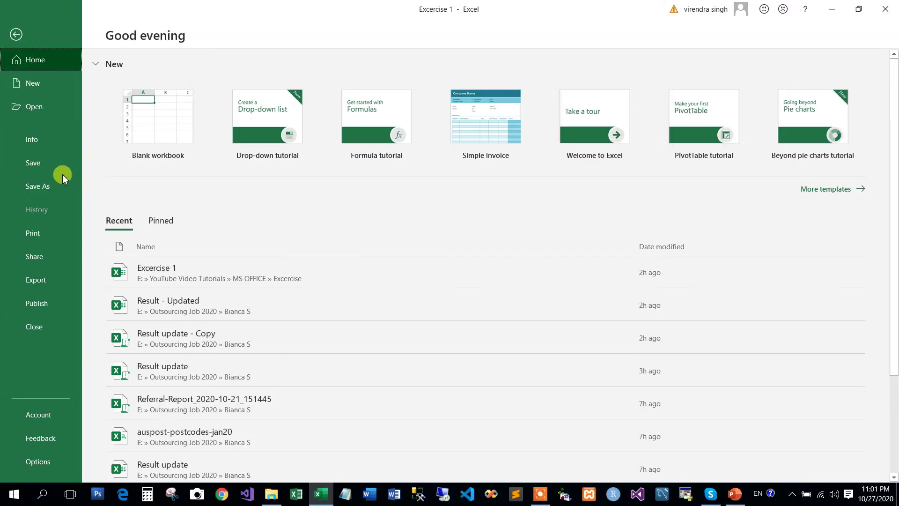
{"action": "left_click", "coordinate": [41, 242]}
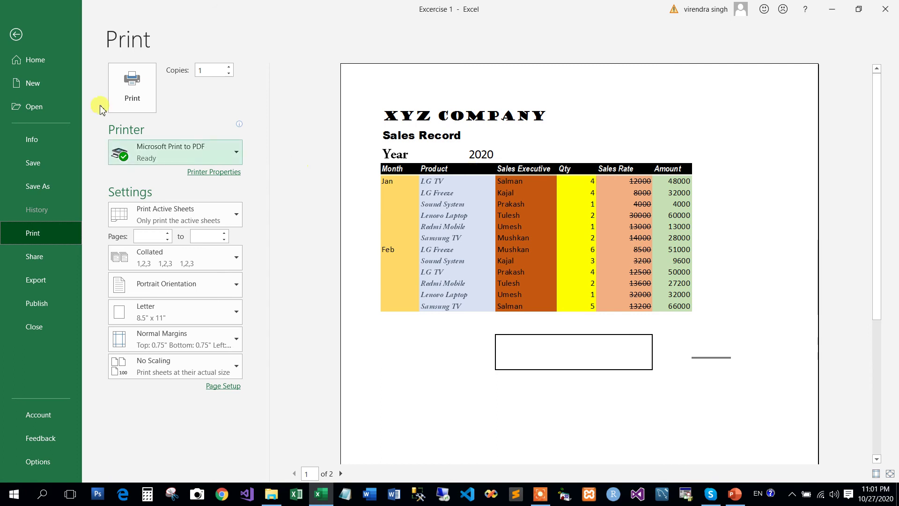
{"action": "left_click", "coordinate": [16, 36]}
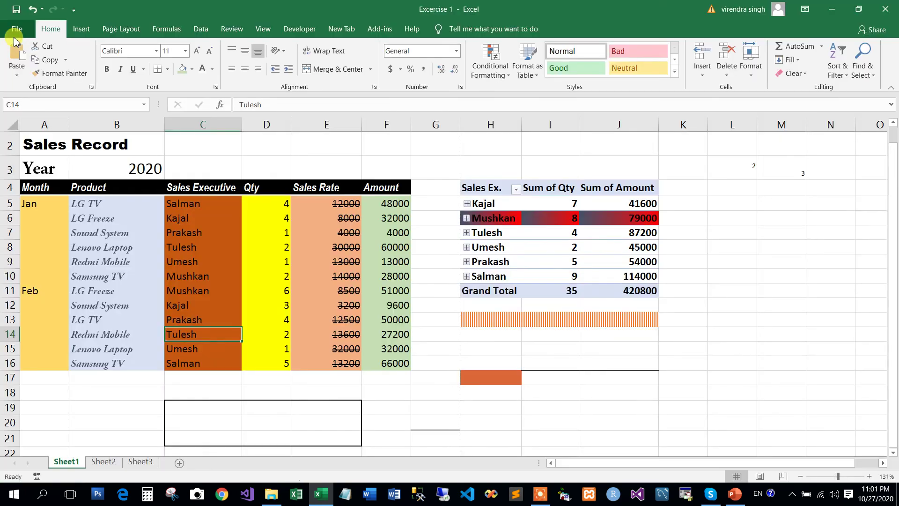
- Apply Top and Thick Bottom Border to cell L11 beside the Grand Total row
{"action": "left_click", "coordinate": [168, 70]}
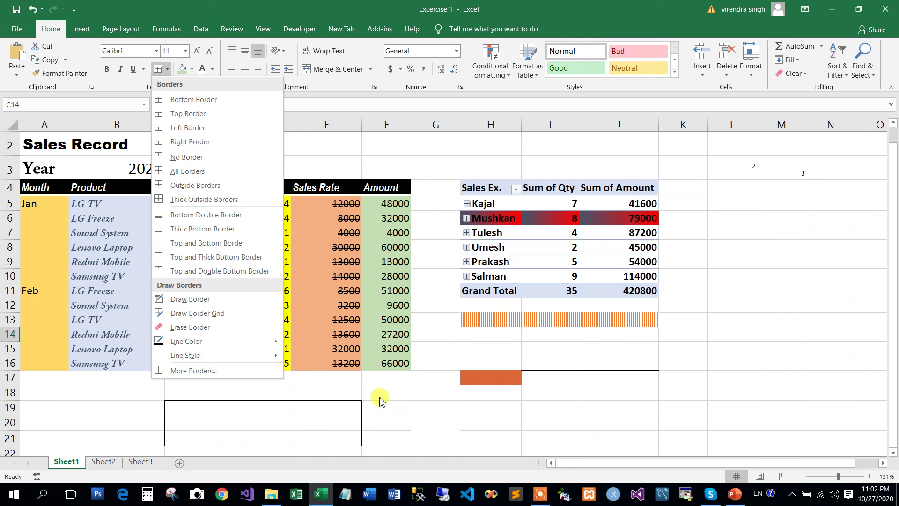
{"action": "left_click", "coordinate": [725, 286]}
{"action": "left_click", "coordinate": [726, 287]}
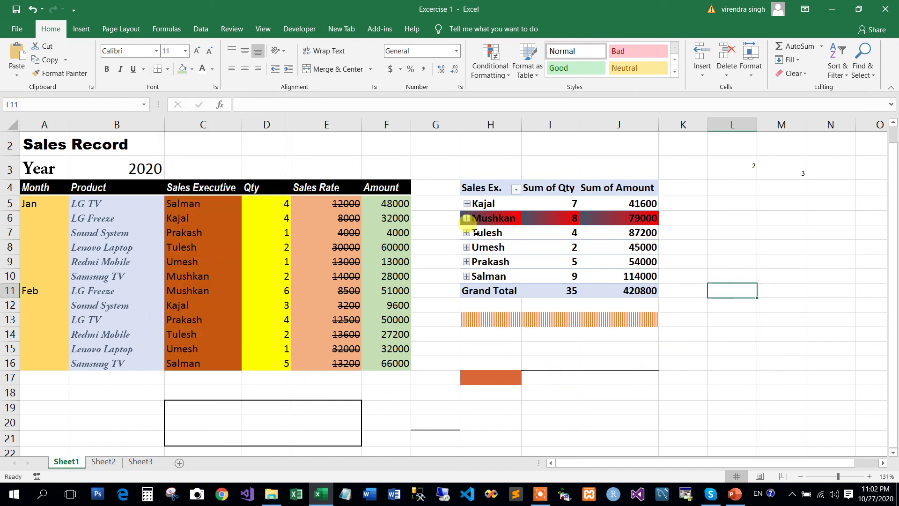
{"action": "left_click", "coordinate": [167, 69]}
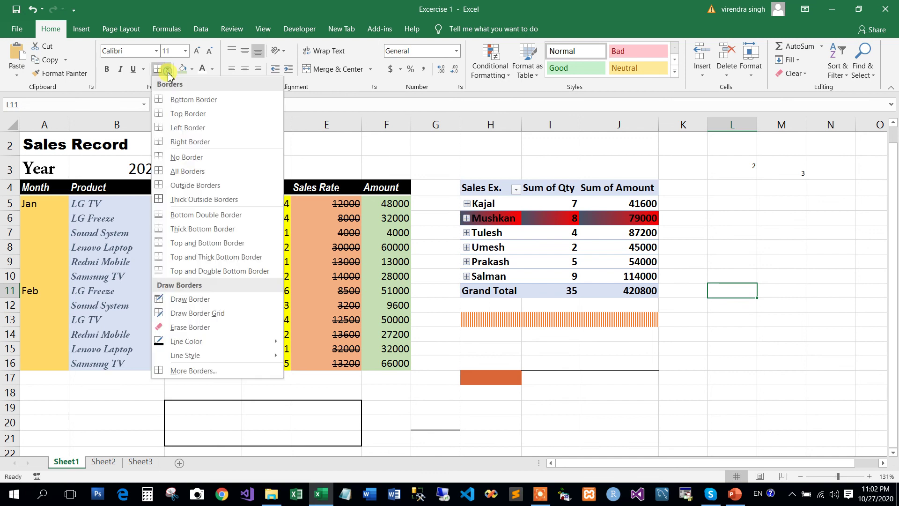
{"action": "left_click", "coordinate": [209, 257]}
- Select cells L10 and L11 to check the existing border
{"action": "left_click", "coordinate": [670, 335]}
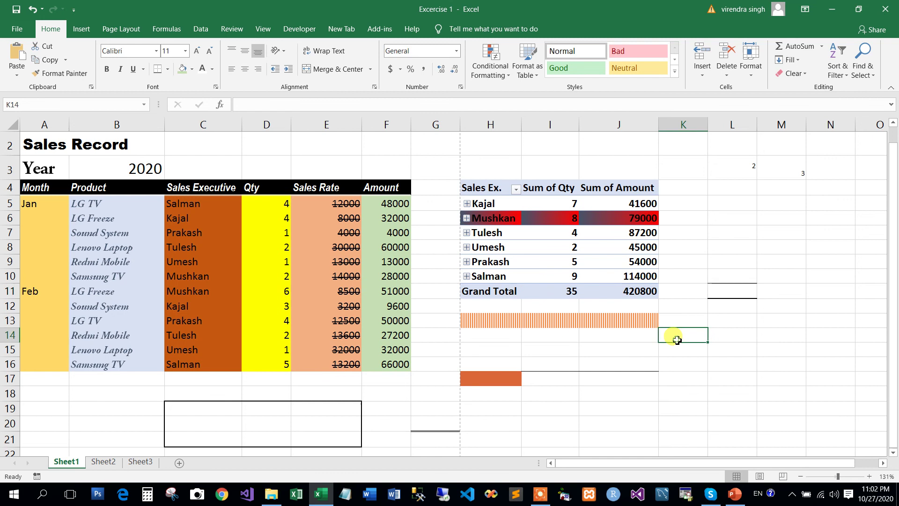
{"action": "left_click", "coordinate": [722, 283]}
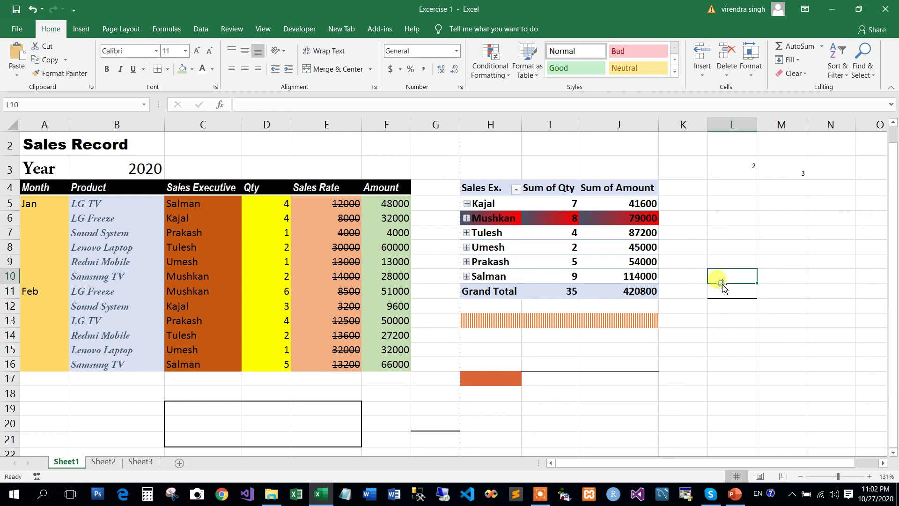
{"action": "left_click", "coordinate": [727, 297]}
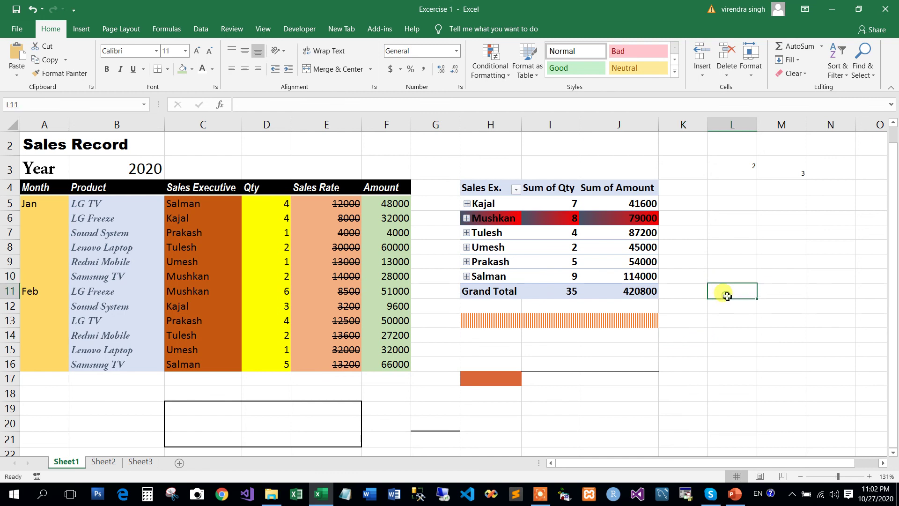
- Draw a freehand outline border around the empty block K4:M7
{"action": "left_click", "coordinate": [169, 69]}
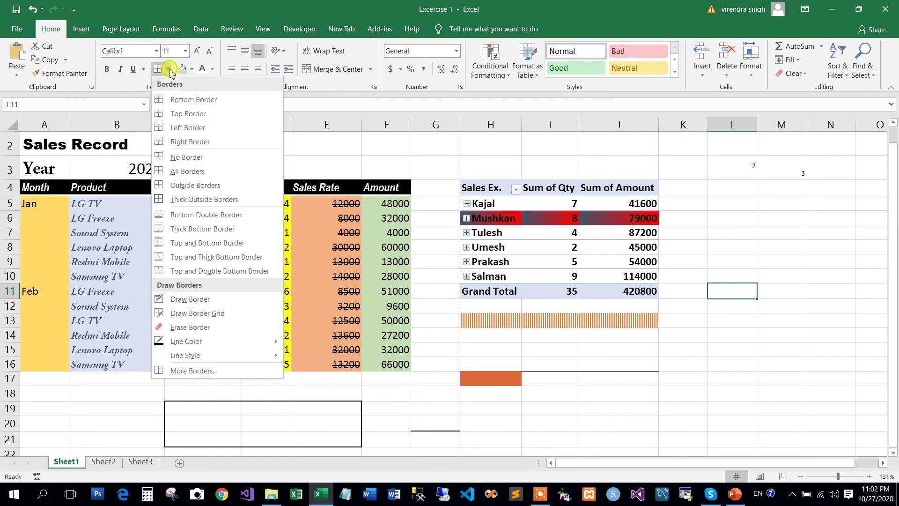
{"action": "left_click", "coordinate": [190, 300]}
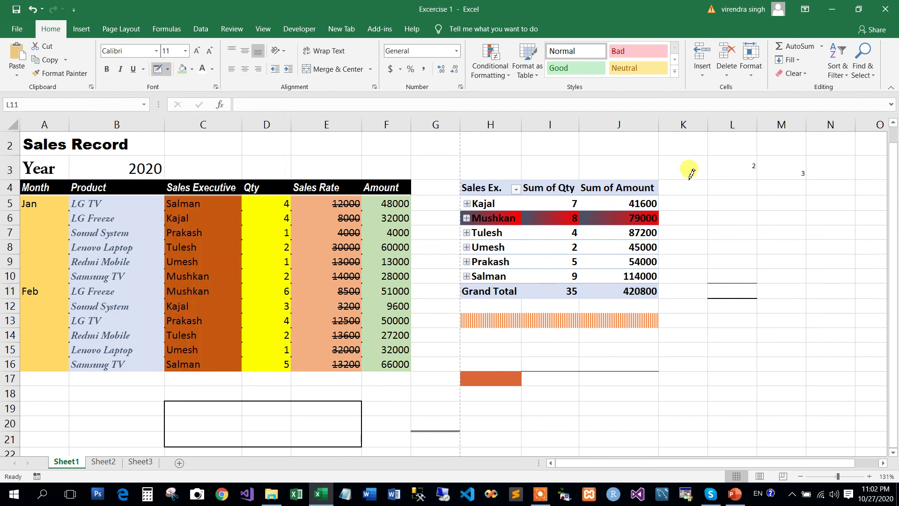
{"action": "left_click_drag", "start_coordinate": [671, 184], "coordinate": [796, 225]}
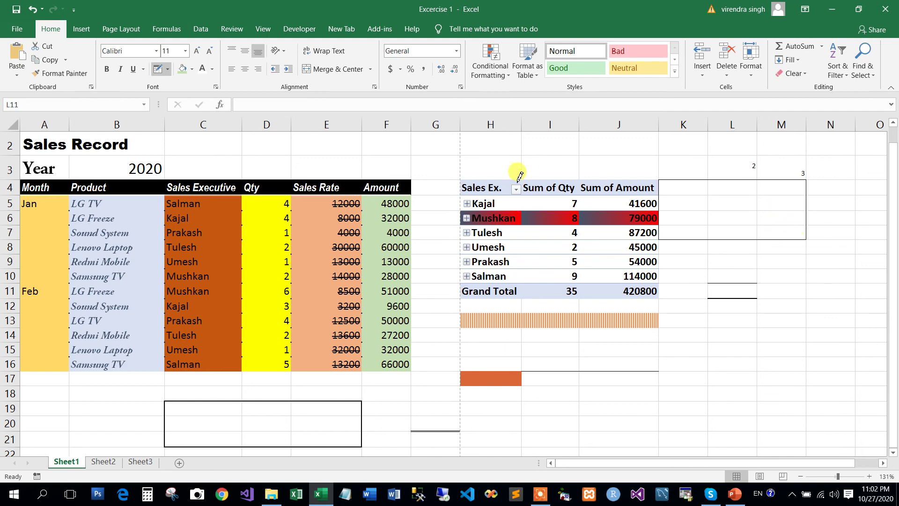
{"action": "left_click", "coordinate": [167, 72]}
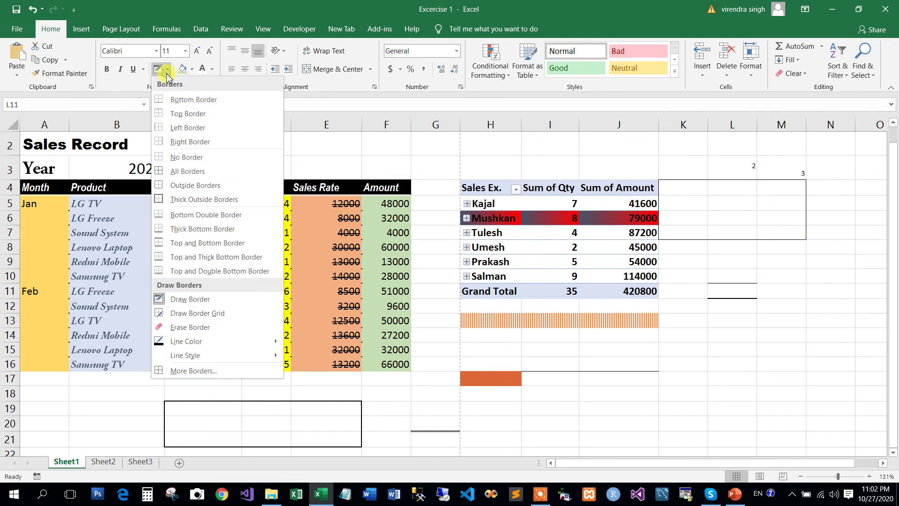
- Draw a border grid across K4:M7 so each of its cells is boxed
{"action": "left_click", "coordinate": [207, 314]}
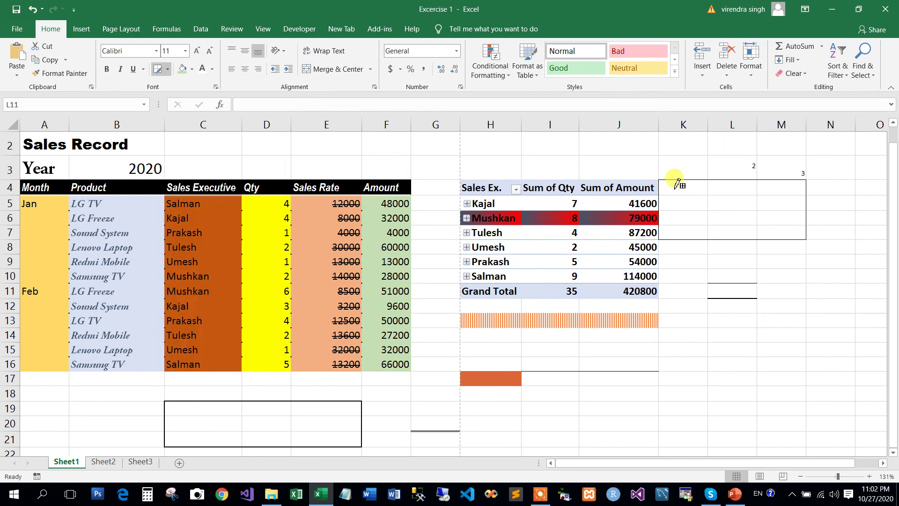
{"action": "left_click_drag", "start_coordinate": [674, 178], "coordinate": [799, 226]}
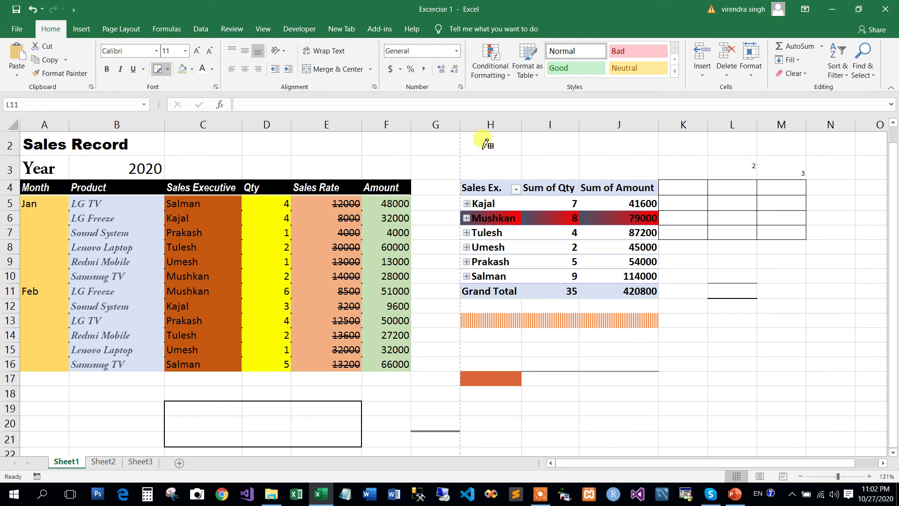
- Switch to Erase Border and wipe the borders from K4:M7
{"action": "left_click", "coordinate": [168, 70]}
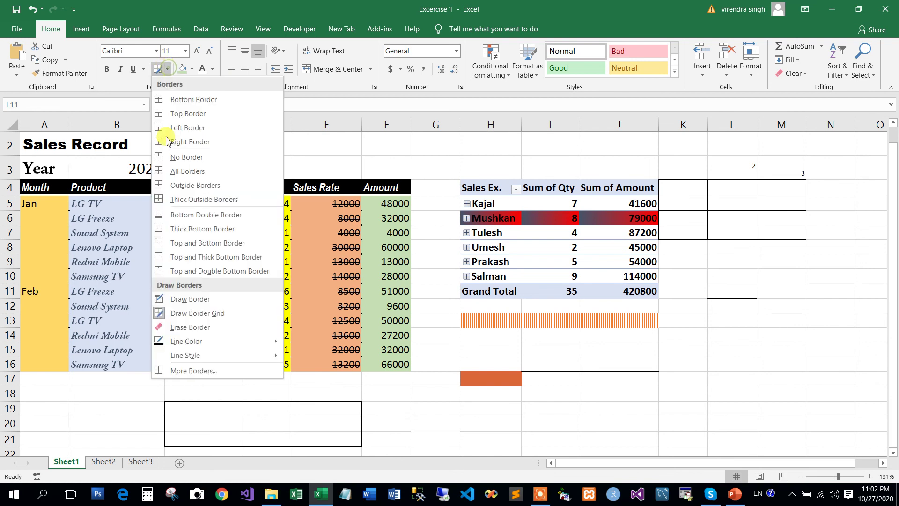
{"action": "left_click", "coordinate": [206, 329]}
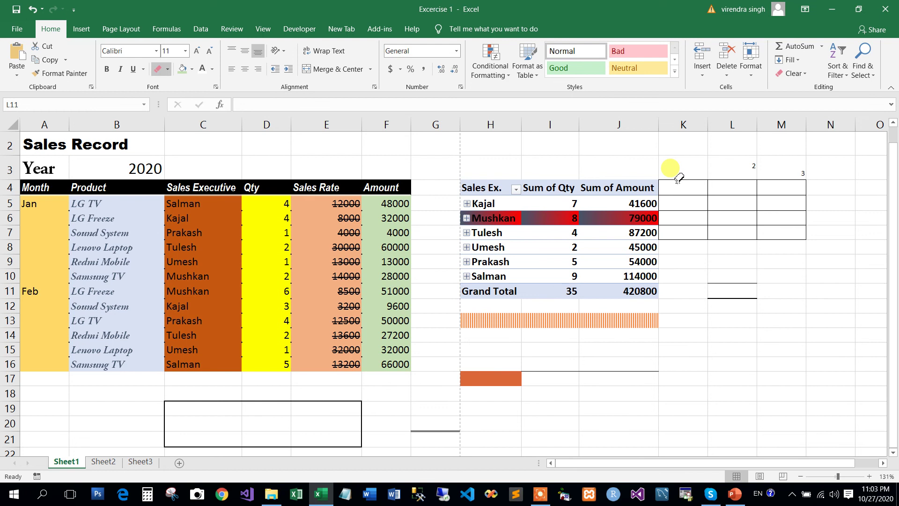
{"action": "left_click", "coordinate": [168, 71]}
{"action": "mouse_move", "coordinate": [186, 341]}
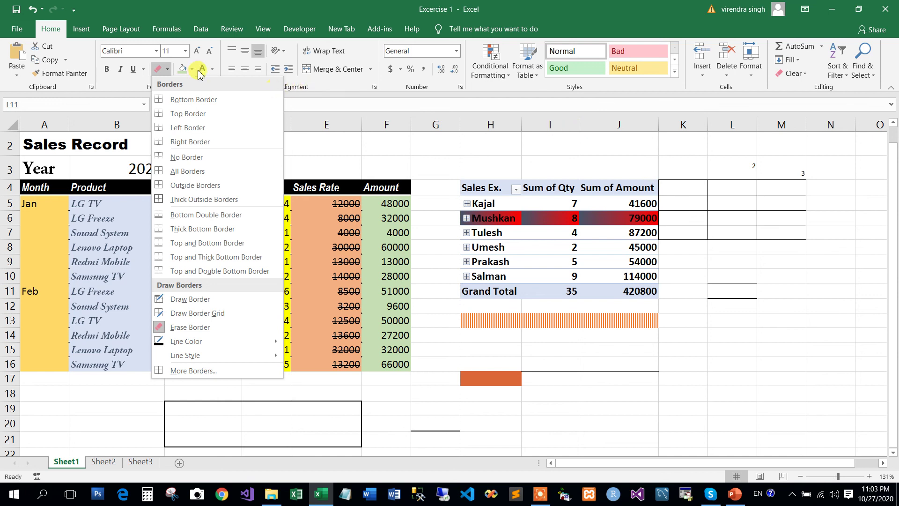
{"action": "left_click", "coordinate": [160, 70]}
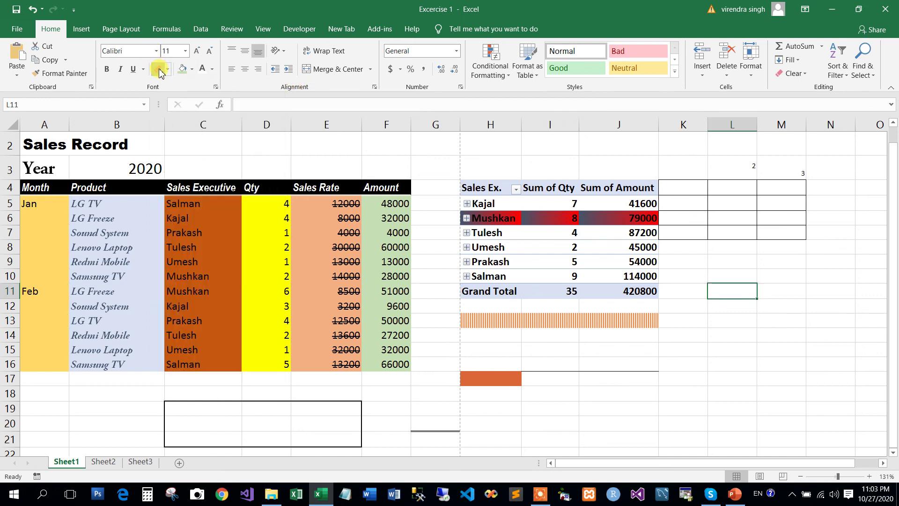
{"action": "left_click", "coordinate": [160, 70]}
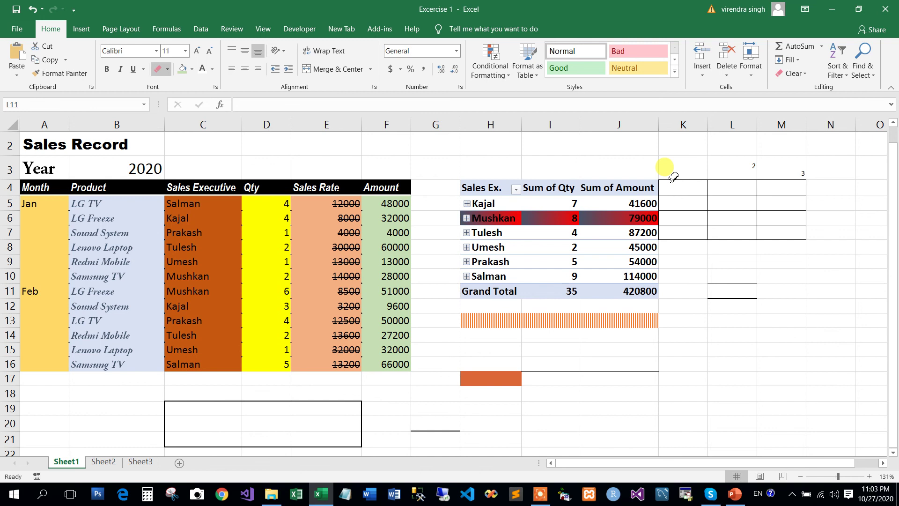
{"action": "left_click_drag", "start_coordinate": [678, 178], "coordinate": [796, 237]}
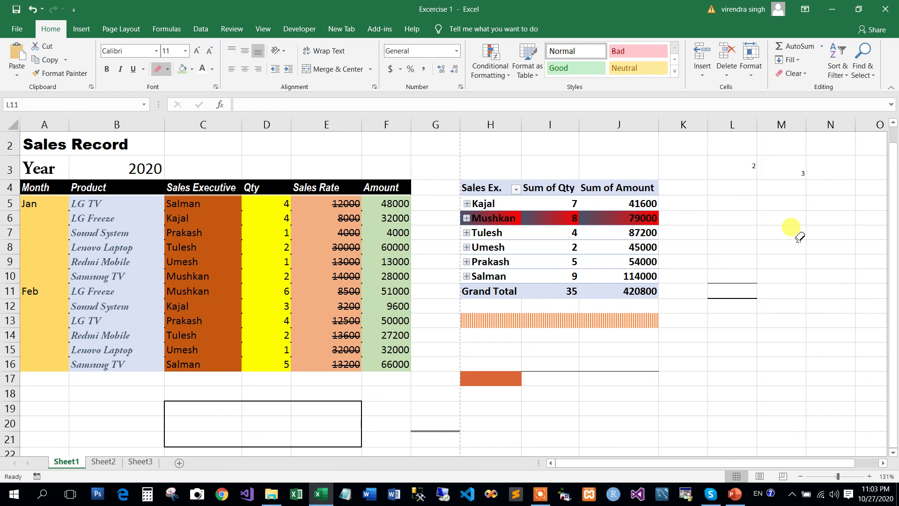
- Erase the borders on L11, the line under row 16, and the C19:E21 box
{"action": "left_click", "coordinate": [746, 297]}
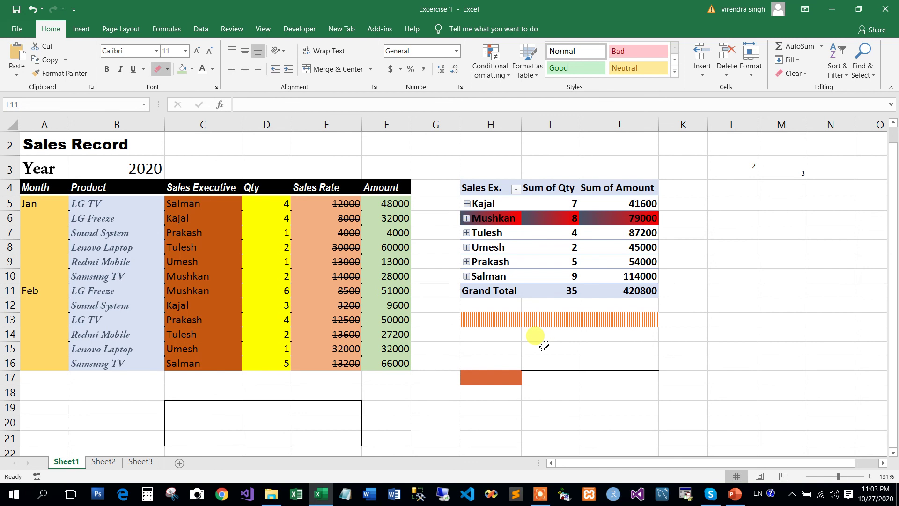
{"action": "left_click_drag", "start_coordinate": [533, 366], "coordinate": [626, 355]}
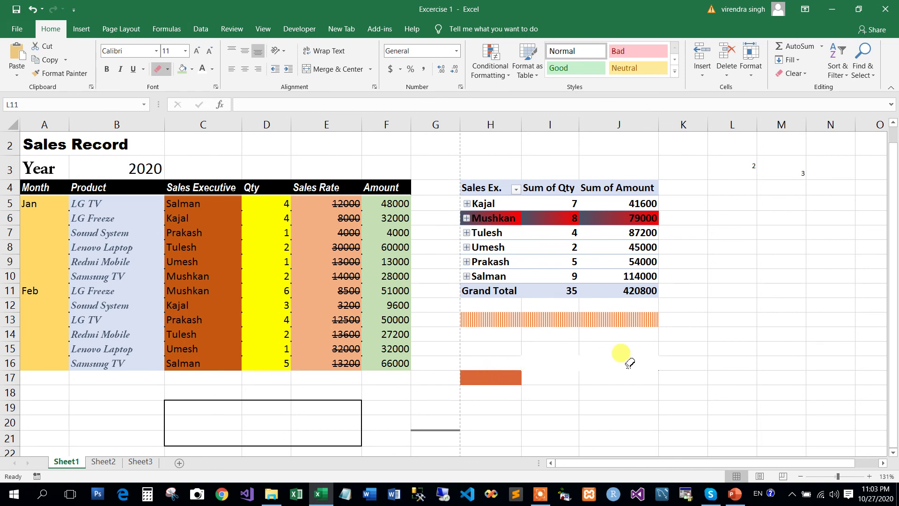
{"action": "left_click_drag", "start_coordinate": [191, 399], "coordinate": [487, 436]}
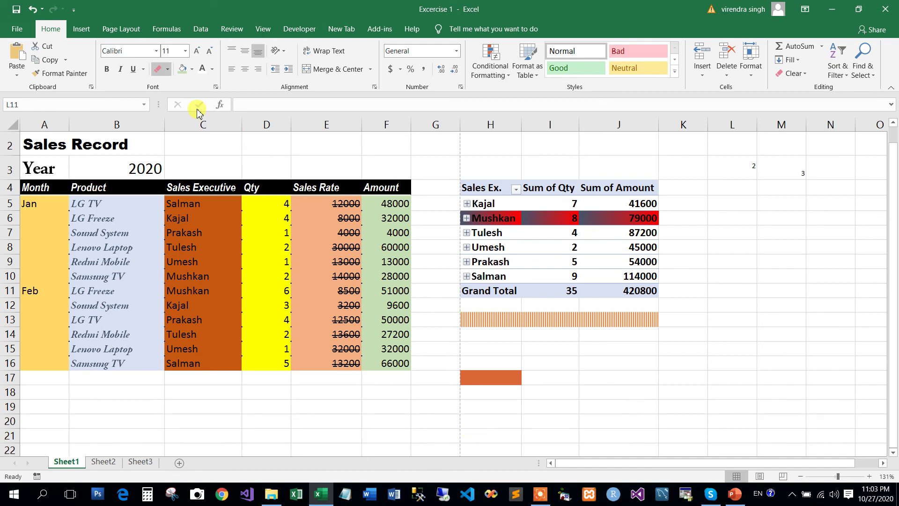
{"action": "left_click", "coordinate": [167, 70]}
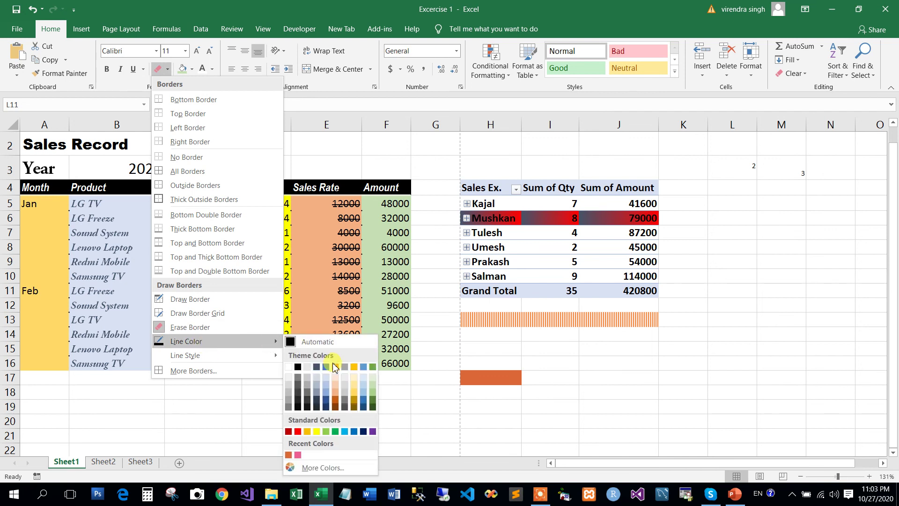
- Give cell L11 a thick outside border
{"action": "left_click", "coordinate": [336, 366]}
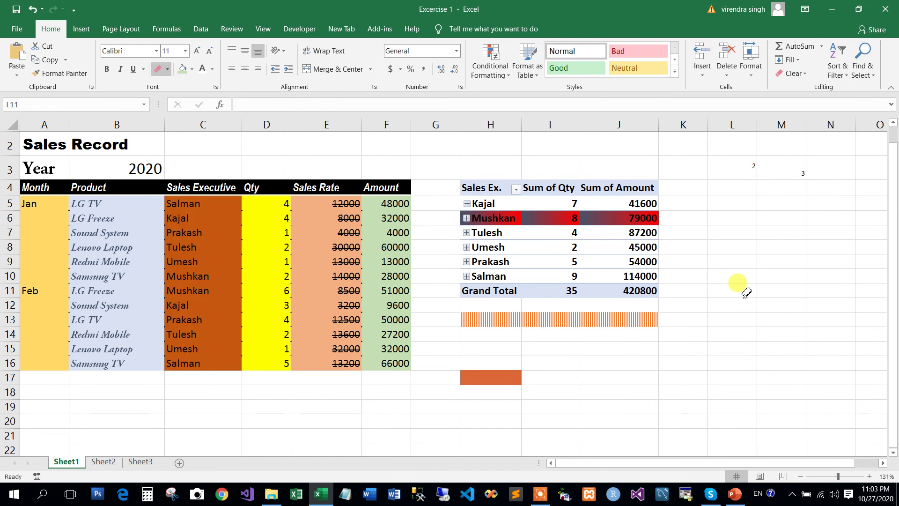
{"action": "left_click", "coordinate": [167, 71]}
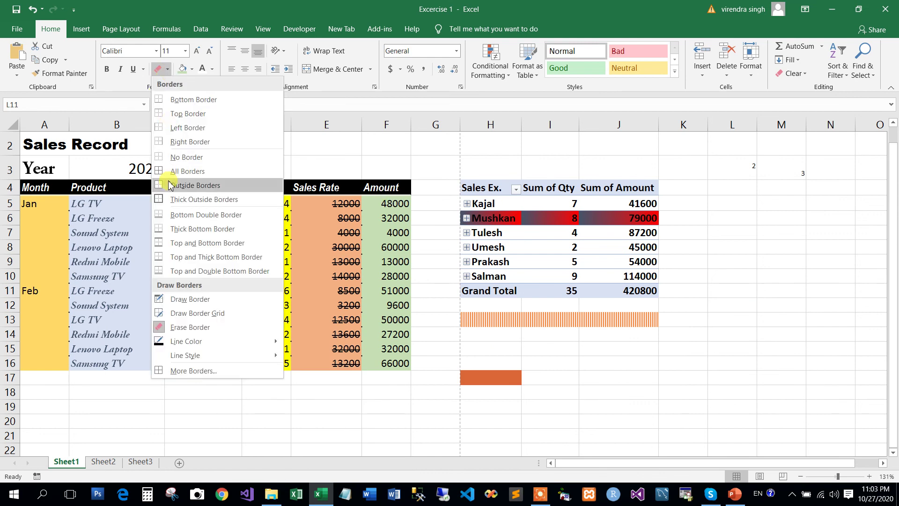
{"action": "left_click", "coordinate": [189, 200]}
{"action": "left_click", "coordinate": [742, 333]}
{"action": "left_click", "coordinate": [728, 296]}
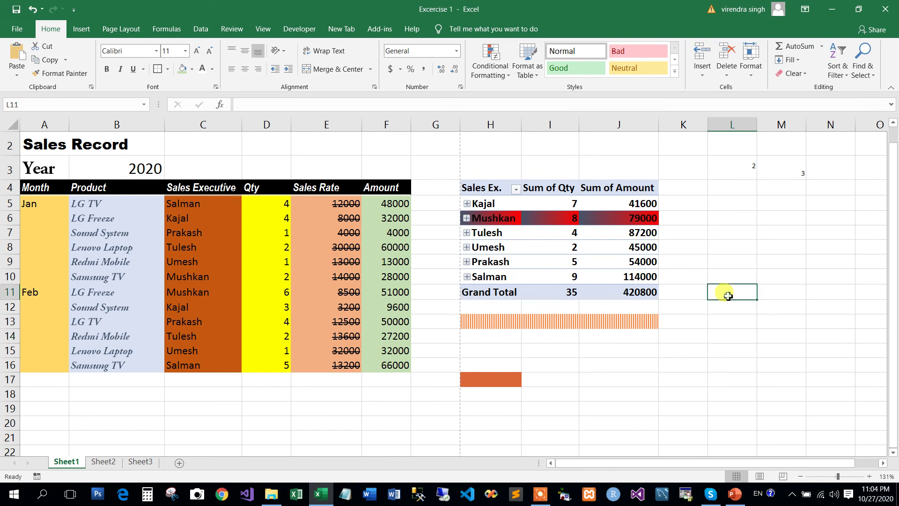
- Draw an orange border grid over K4:N8
{"action": "left_click", "coordinate": [168, 69]}
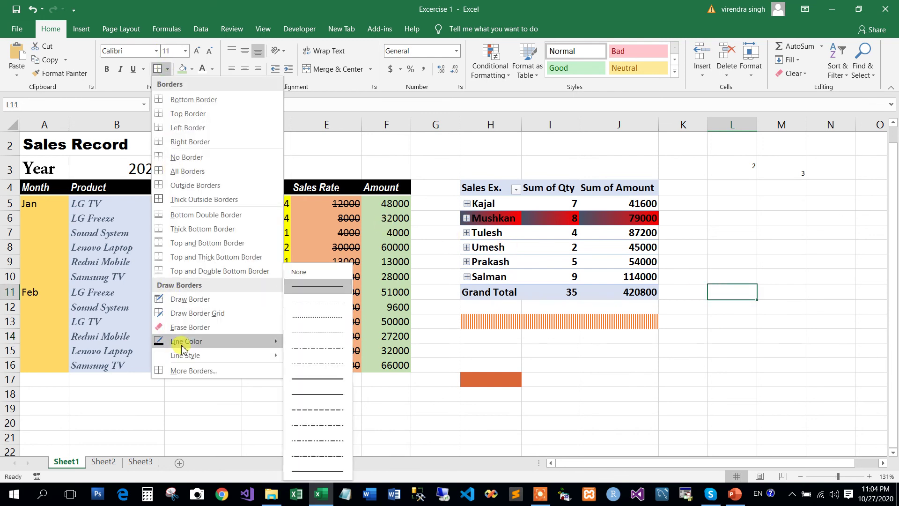
{"action": "mouse_move", "coordinate": [186, 341]}
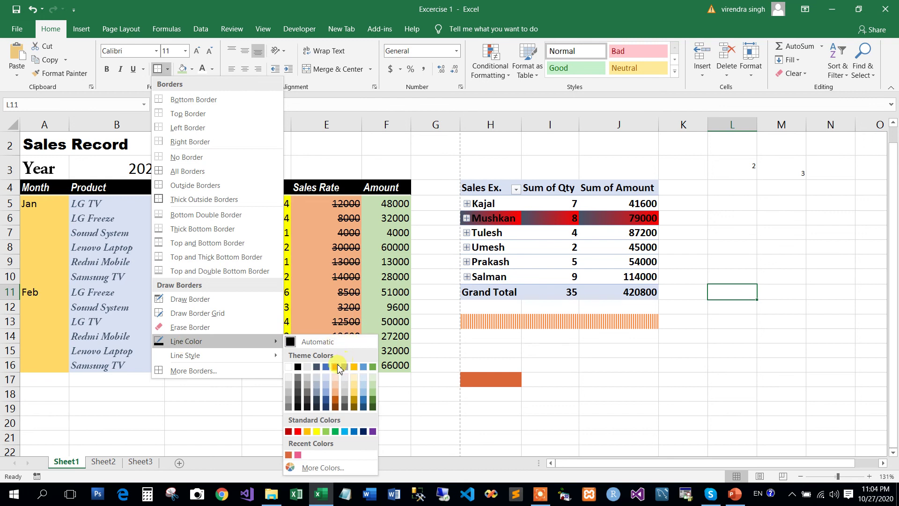
{"action": "left_click", "coordinate": [335, 366]}
{"action": "left_click", "coordinate": [698, 322]}
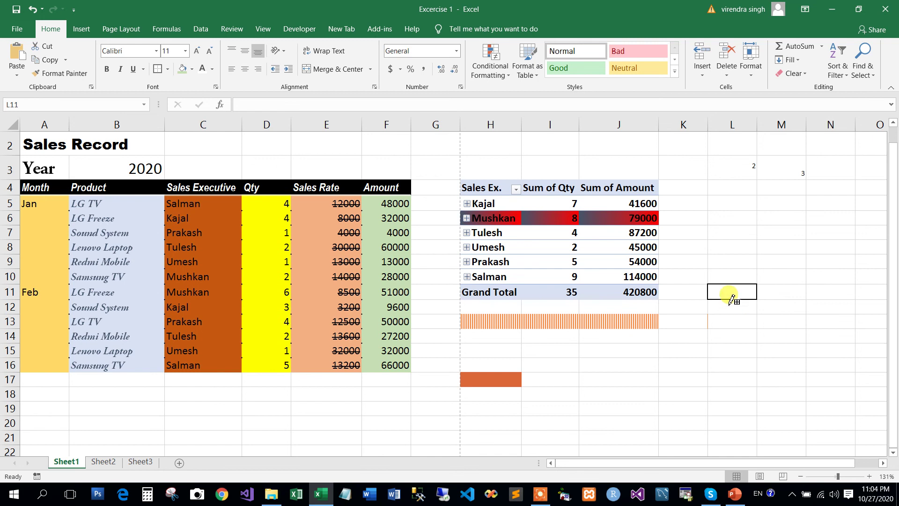
{"action": "left_click_drag", "start_coordinate": [707, 182], "coordinate": [827, 252]}
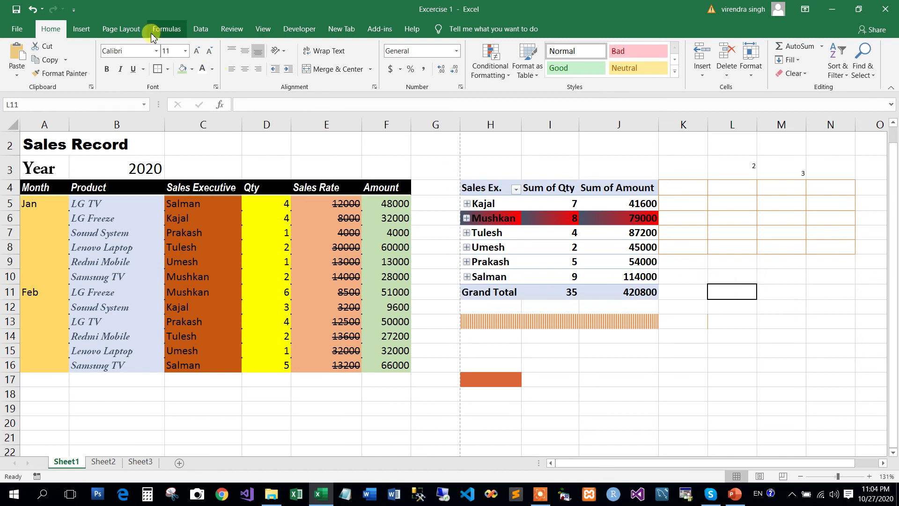
{"action": "left_click", "coordinate": [167, 69]}
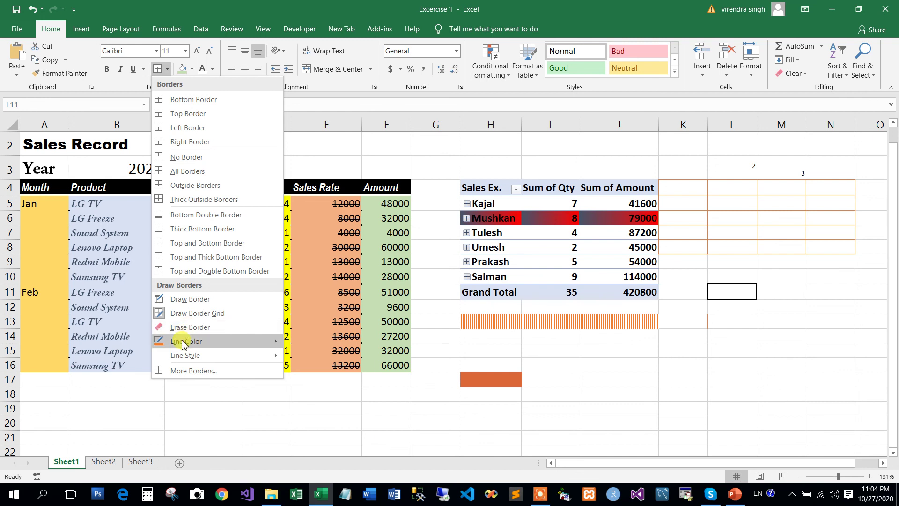
{"action": "mouse_move", "coordinate": [187, 342]}
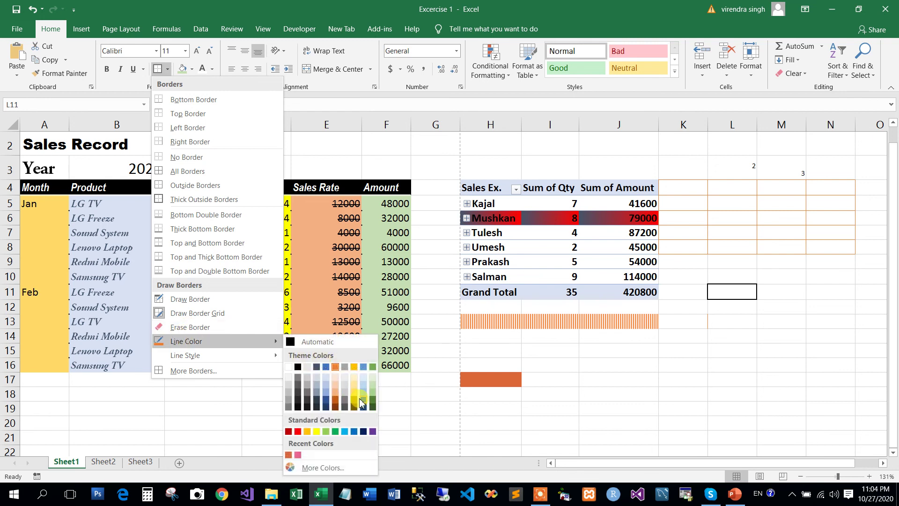
- Draw a blue border grid over I15:K18 and a dash-dot grid over D18:E20
{"action": "left_click", "coordinate": [363, 396]}
{"action": "left_click_drag", "start_coordinate": [575, 357], "coordinate": [680, 395]}
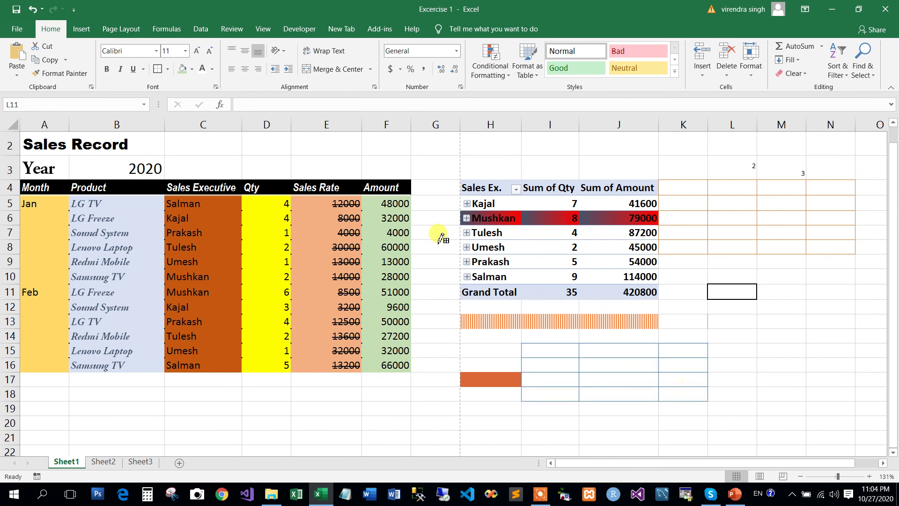
{"action": "left_click", "coordinate": [168, 69]}
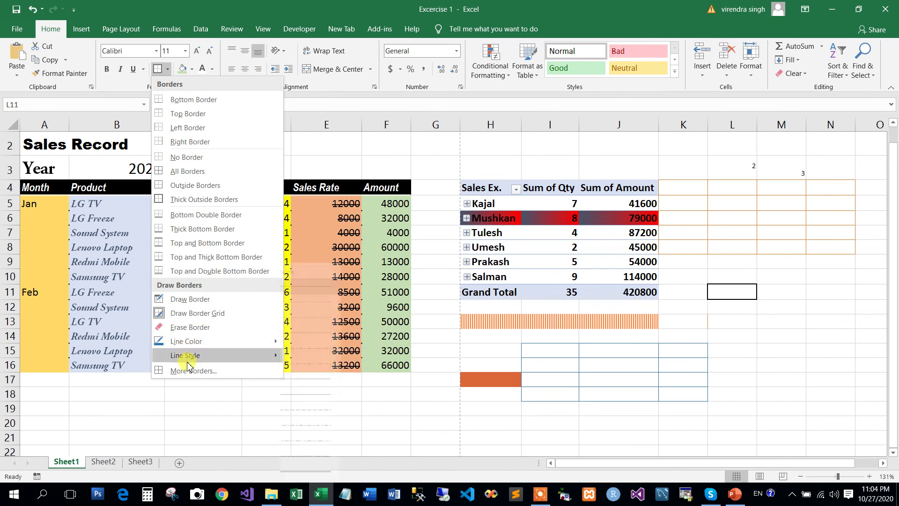
{"action": "mouse_move", "coordinate": [186, 355]}
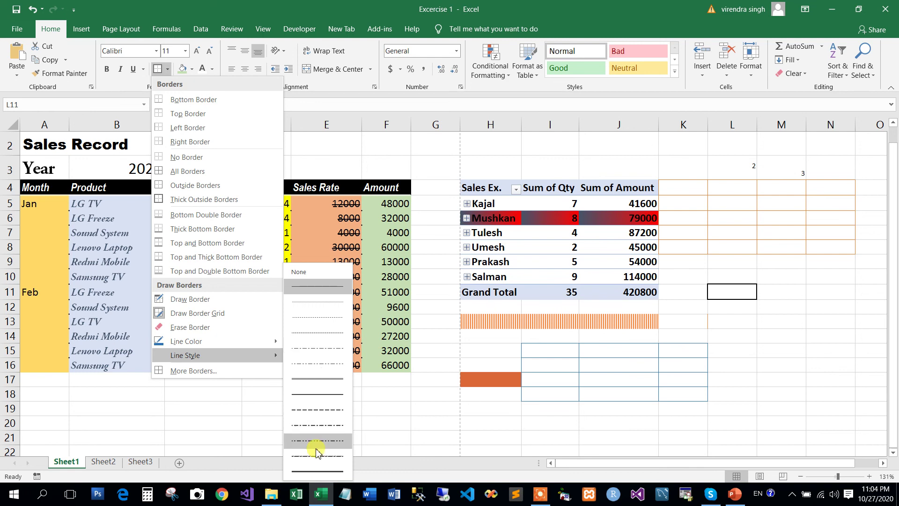
{"action": "left_click", "coordinate": [321, 424]}
{"action": "left_click_drag", "start_coordinate": [245, 388], "coordinate": [339, 426]}
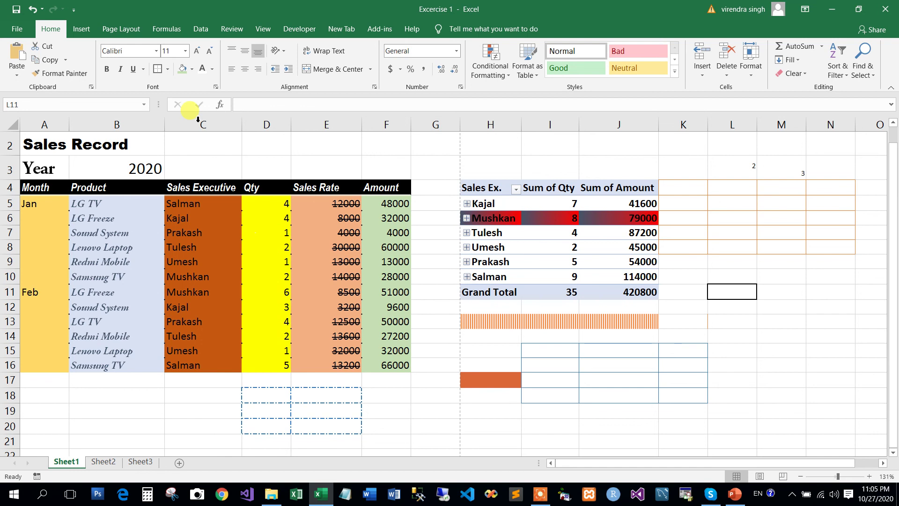
{"action": "left_click", "coordinate": [168, 69]}
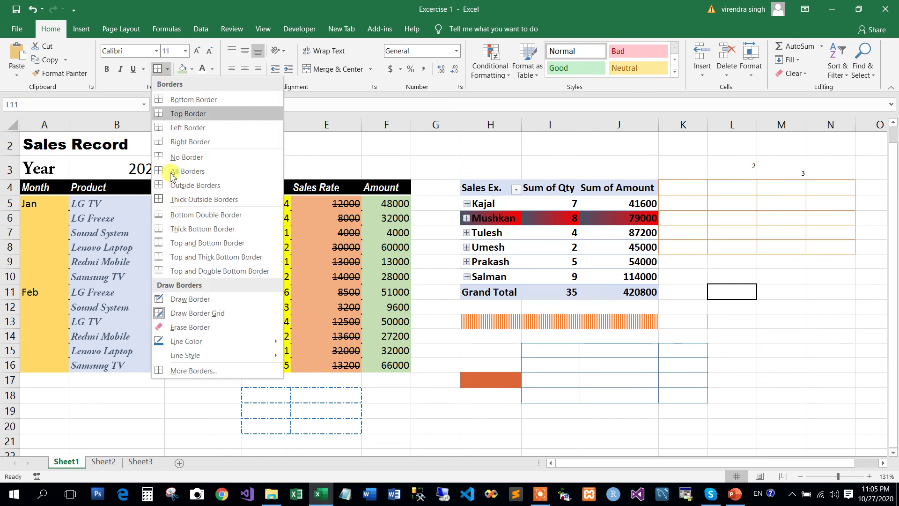
{"action": "left_click", "coordinate": [194, 371]}
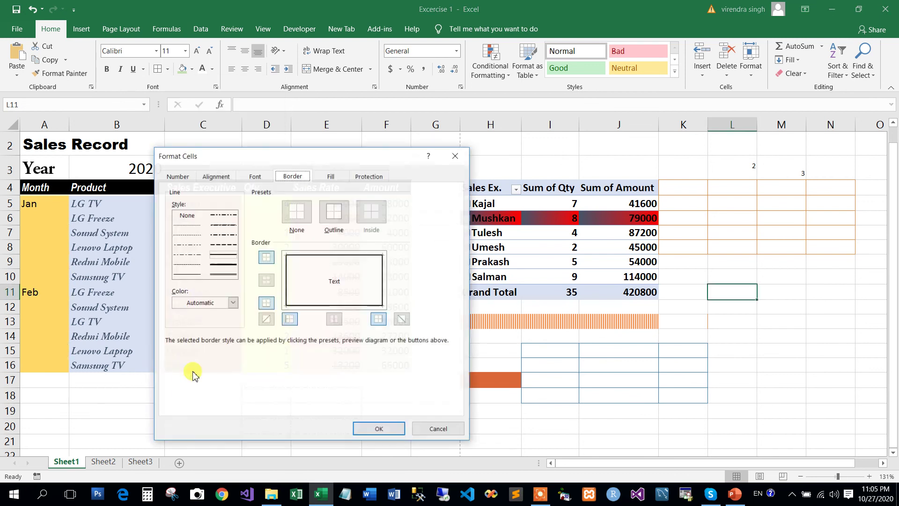
{"action": "left_click_drag", "start_coordinate": [334, 159], "coordinate": [505, 146]}
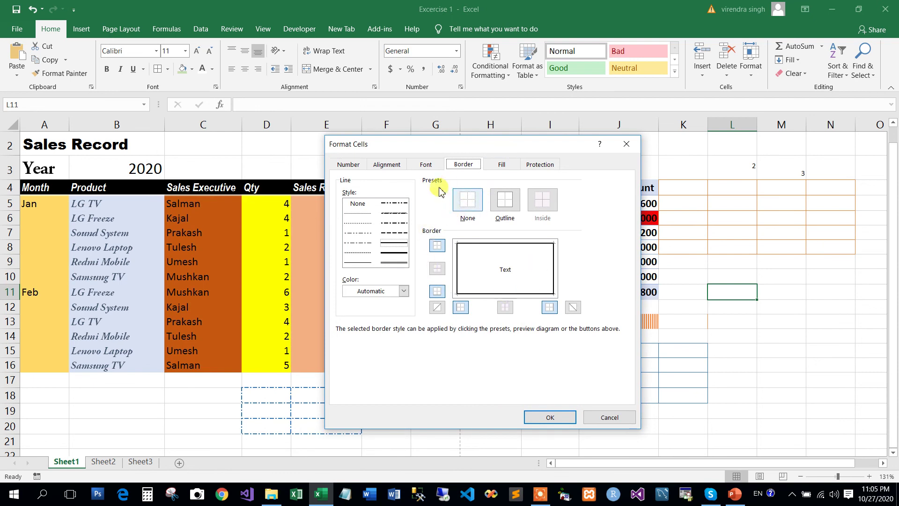
{"action": "left_click", "coordinate": [609, 417]}
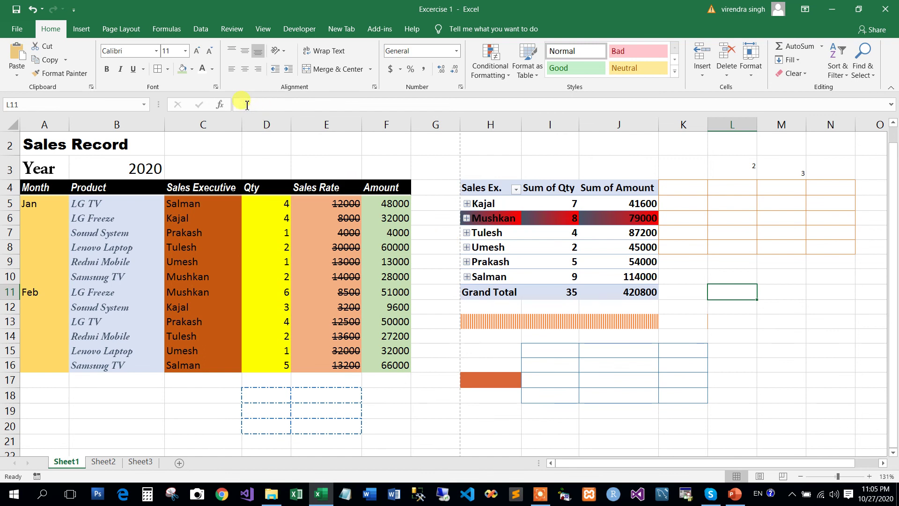
{"action": "left_click", "coordinate": [216, 88]}
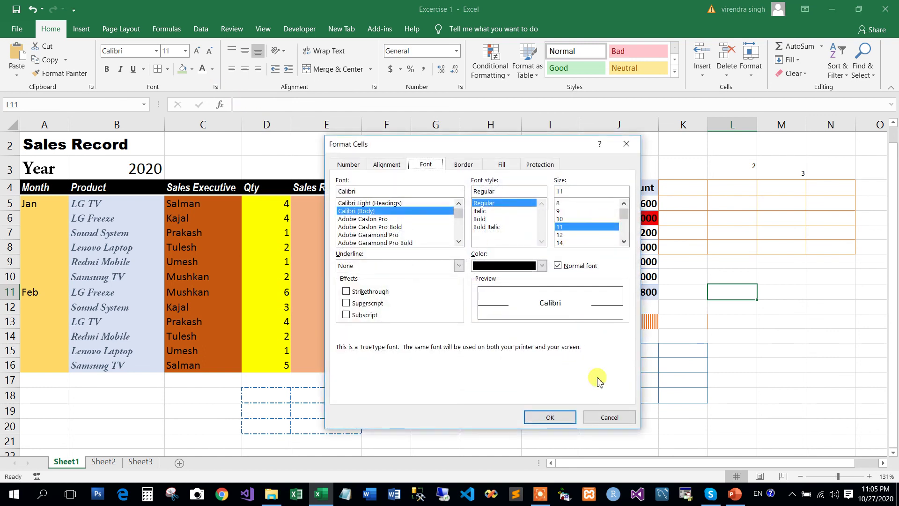
{"action": "left_click", "coordinate": [609, 417]}
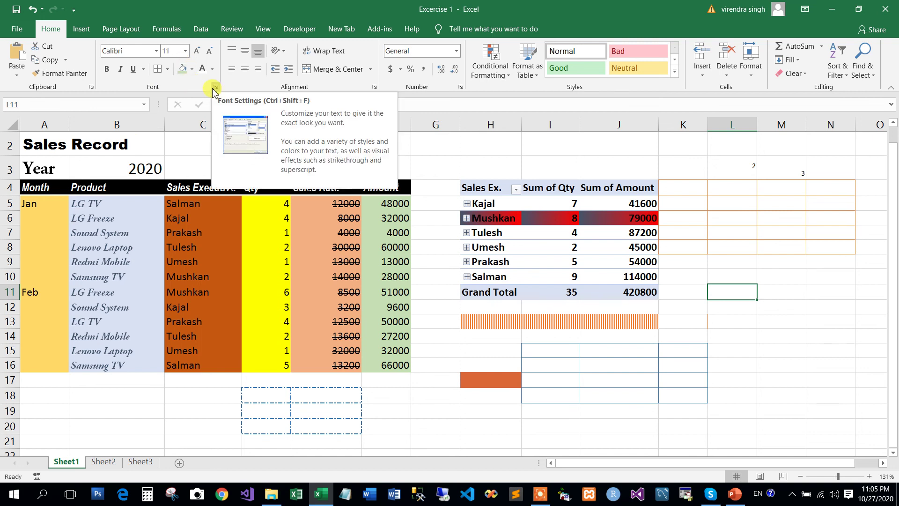
{"action": "left_click", "coordinate": [415, 167]}
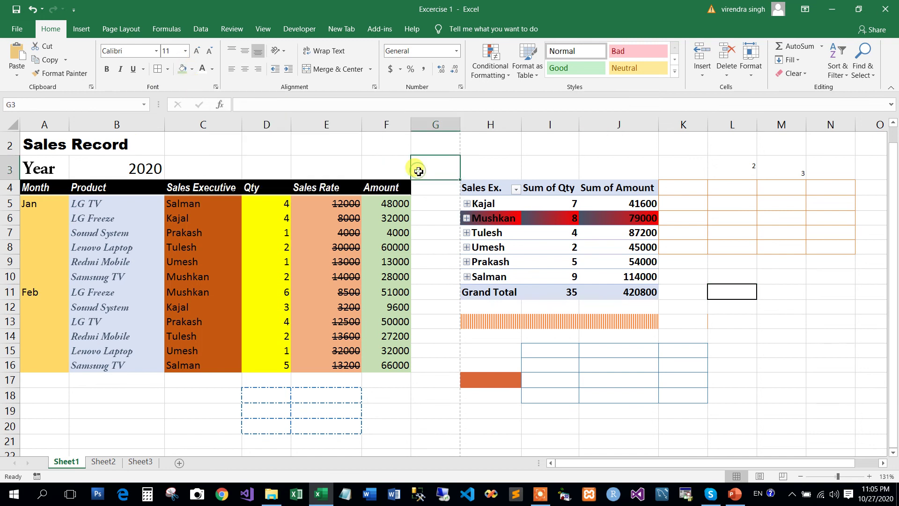
{"action": "left_click", "coordinate": [383, 165]}
{"action": "left_click", "coordinate": [311, 165]}
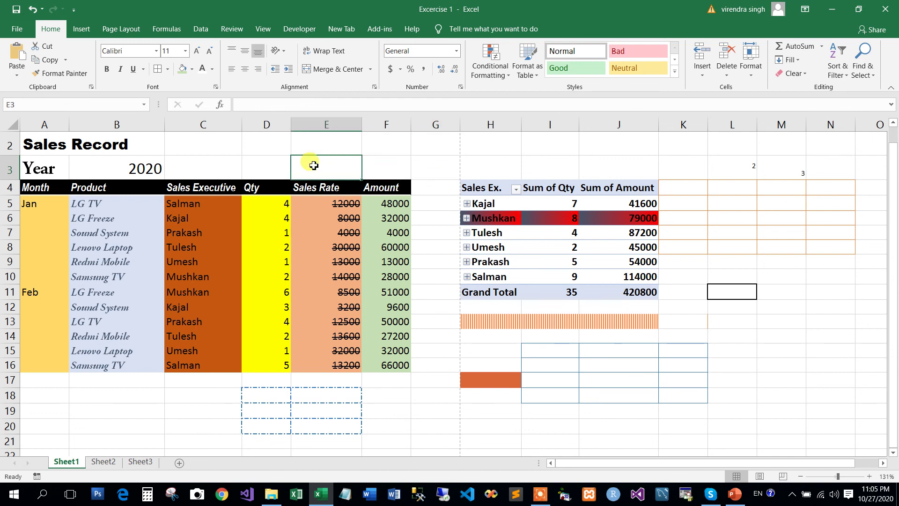